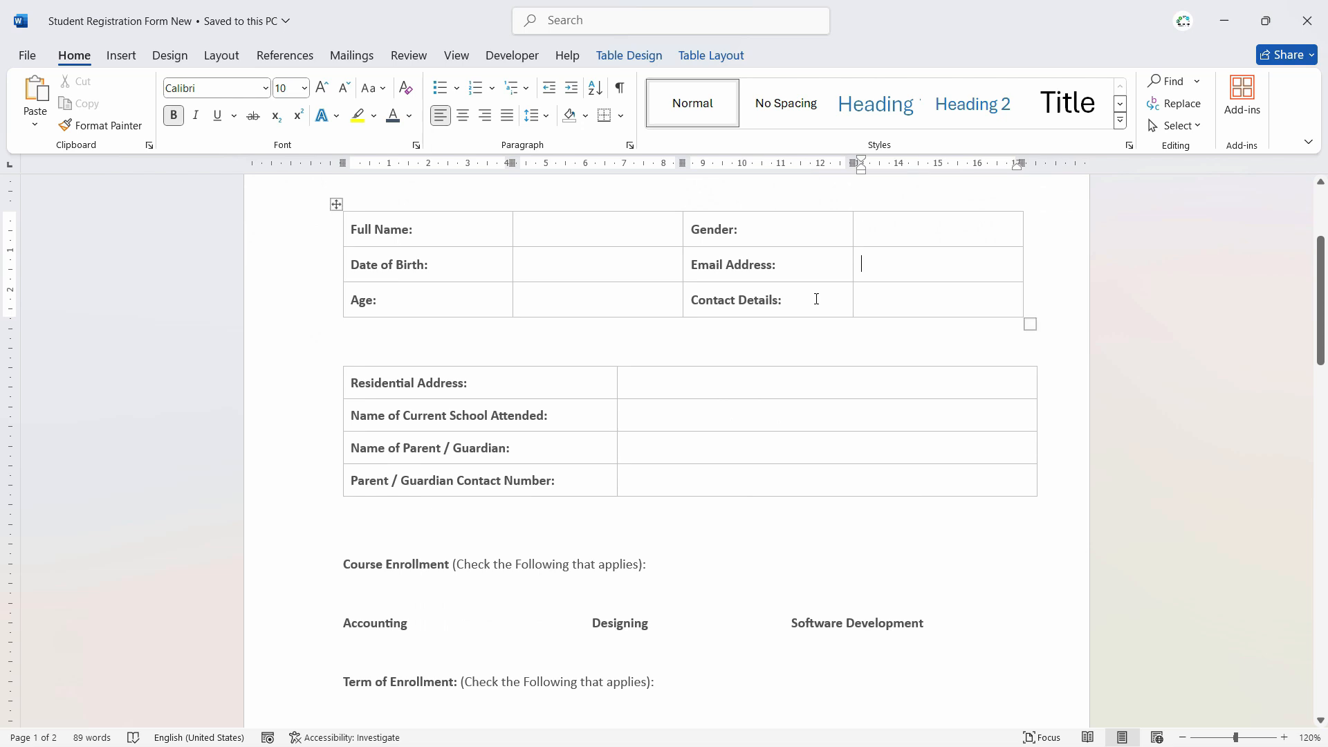
# - Review the registration form's cells: Full Name, Gender, Age, Date of Birth, Contact Details and Email
pyautogui.click(608, 264)
pyautogui.click(892, 300)
pyautogui.click(897, 269)
pyautogui.click(392, 230)
pyautogui.scroll(3, 552, 490)
pyautogui.click(545, 446)
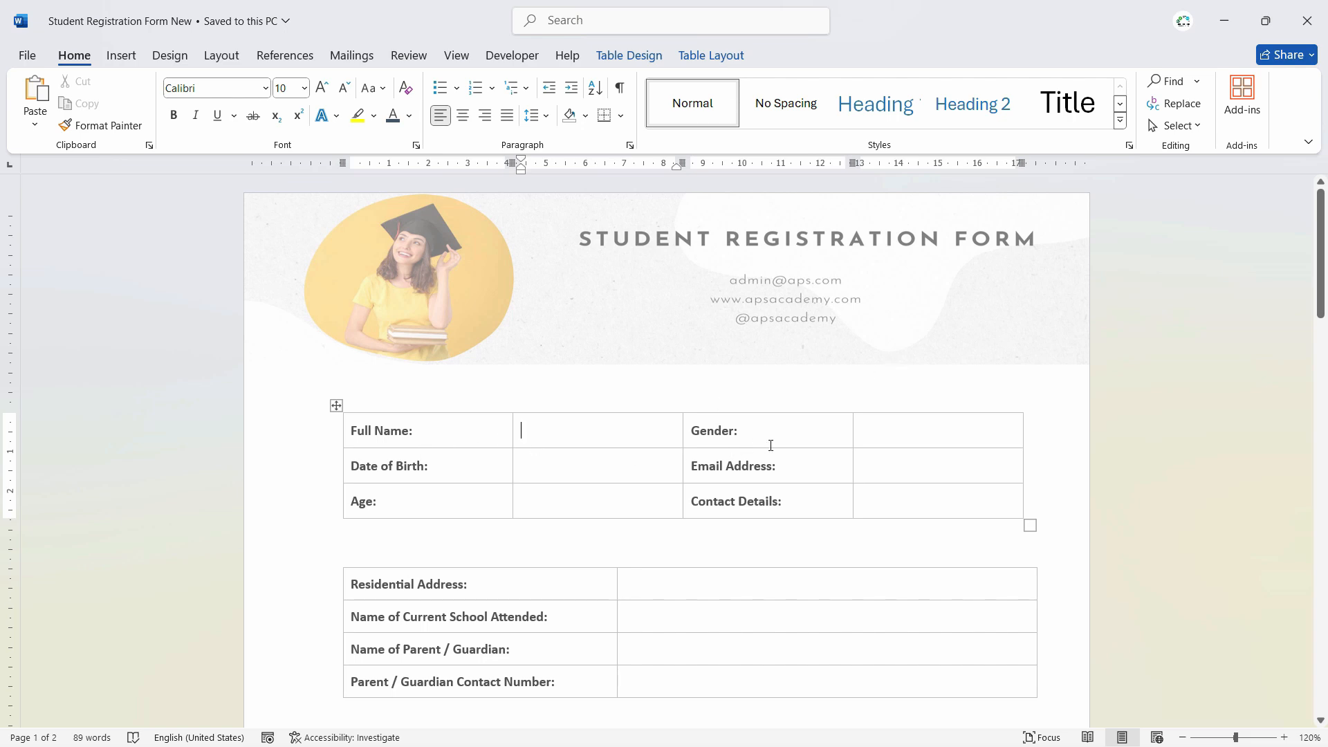
pyautogui.click(917, 437)
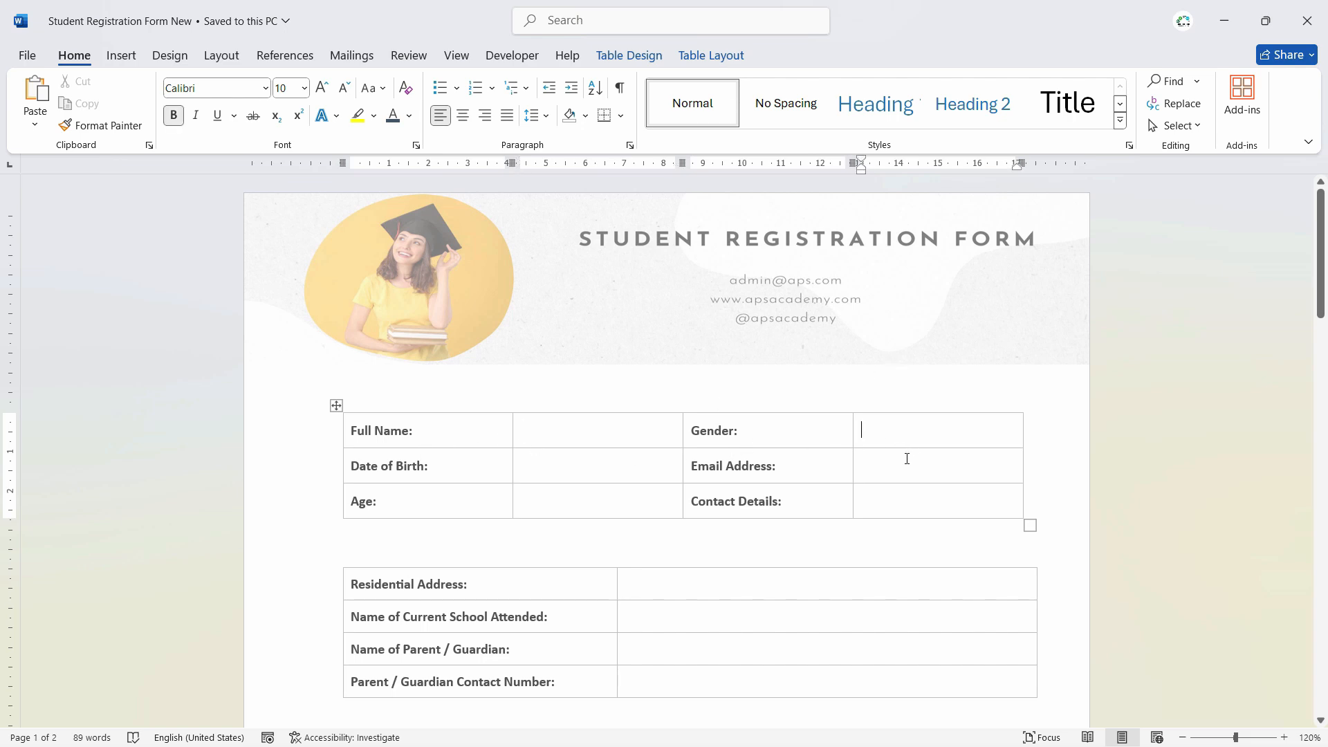
pyautogui.click(534, 503)
pyautogui.click(539, 472)
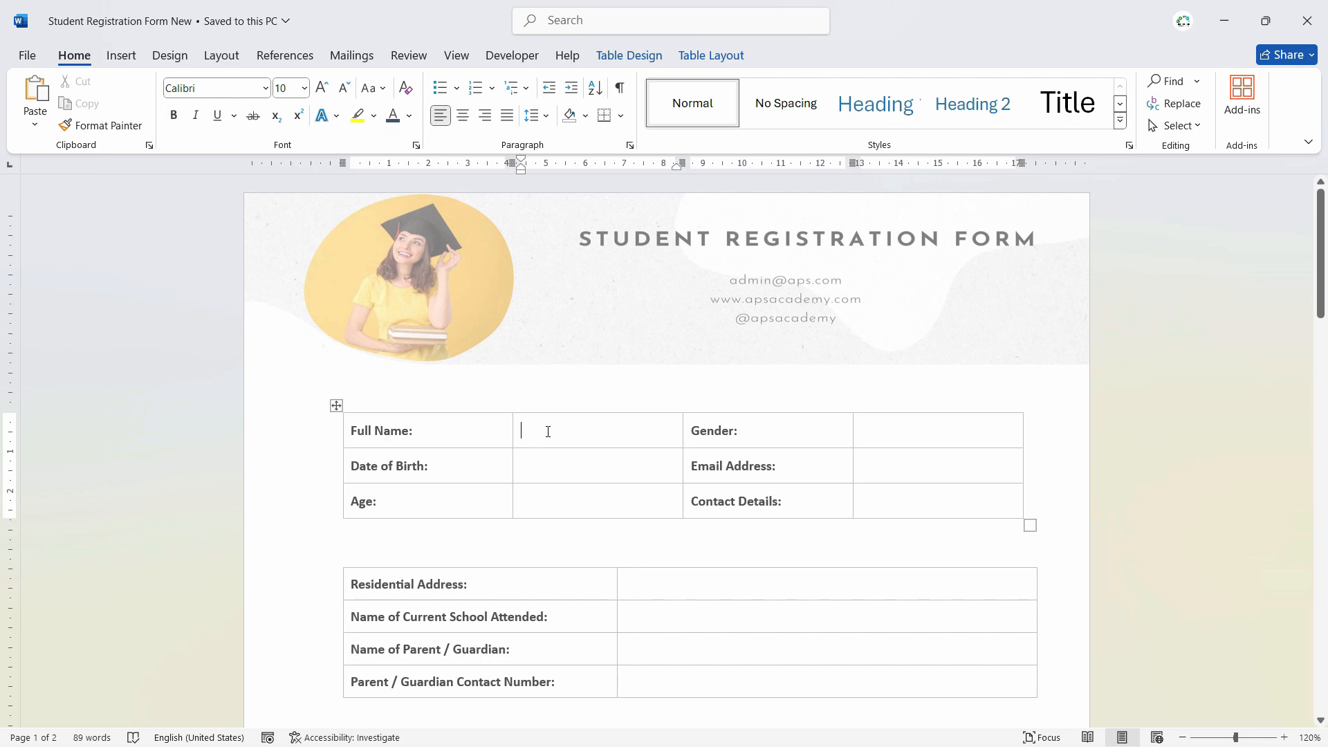
pyautogui.scroll(-5, 562, 443)
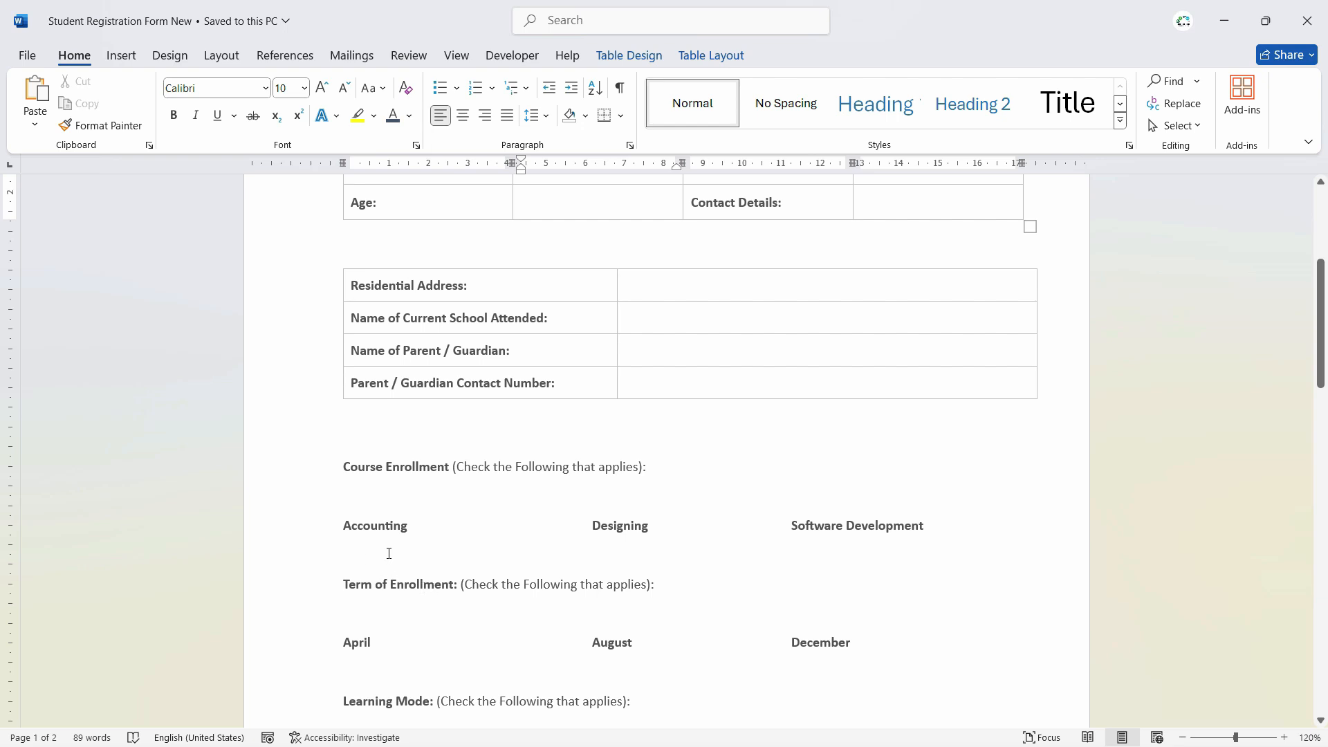
pyautogui.scroll(5, 389, 553)
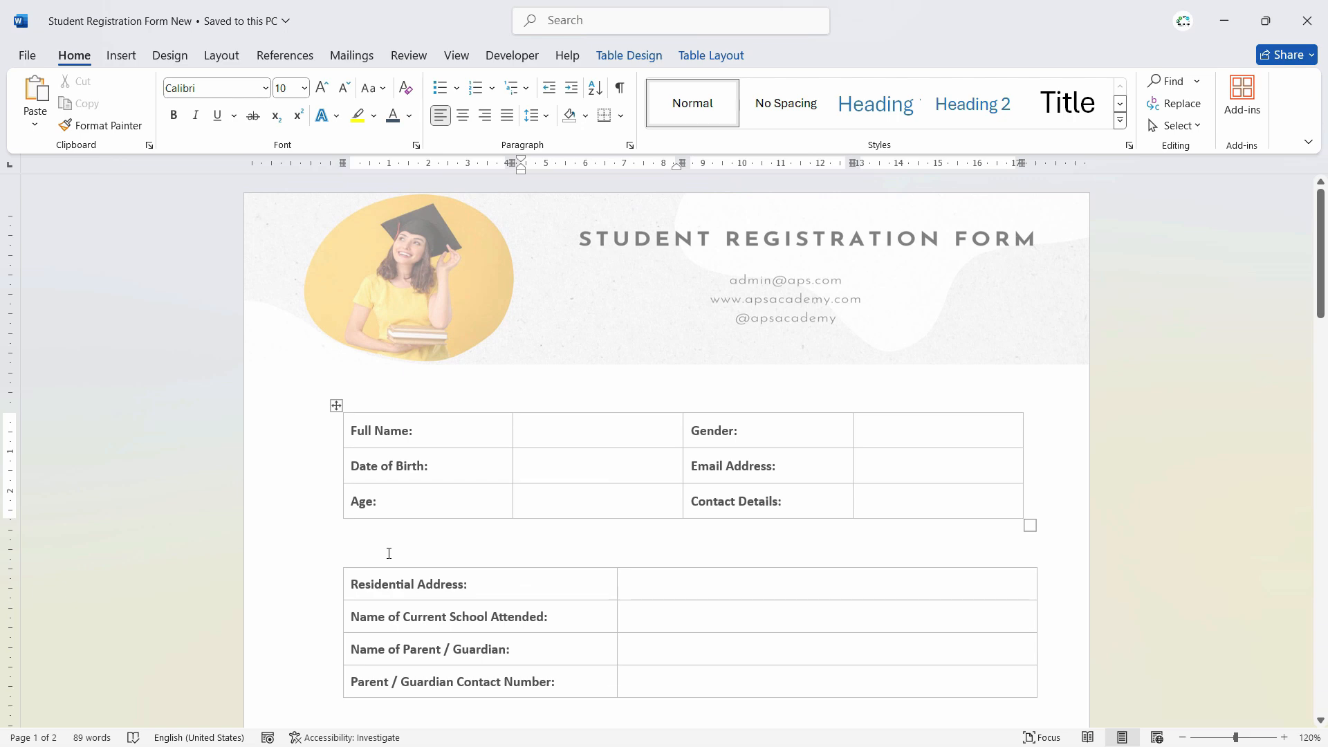
# - Look through the Developer, Insert and Home ribbon tabs
pyautogui.click(512, 55)
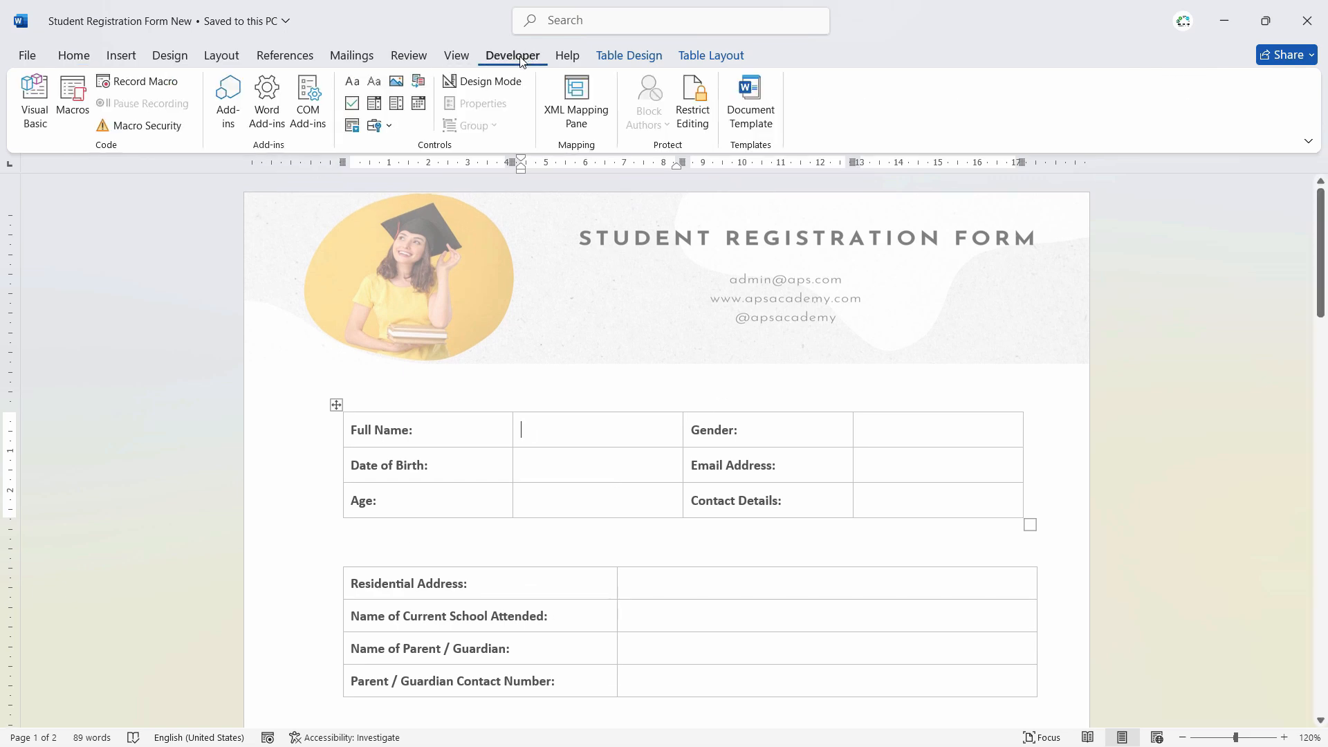
pyautogui.click(135, 57)
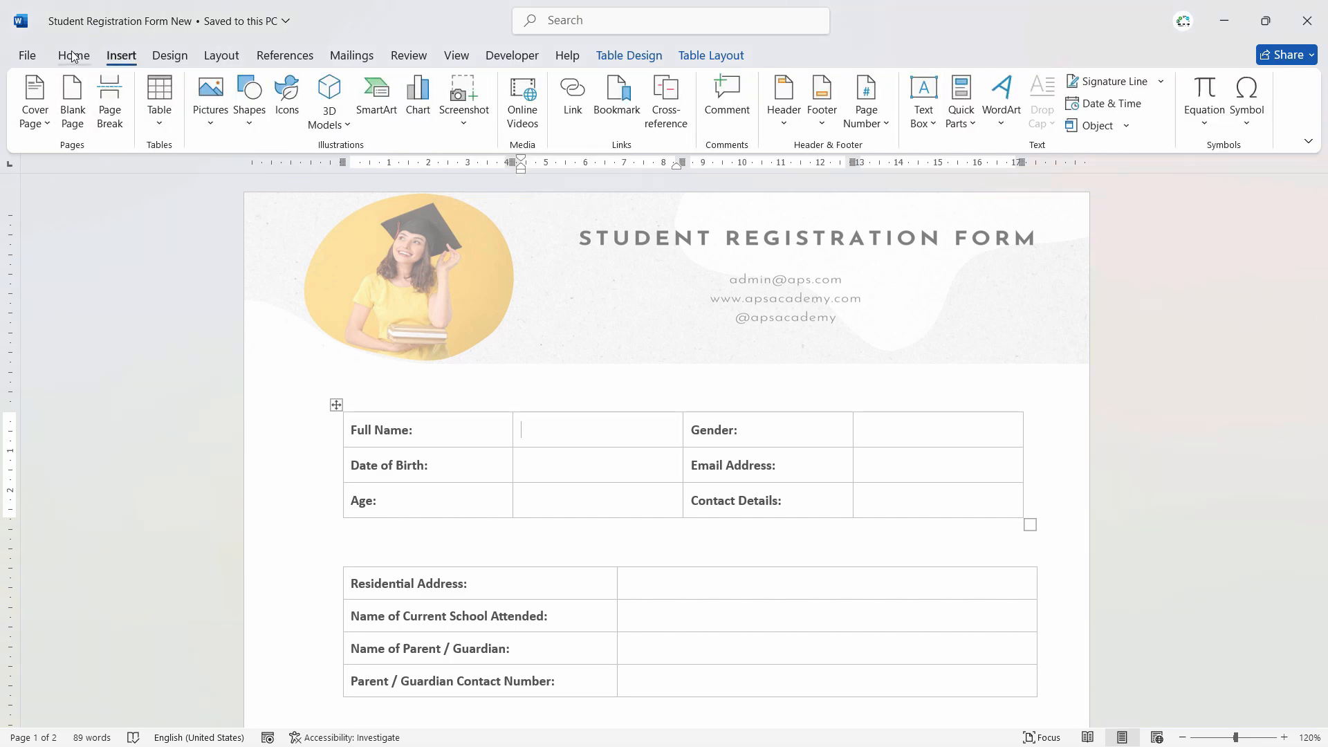
pyautogui.scroll(-1, 81, 58)
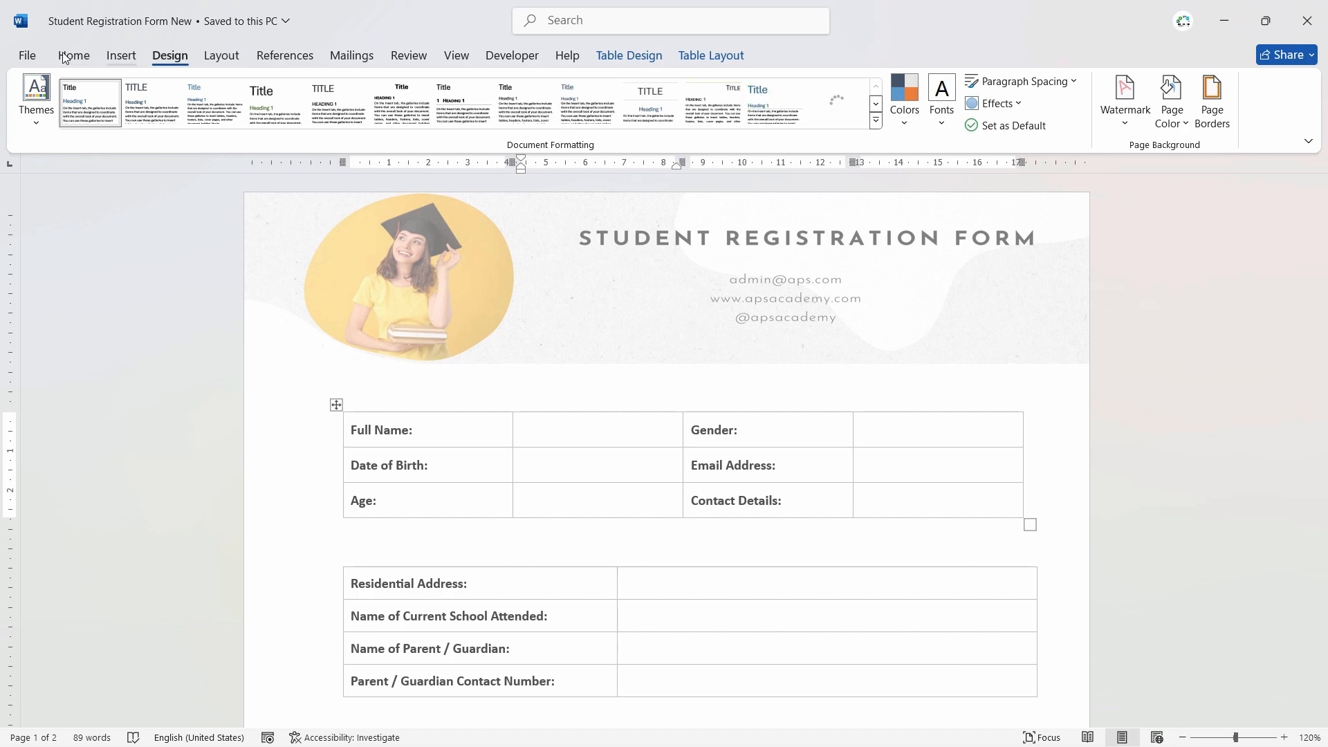
pyautogui.click(74, 57)
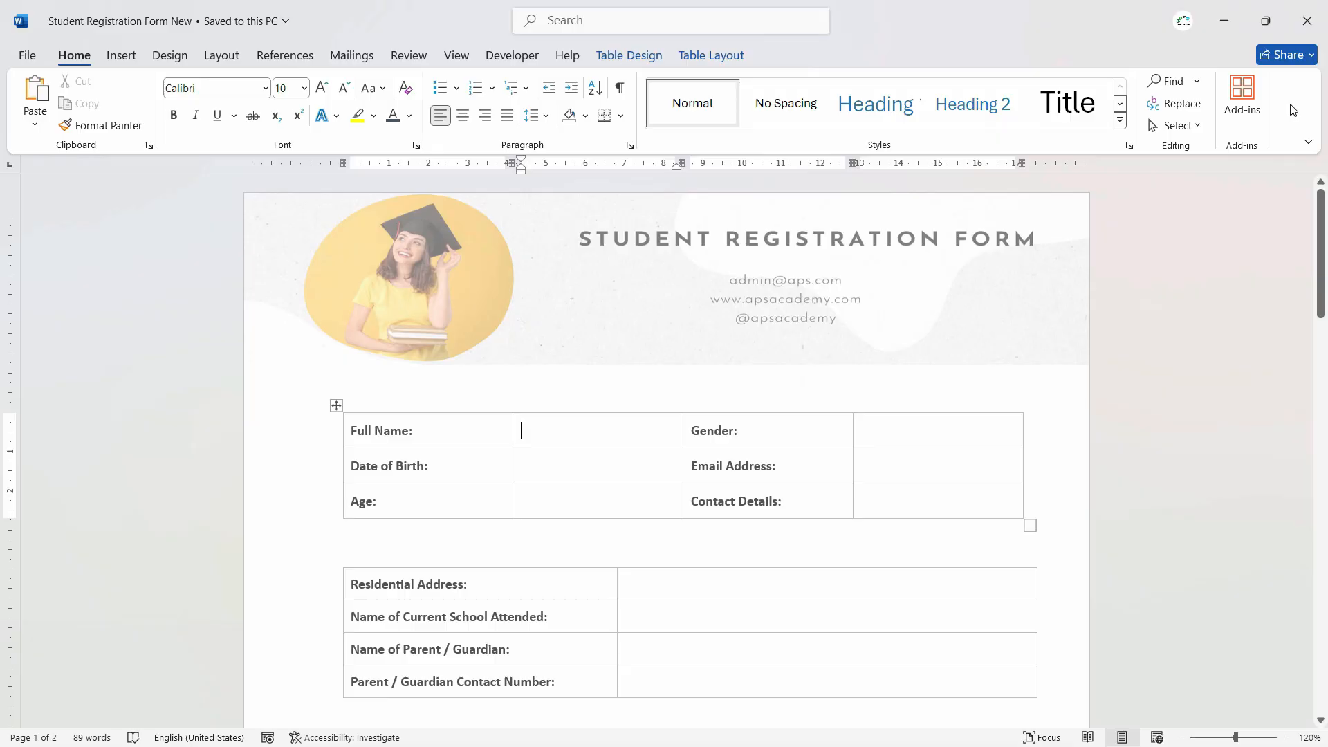
# - Enable the Developer tab through Customize the Ribbon and display its controls
pyautogui.rightClick(1292, 109)
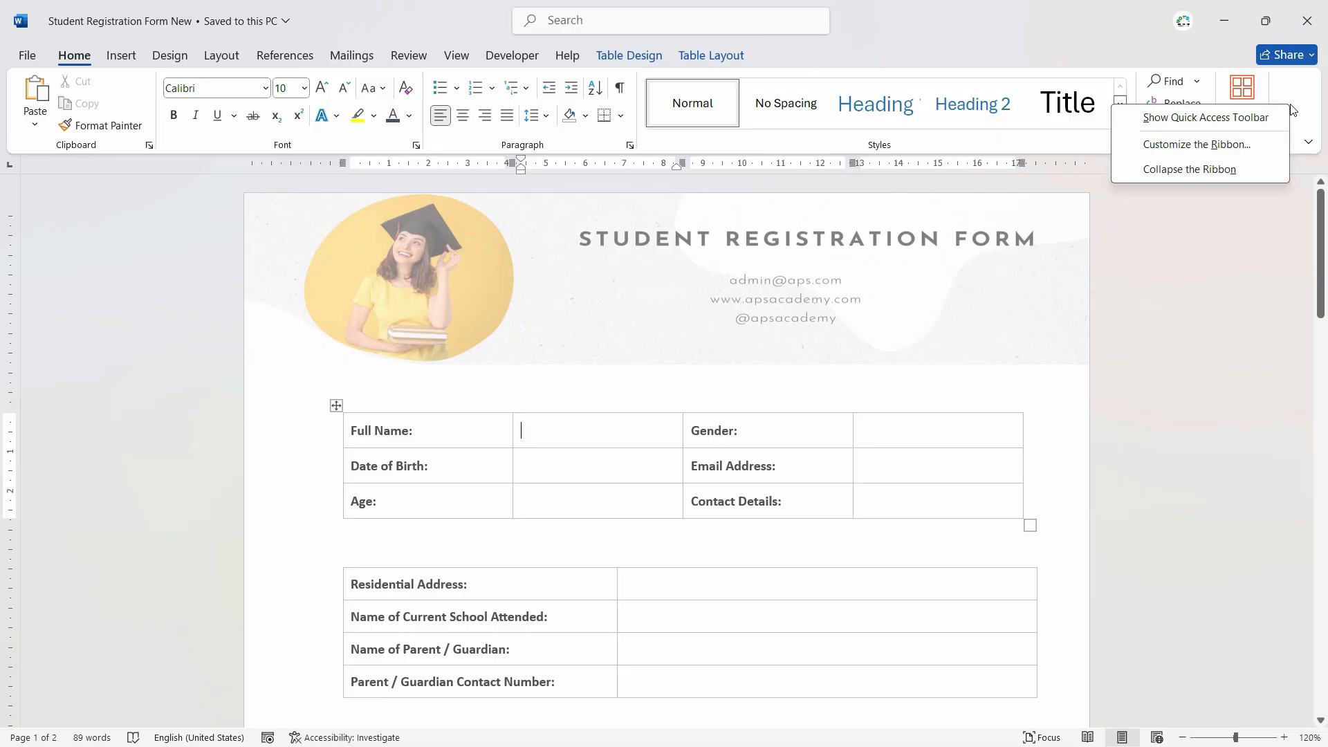
pyautogui.click(1257, 150)
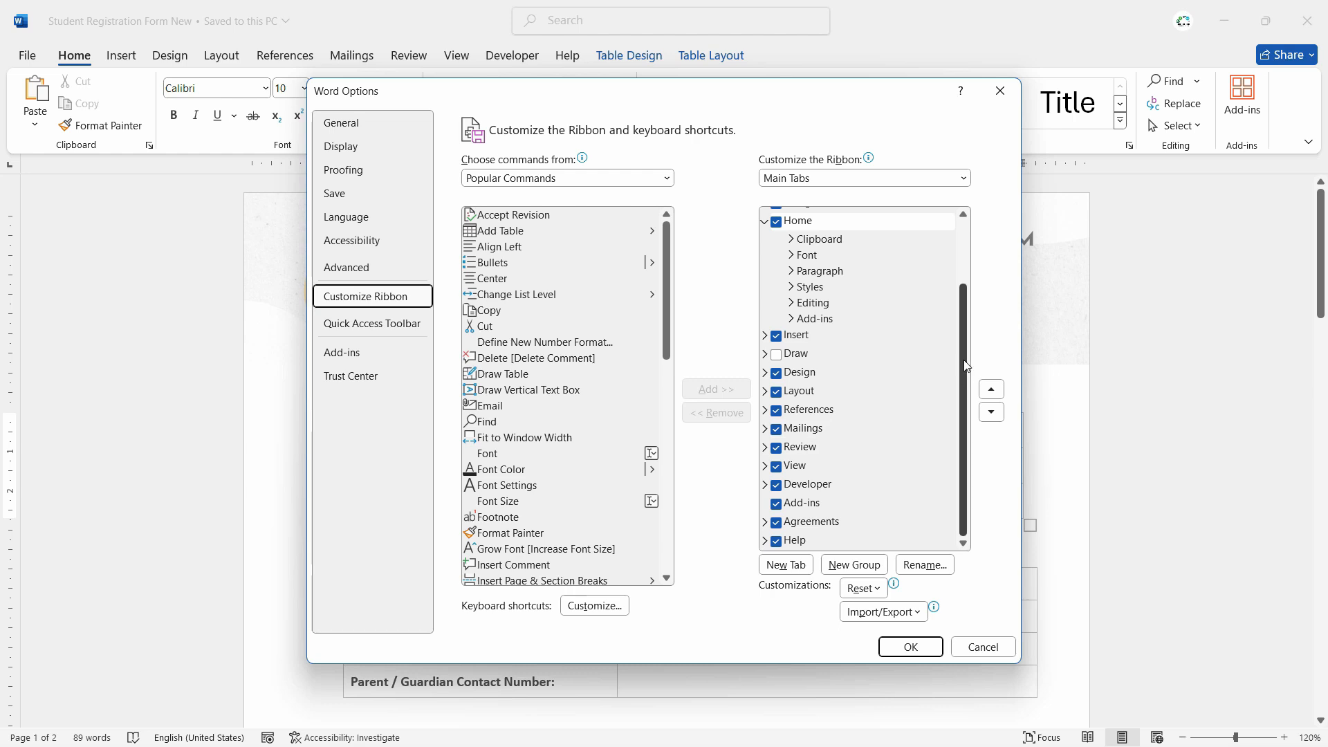
pyautogui.click(778, 485)
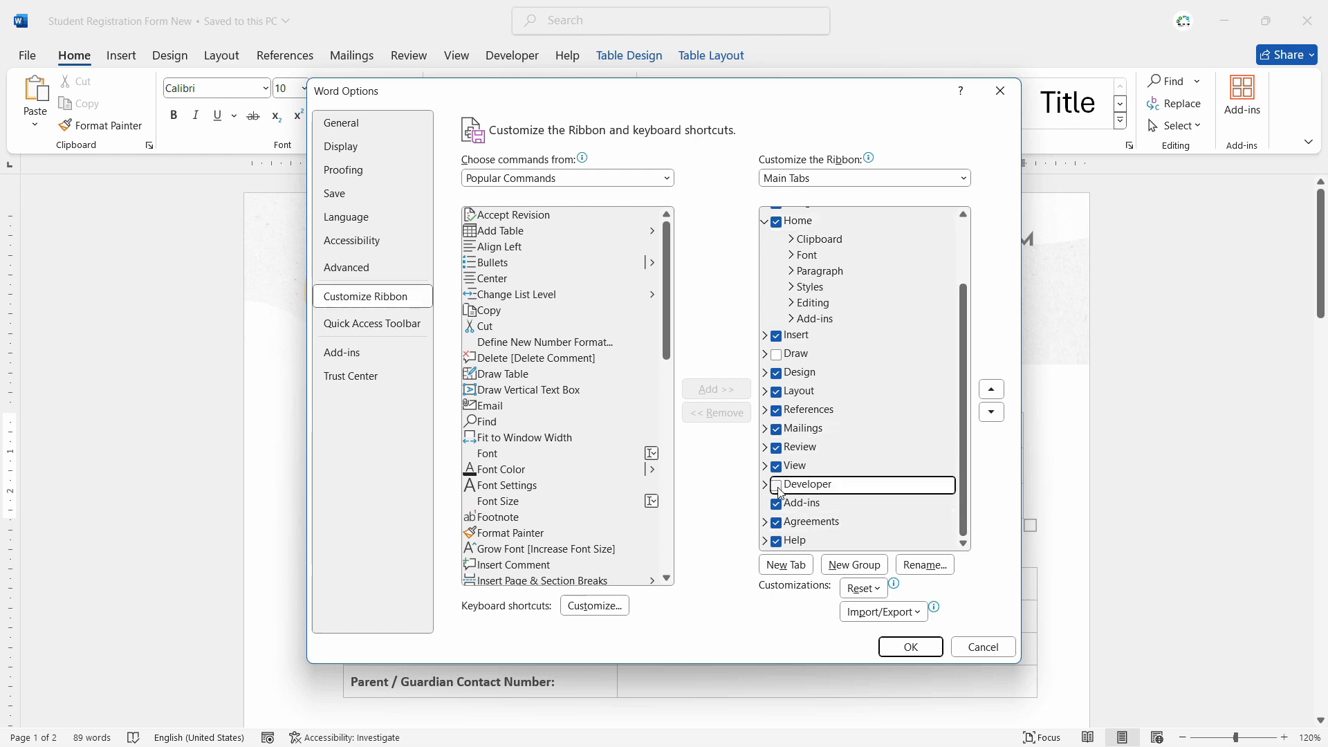
pyautogui.click(777, 488)
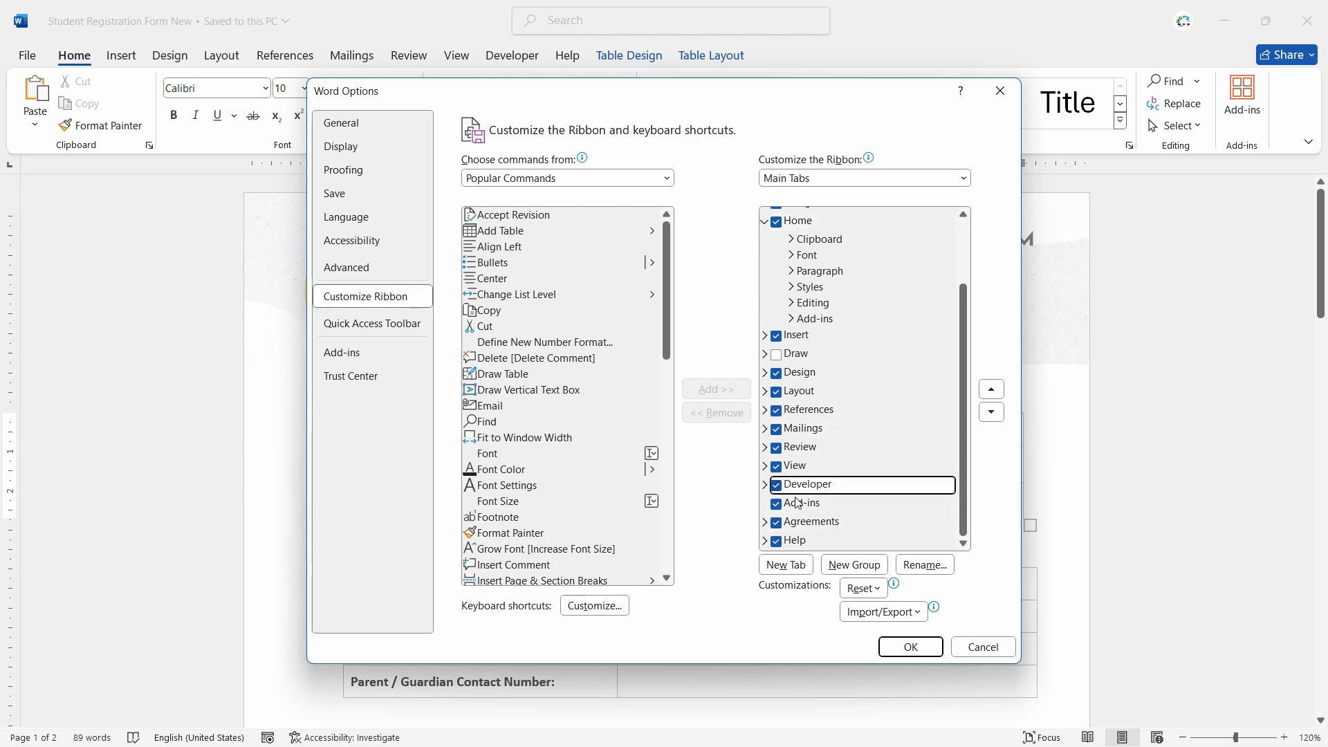
pyautogui.click(896, 651)
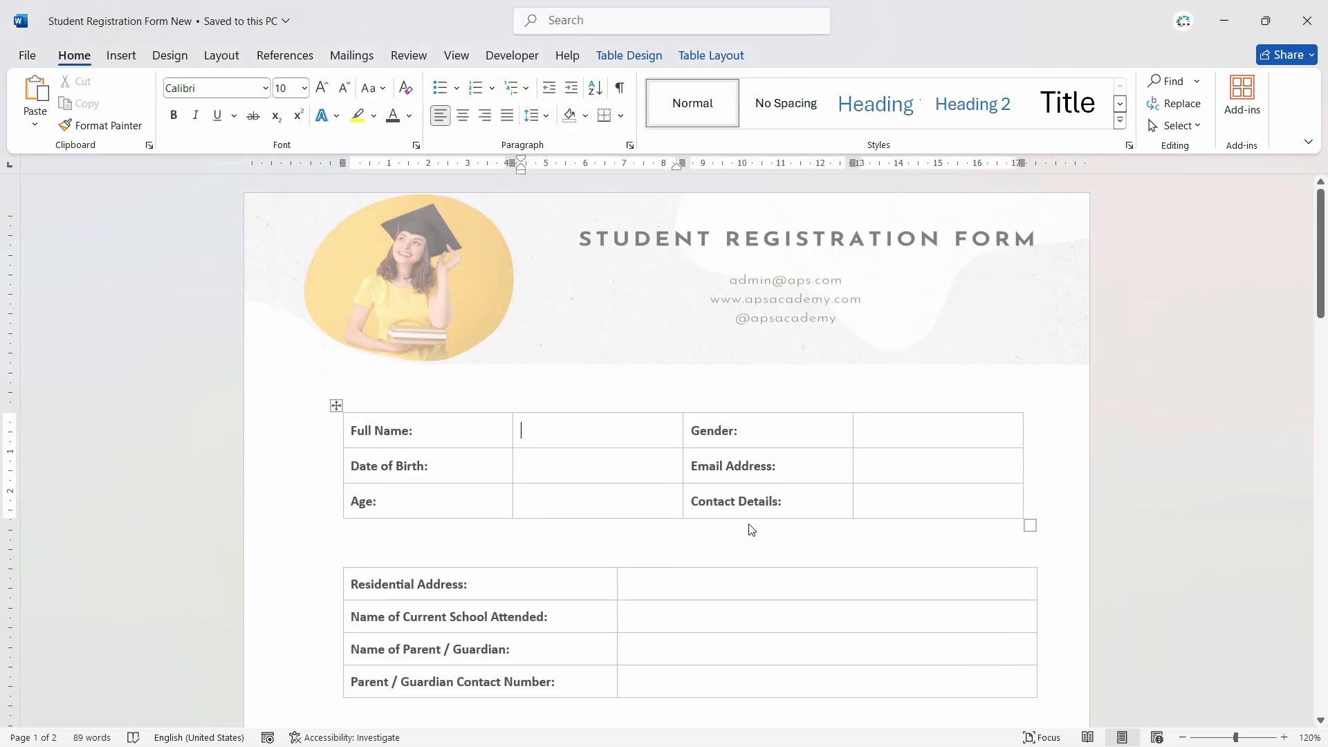
pyautogui.click(513, 57)
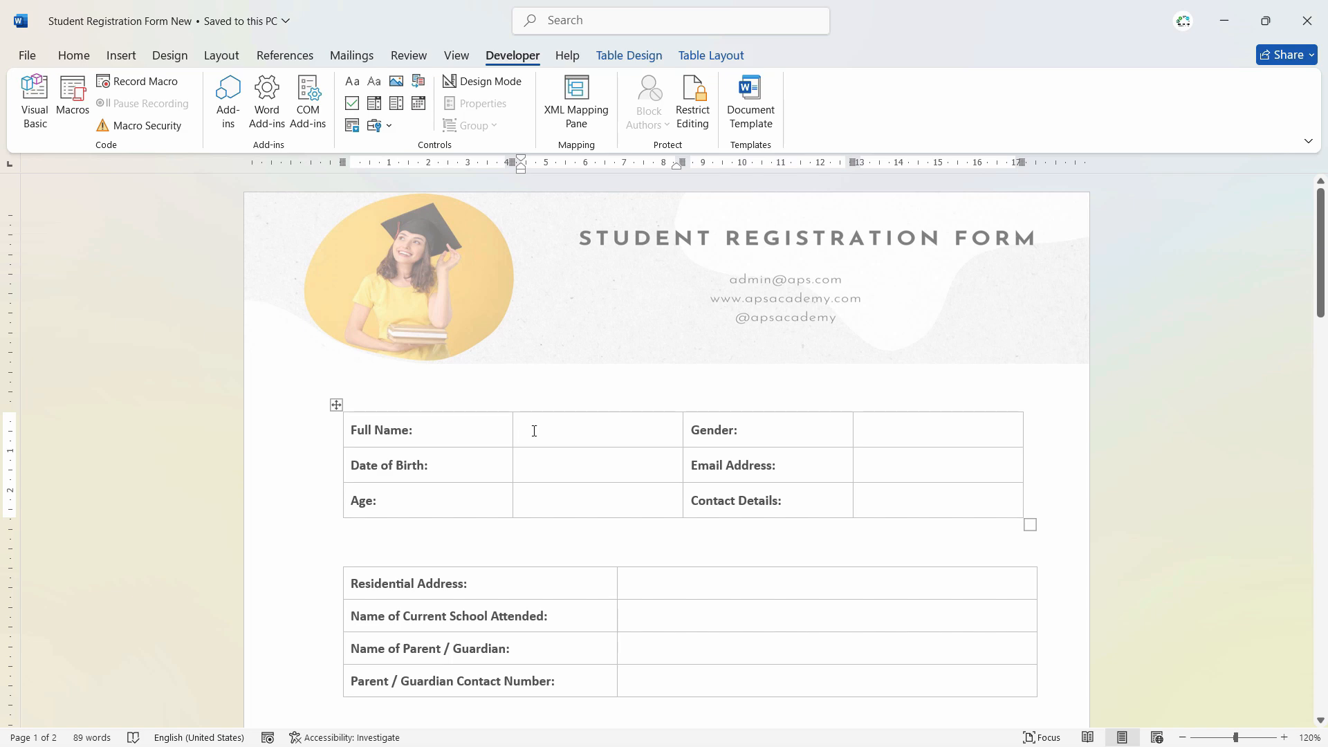
# - Insert a plain text content control in the Full Name cell and narrow that column
pyautogui.click(382, 84)
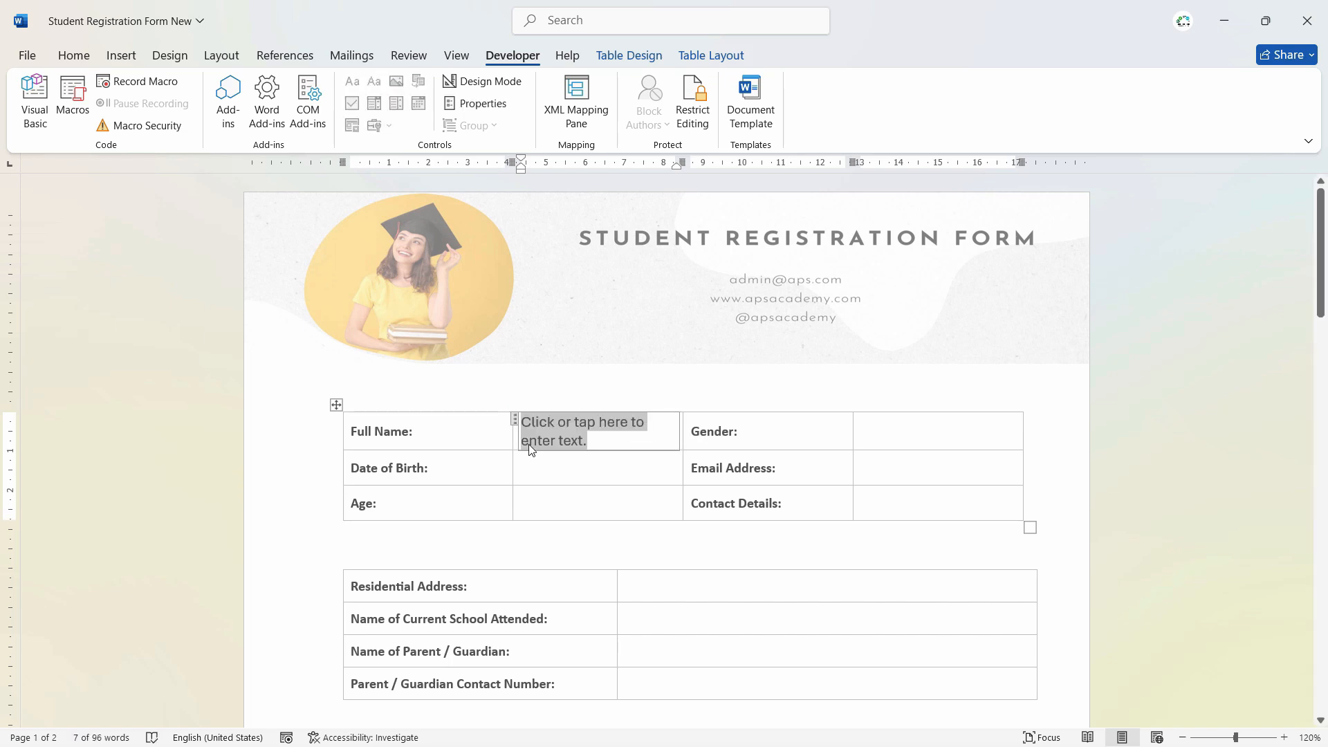
pyautogui.moveTo(682, 418); pyautogui.dragTo(694, 417)
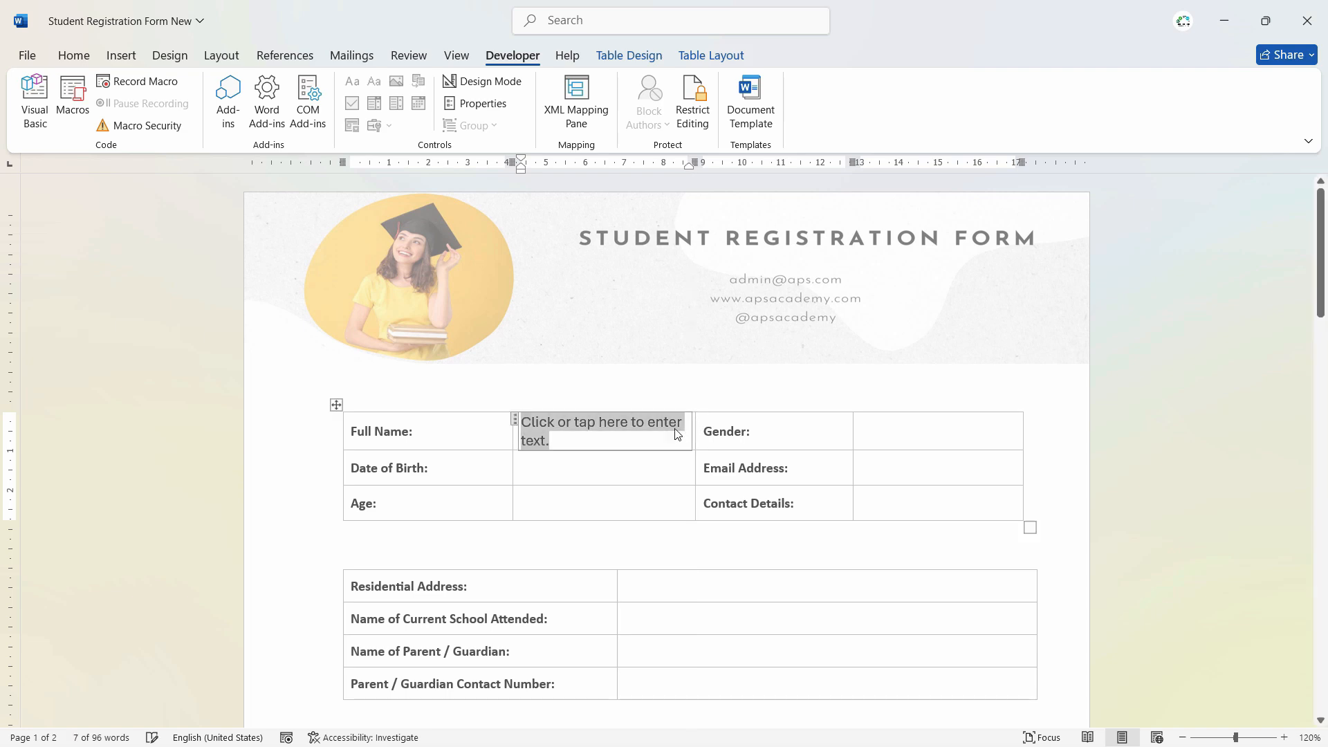
pyautogui.moveTo(512, 425); pyautogui.dragTo(480, 432)
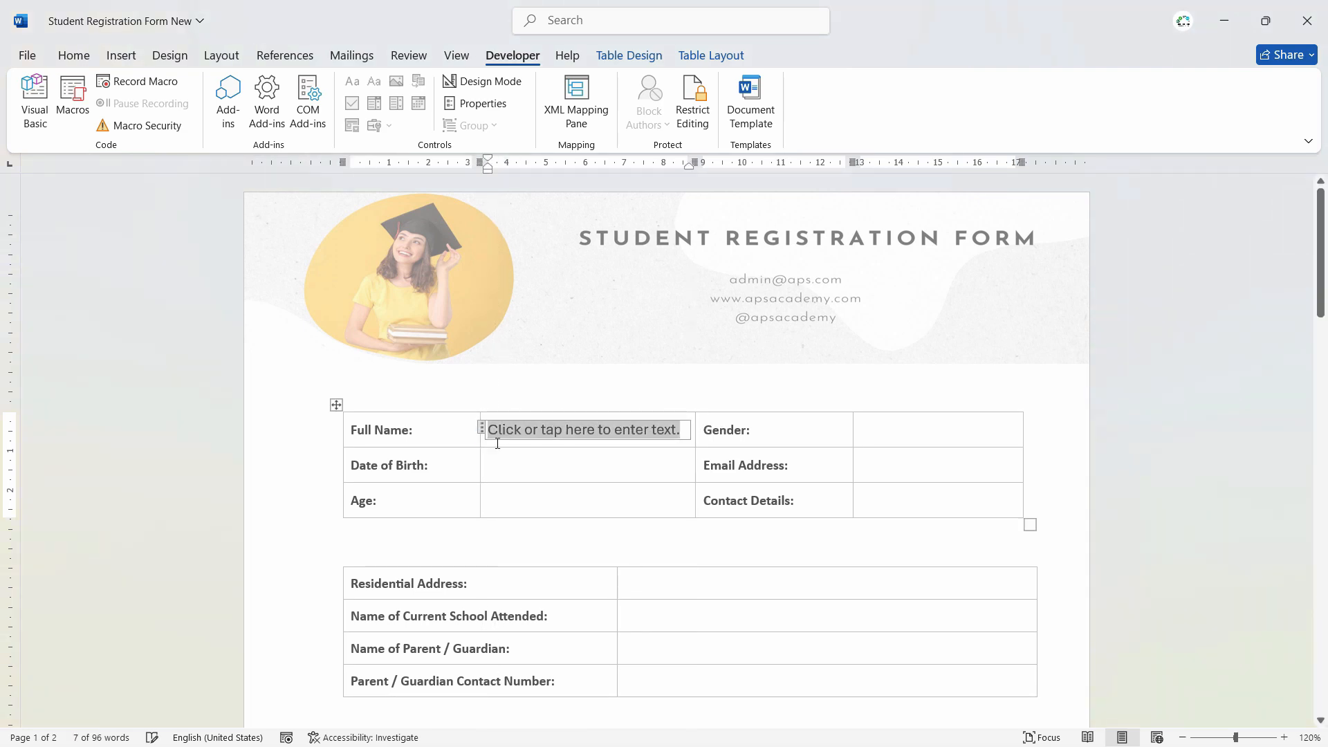
# - Reselect the Full Name control and open its Content Control Properties
pyautogui.click(684, 468)
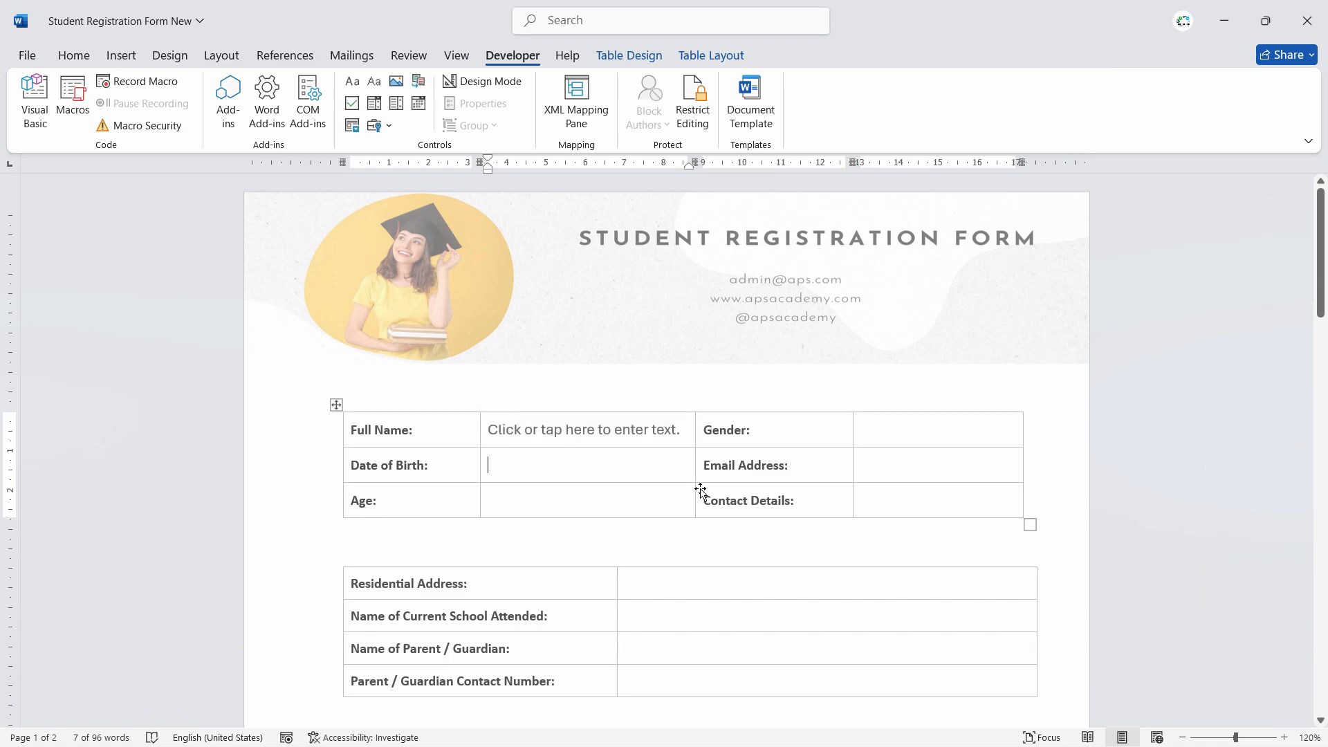
pyautogui.click(620, 430)
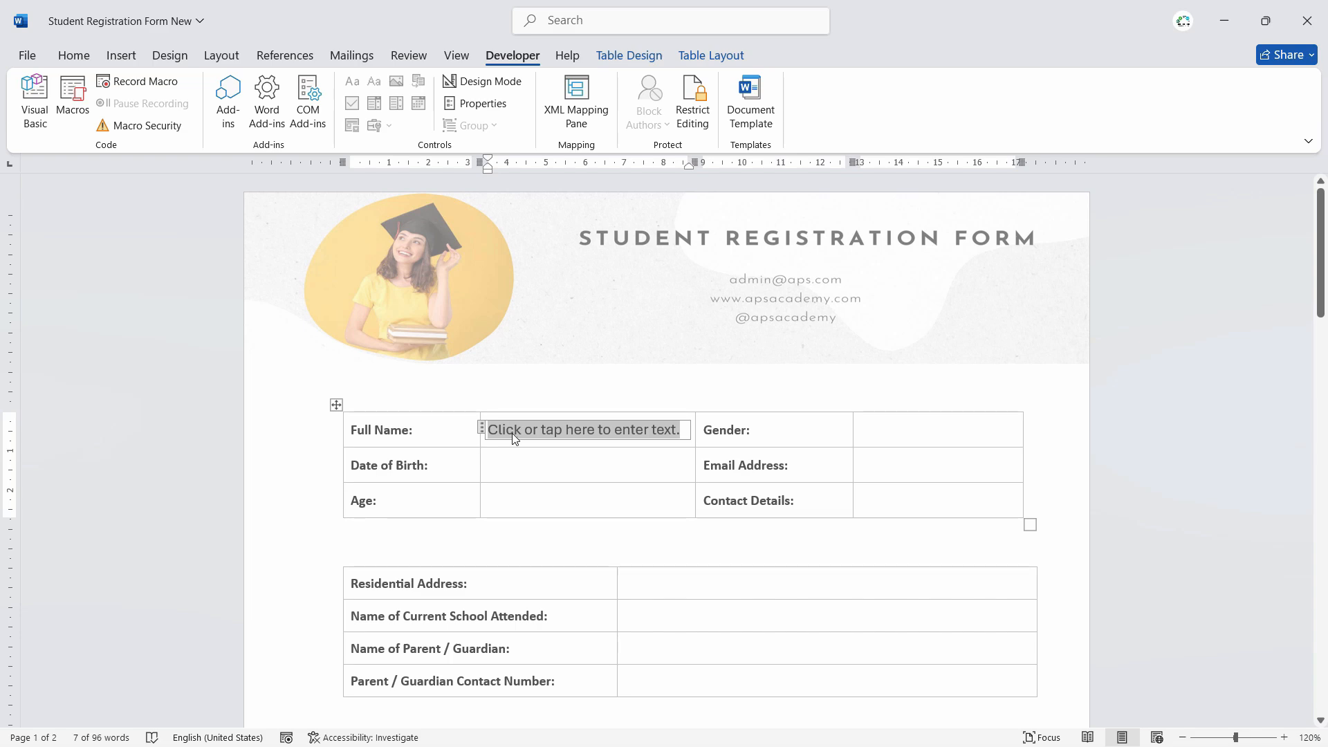
pyautogui.click(476, 103)
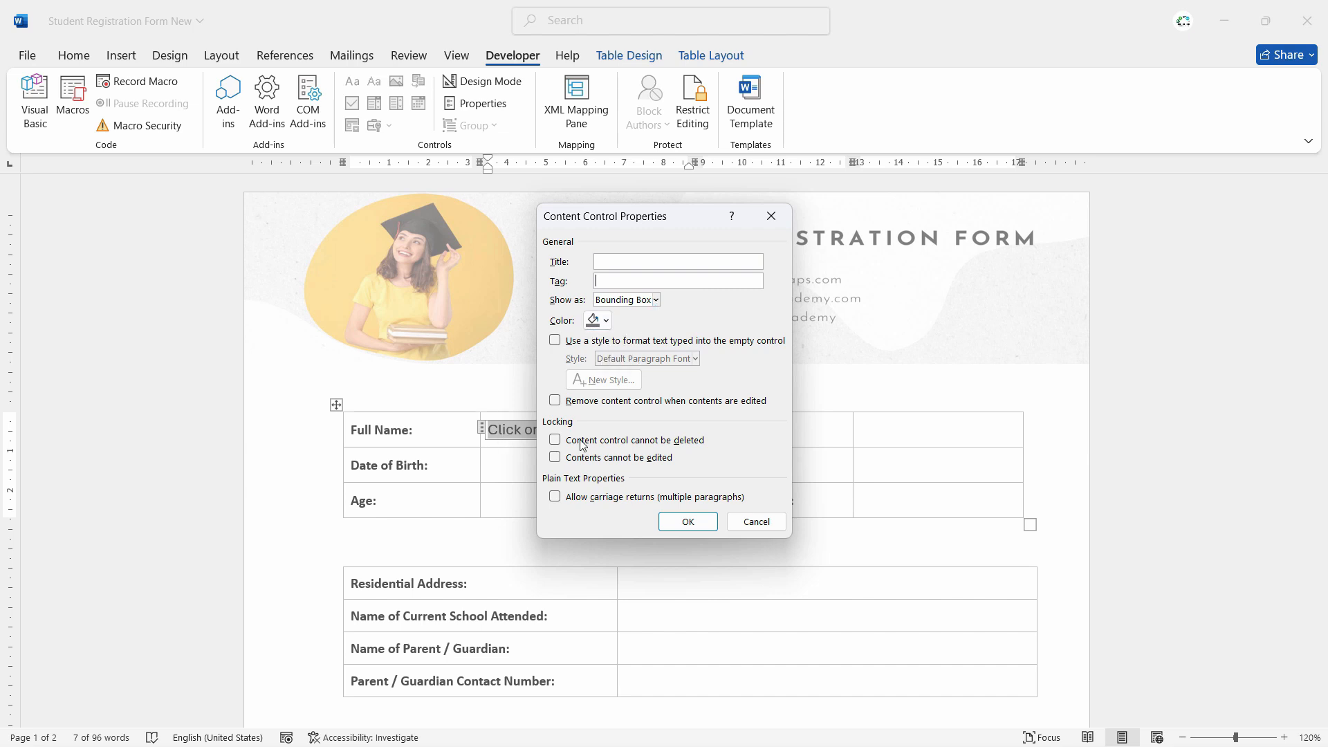
# - Set the Full Name control's outline colour to blue and confirm
pyautogui.click(613, 322)
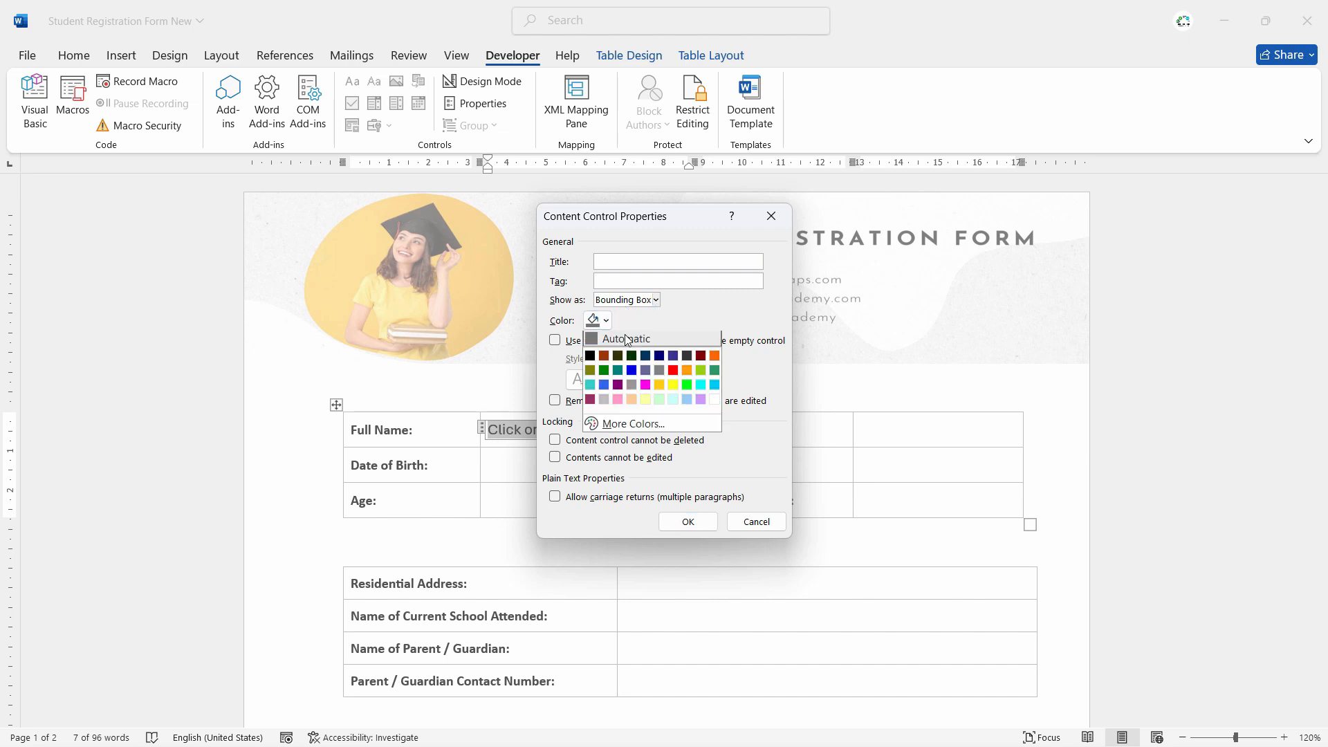
pyautogui.click(633, 372)
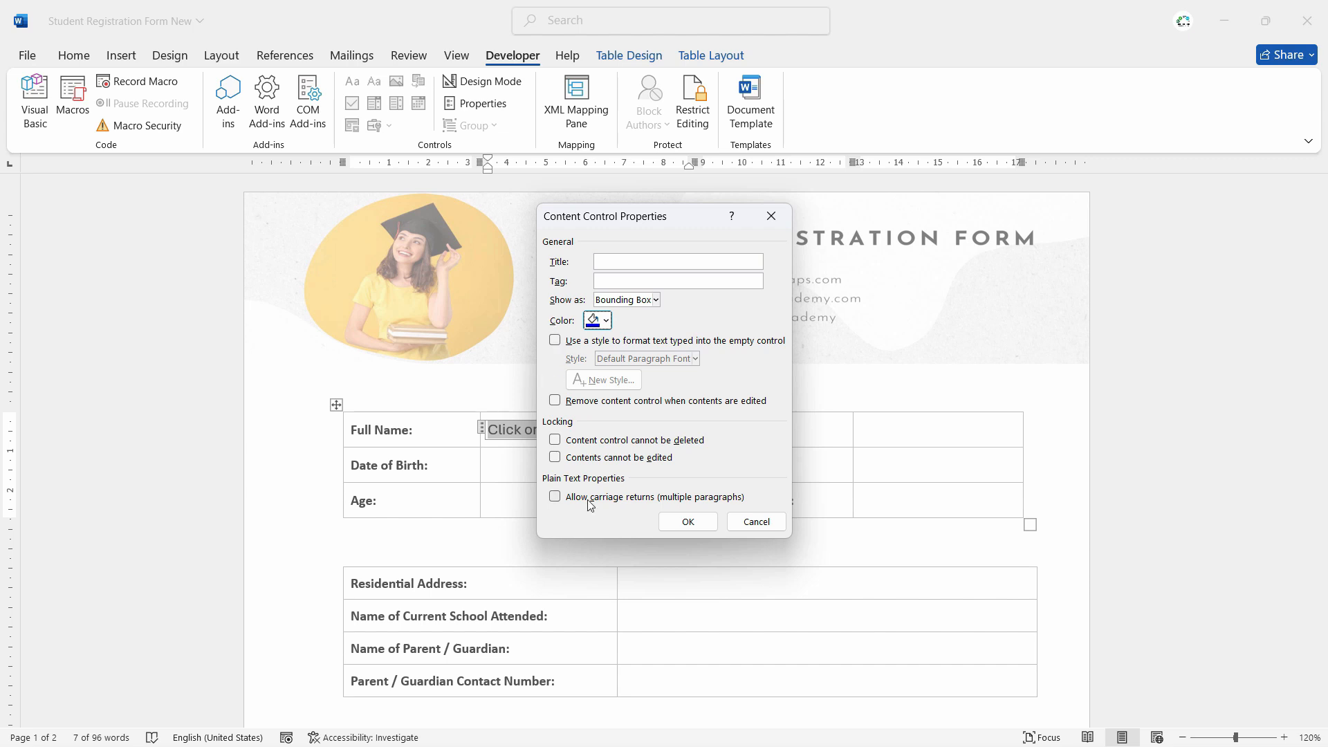
pyautogui.click(687, 521)
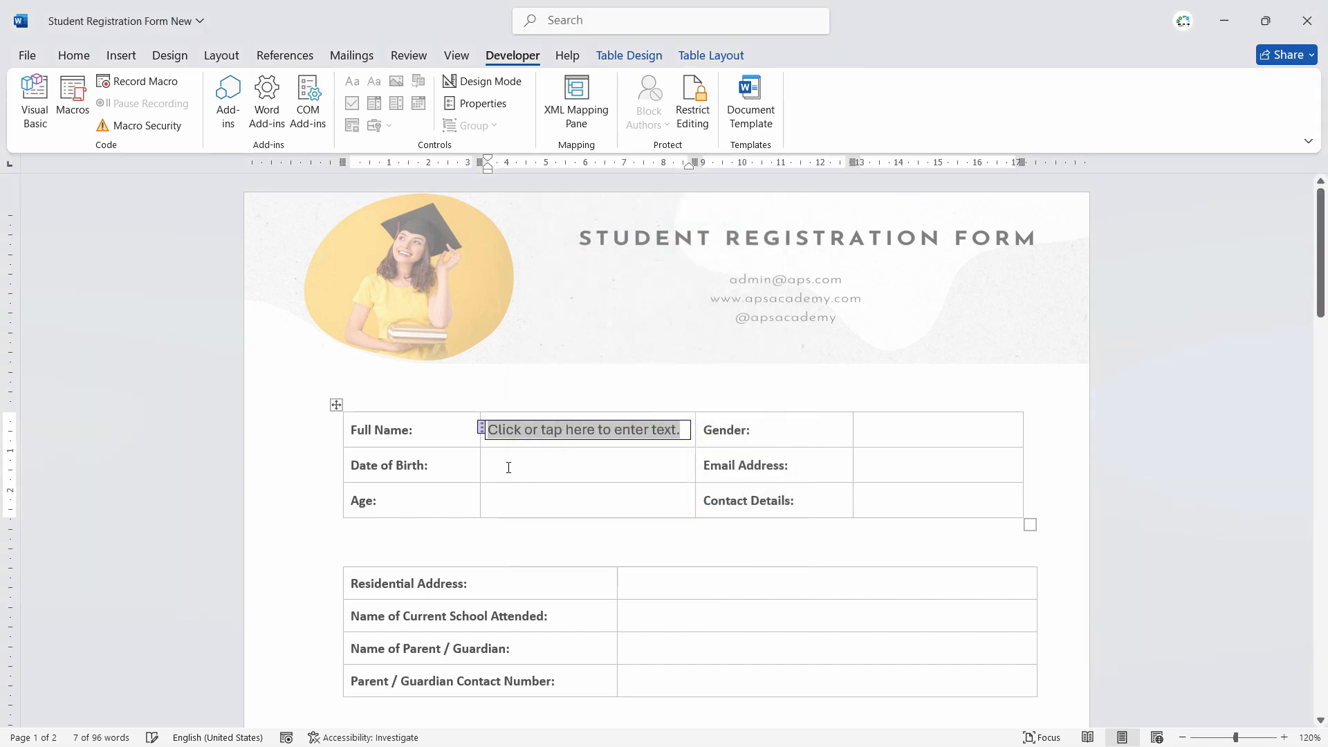
# - Reopen the Full Name control's properties and switch its outline to a different colour
pyautogui.click(652, 471)
pyautogui.click(615, 428)
pyautogui.click(483, 103)
pyautogui.click(599, 321)
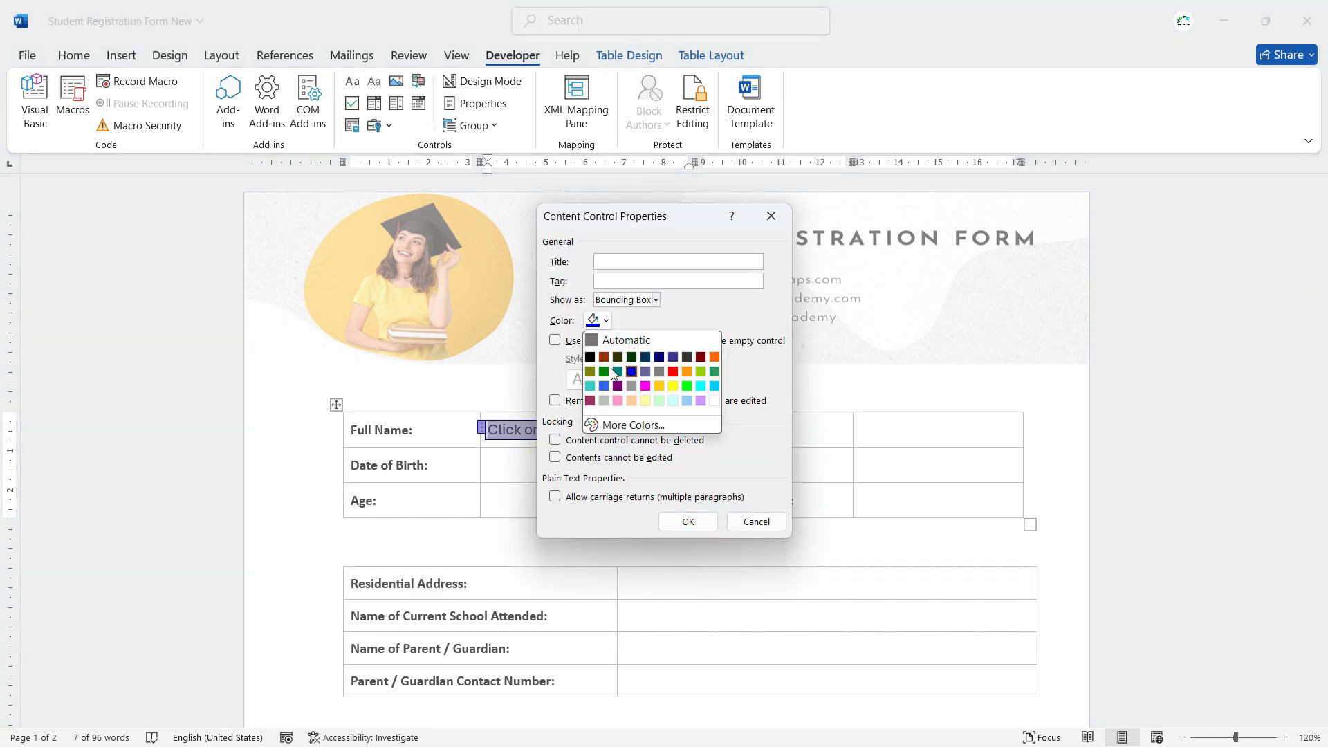
pyautogui.click(599, 339)
pyautogui.click(688, 522)
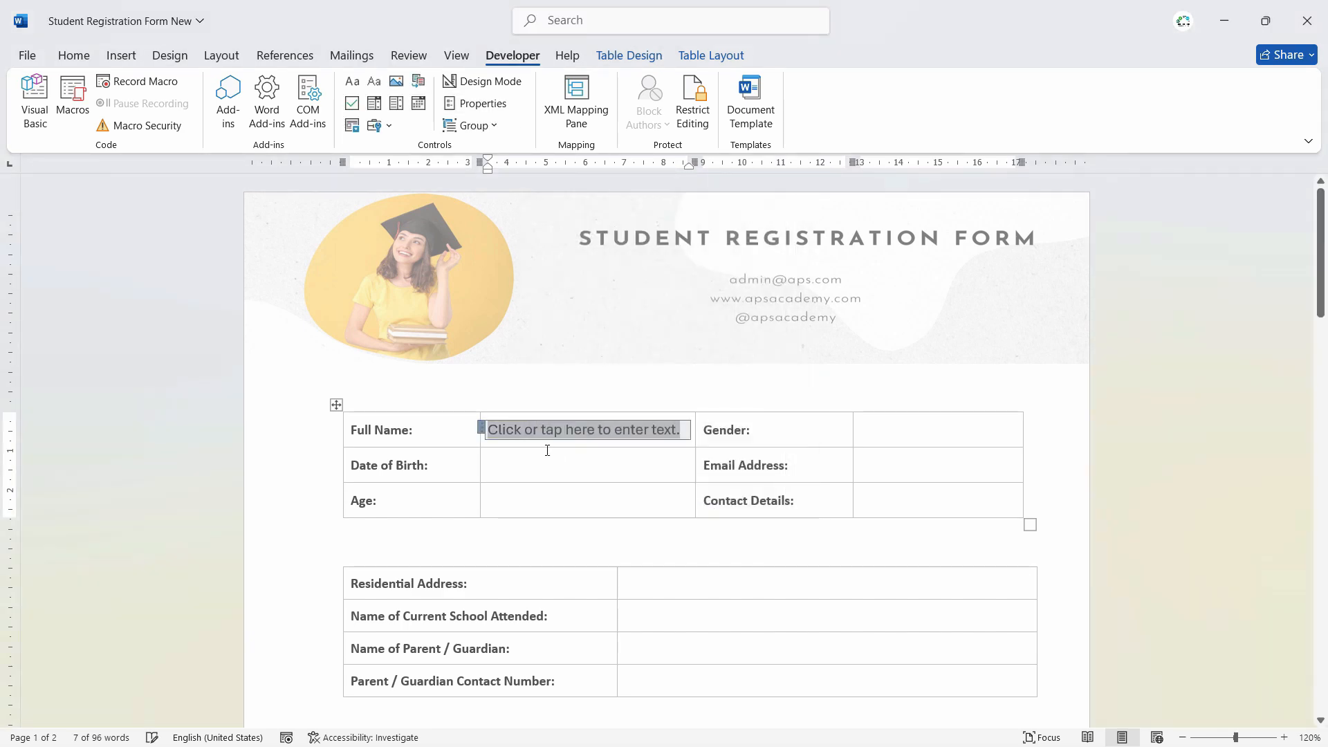
pyautogui.click(922, 436)
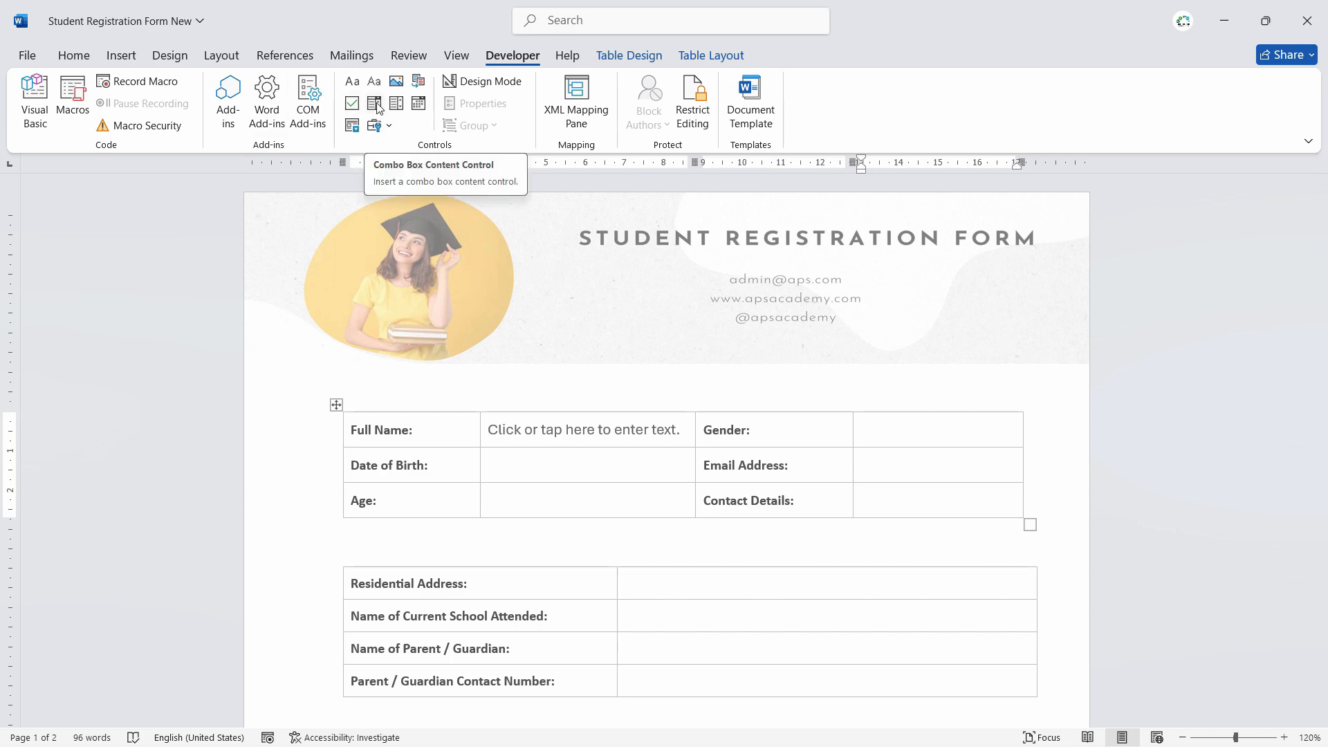
# - Insert a Combo Box content control in the Gender cell and test its drop-down arrow
pyautogui.click(378, 107)
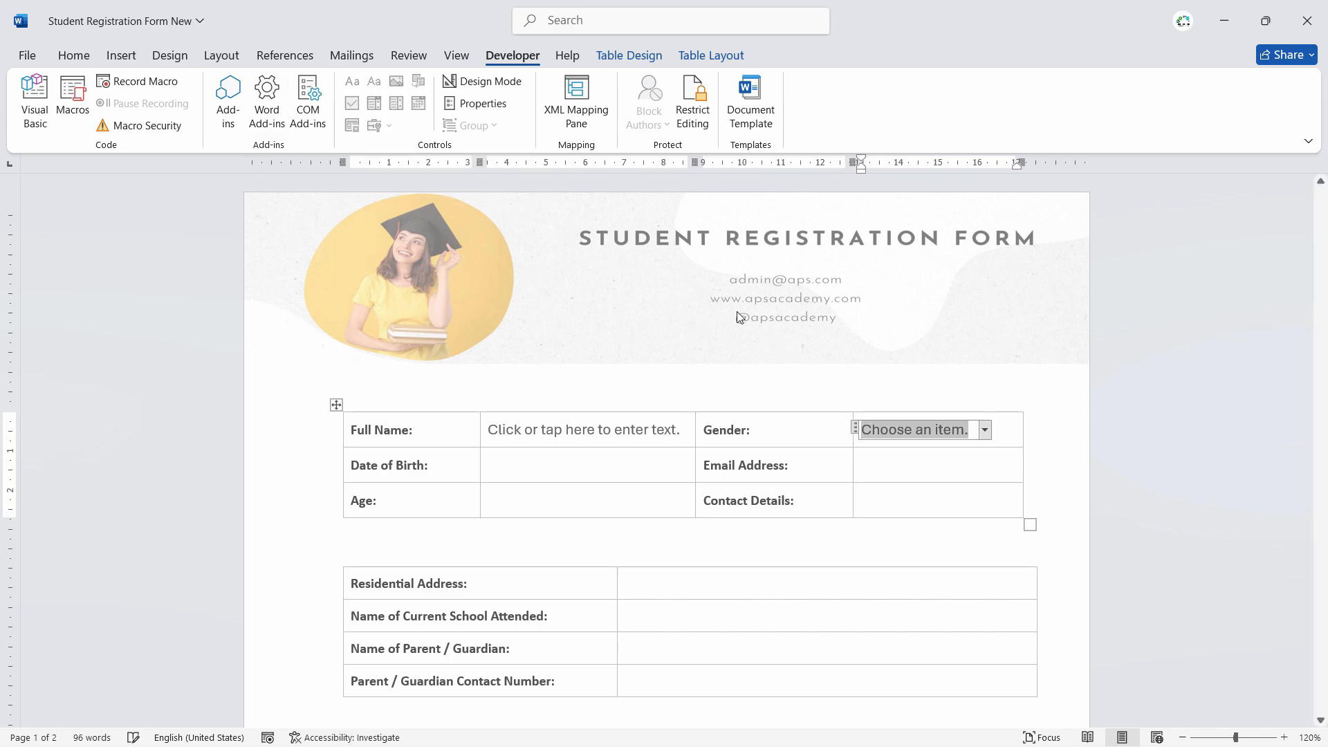
pyautogui.click(985, 430)
pyautogui.click(986, 428)
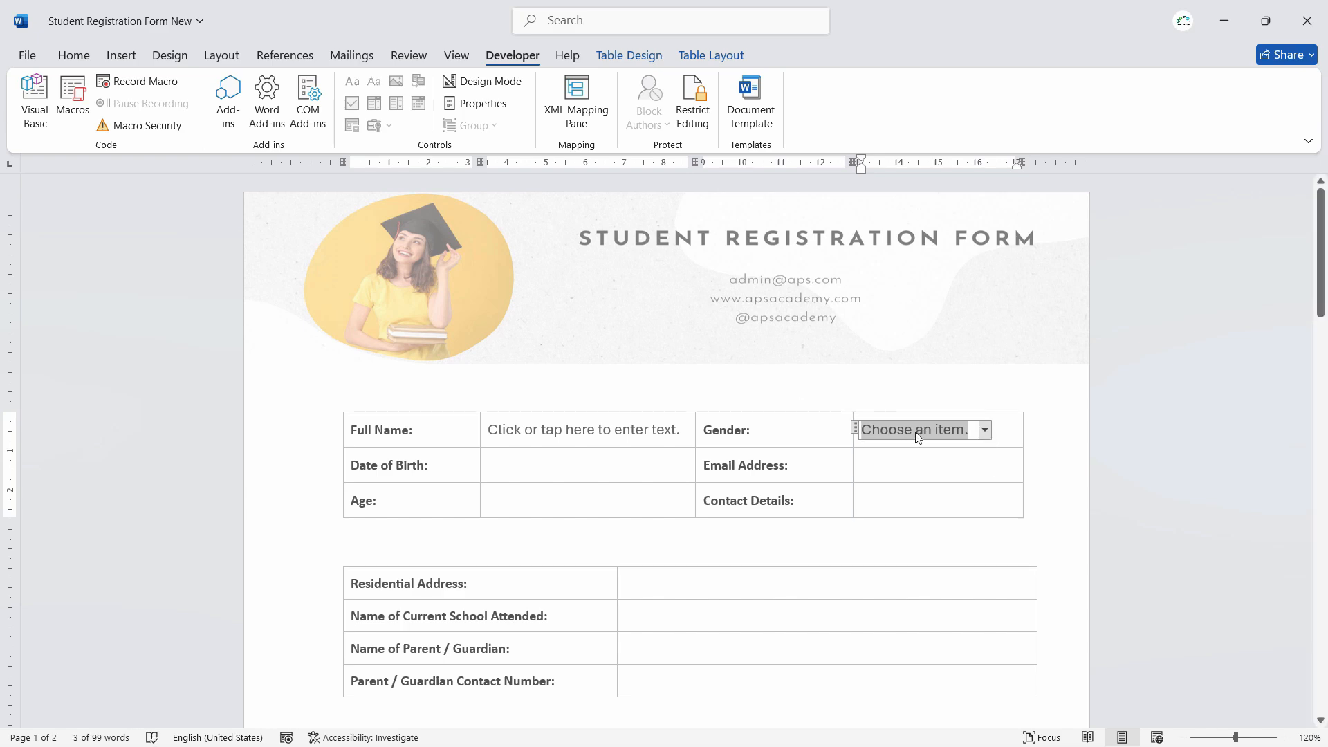
# - Add Male and Female as choices in the Gender drop-down's properties, then check the list
pyautogui.click(505, 109)
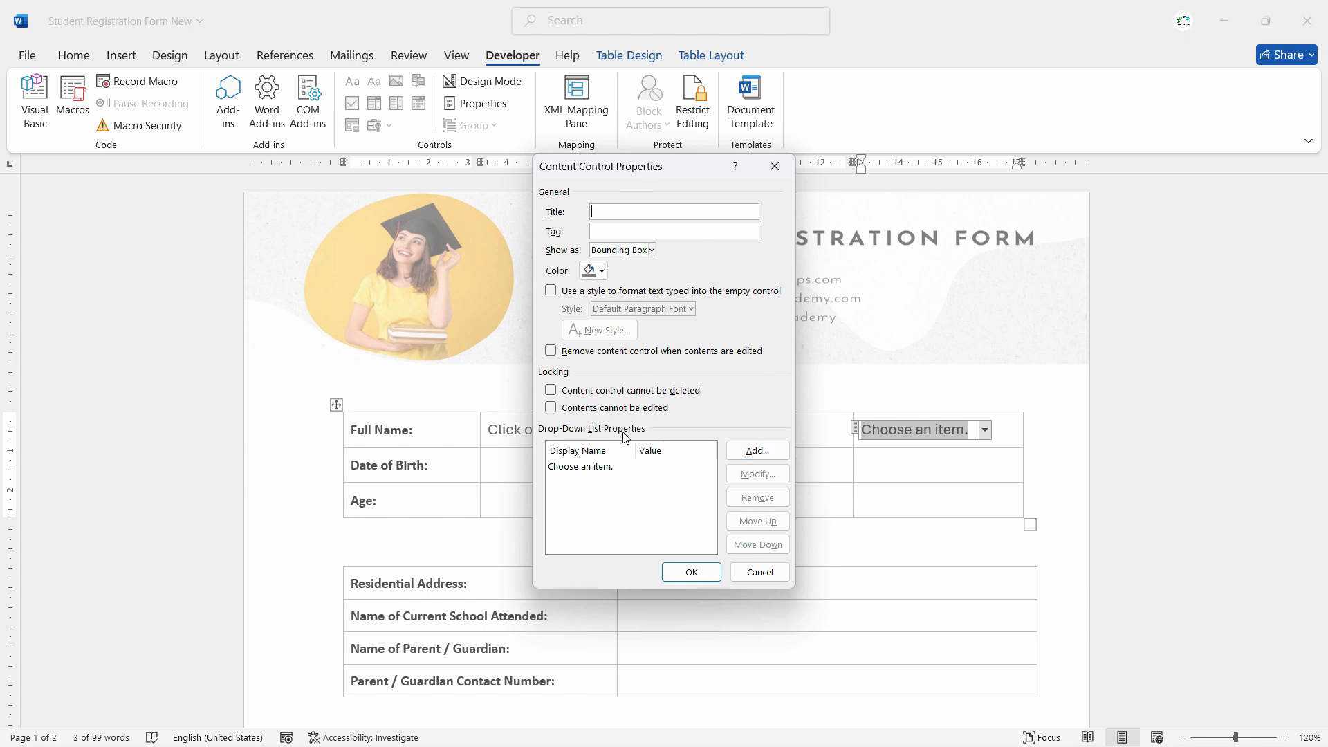
pyautogui.click(758, 451)
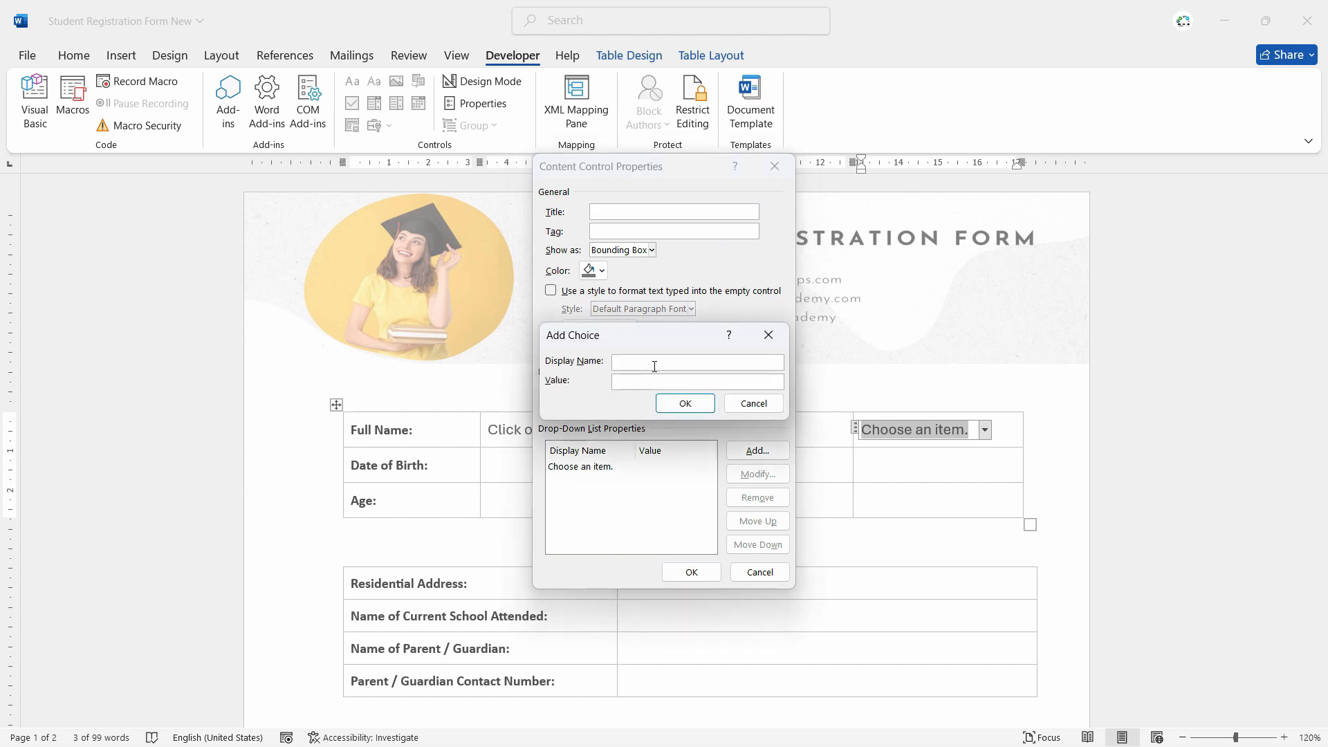
pyautogui.write('Male')
pyautogui.click(685, 404)
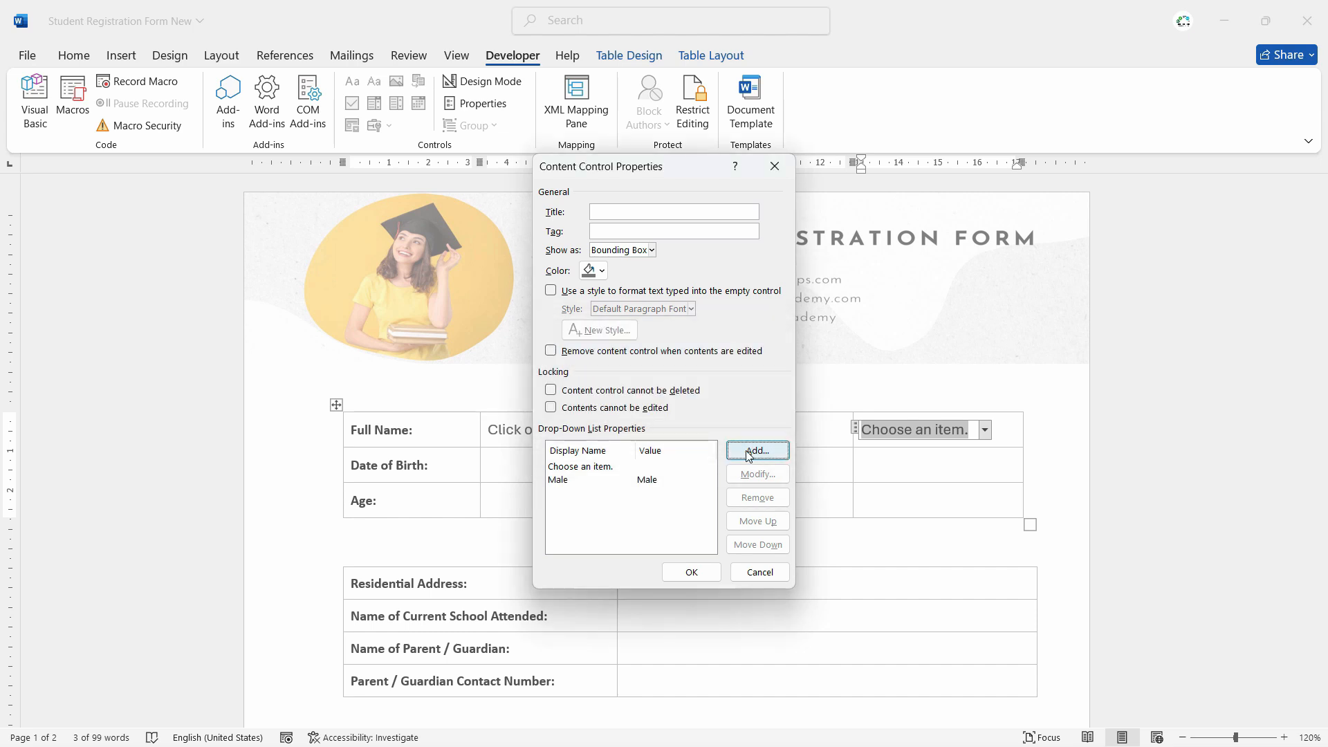
pyautogui.click(749, 452)
pyautogui.write('Female')
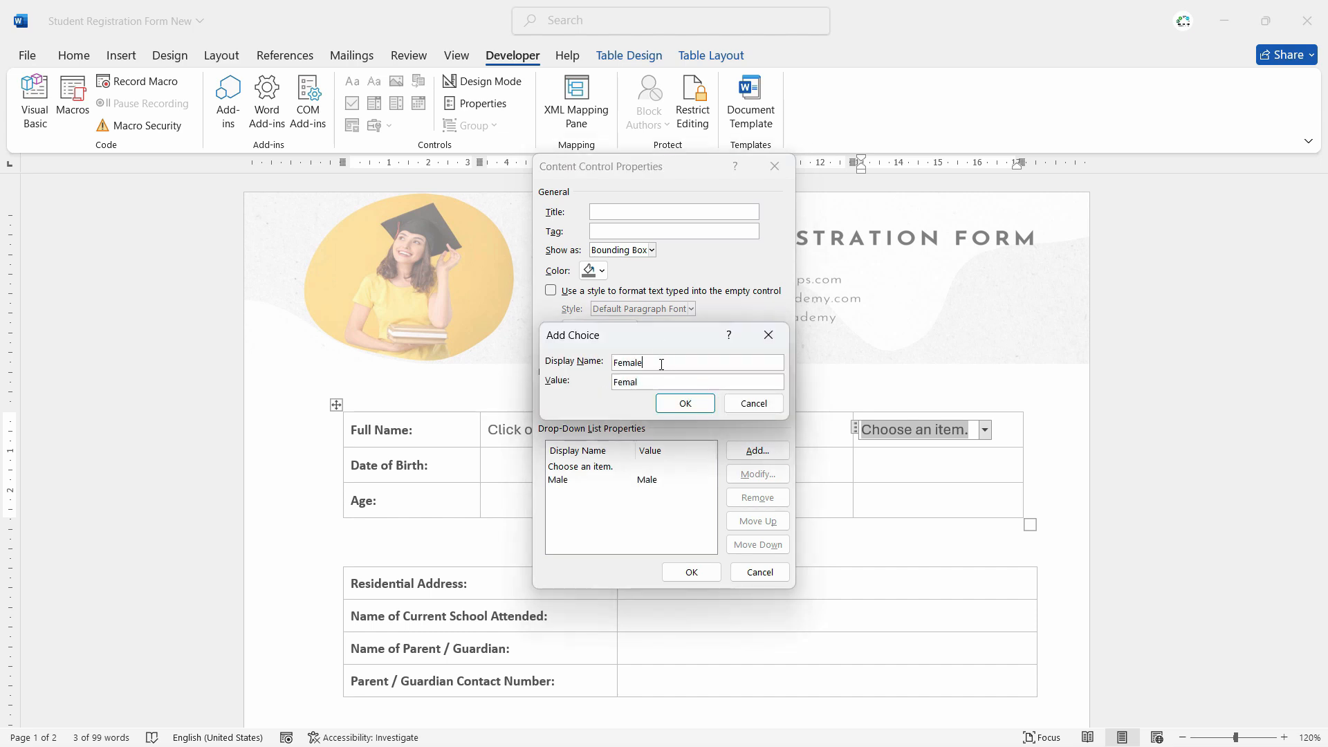
pyautogui.press('Return')
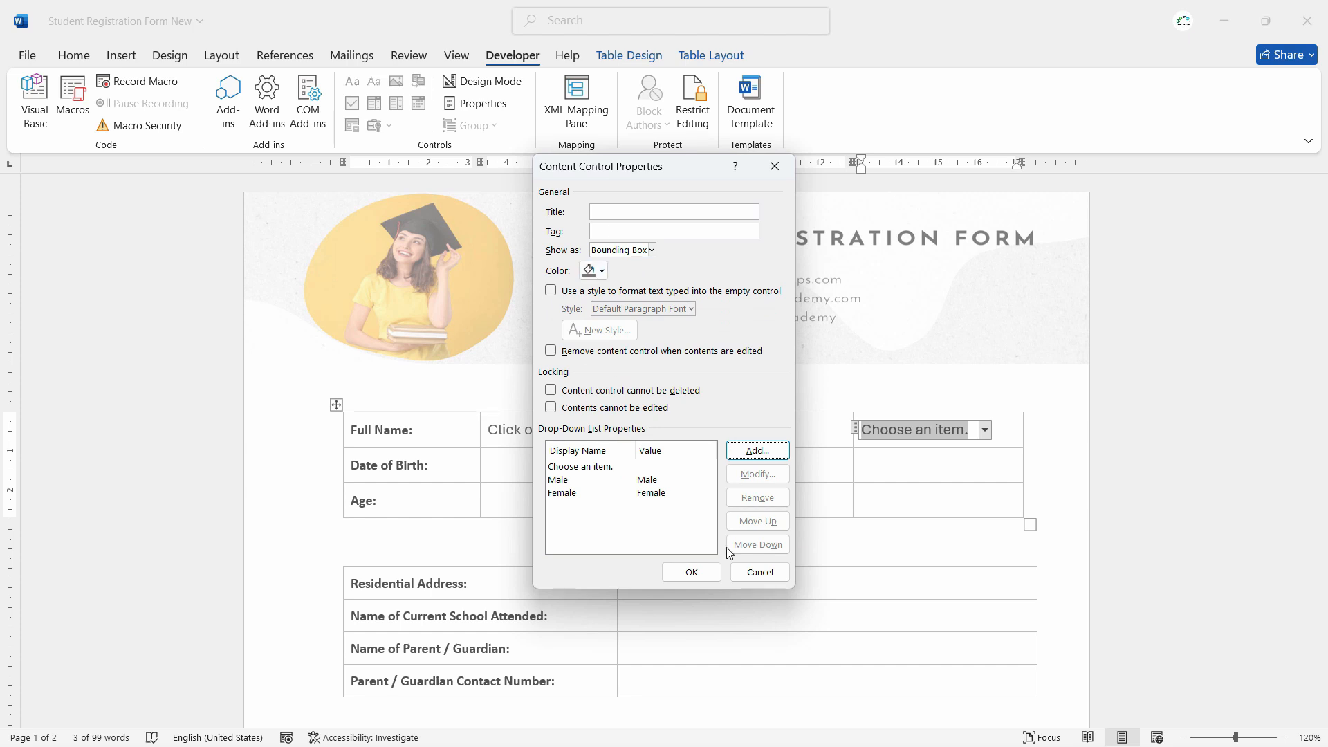
pyautogui.click(691, 573)
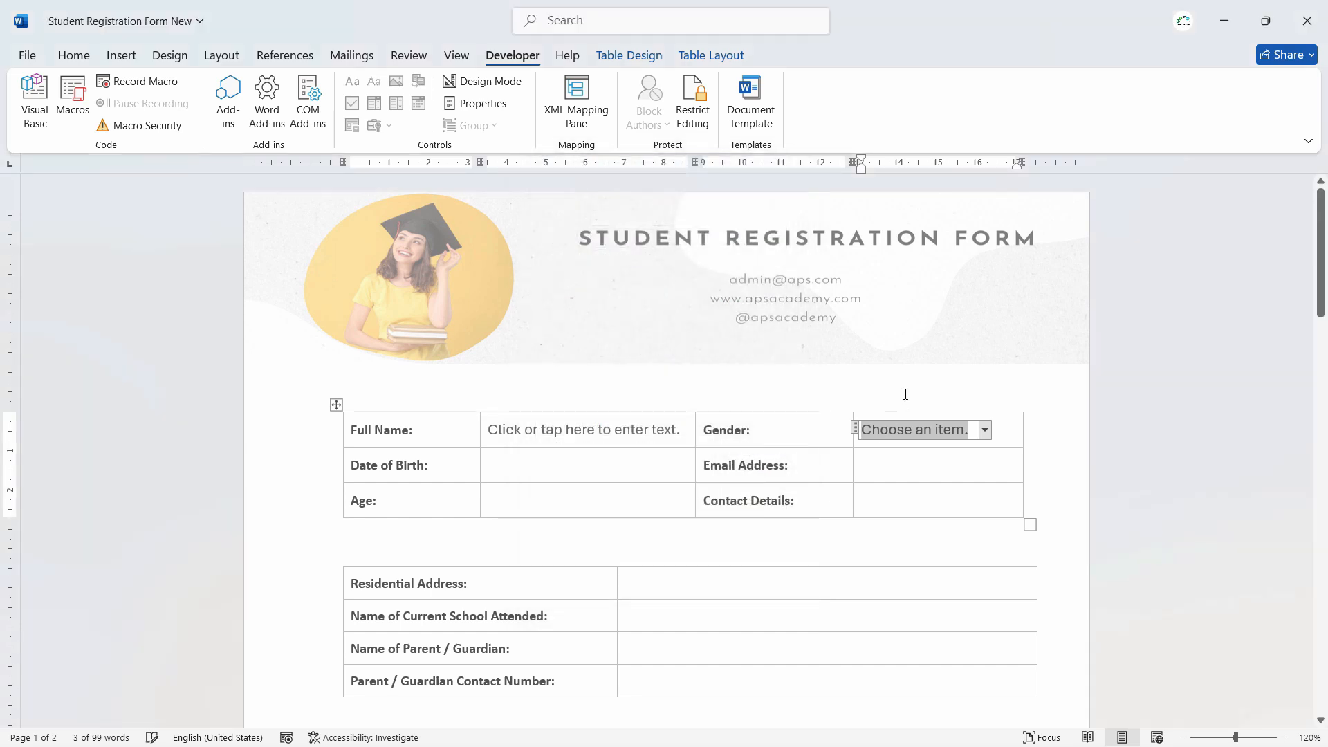
pyautogui.click(985, 431)
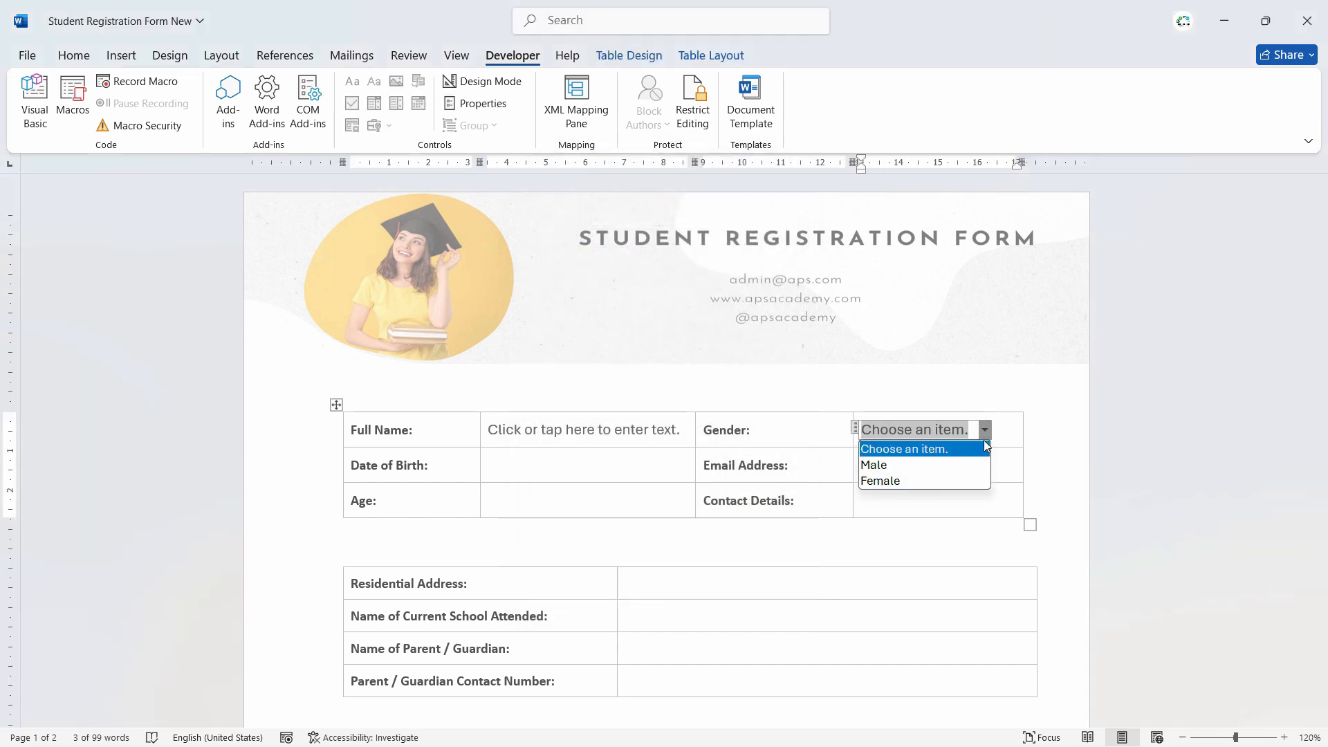
# - Replace the Gender placeholder text with None
pyautogui.moveTo(971, 431); pyautogui.dragTo(809, 427)
pyautogui.click(859, 428)
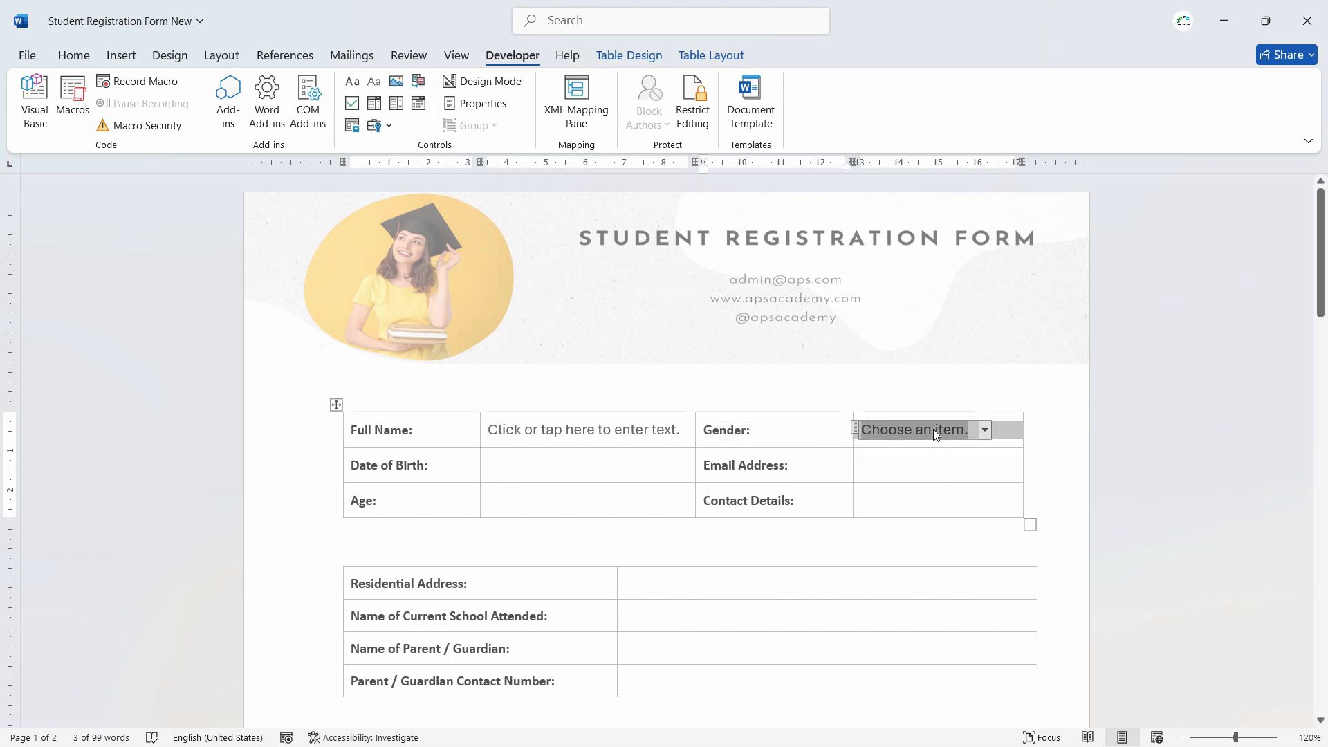
pyautogui.write('None')
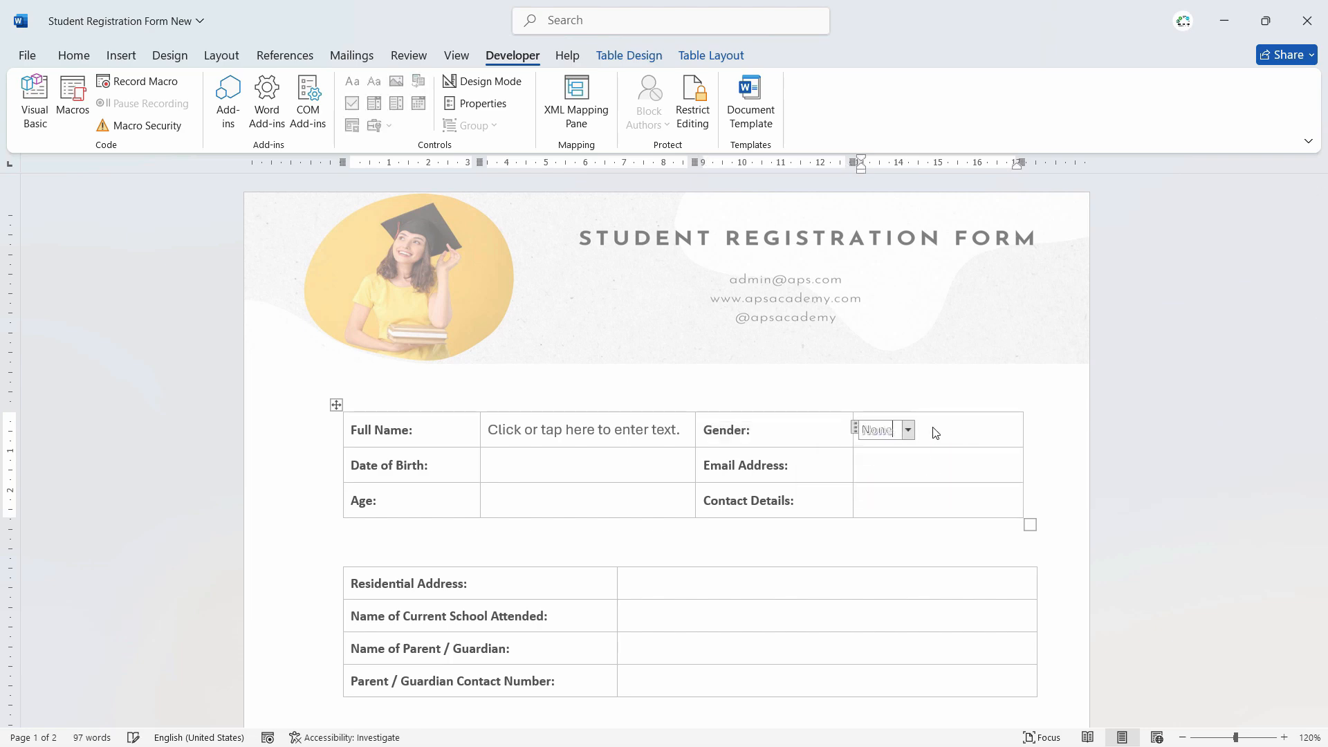
pyautogui.press('Return')
pyautogui.click(879, 429)
pyautogui.doubleClick(882, 431)
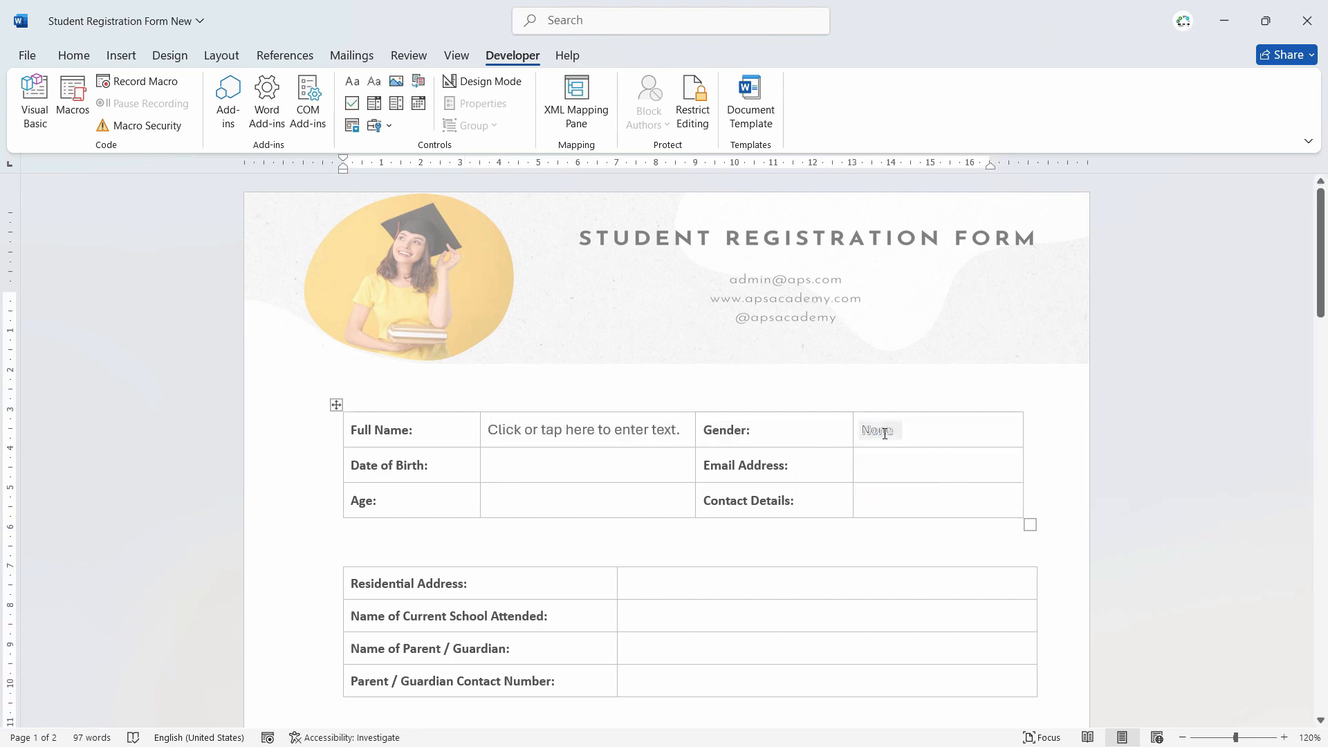
# - Clear the None placeholder's formatting and make it dark-coloured Calibri text
pyautogui.click(74, 55)
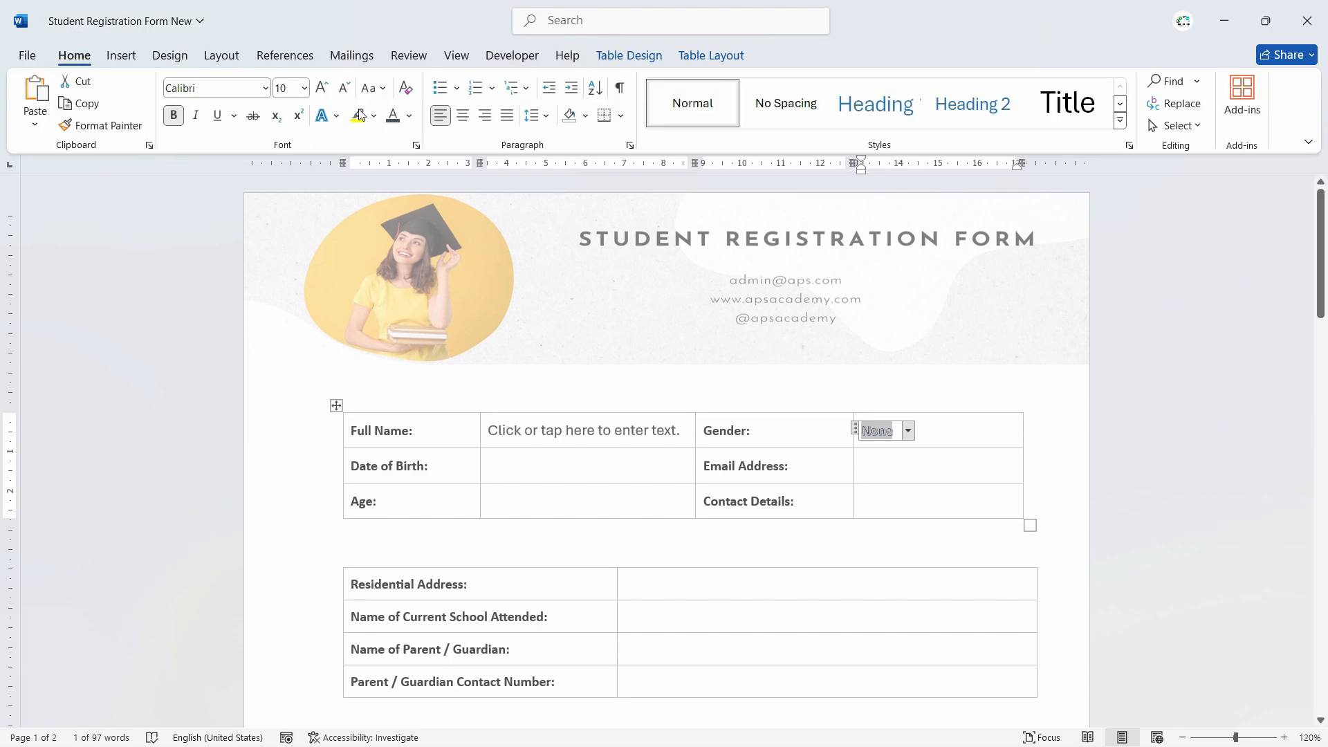
pyautogui.click(405, 88)
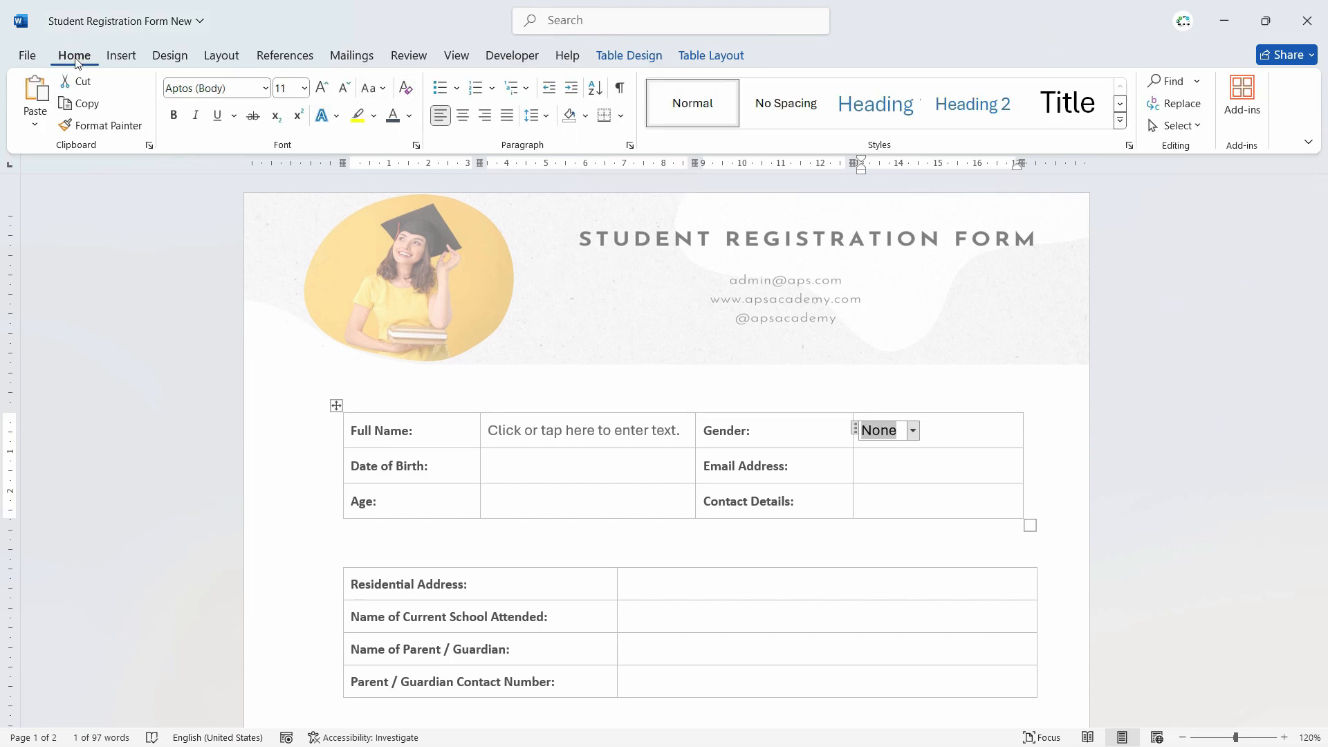
pyautogui.hotkey('ctrl', 'z')
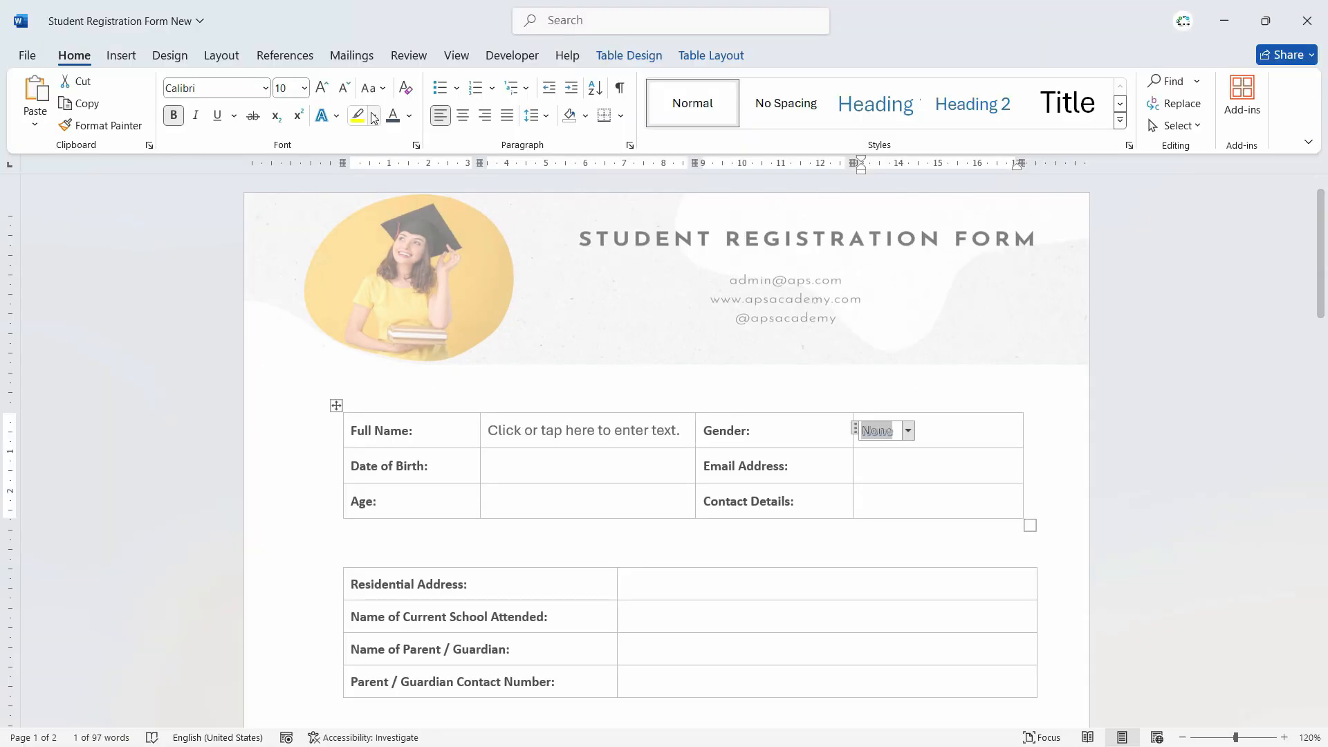
pyautogui.click(406, 89)
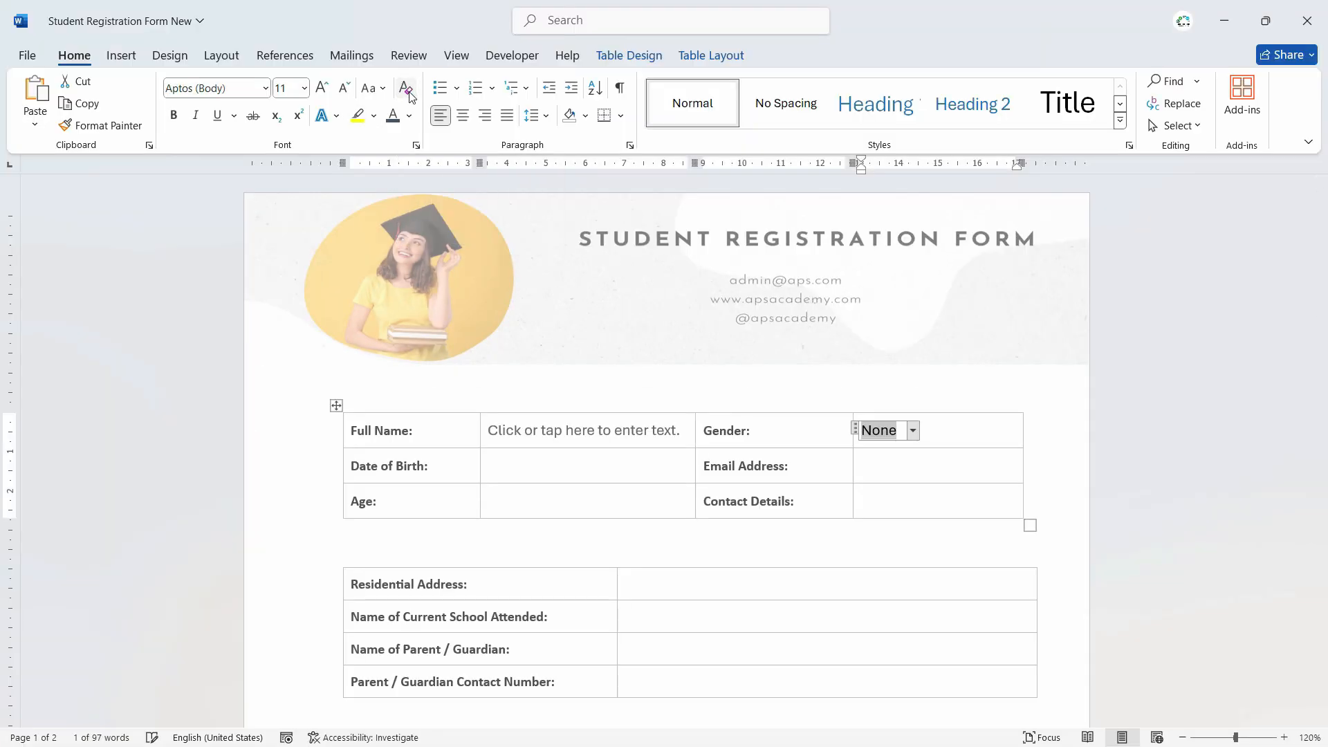
pyautogui.click(265, 89)
pyautogui.click(200, 211)
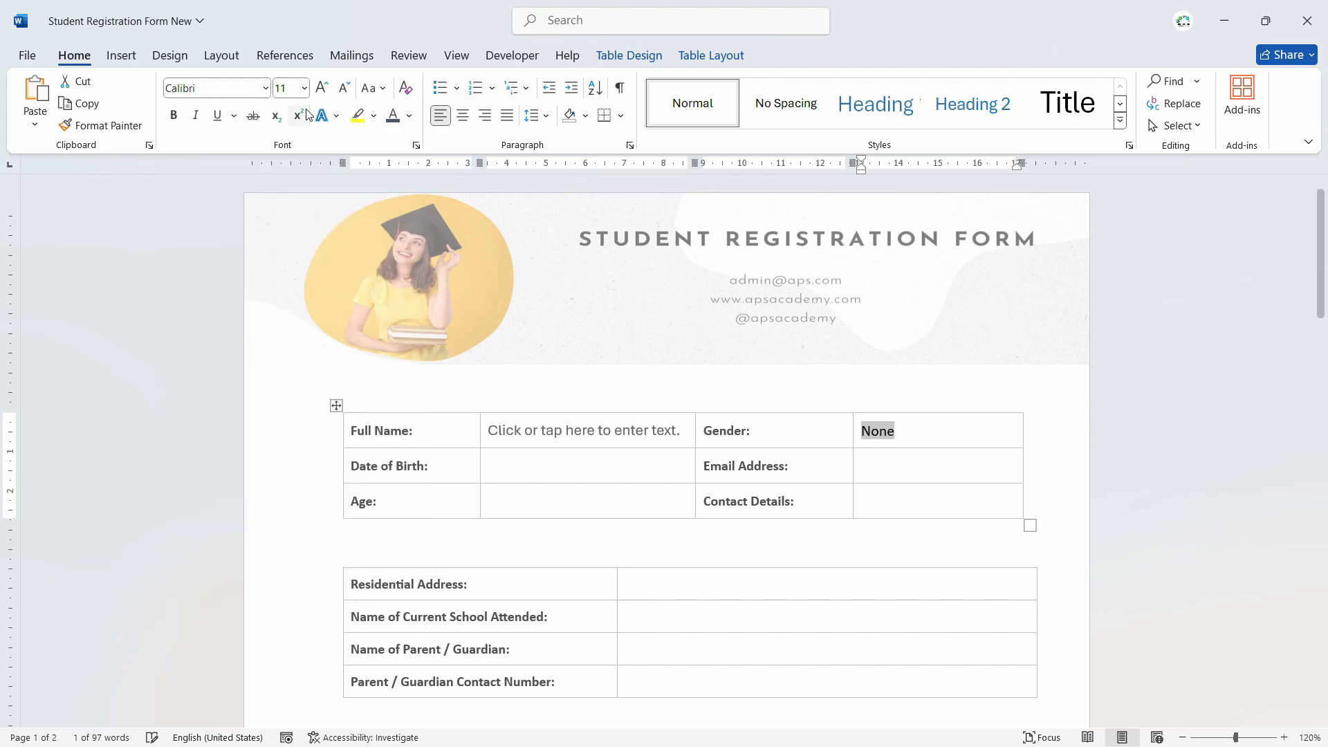
pyautogui.click(409, 116)
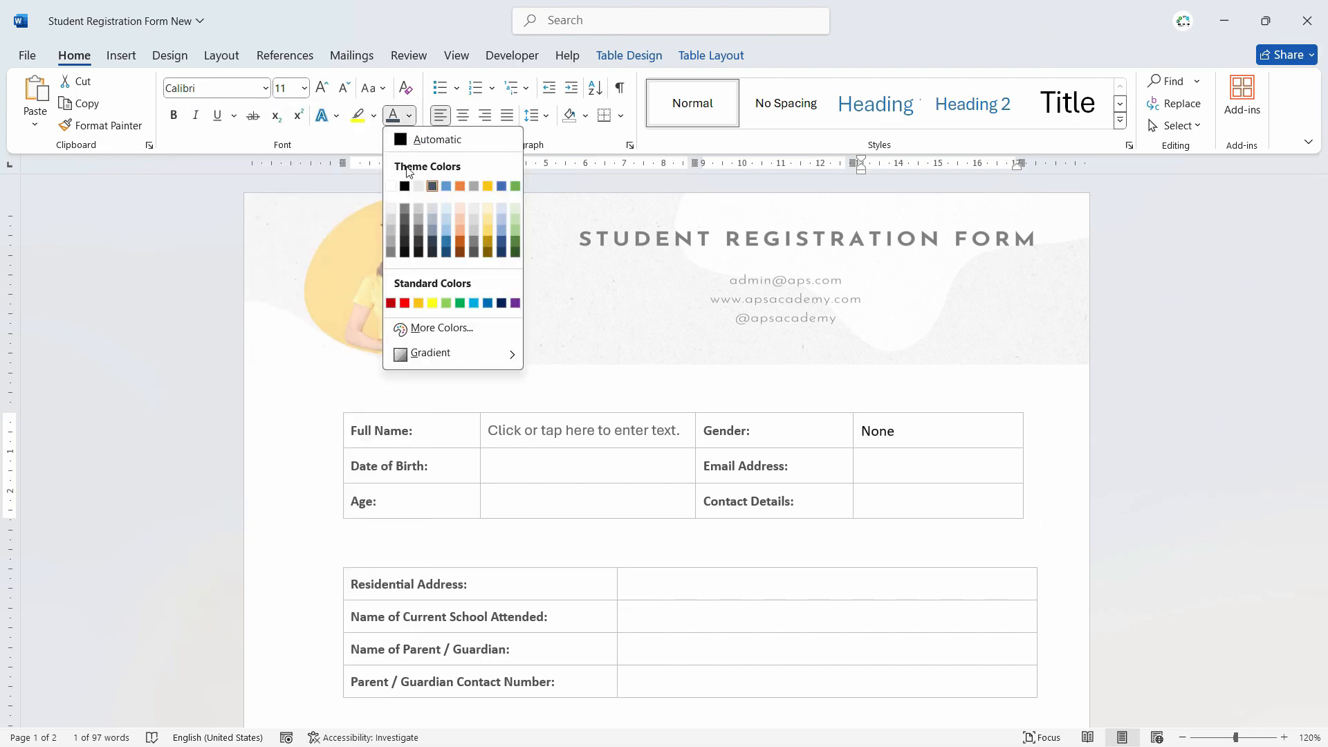
pyautogui.click(420, 254)
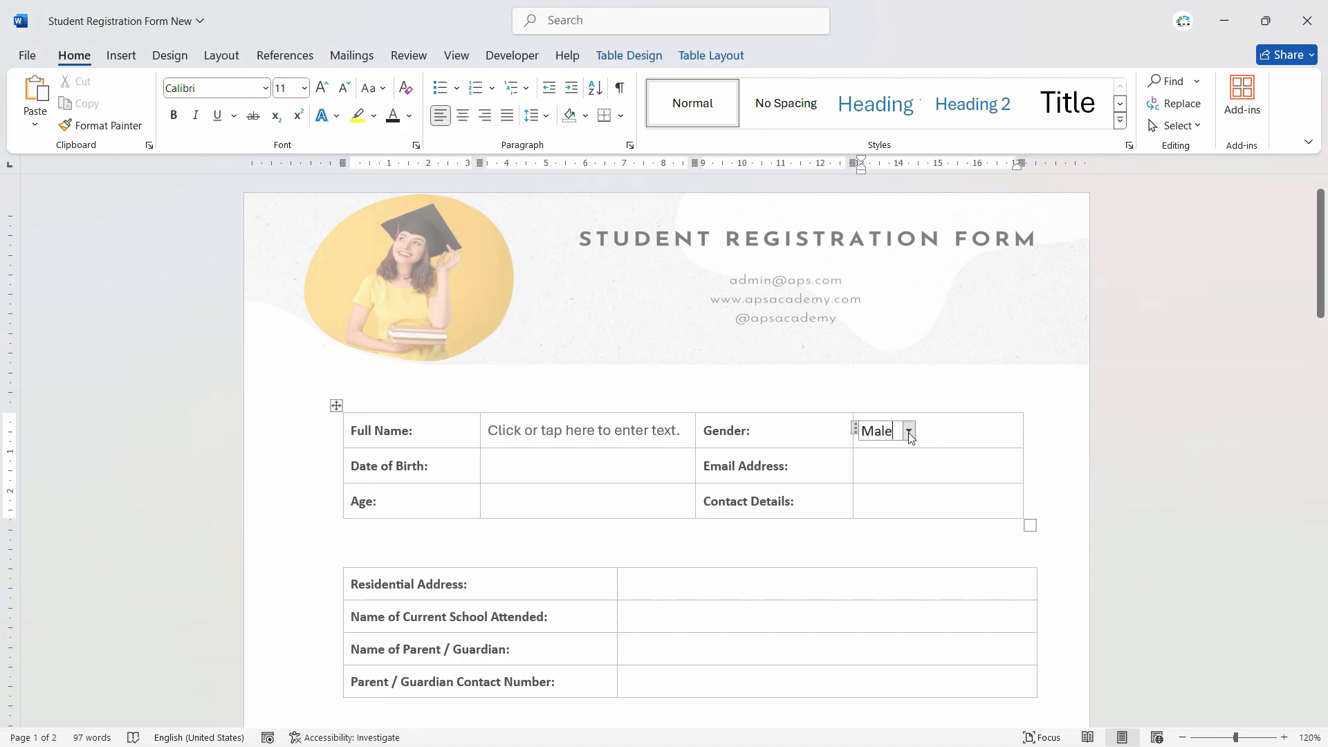
pyautogui.click(908, 431)
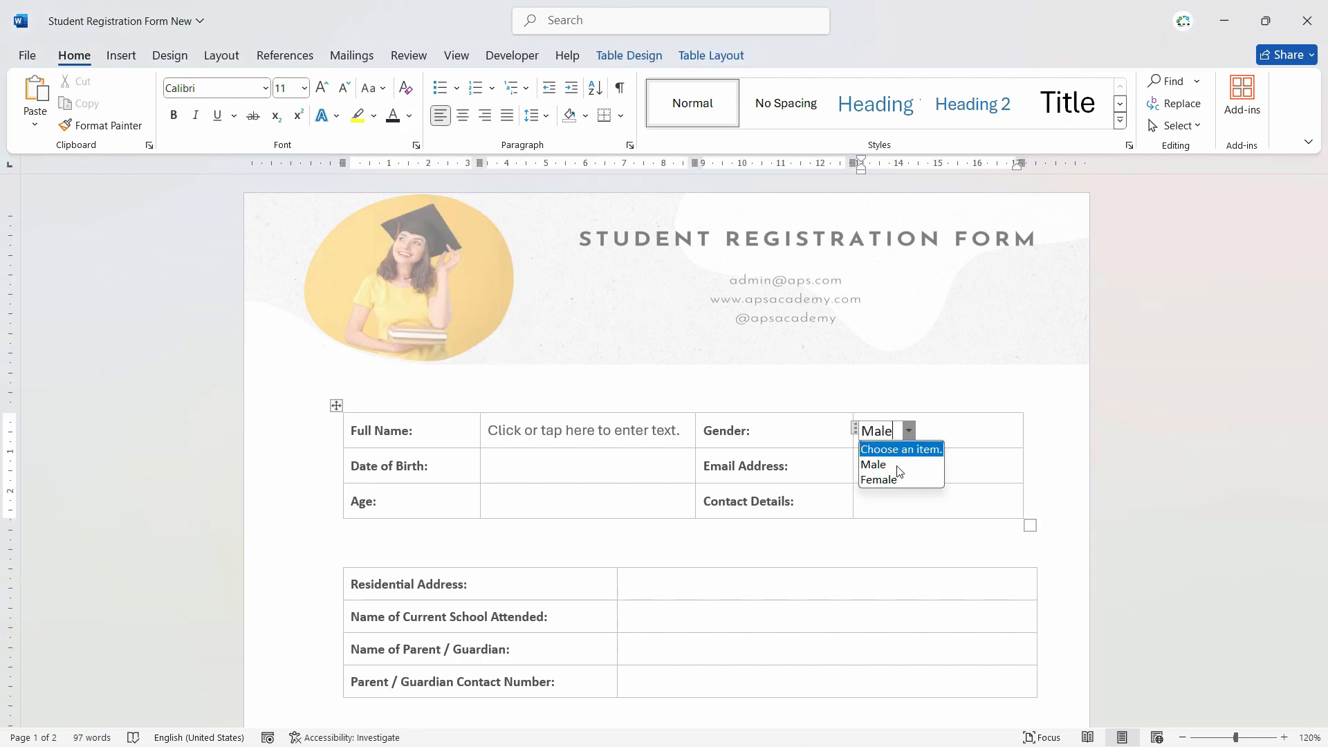
# - Choose Male for Gender and type the student's full name into the Full Name field
pyautogui.click(898, 467)
pyautogui.click(635, 425)
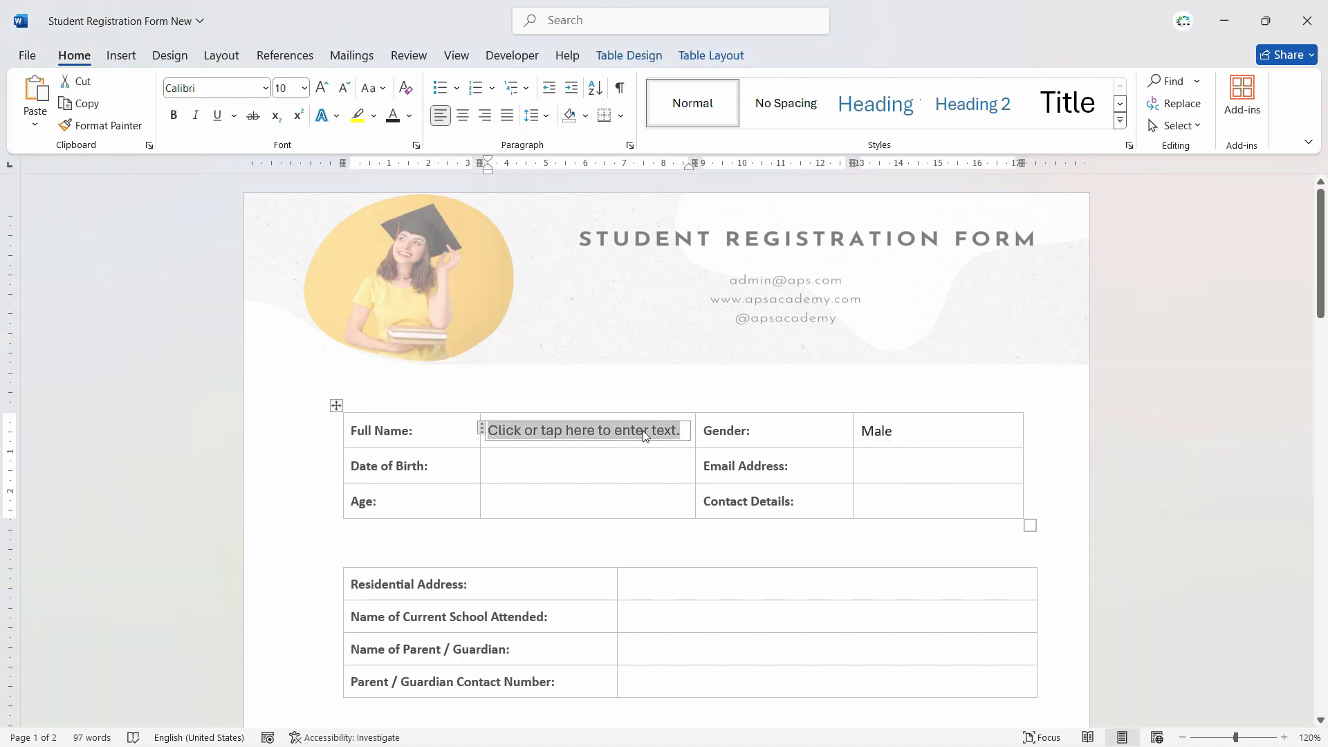
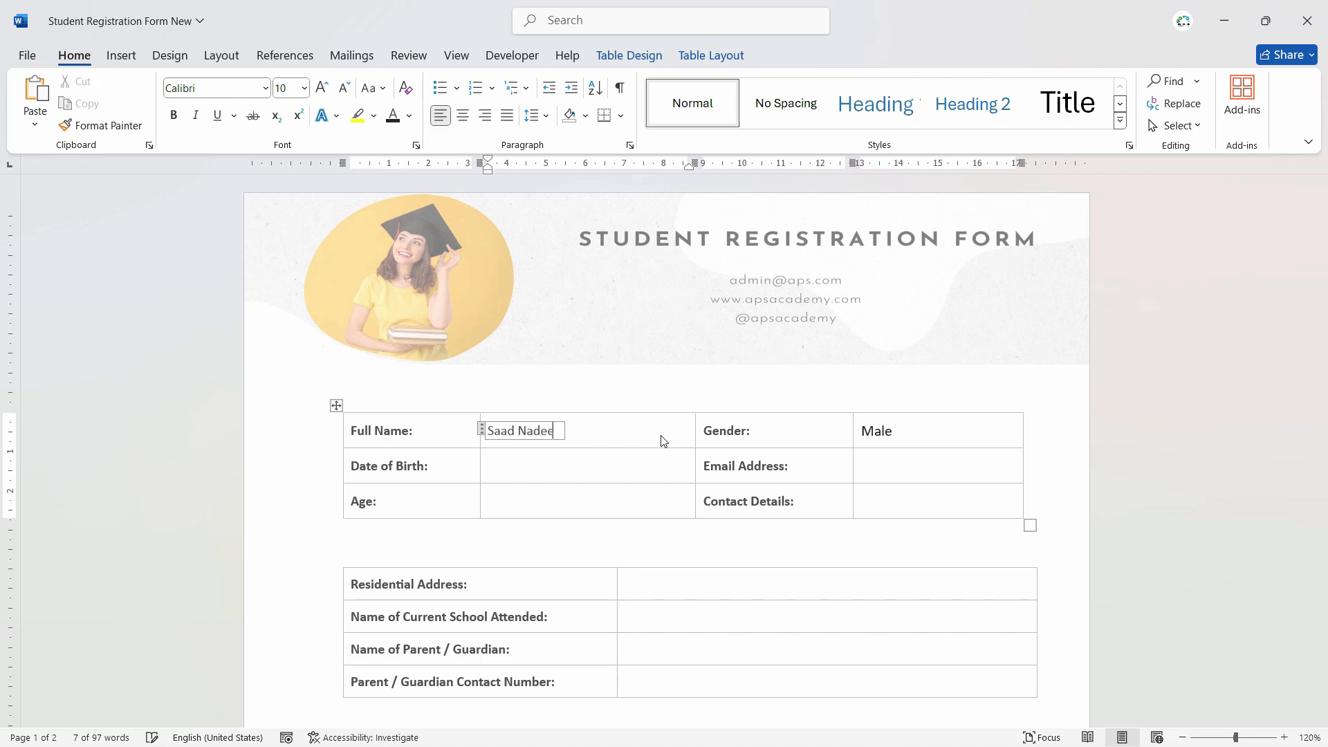
pyautogui.click(399, 481)
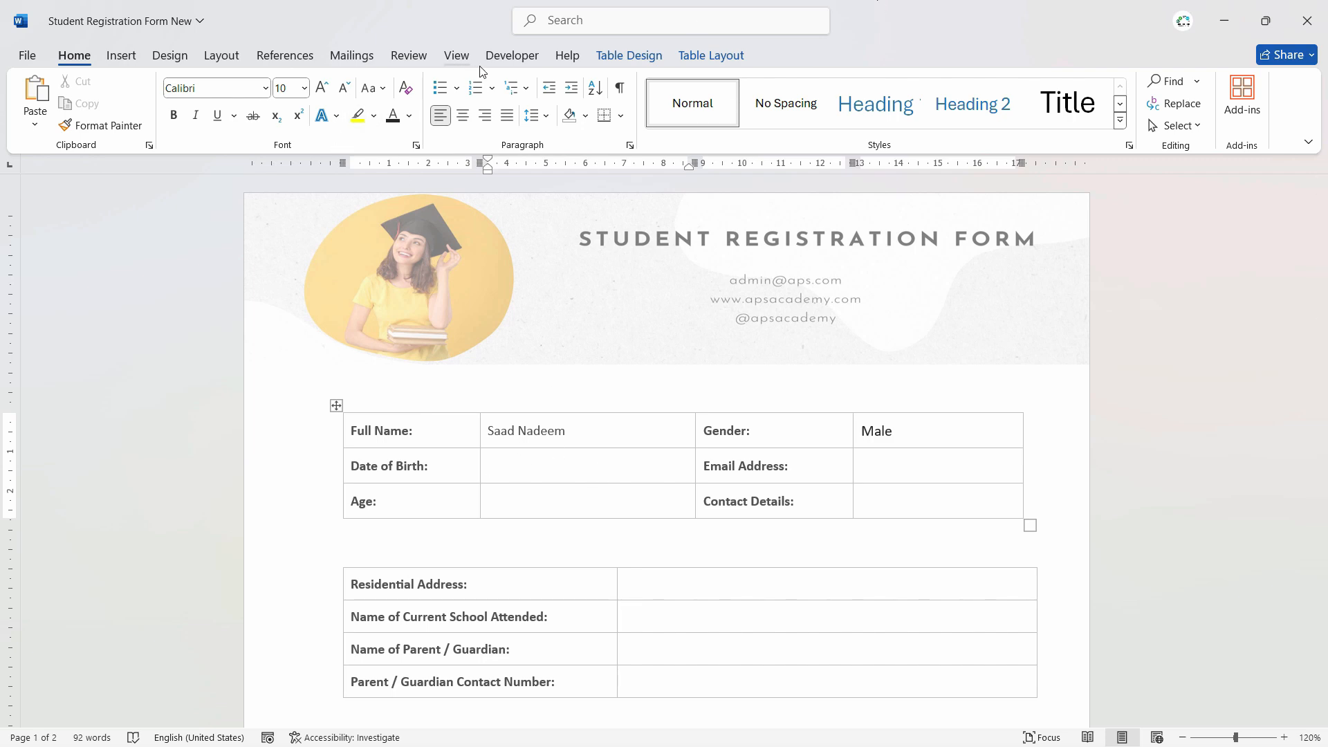
pyautogui.click(512, 55)
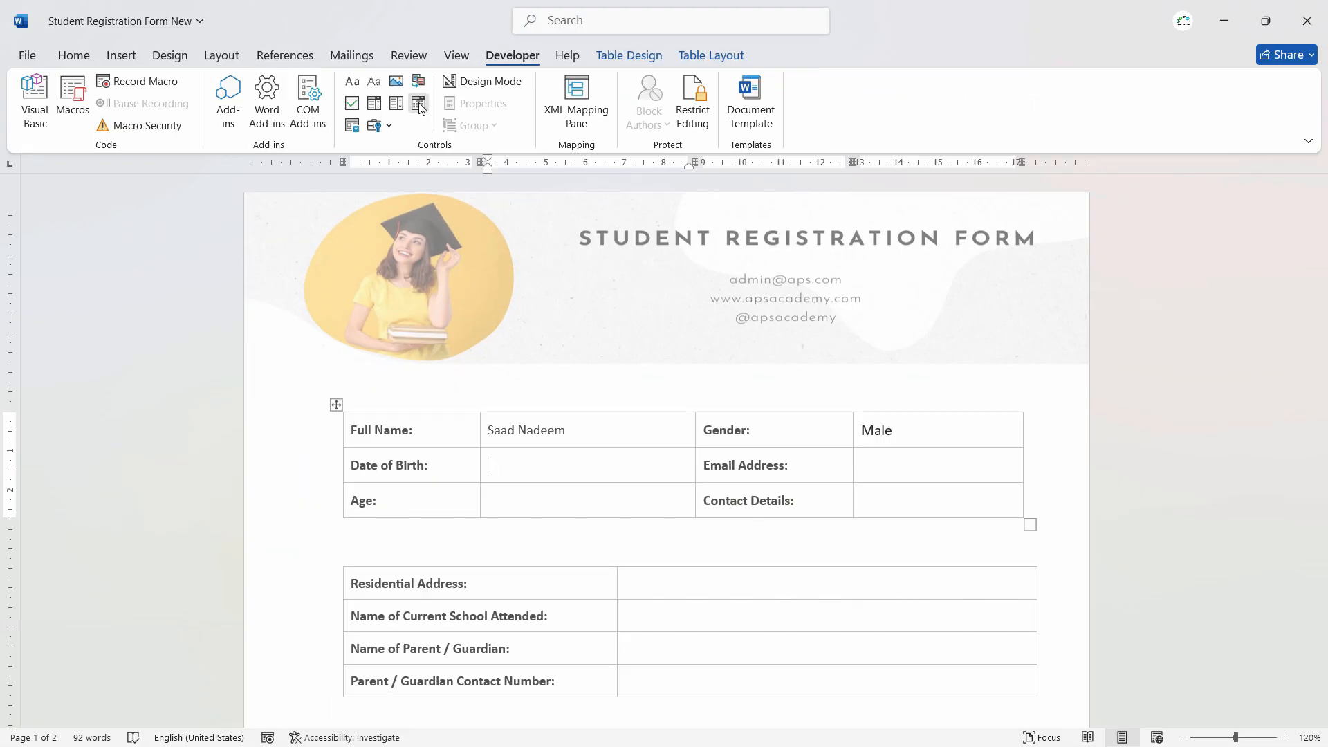
# - Insert a date picker in Date of Birth, pick the 14th (14-08-24), and open the Windows calendar
pyautogui.click(419, 103)
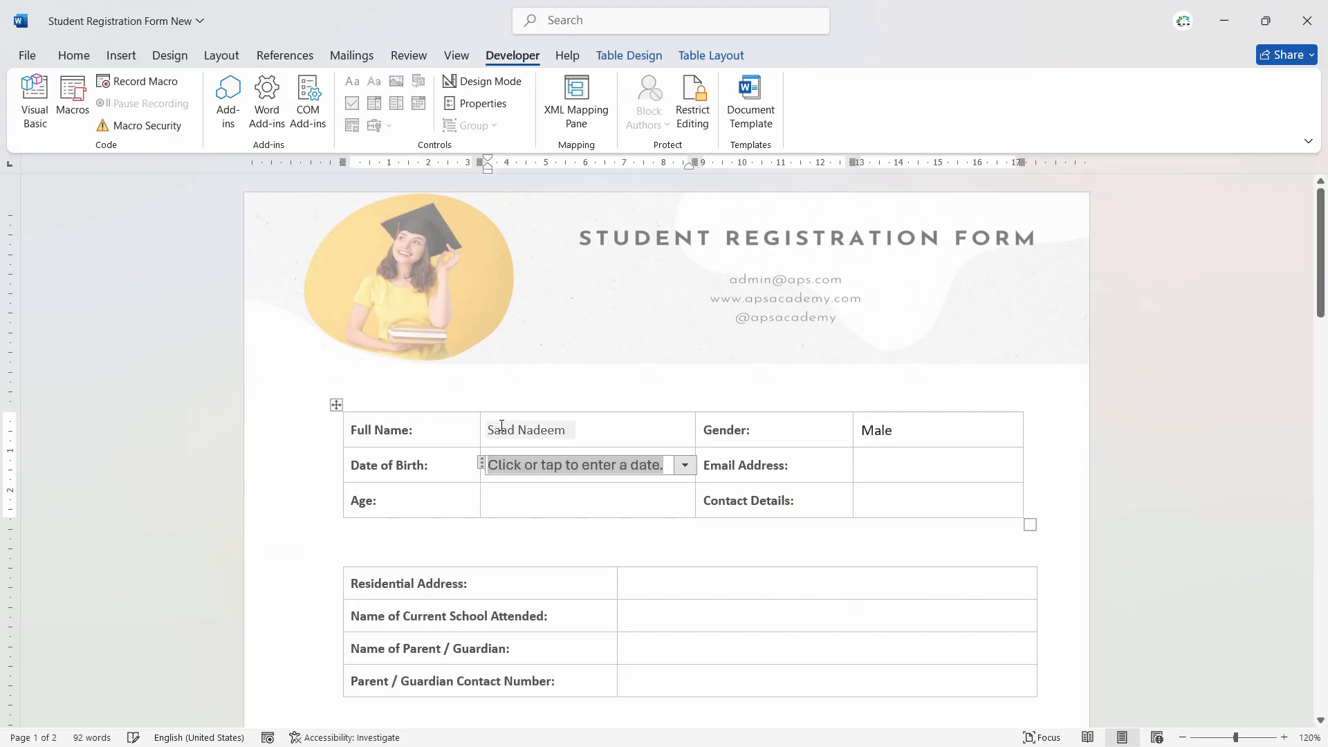
pyautogui.click(691, 469)
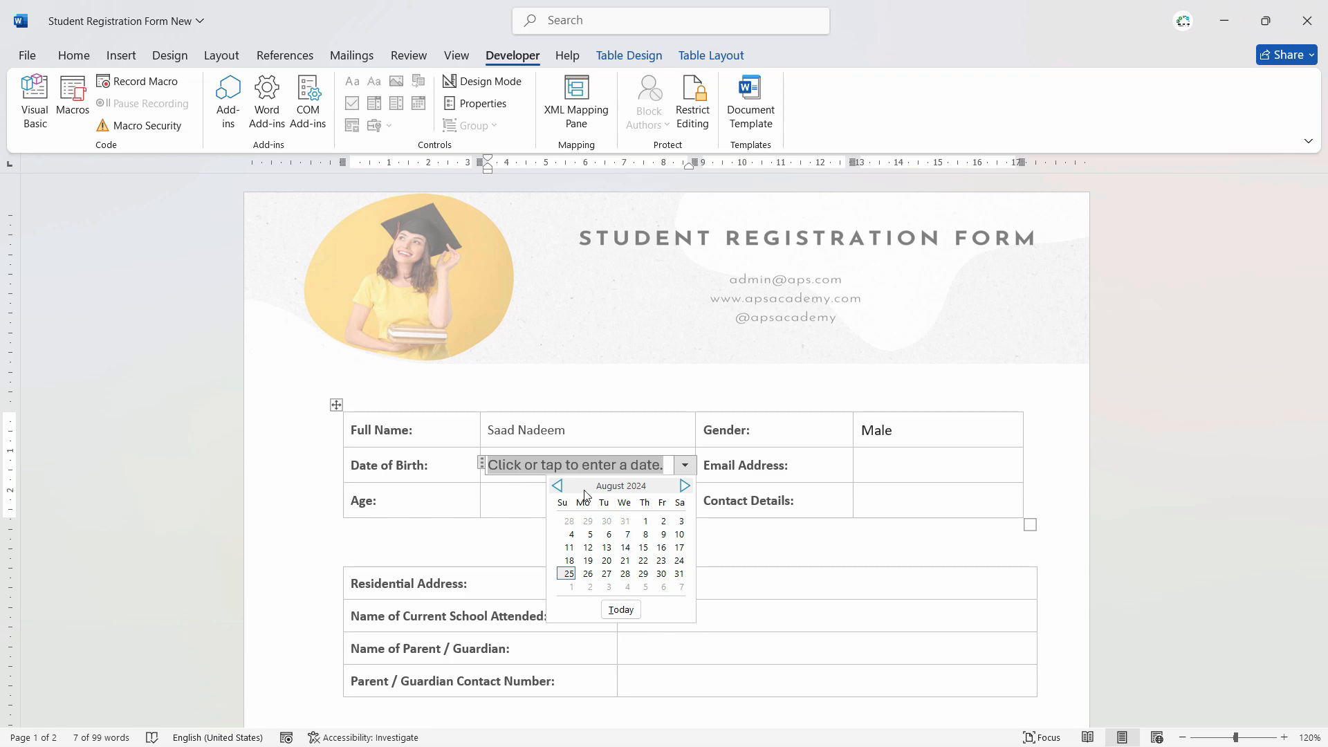
pyautogui.click(625, 547)
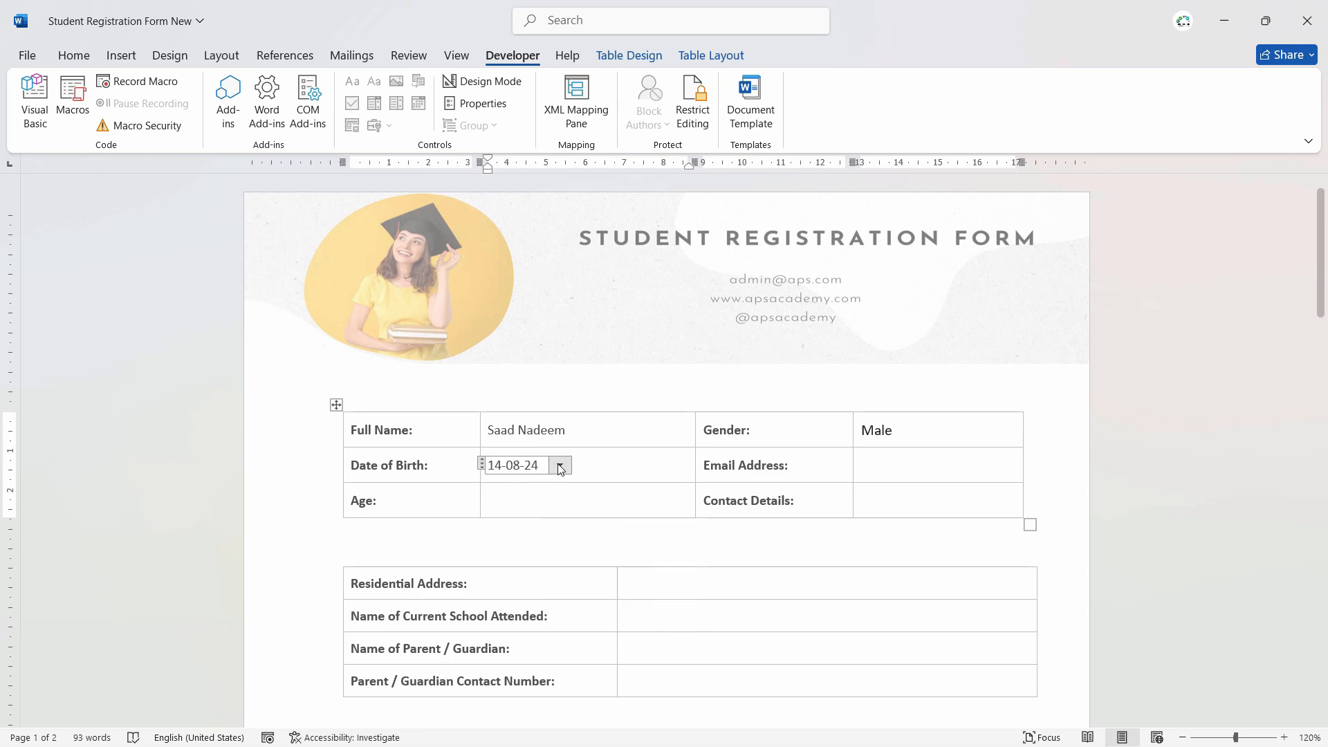
pyautogui.click(559, 465)
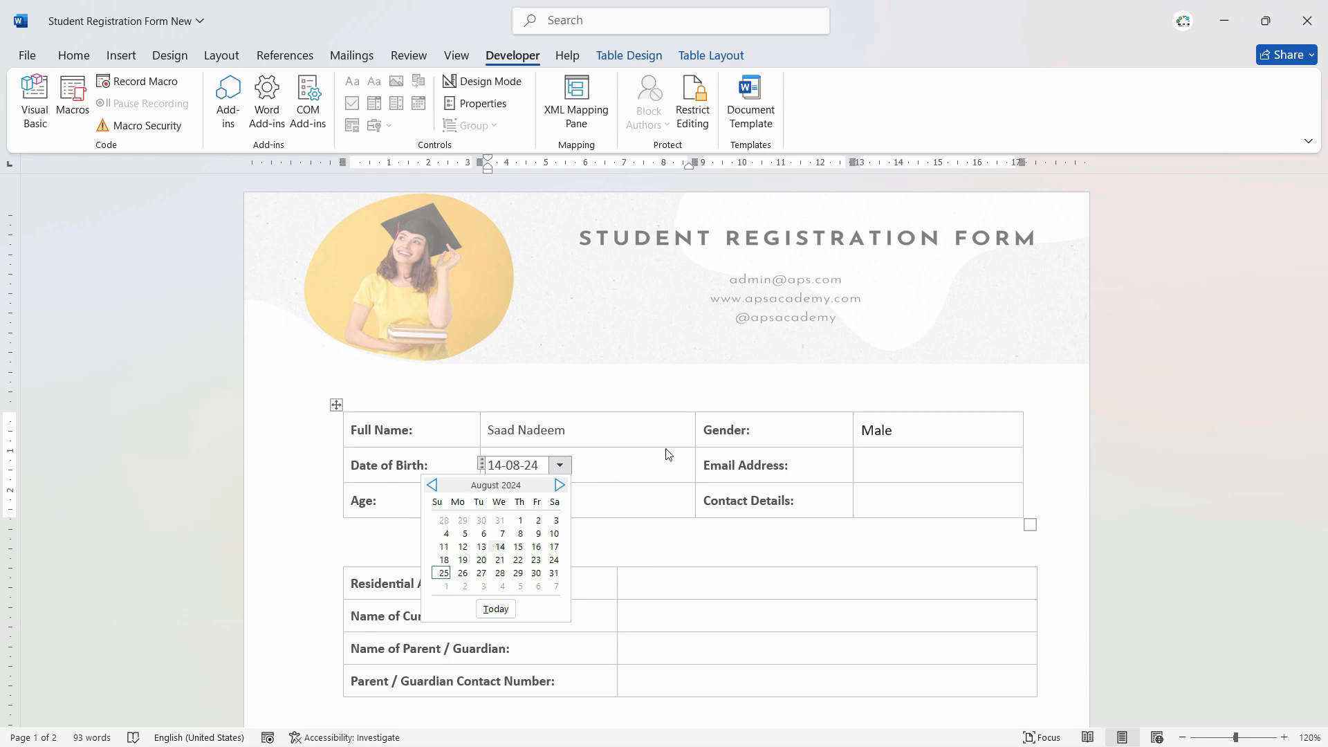
pyautogui.click(638, 384)
pyautogui.press('super+n')
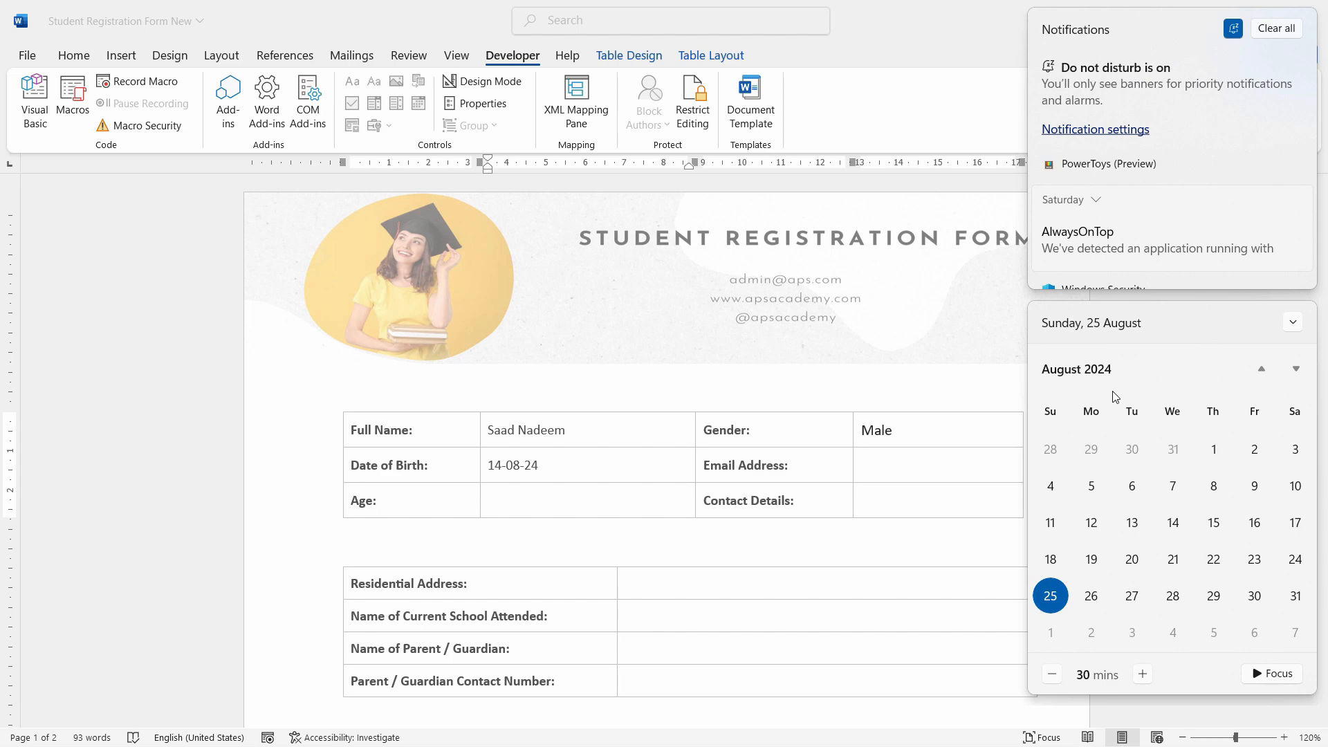
# - Browse the Windows calendar to the months of 1994, then reopen Word's Date of Birth calendar
pyautogui.click(1069, 381)
pyautogui.click(1053, 375)
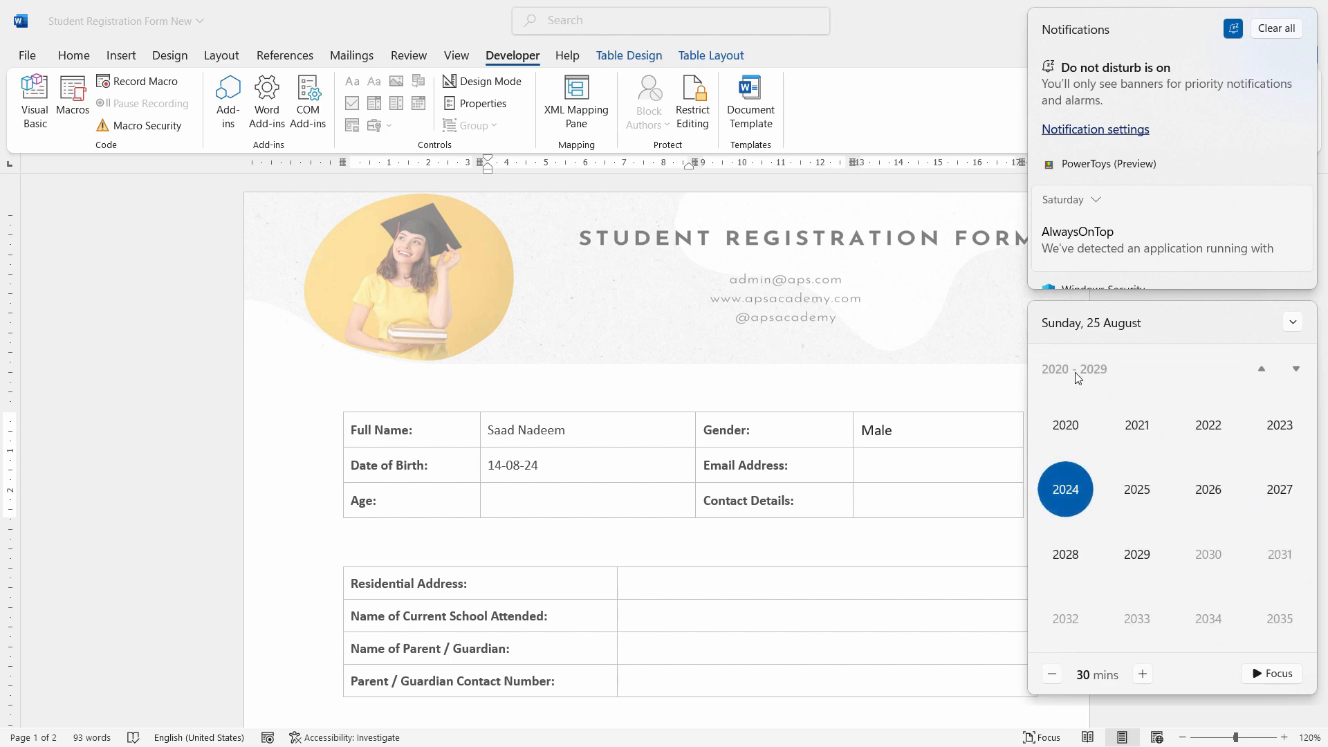
pyautogui.scroll(6, 1162, 422)
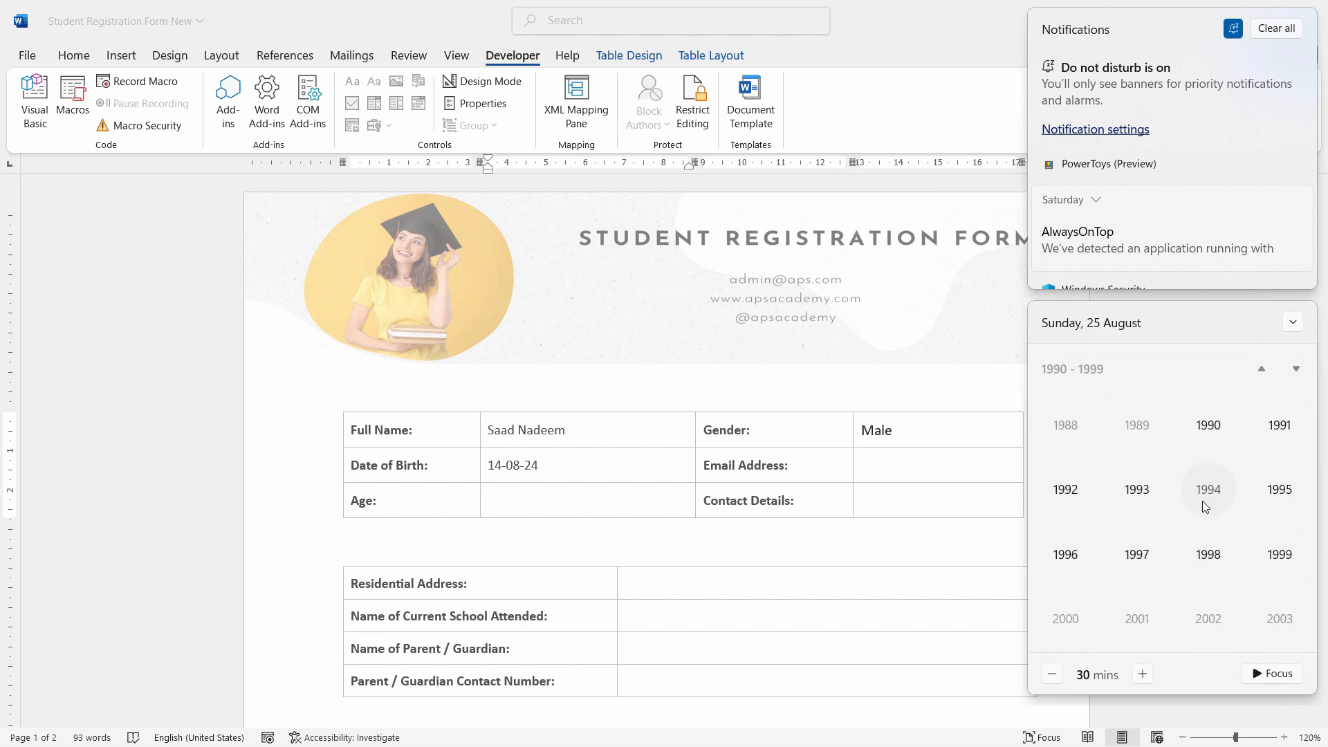
pyautogui.click(1207, 492)
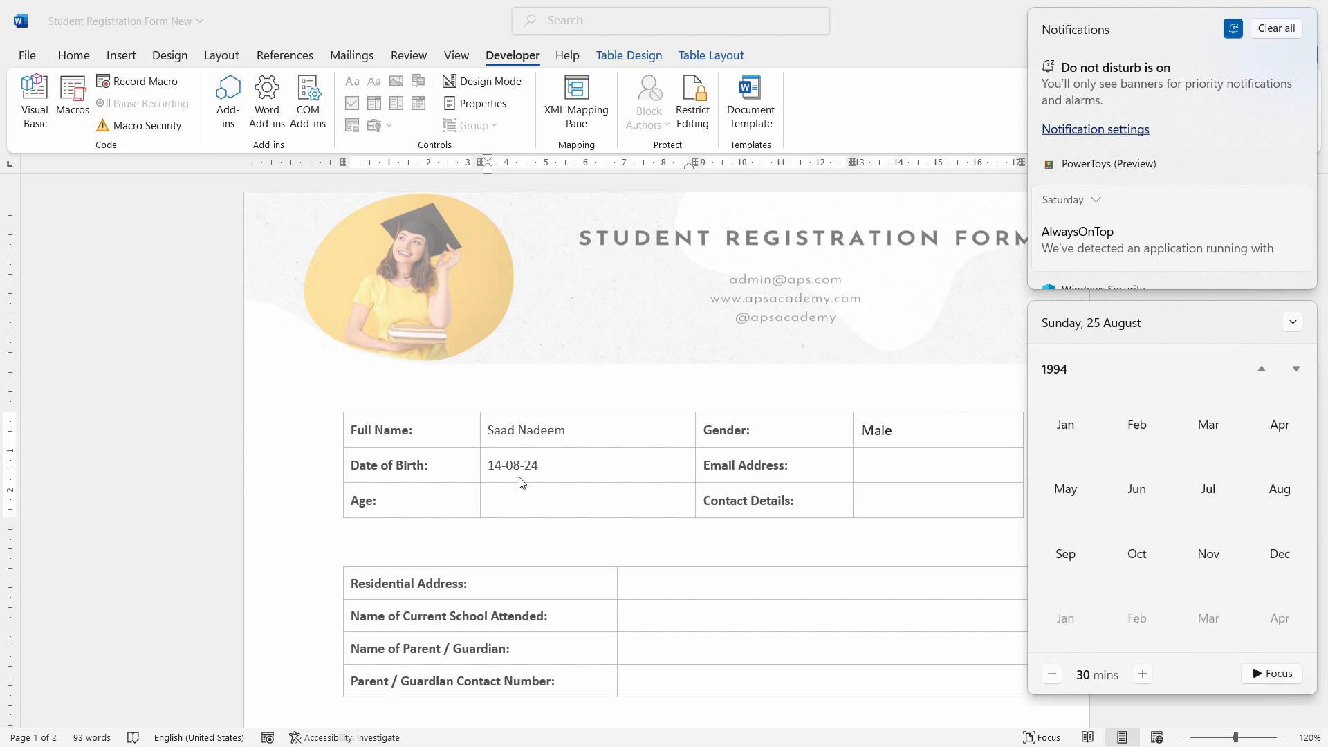
pyautogui.click(522, 482)
pyautogui.click(560, 465)
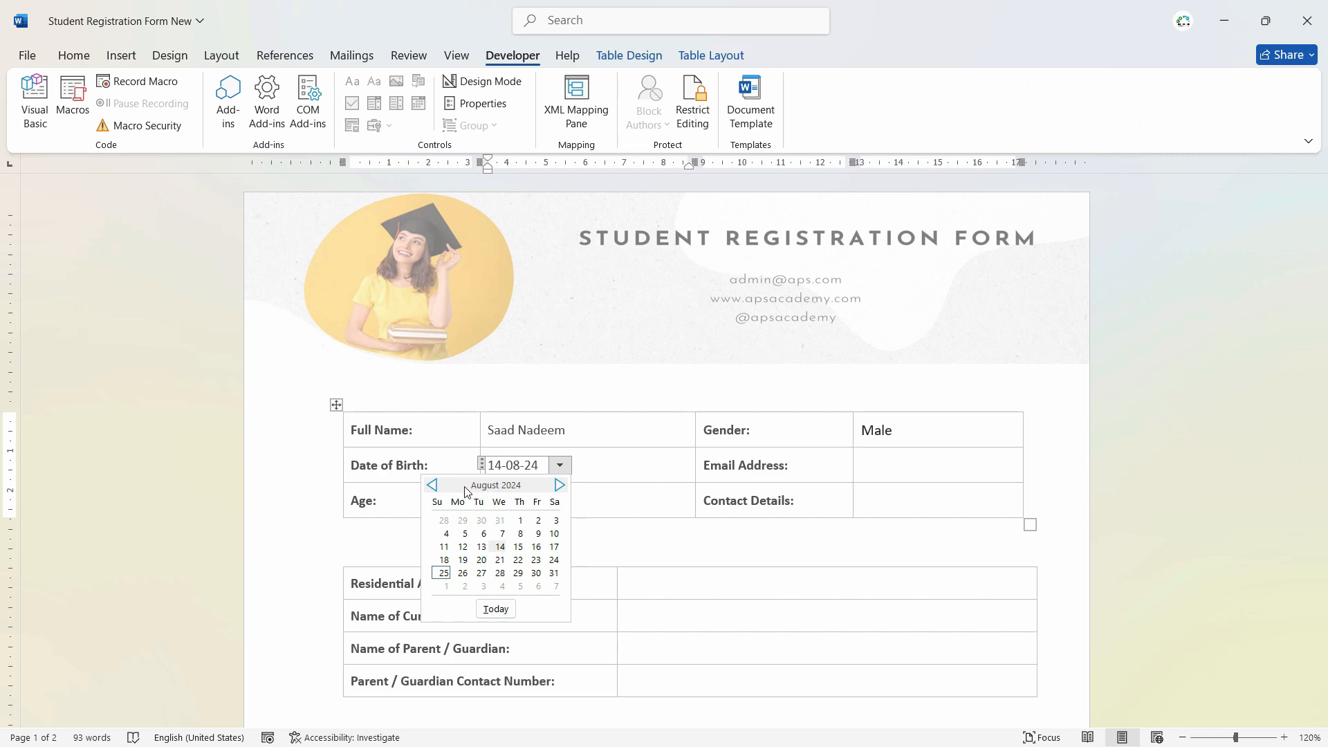
# - Change the Date of Birth year to 1994 and pick April 13, giving 13-04-94
pyautogui.click(559, 465)
pyautogui.moveTo(543, 467); pyautogui.dragTo(529, 466)
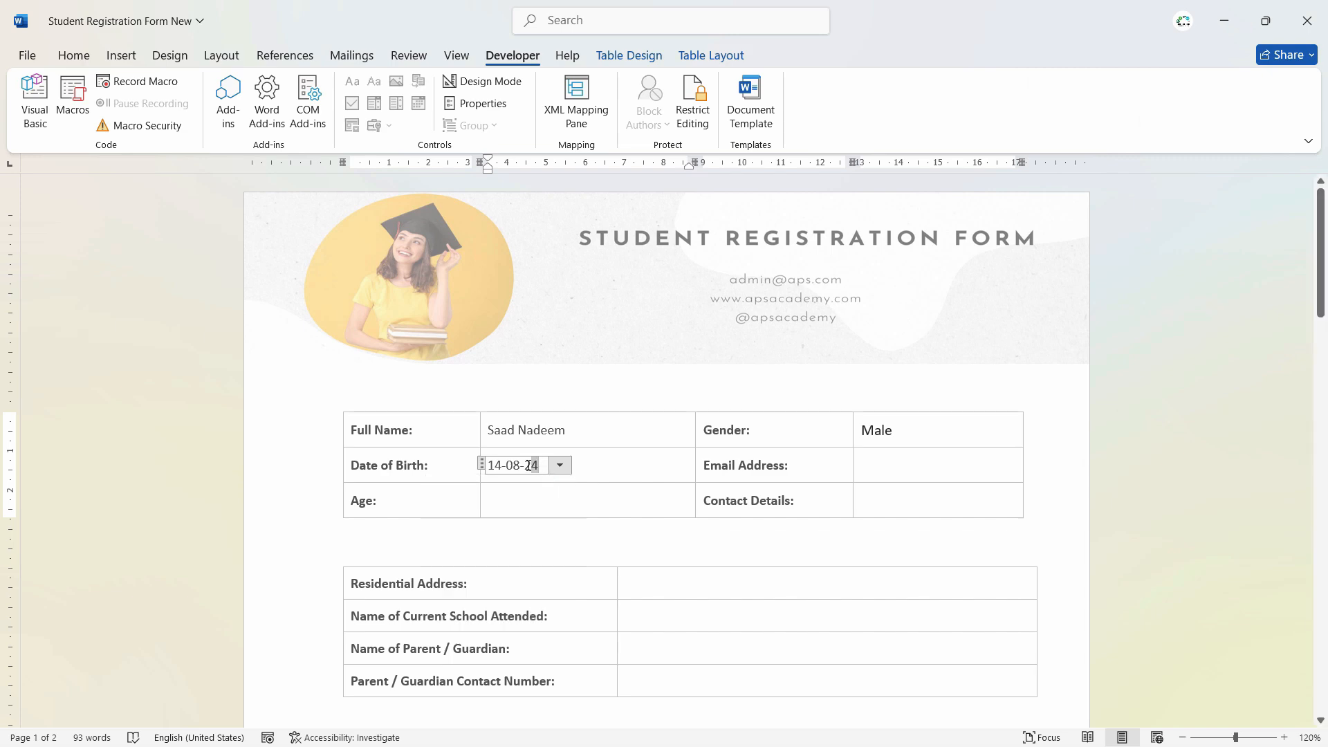
pyautogui.write('1994')
pyautogui.press('Tab')
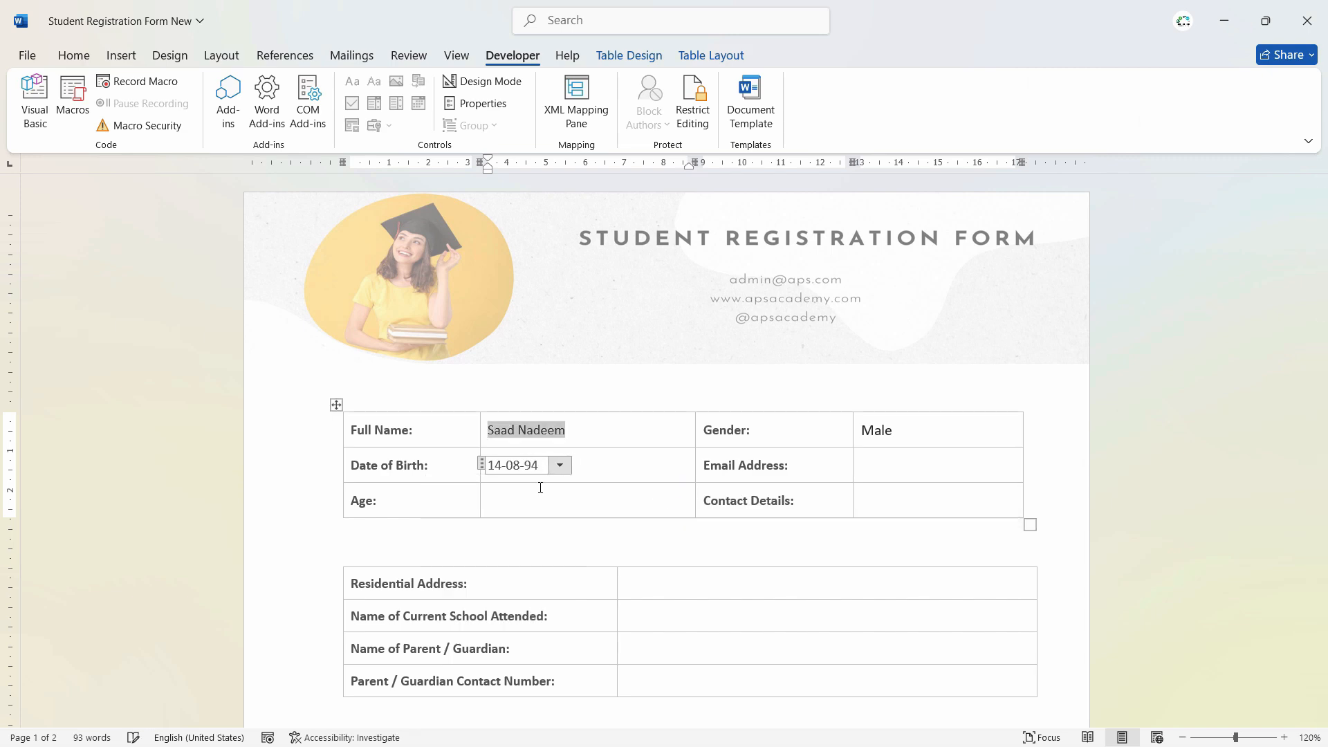
pyautogui.click(526, 466)
pyautogui.click(560, 465)
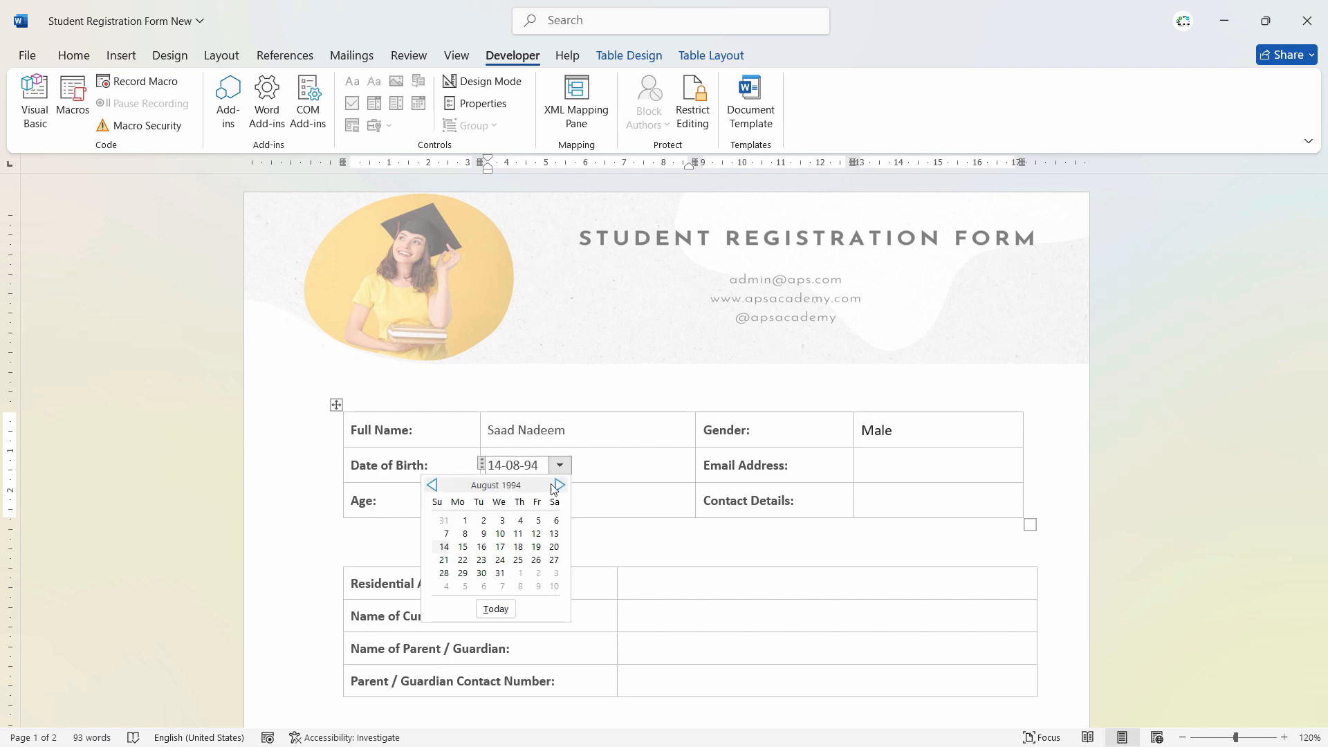
pyautogui.click(432, 485)
pyautogui.click(432, 485)
pyautogui.click(431, 485)
pyautogui.click(432, 485)
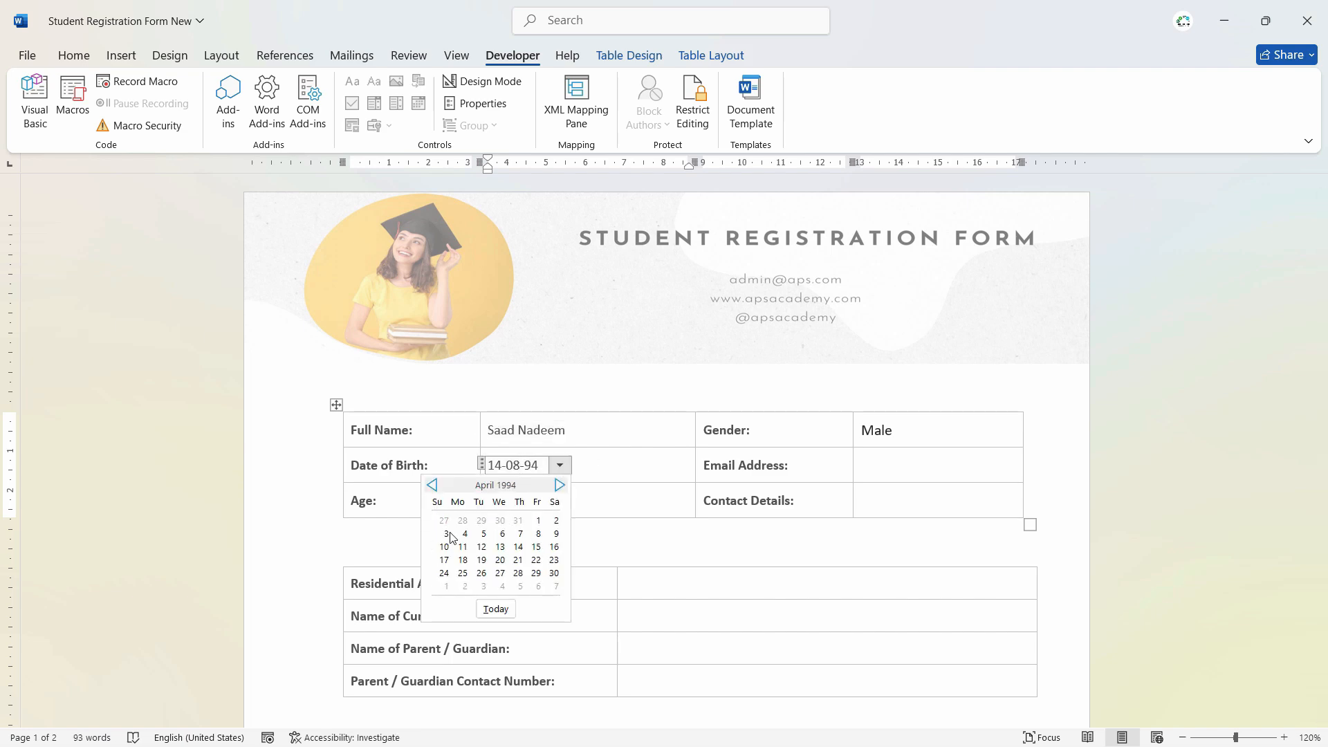
pyautogui.click(500, 547)
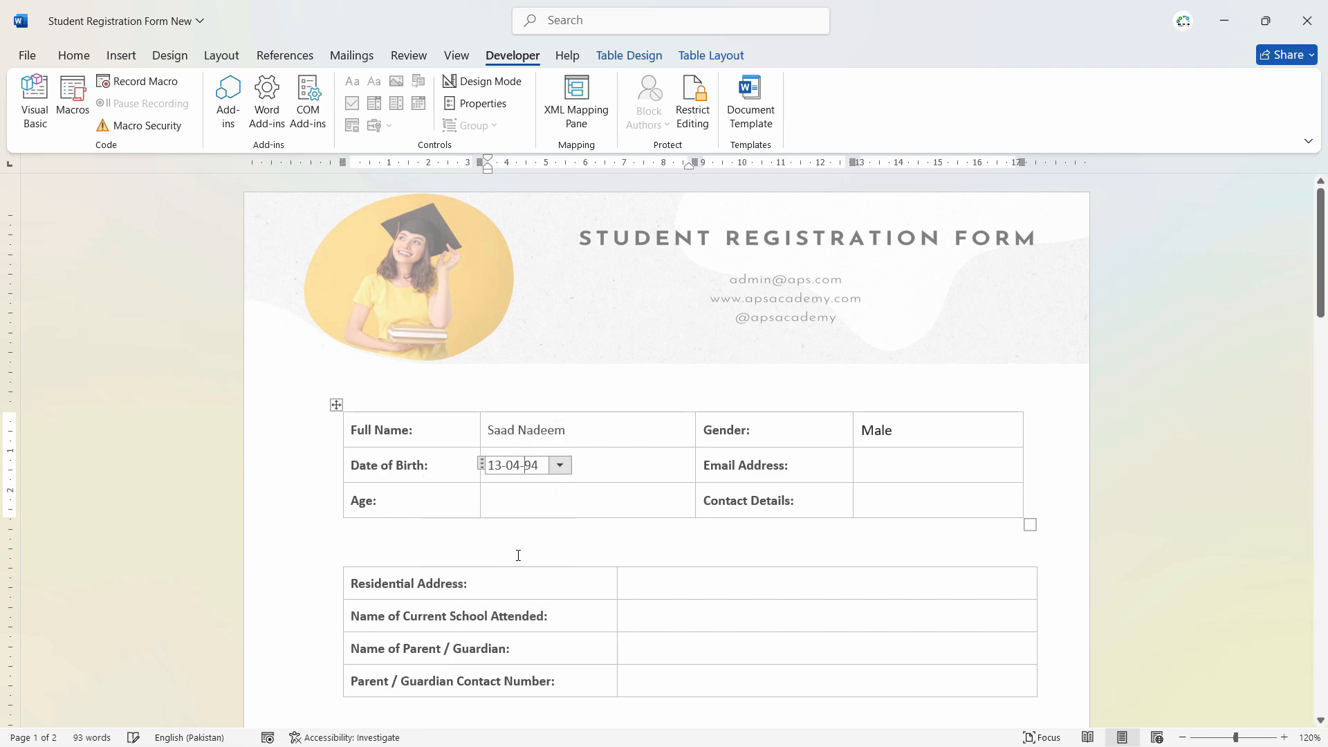
pyautogui.click(569, 508)
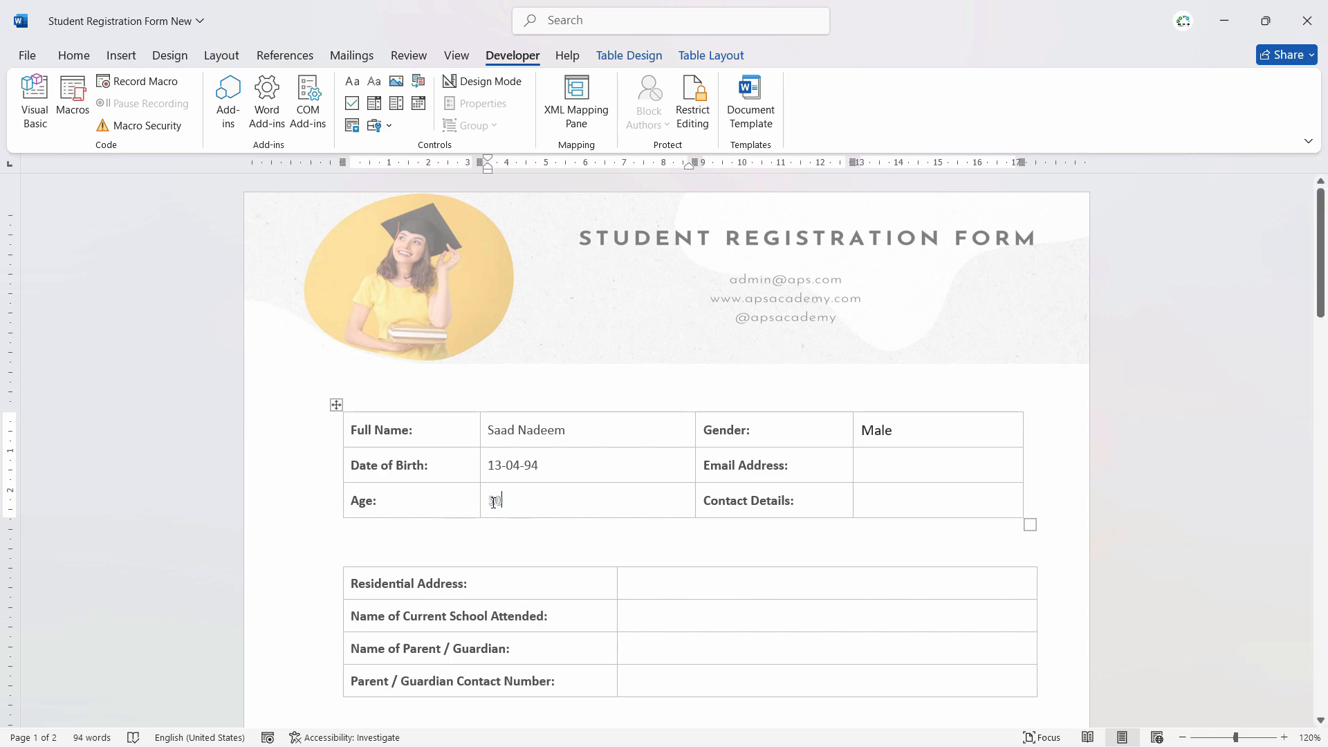
# - Clear the formatting of the 30 in the Age cell, then delete it so the cell is empty
pyautogui.doubleClick(494, 502)
pyautogui.click(74, 56)
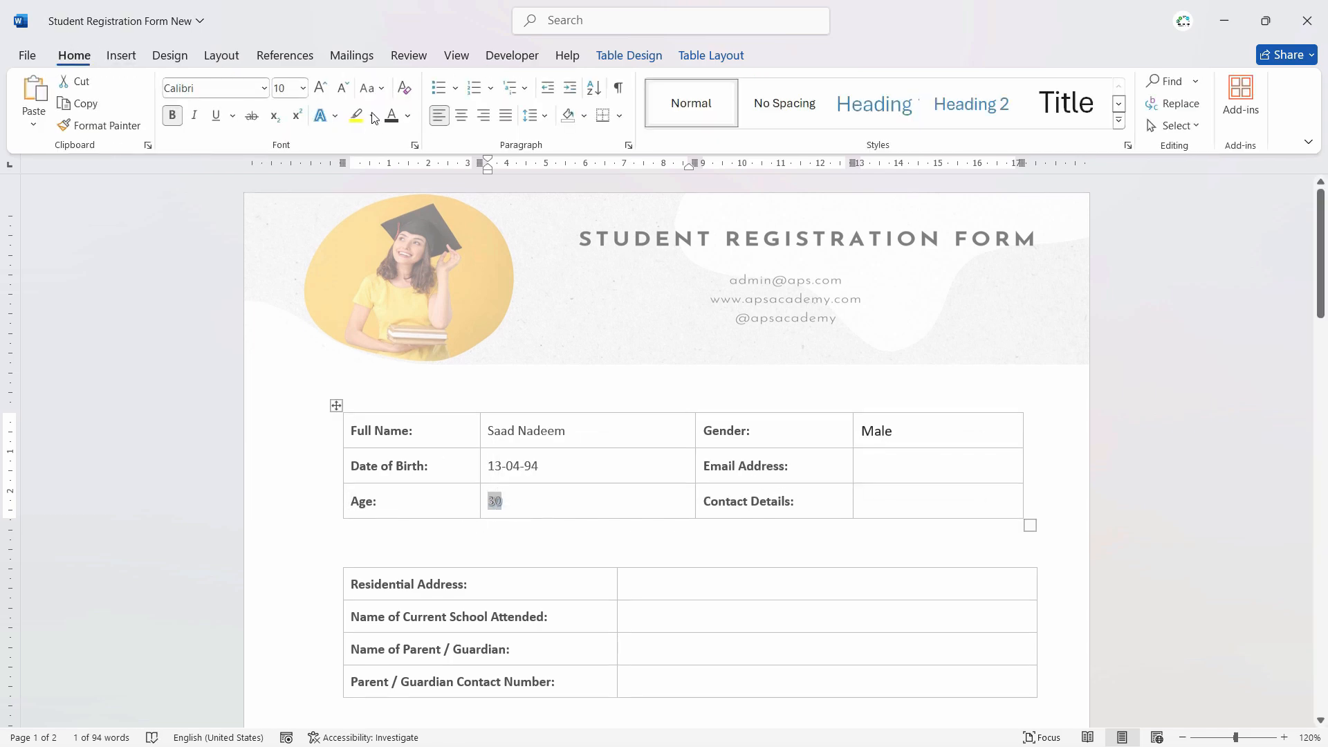
pyautogui.click(406, 90)
pyautogui.click(569, 507)
pyautogui.moveTo(512, 503); pyautogui.dragTo(492, 500)
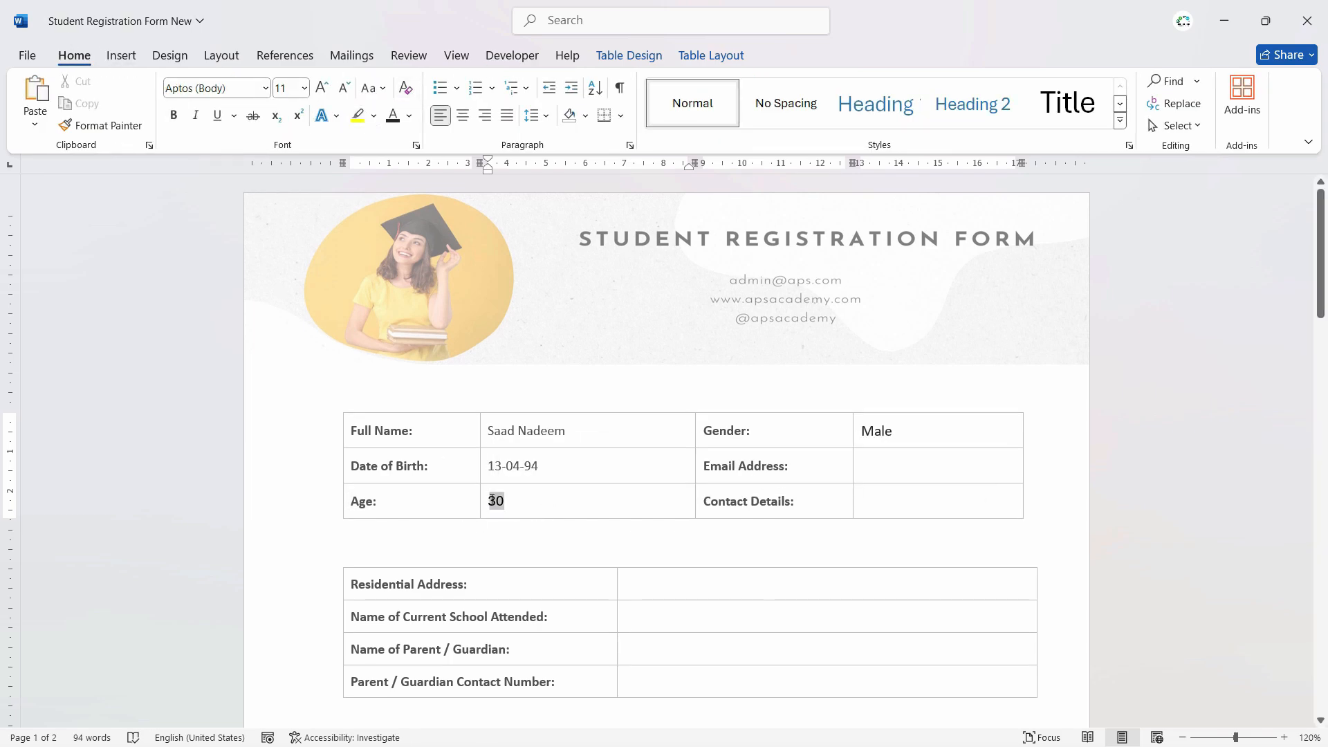
pyautogui.click(528, 504)
pyautogui.moveTo(503, 507); pyautogui.dragTo(491, 504)
pyautogui.click(505, 505)
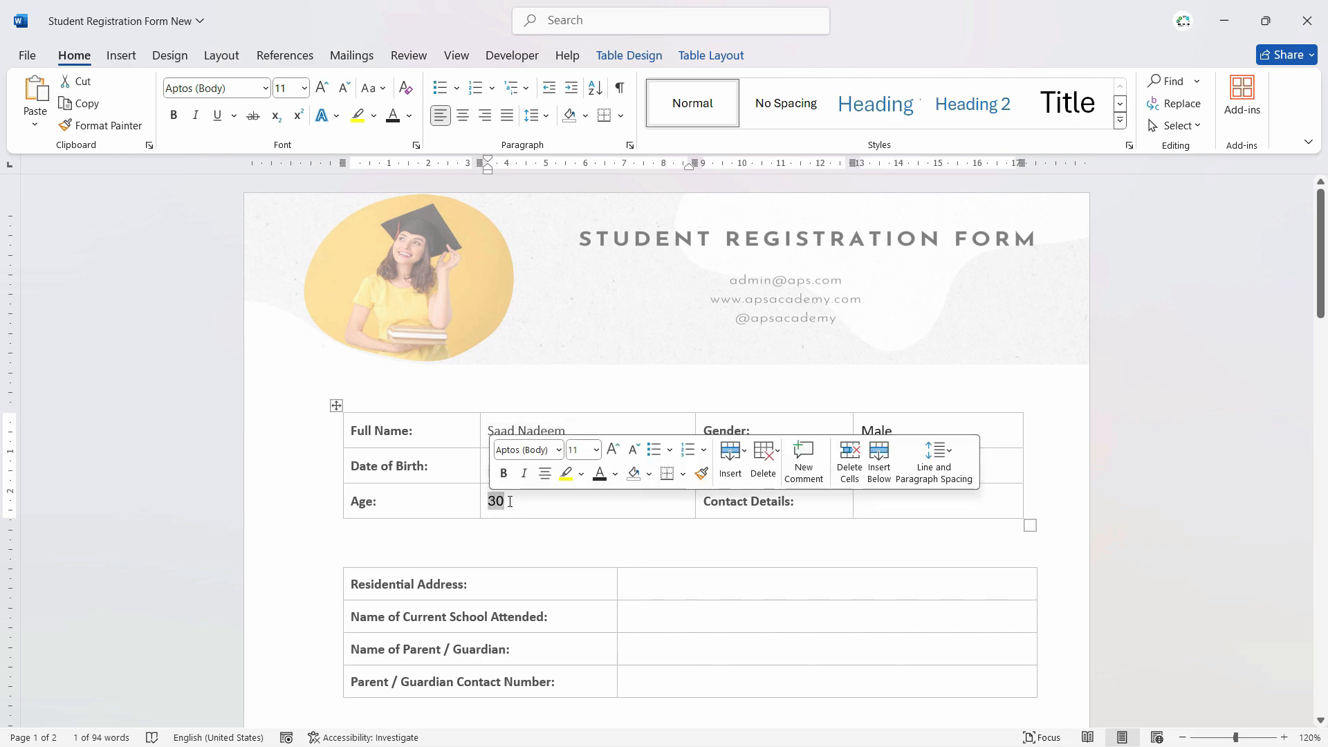
pyautogui.press('BackSpace')
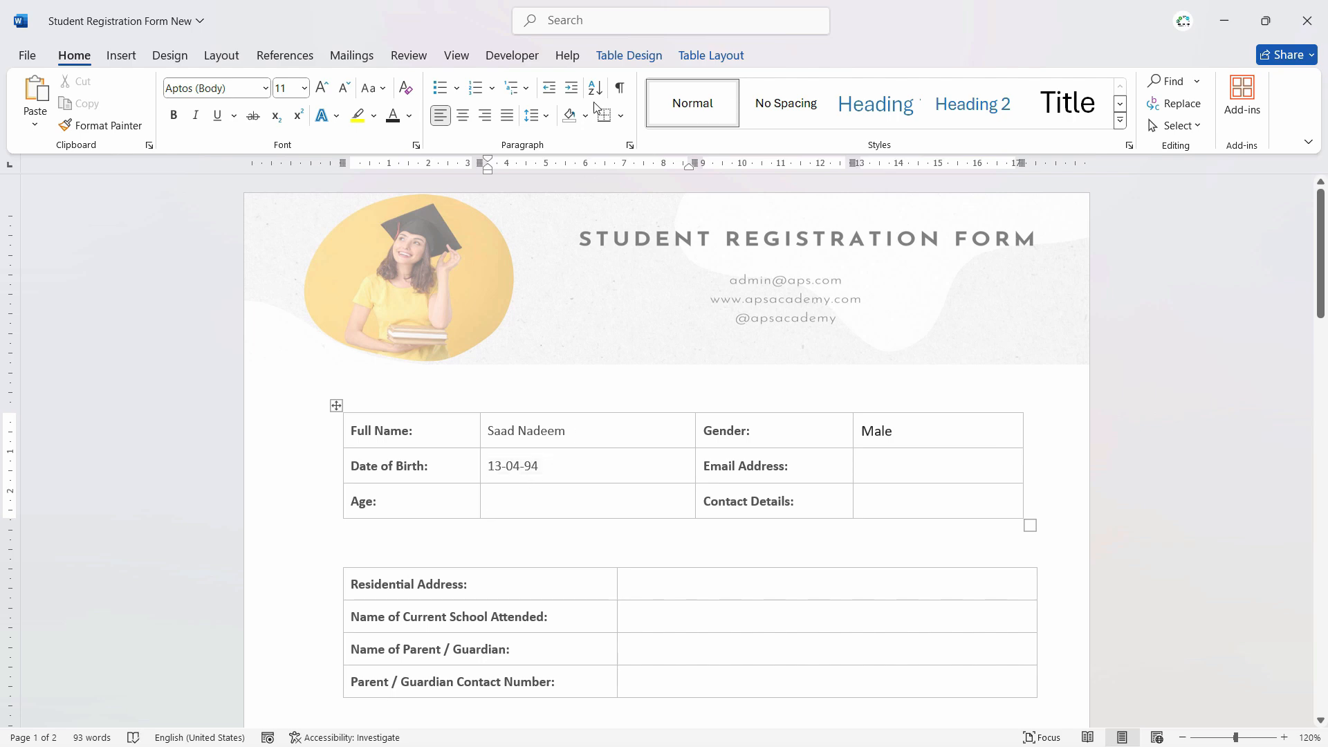
# - Insert a legacy Text Form Field from Developer's Legacy Tools into the Age answer cell
pyautogui.click(512, 55)
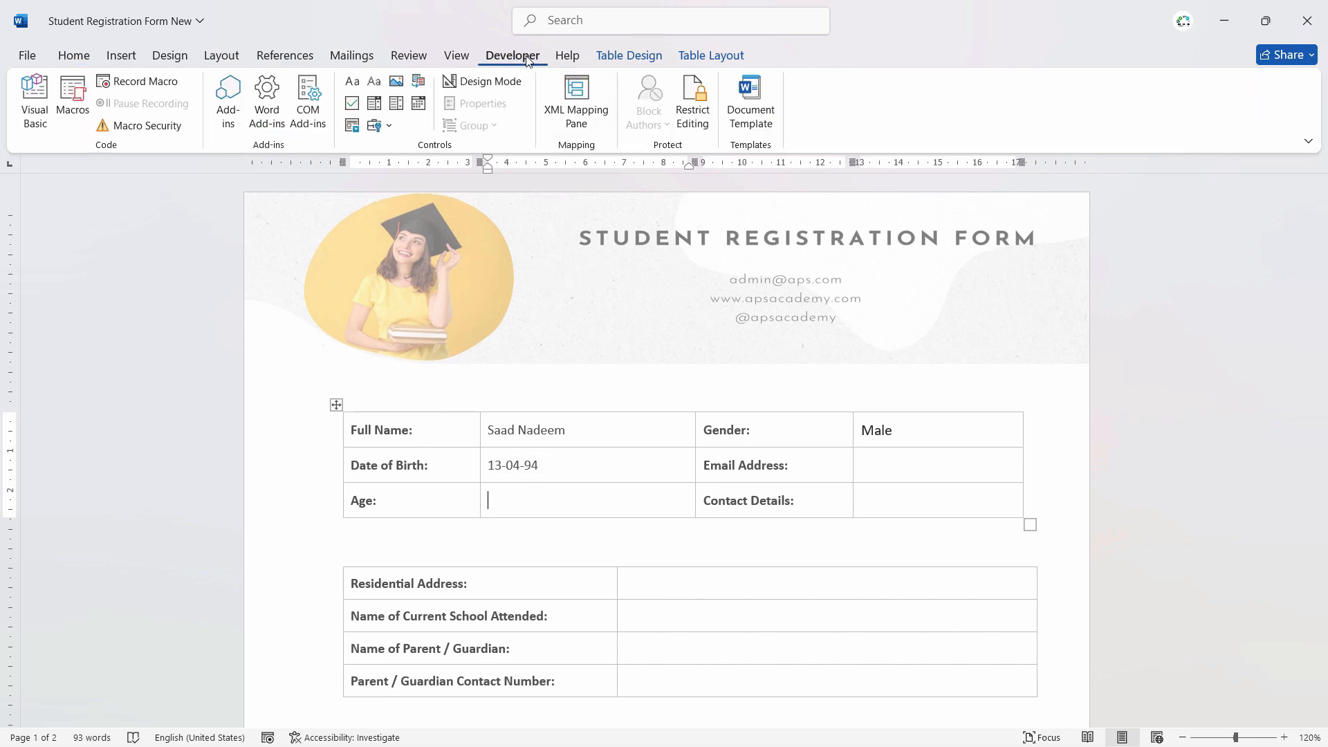
pyautogui.click(386, 127)
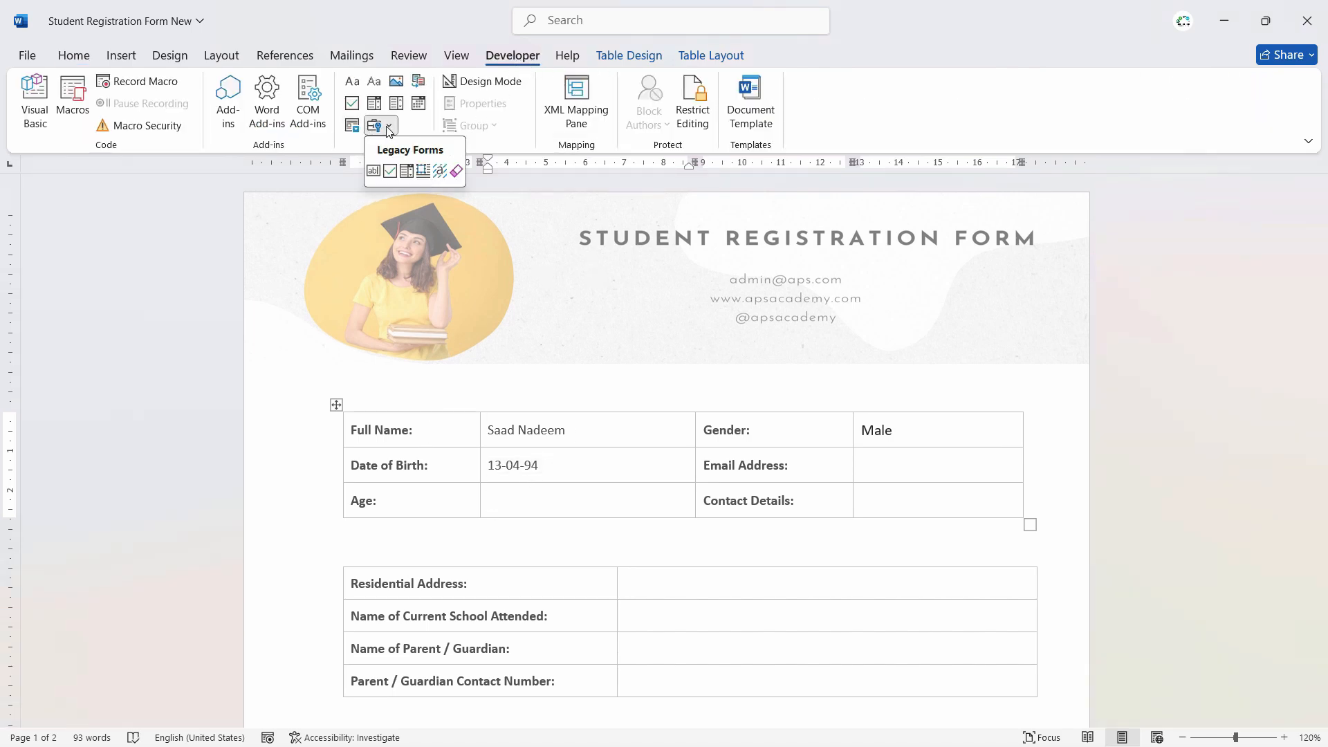
pyautogui.click(374, 171)
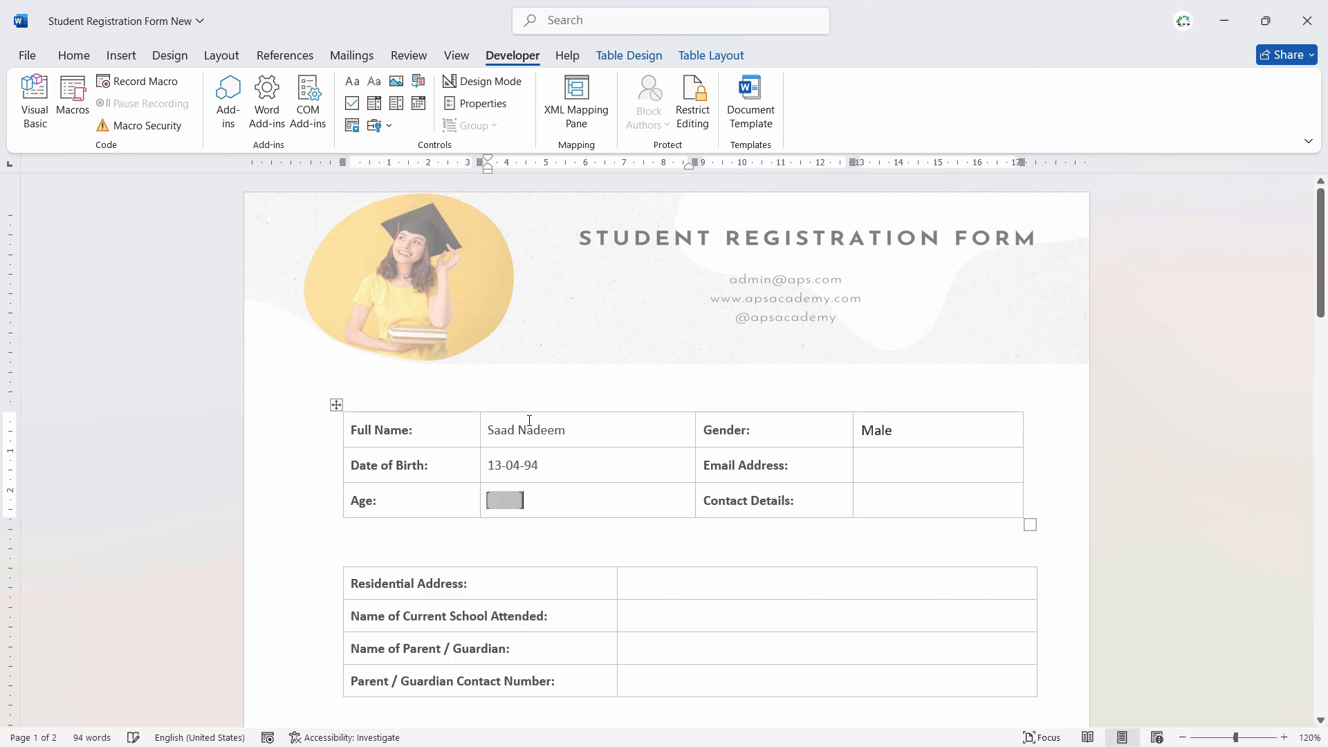
pyautogui.click(507, 502)
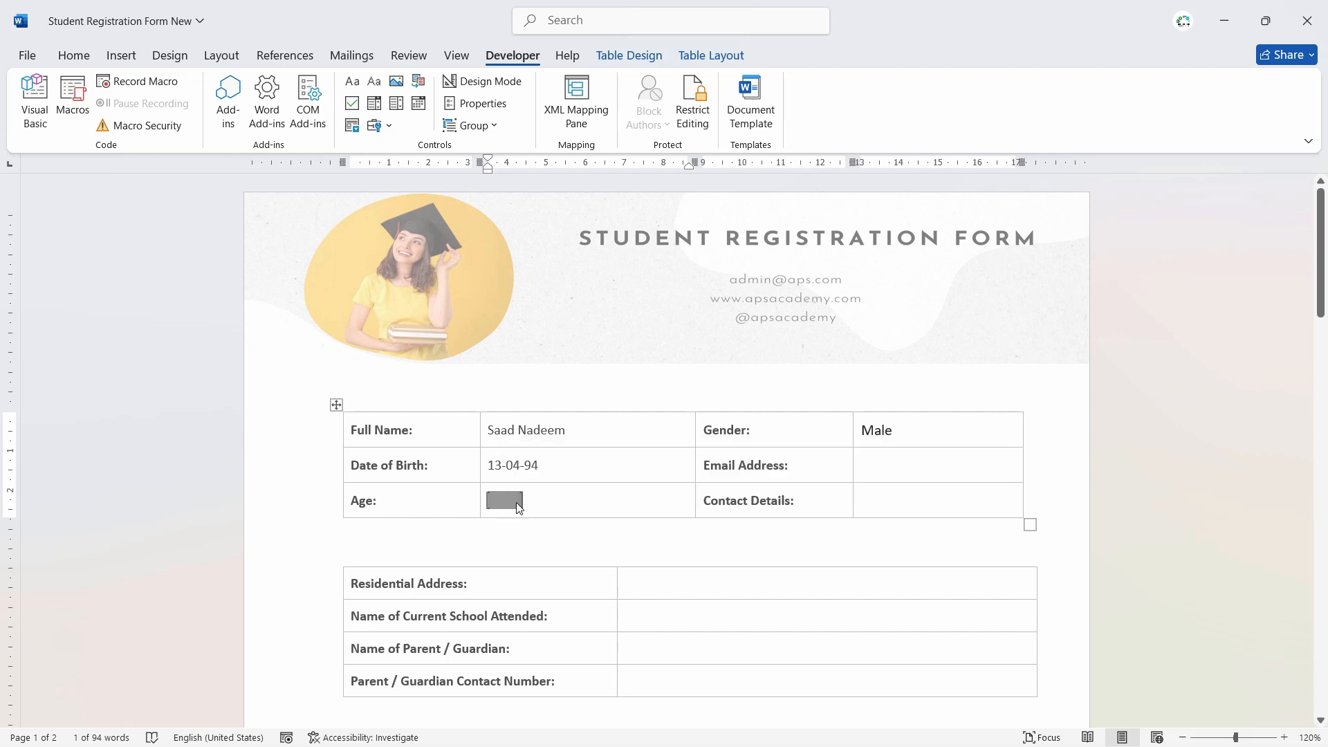
pyautogui.click(535, 516)
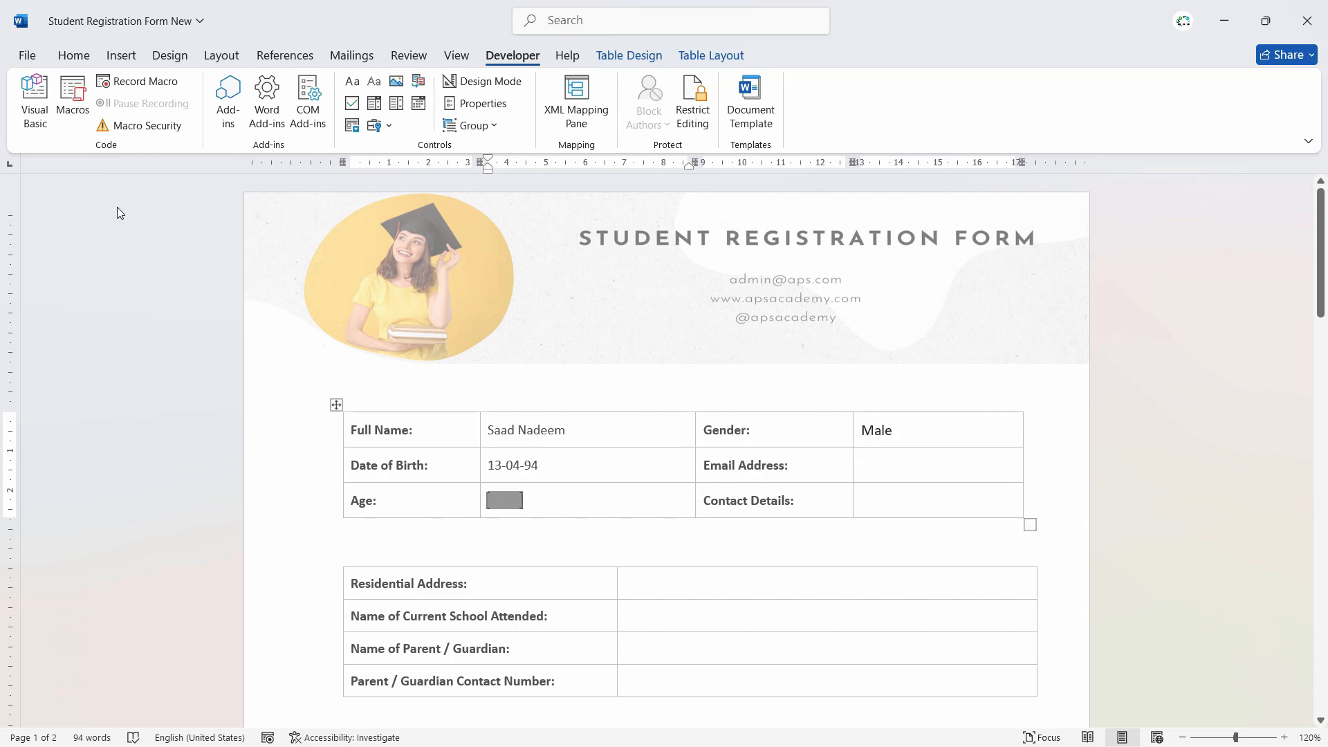
# - Enable Show bookmarks in Word Options' Advanced settings and return to the form
pyautogui.click(504, 499)
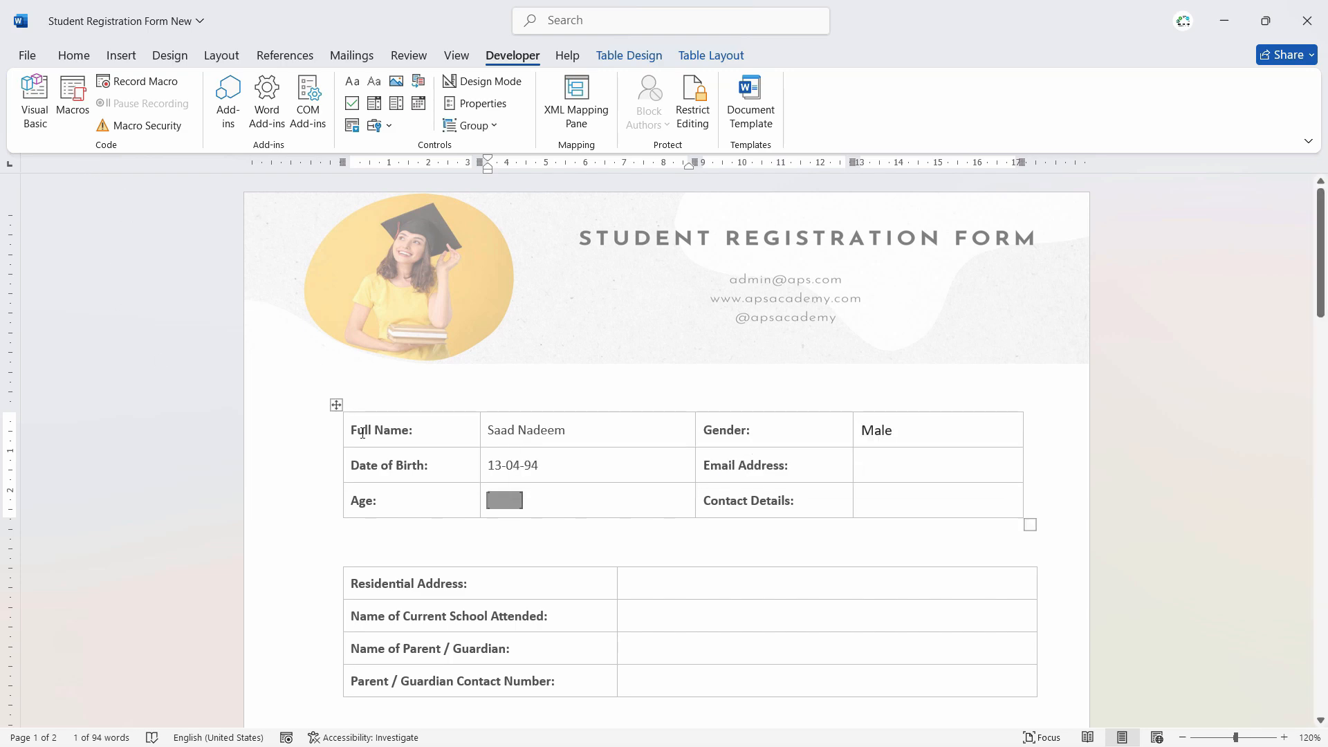
pyautogui.click(29, 57)
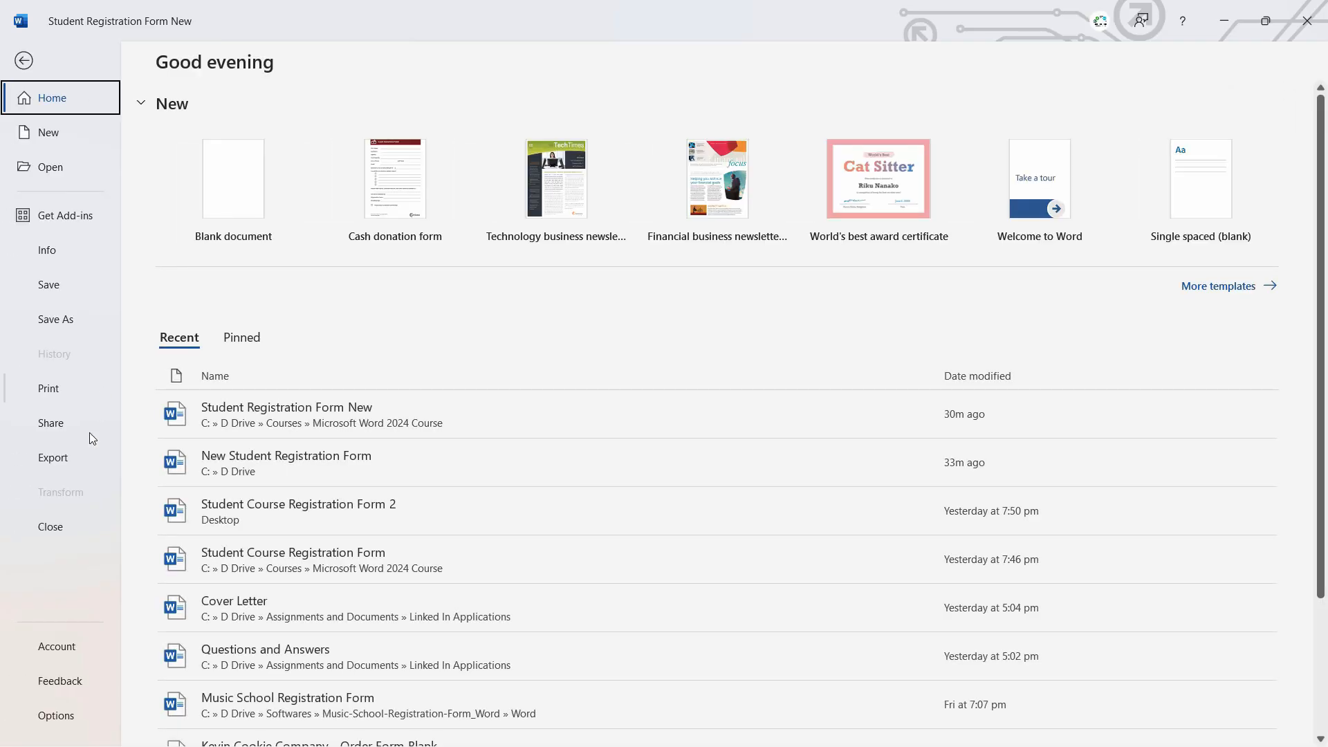
pyautogui.click(73, 720)
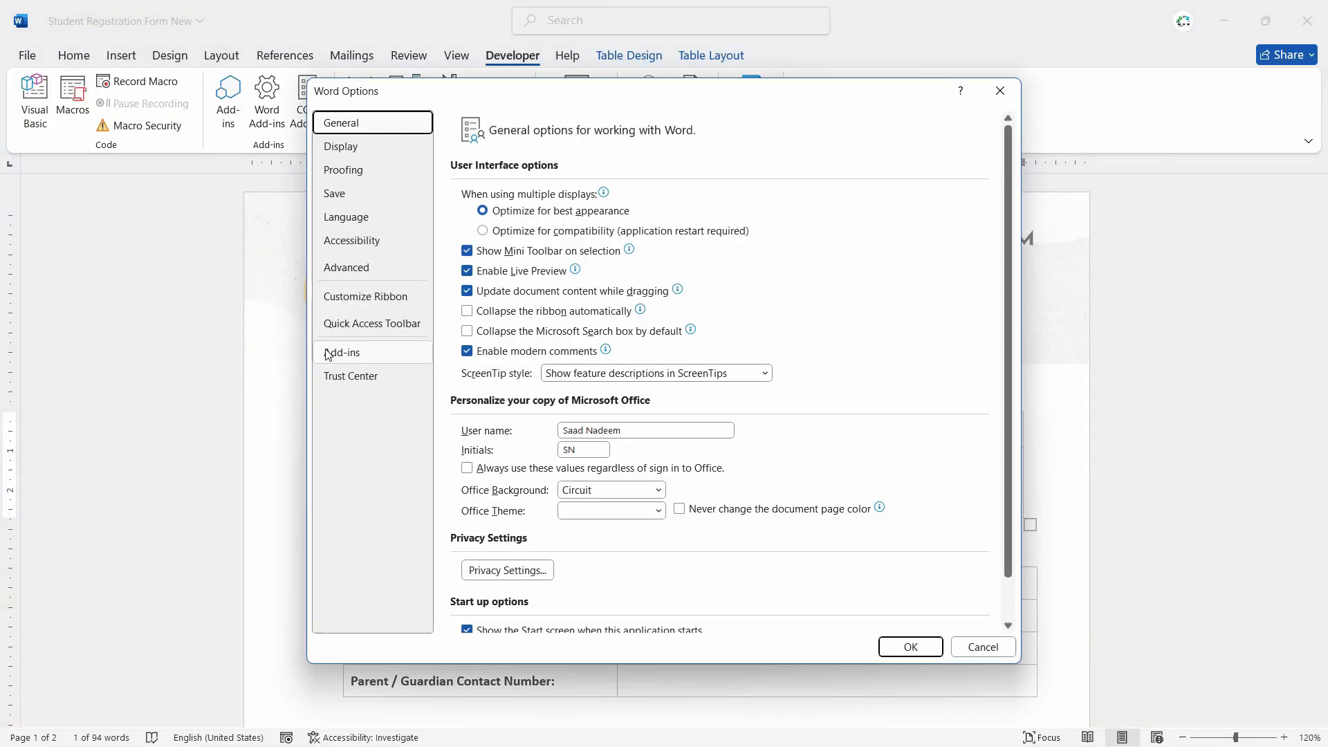
pyautogui.click(386, 170)
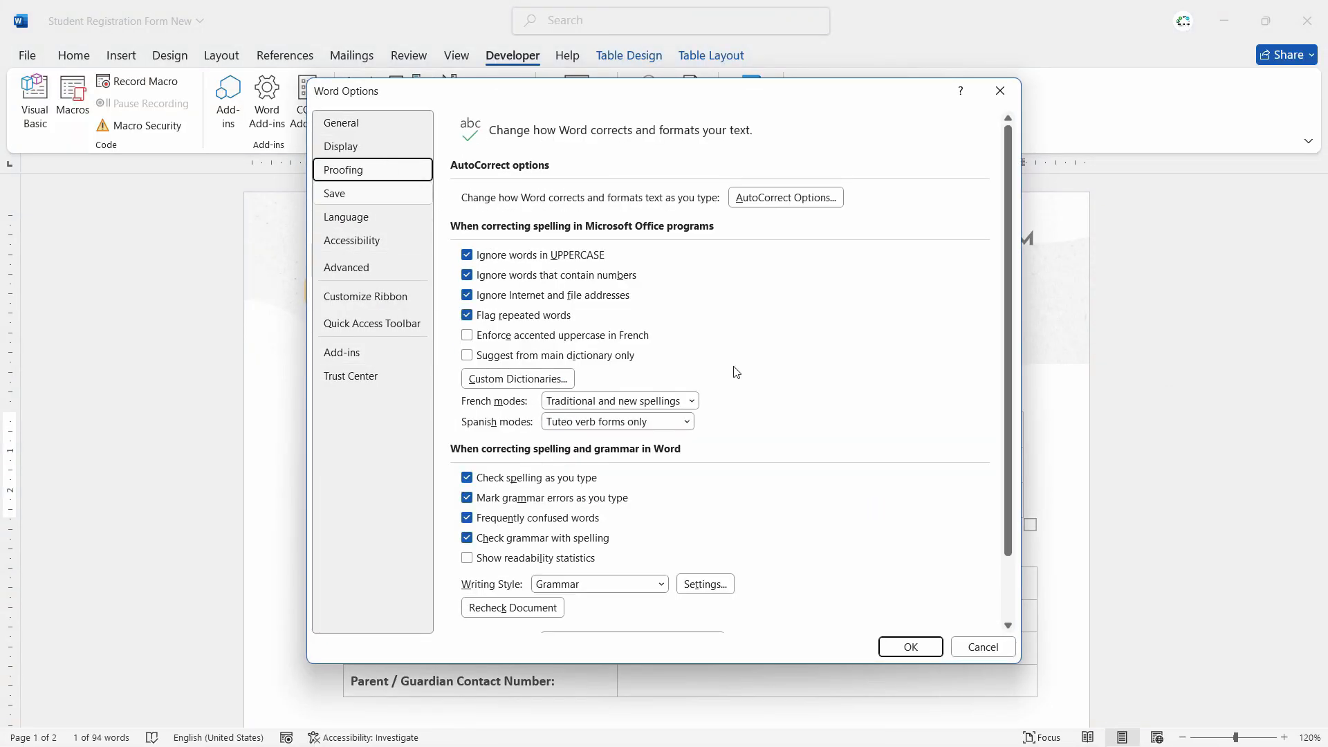
pyautogui.scroll(-2, 848, 389)
pyautogui.click(346, 268)
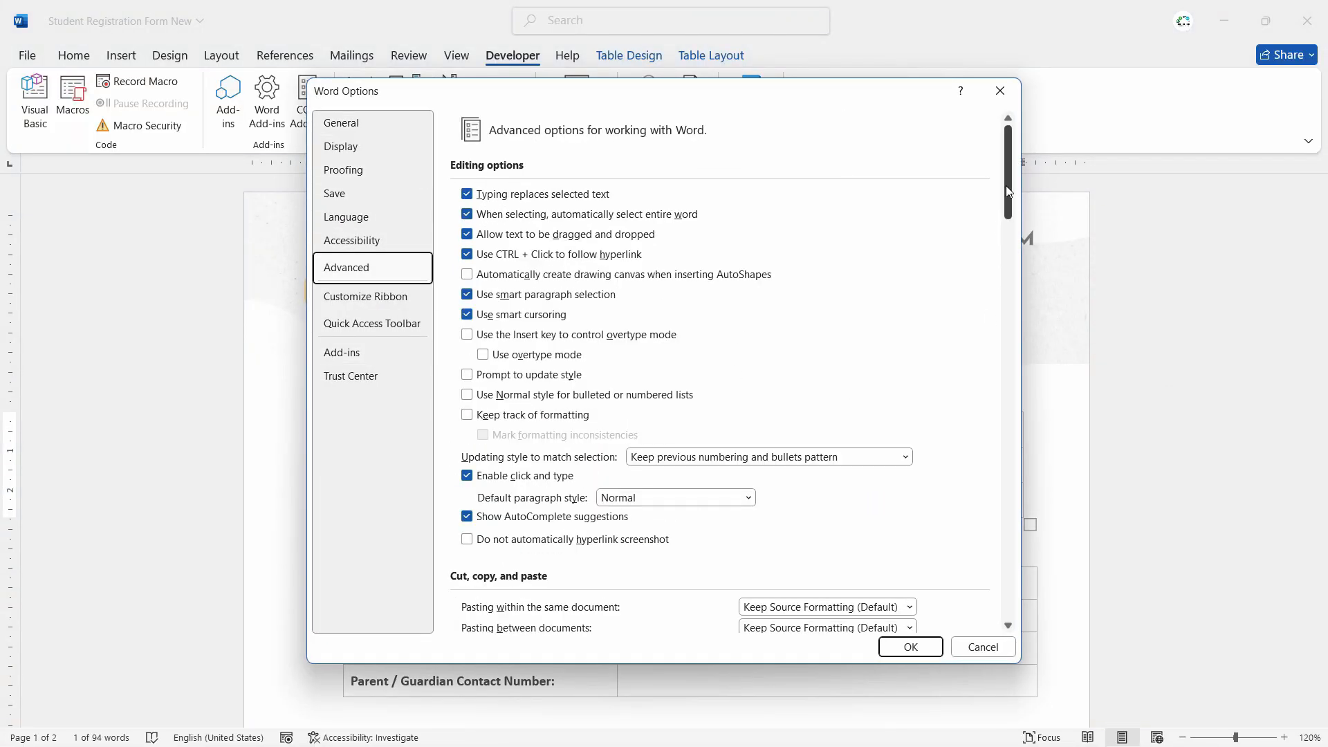
pyautogui.moveTo(1007, 186); pyautogui.dragTo(527, 287)
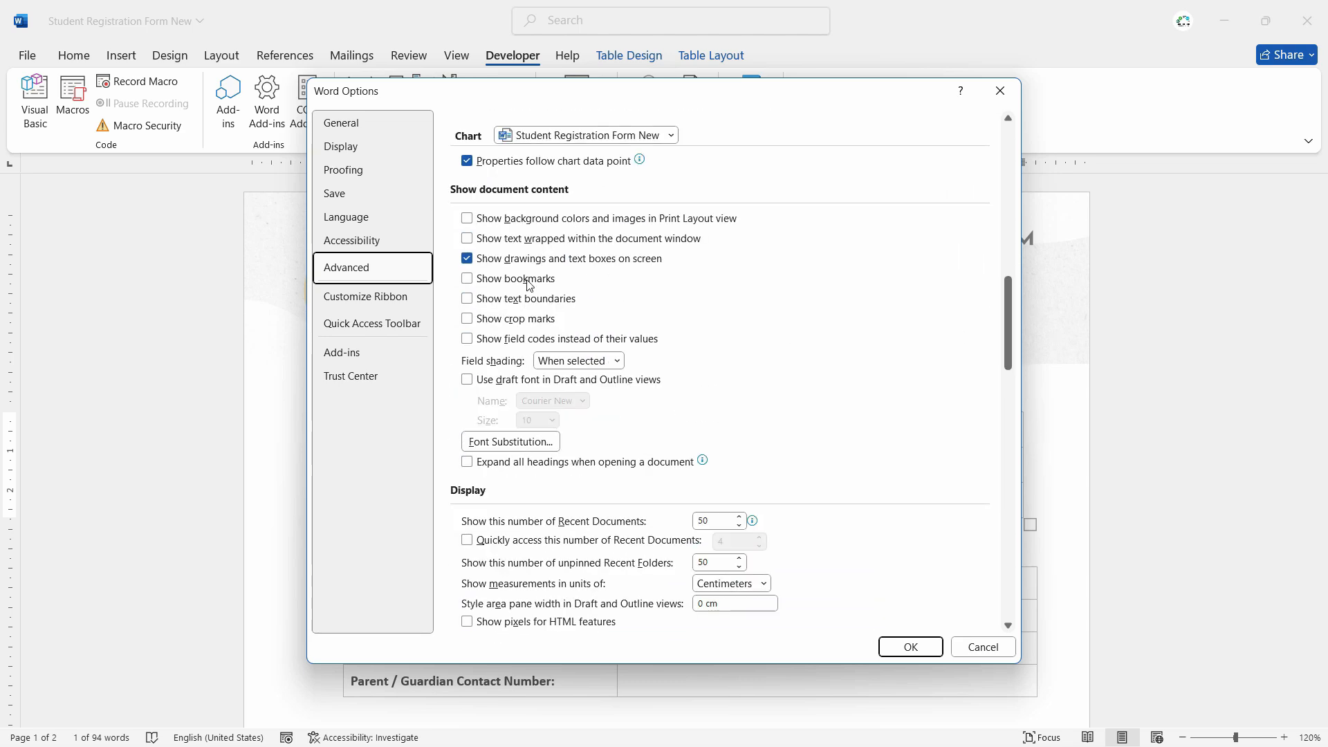
pyautogui.click(467, 279)
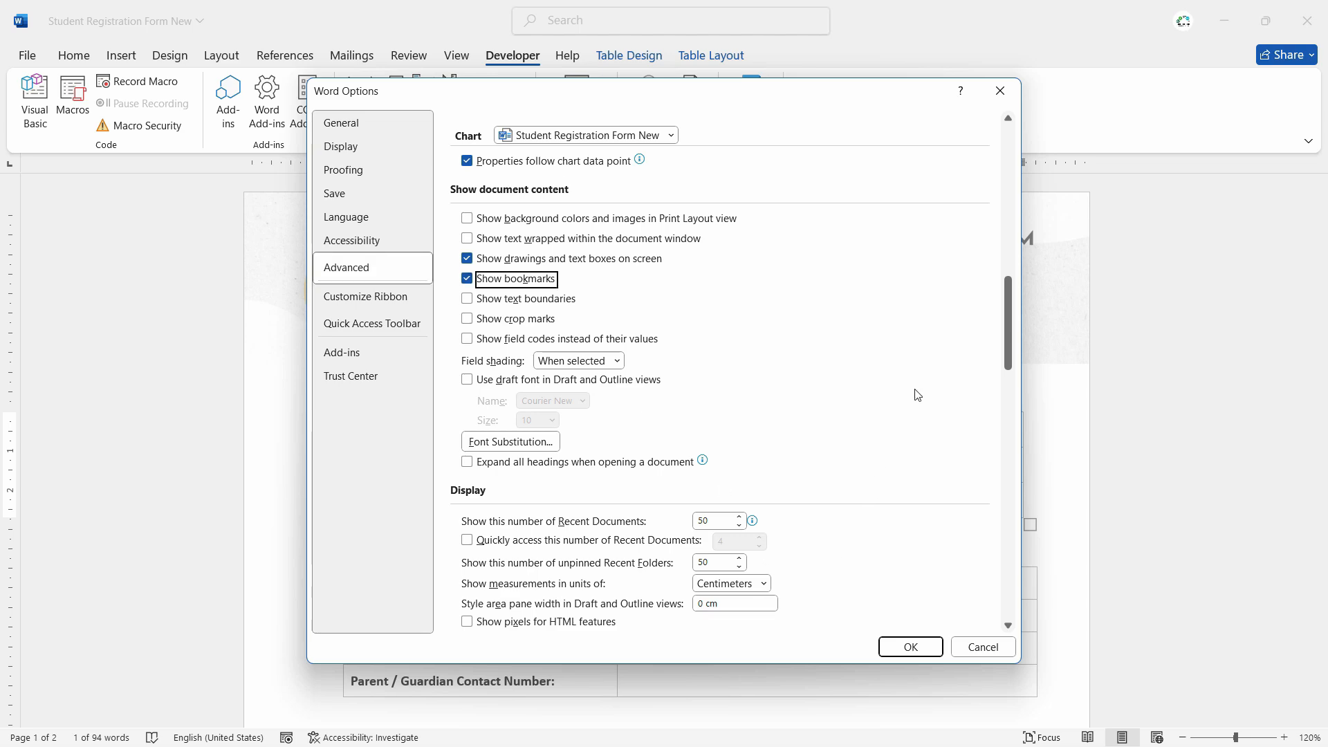
pyautogui.click(911, 646)
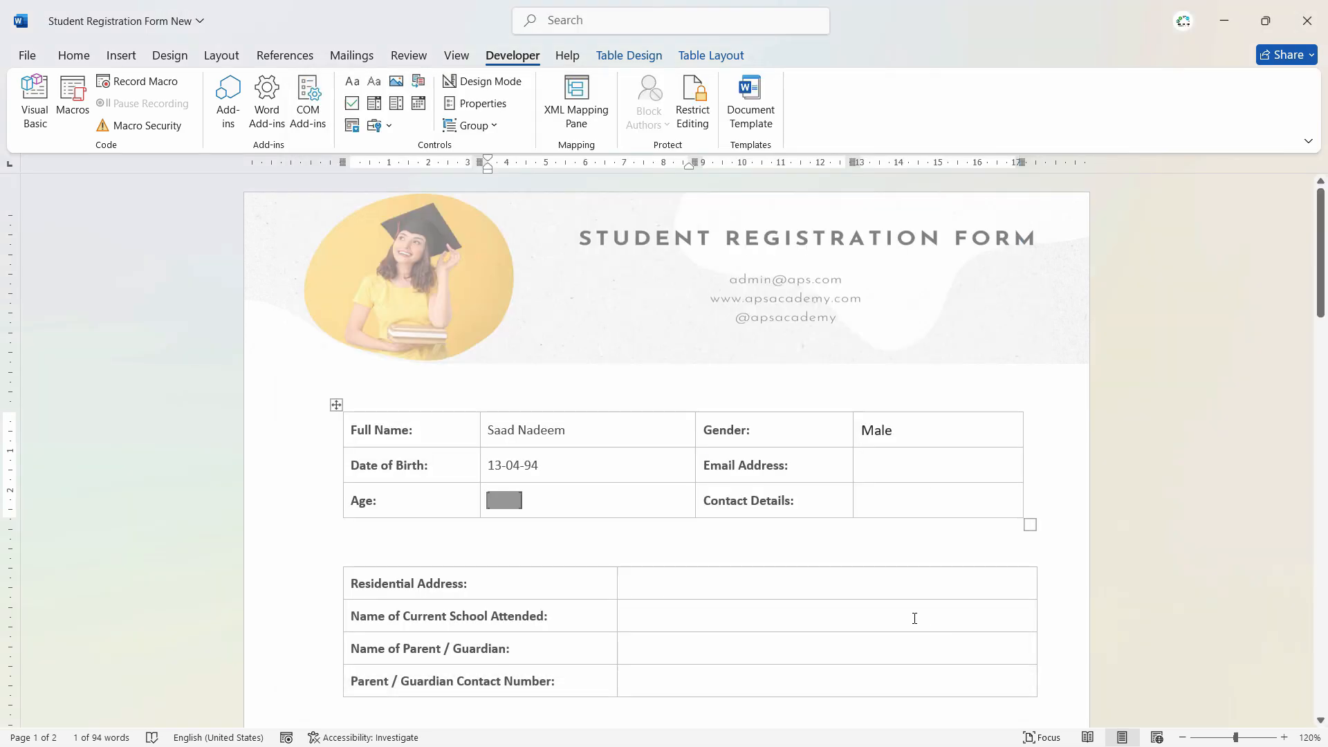
pyautogui.click(520, 508)
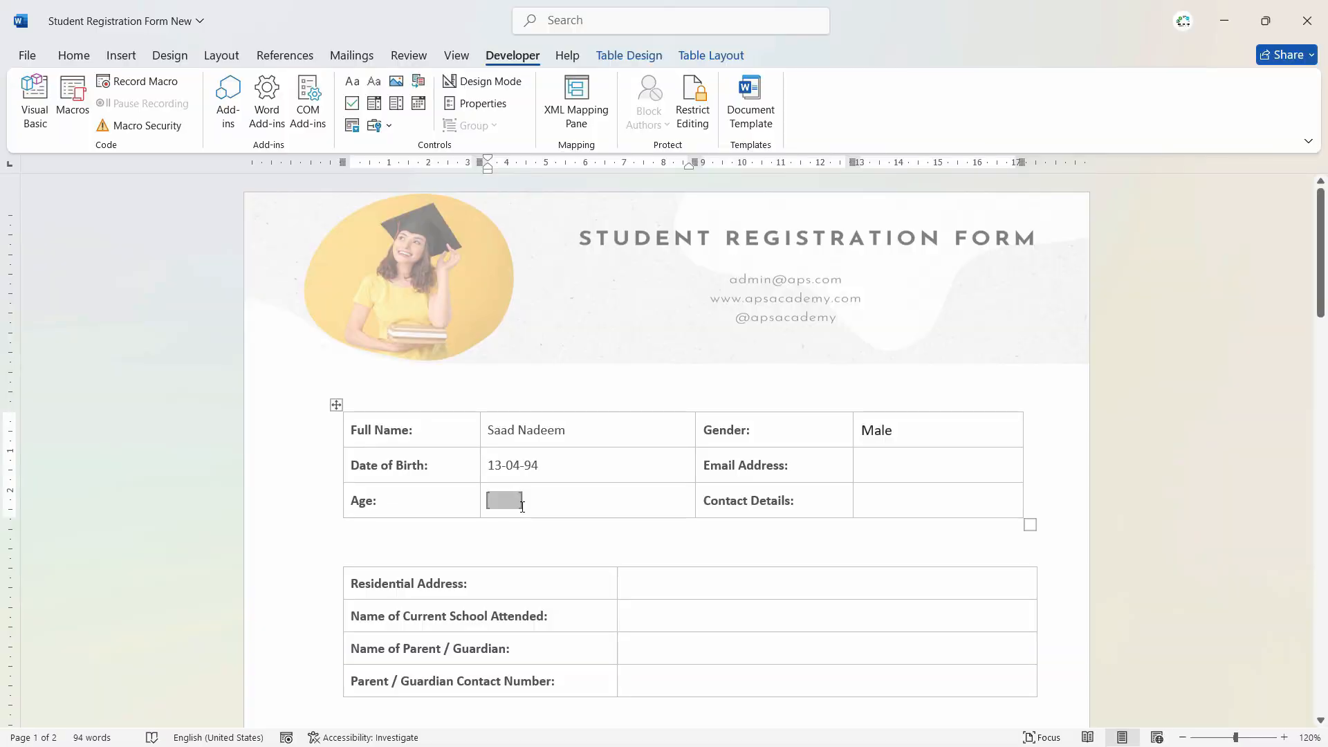
# - In the Age field's properties, rename the bookmark to Age and set the type to Number
pyautogui.click(501, 501)
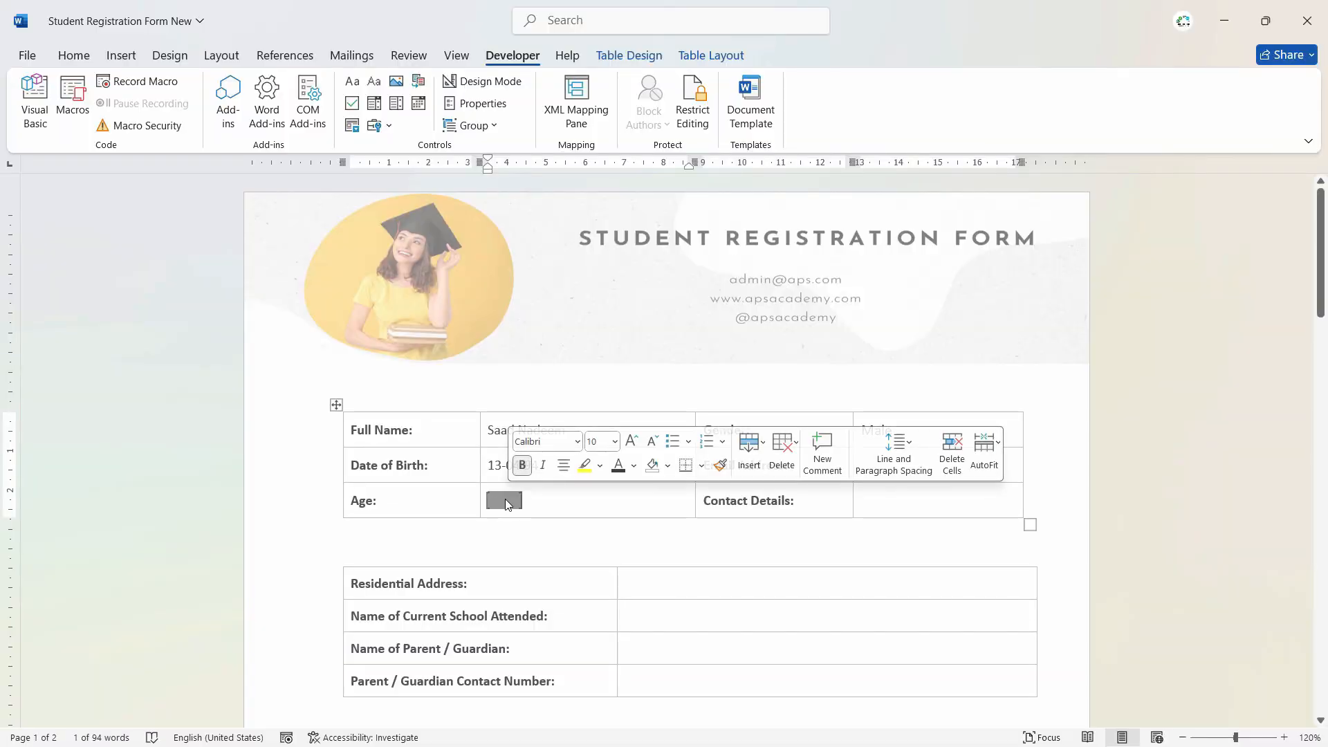
pyautogui.rightClick(501, 500)
pyautogui.rightClick(496, 503)
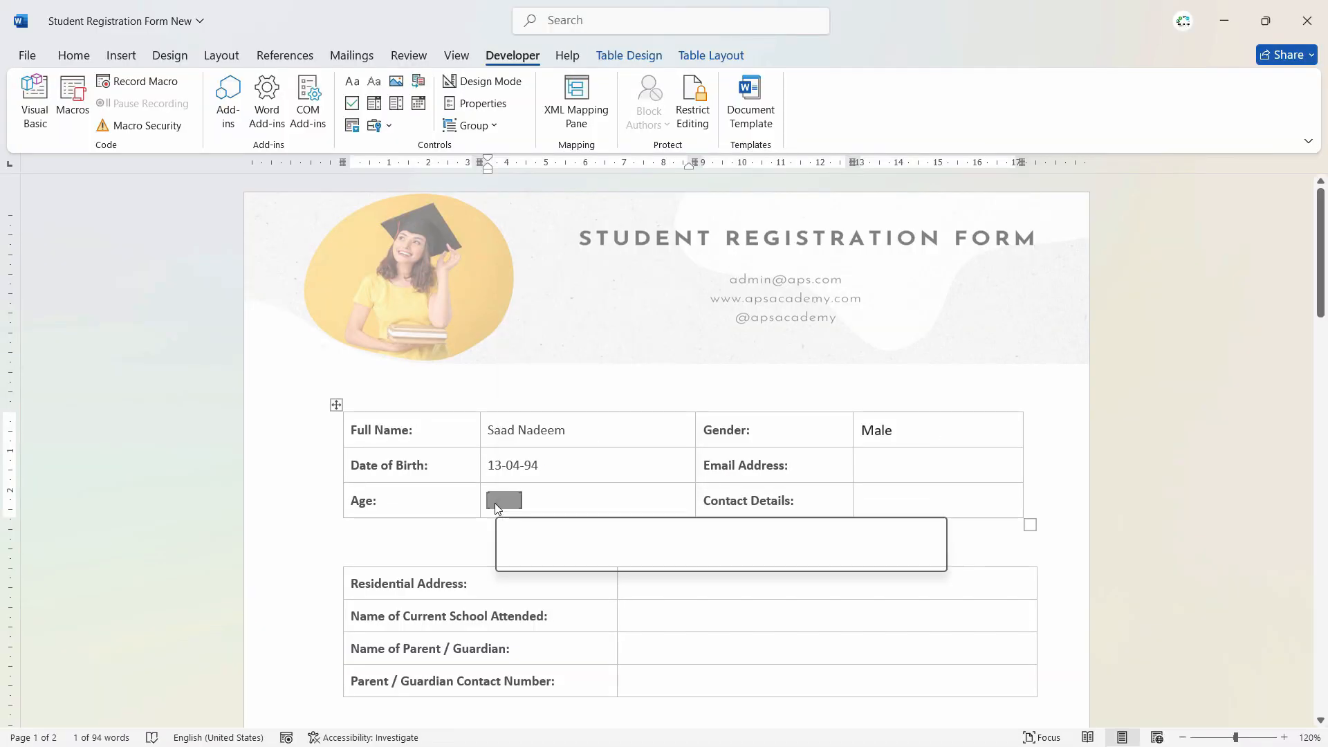
pyautogui.click(564, 392)
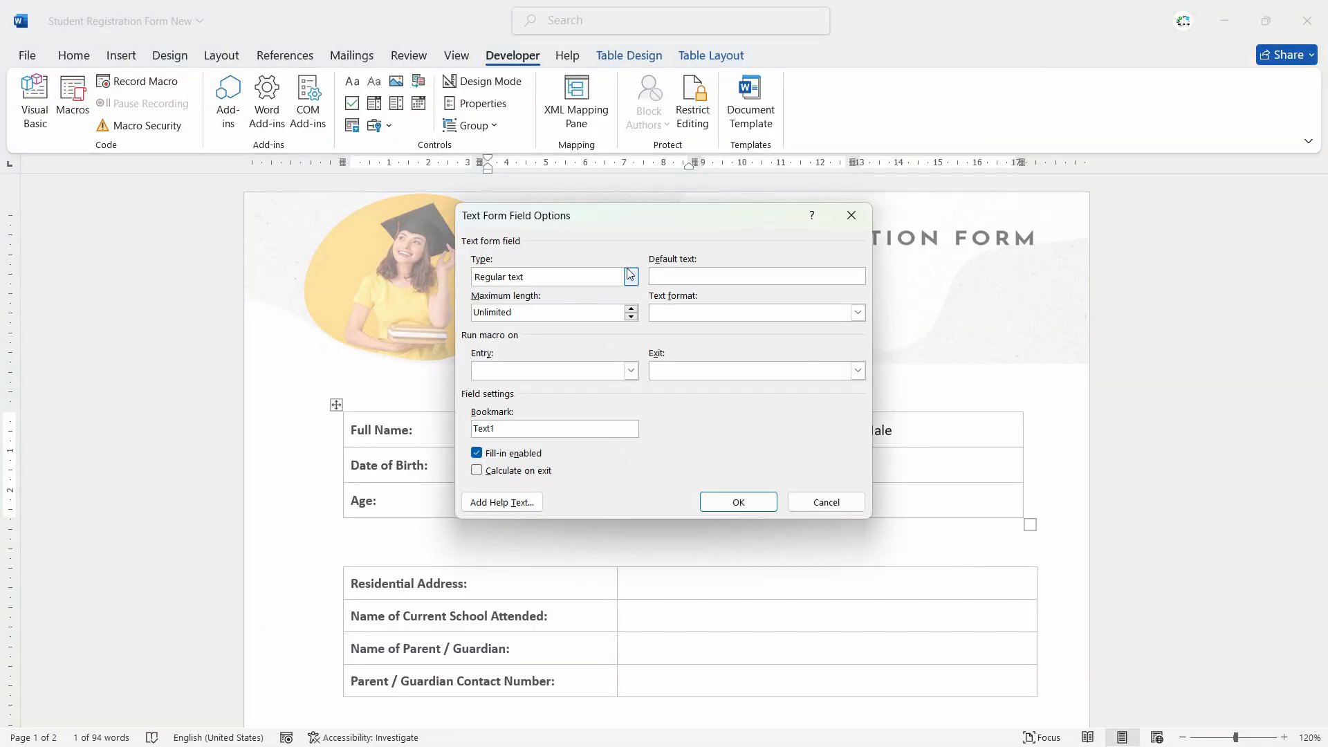
pyautogui.doubleClick(523, 428)
pyautogui.write('Age')
pyautogui.click(631, 277)
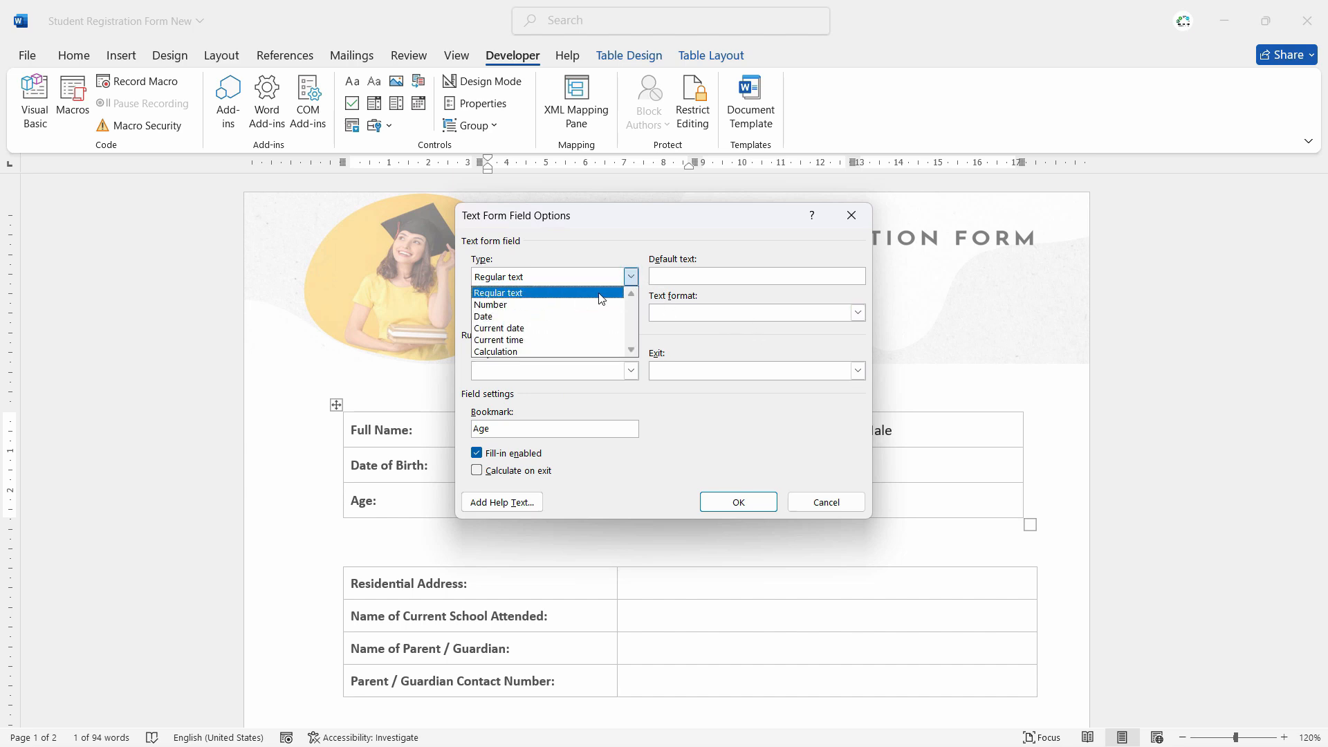
pyautogui.click(513, 292)
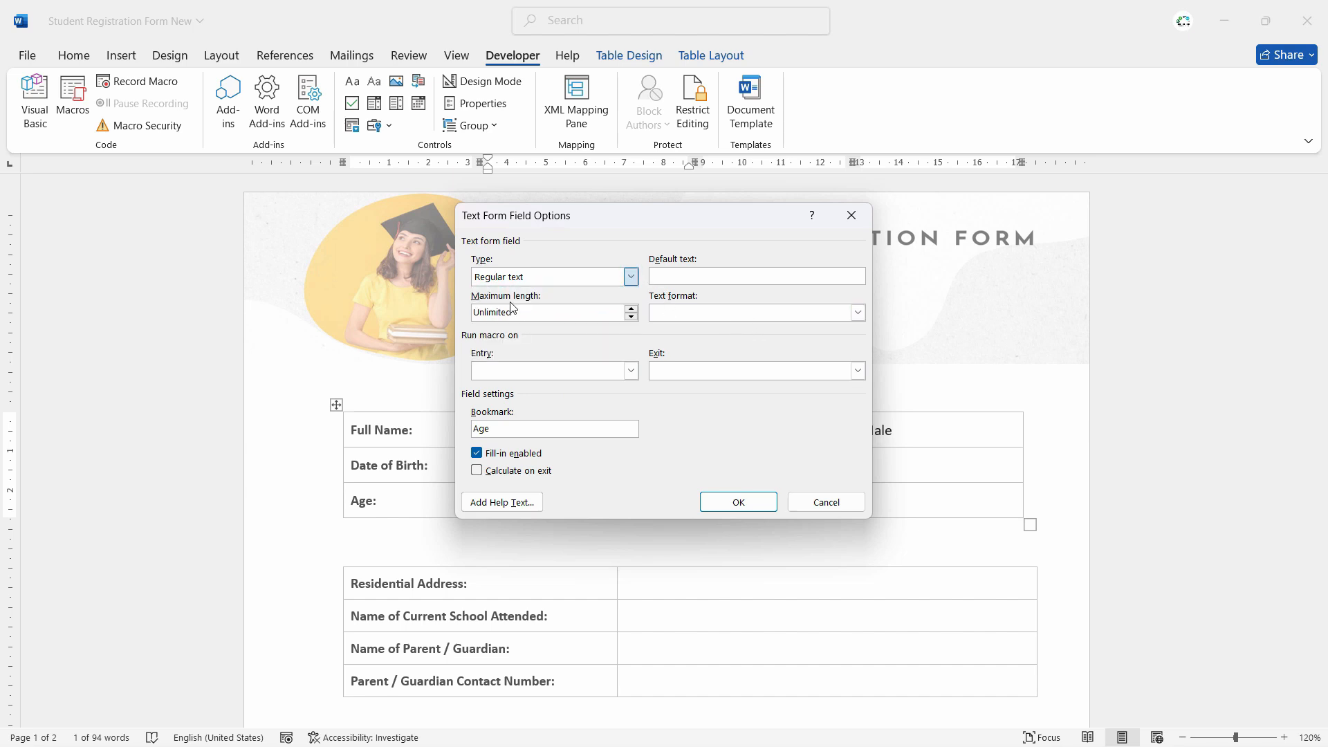
pyautogui.press('Down')
pyautogui.click(713, 275)
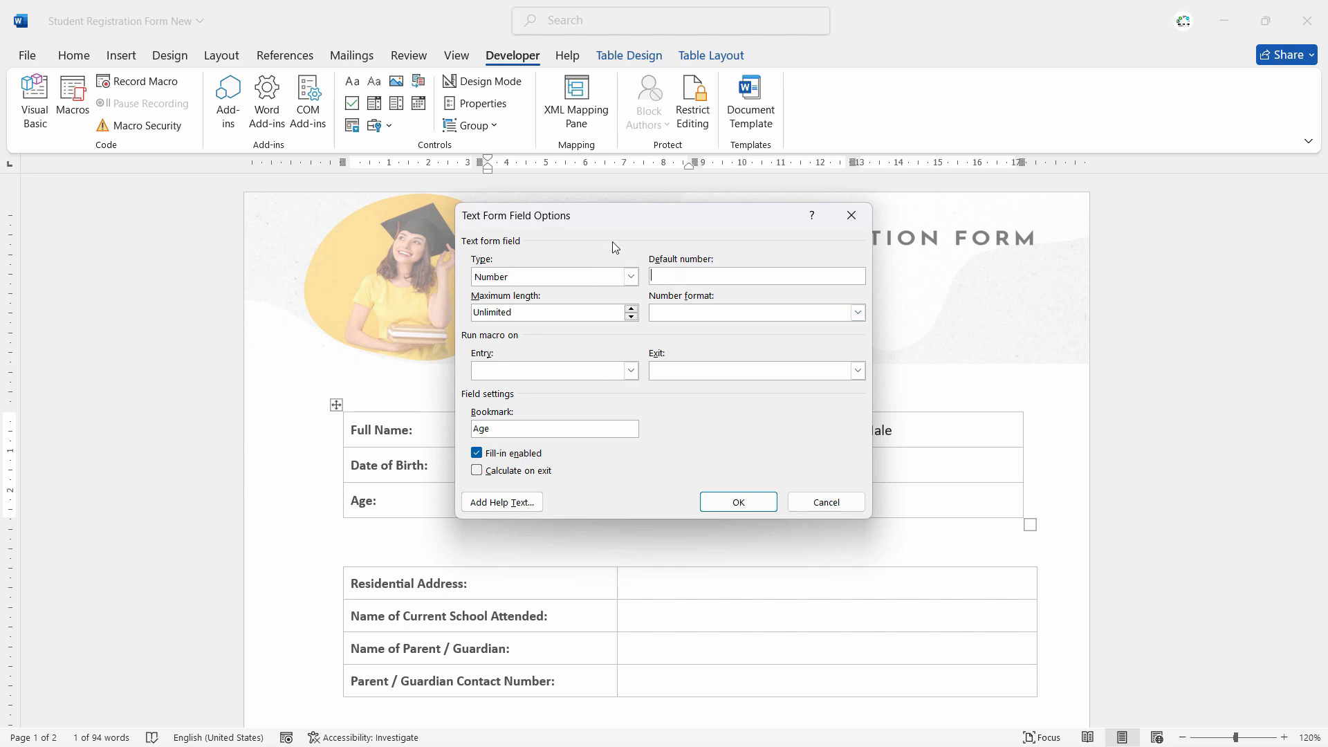
# - Set maximum length 2 and number format 0, tick Calculate on exit, and confirm
pyautogui.moveTo(632, 222); pyautogui.dragTo(780, 191)
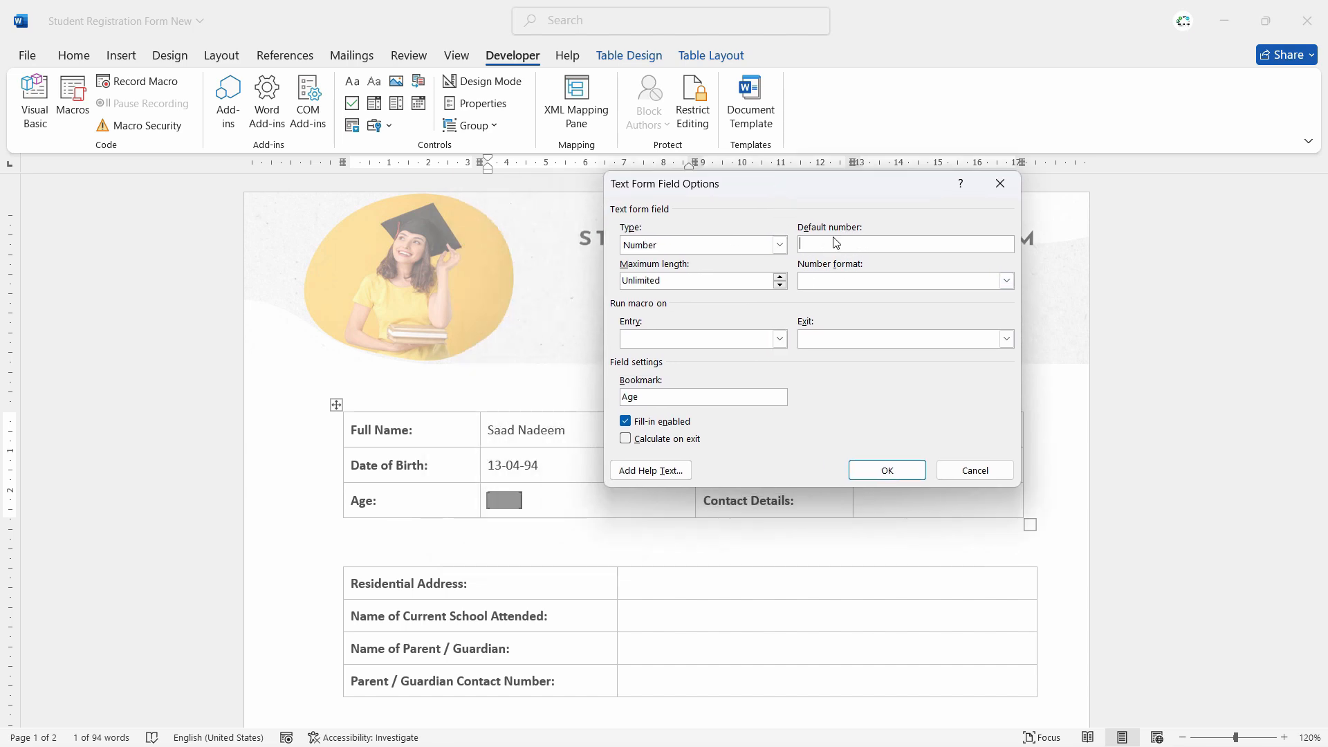
pyautogui.click(782, 276)
pyautogui.click(782, 276)
pyautogui.click(852, 281)
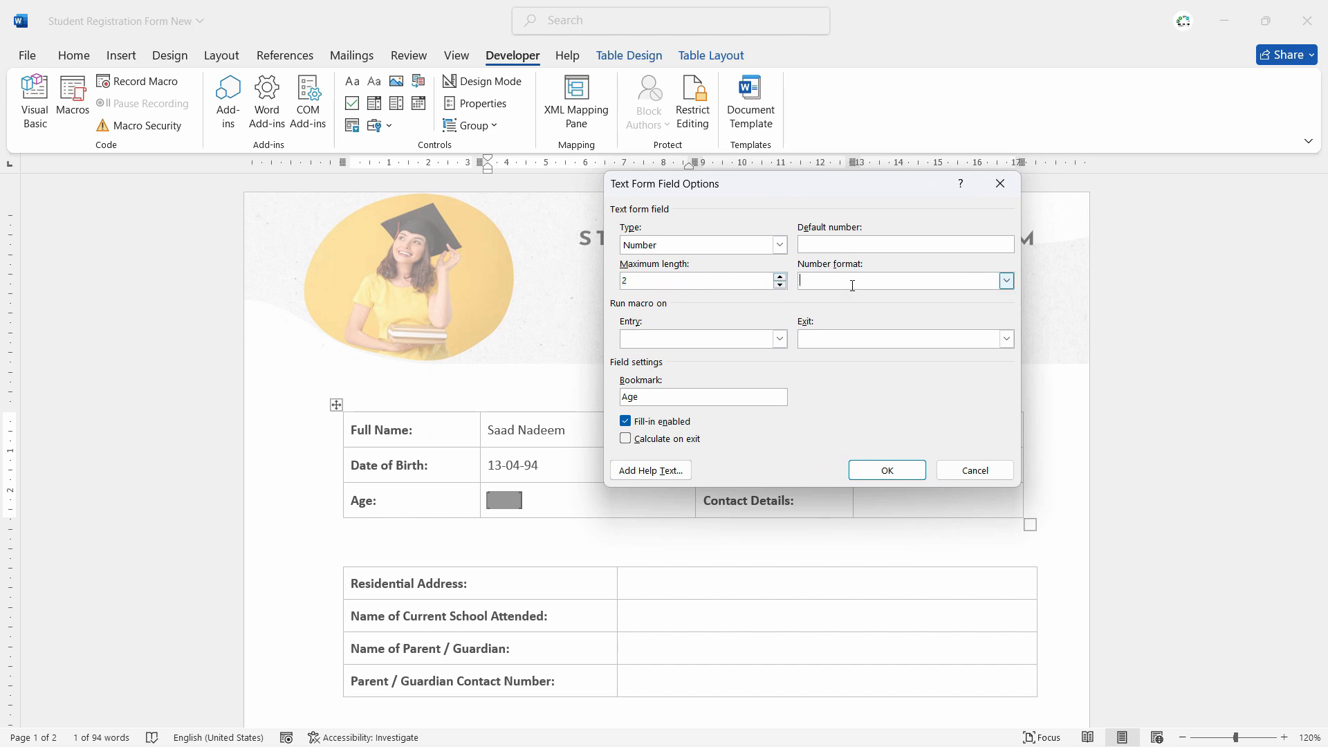
pyautogui.click(1008, 281)
pyautogui.click(858, 301)
pyautogui.click(1007, 281)
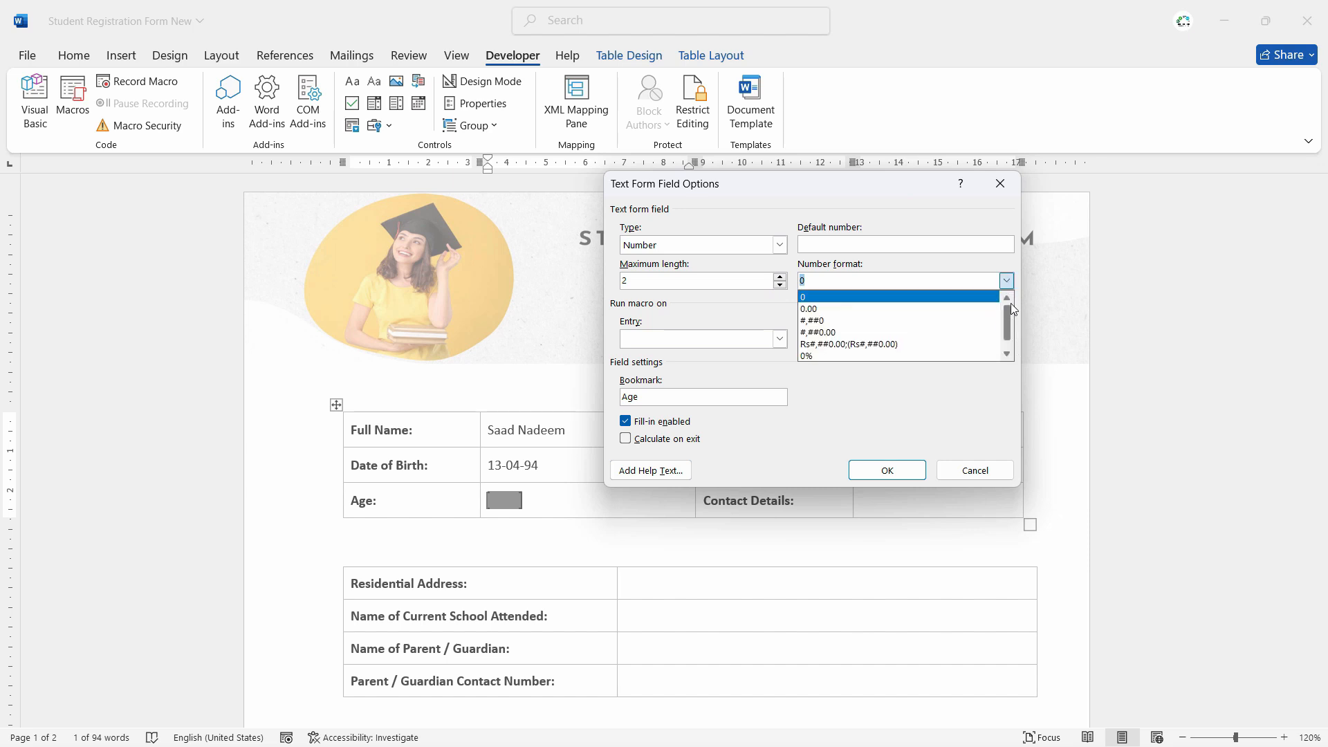
pyautogui.click(1009, 281)
pyautogui.click(664, 342)
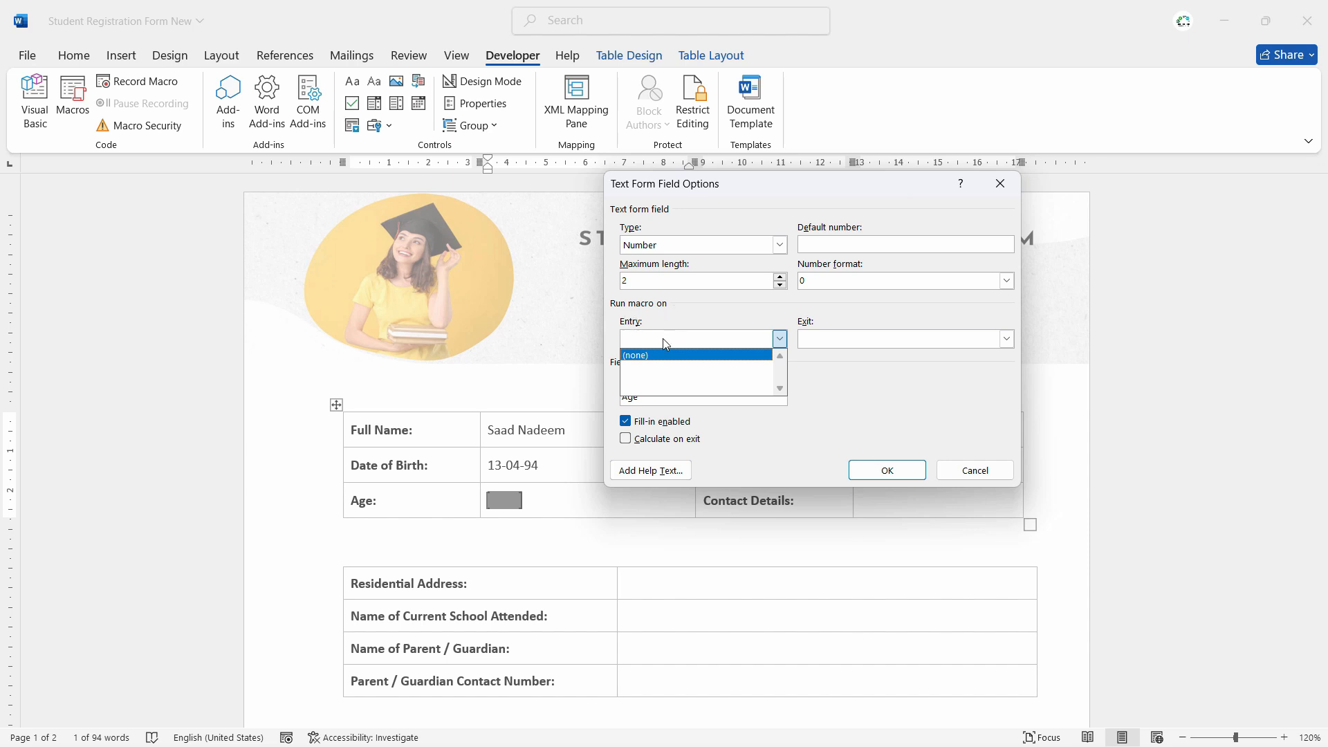
pyautogui.click(638, 344)
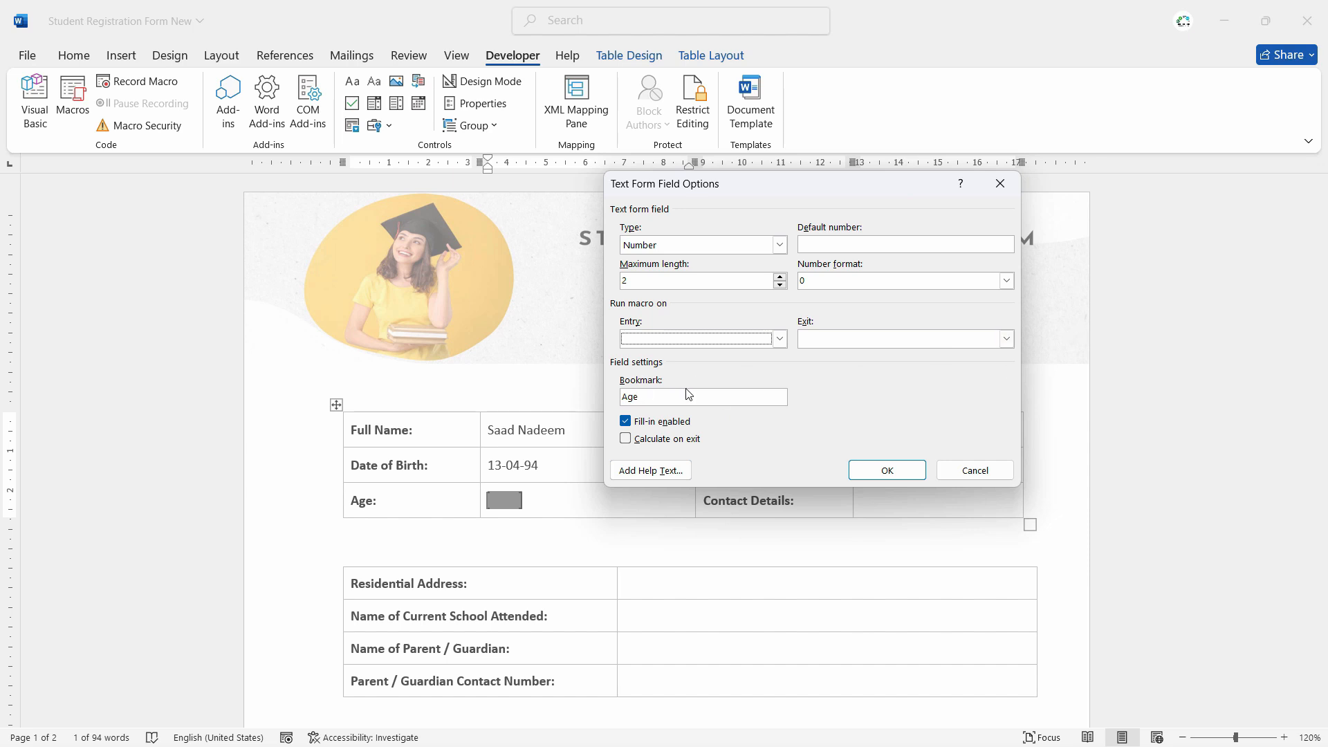
pyautogui.click(627, 441)
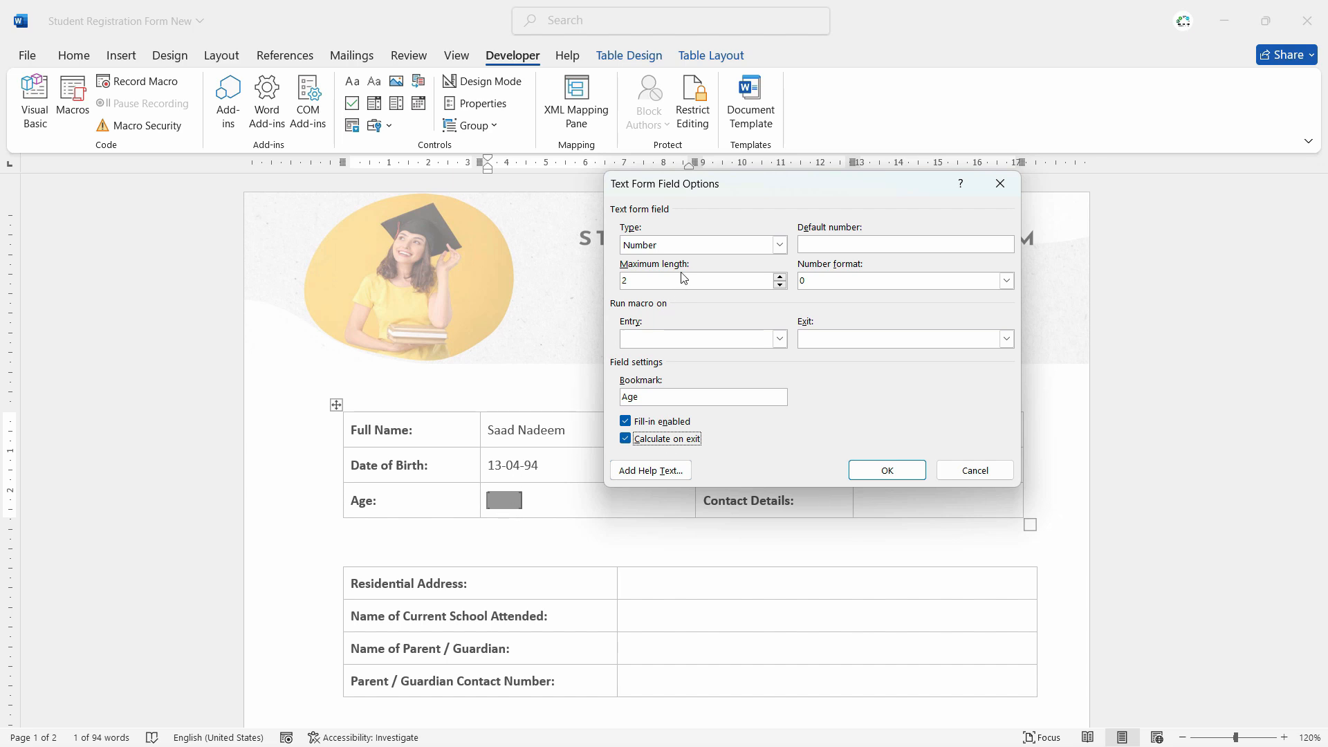
pyautogui.click(880, 243)
pyautogui.click(876, 470)
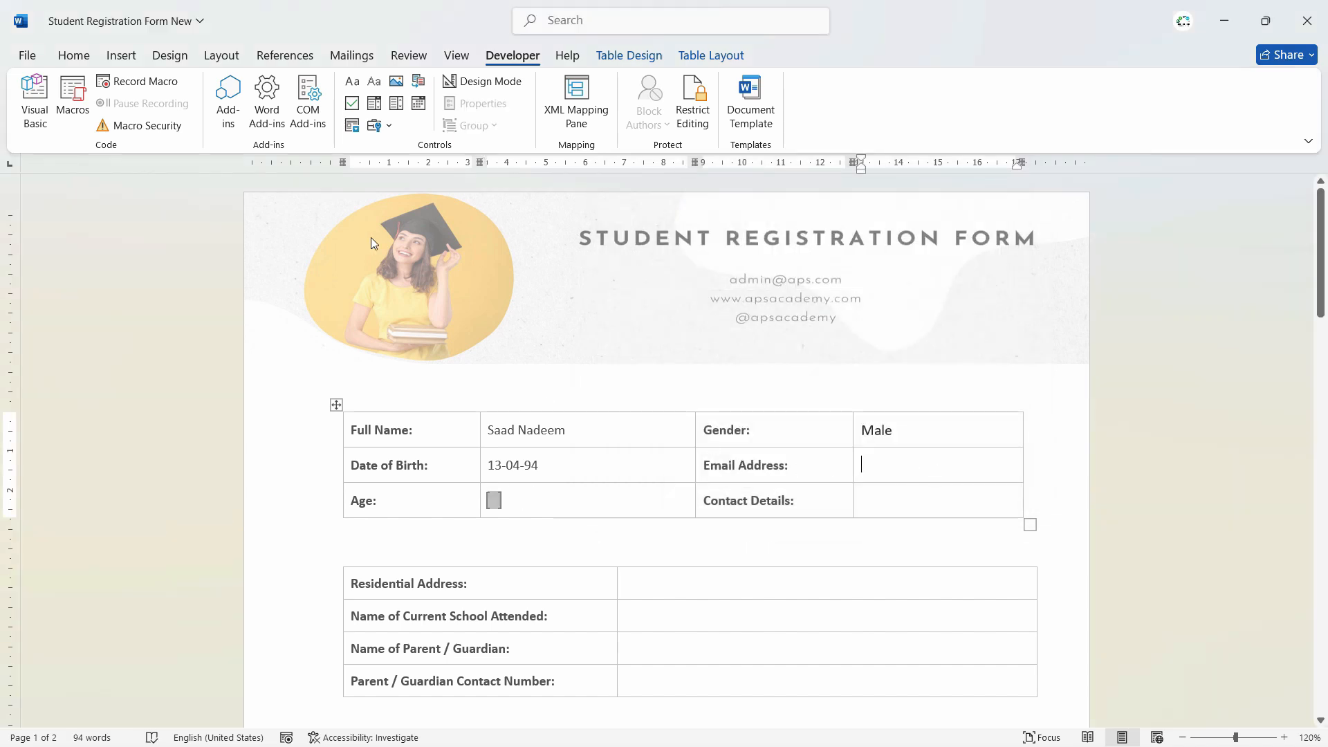
# - Add plain text fields to Email Address and Contact Details, narrowing the Gender label column
pyautogui.click(377, 85)
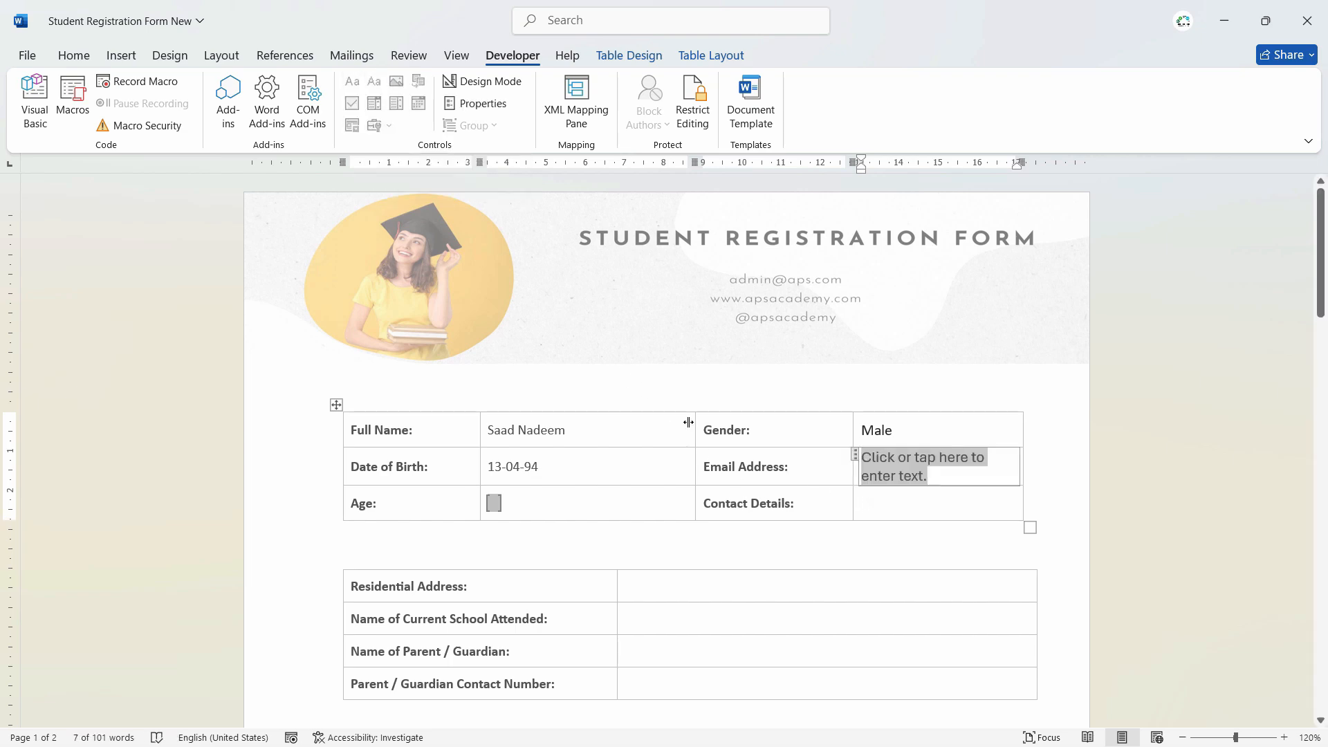
pyautogui.moveTo(694, 423); pyautogui.dragTo(667, 422)
pyautogui.moveTo(851, 433); pyautogui.dragTo(803, 437)
pyautogui.click(849, 499)
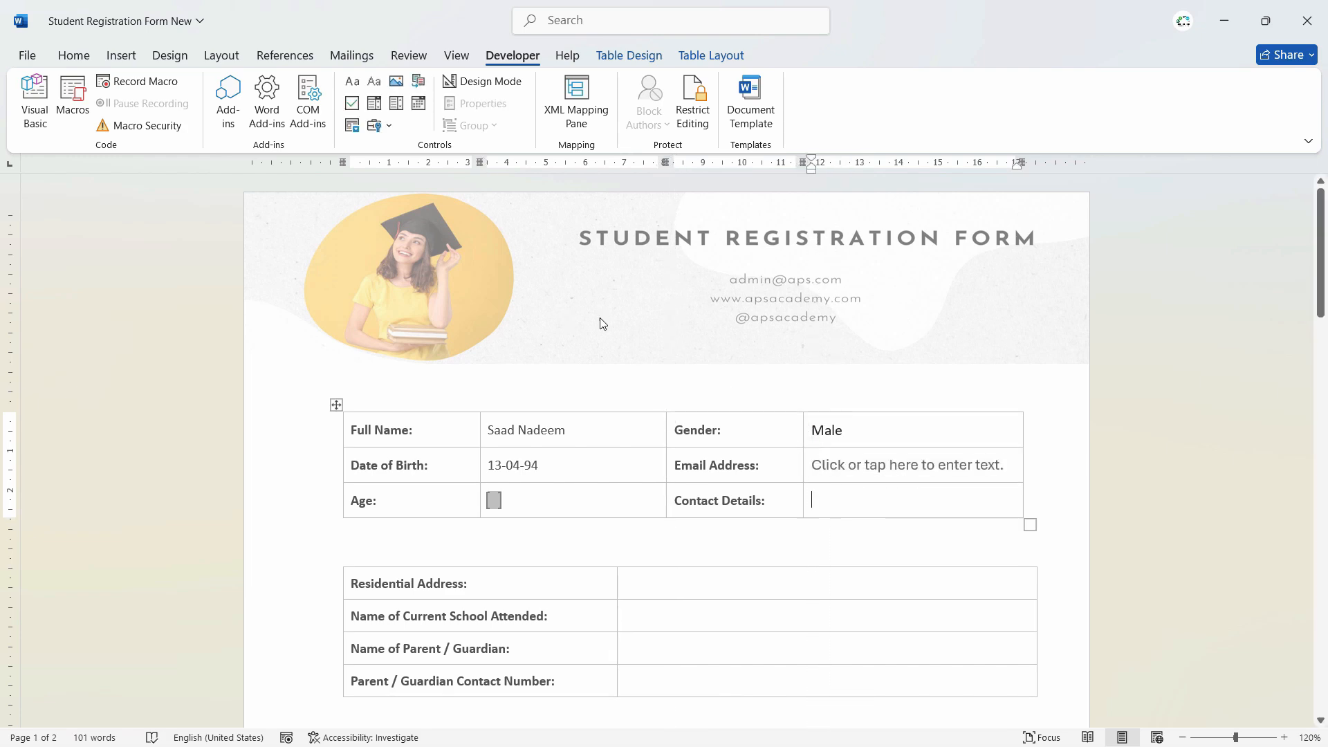
pyautogui.click(374, 82)
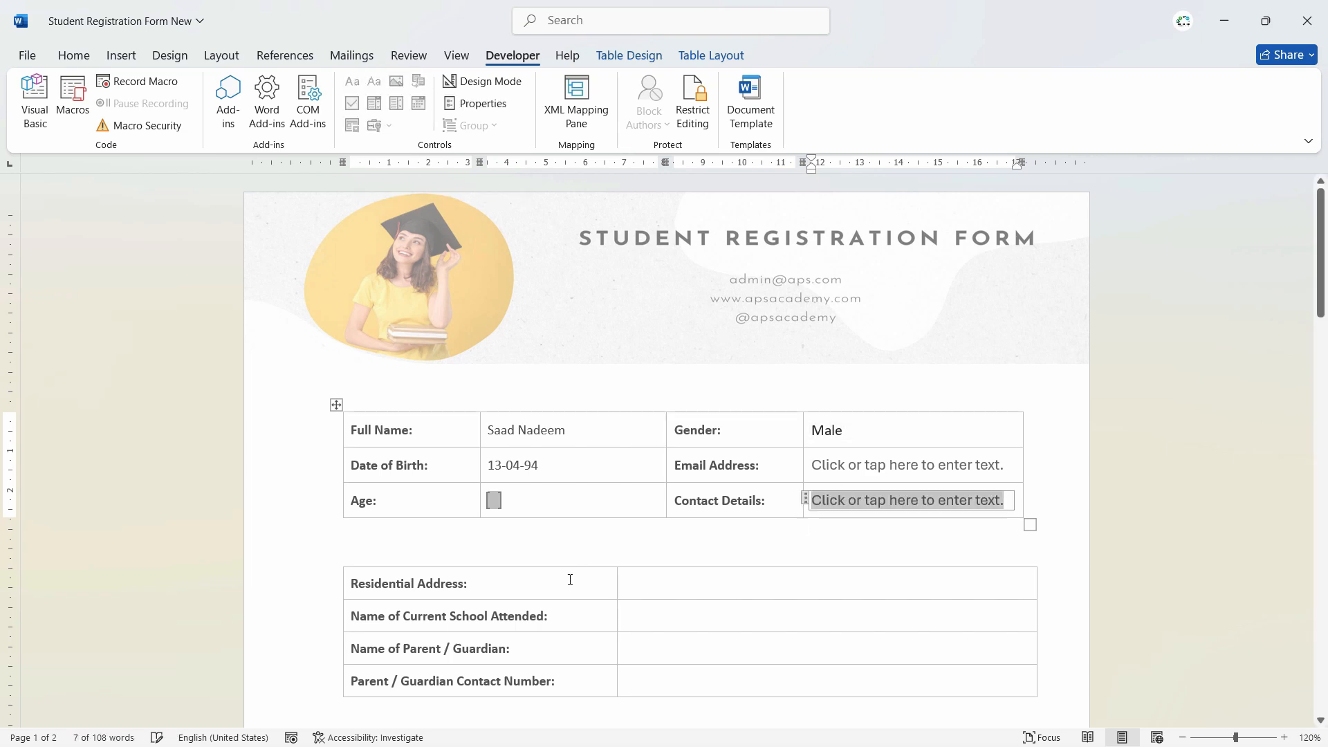
# - Add plain text fields to the Residential Address, school attended, Parent / Guardian and guardian contact cells
pyautogui.click(667, 584)
pyautogui.scroll(-3, 657, 581)
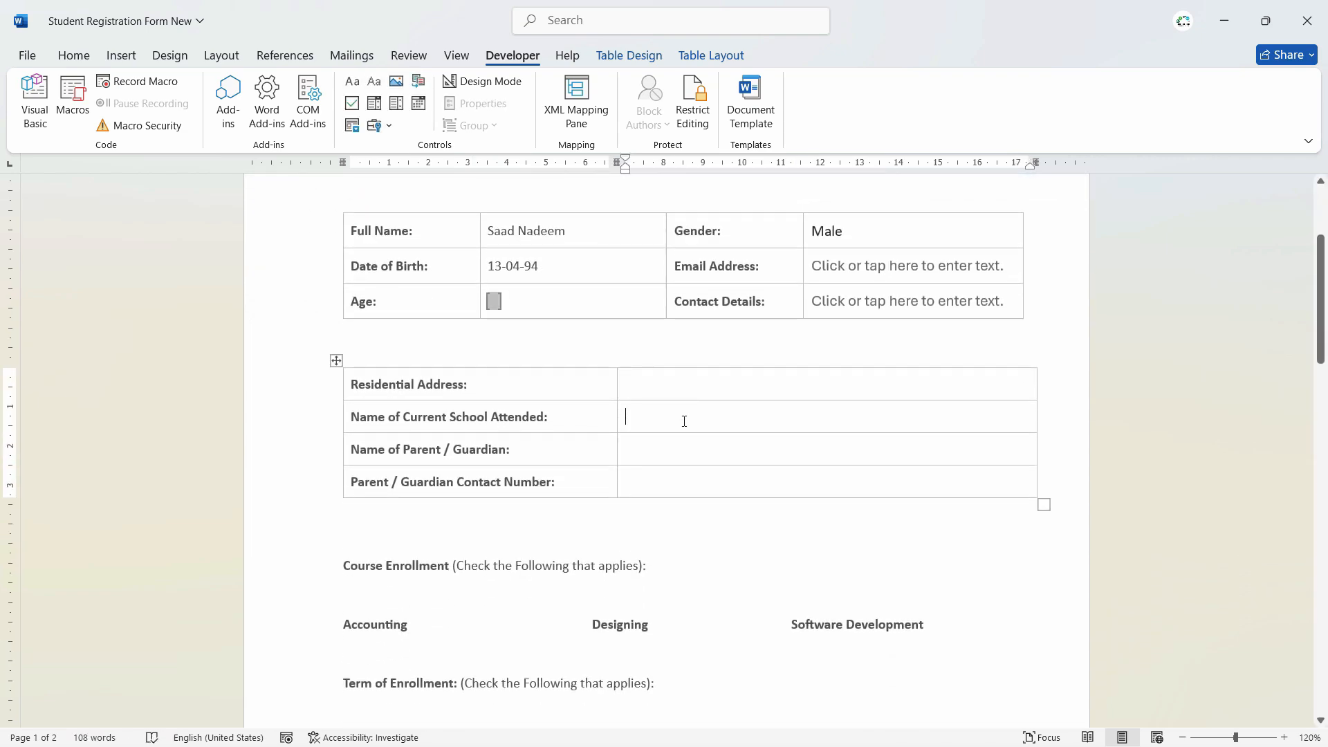
pyautogui.click(374, 82)
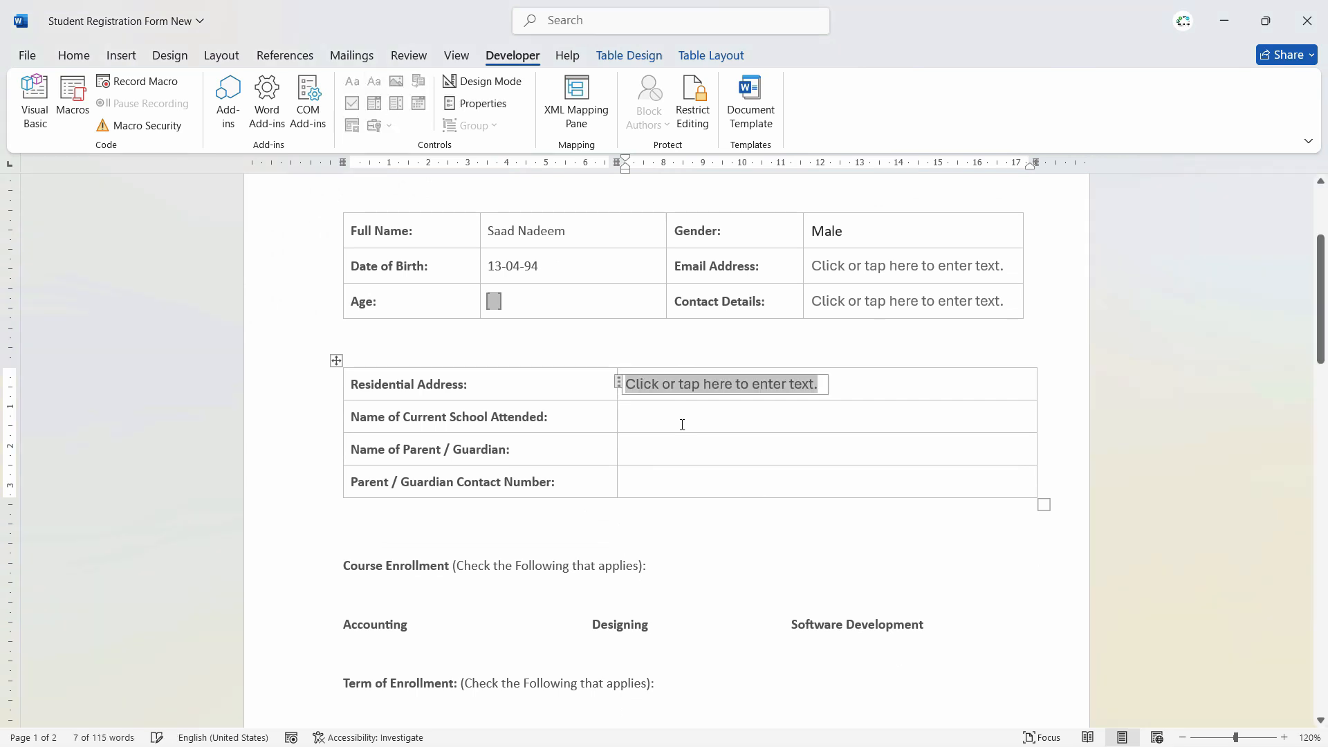
pyautogui.click(678, 418)
pyautogui.click(375, 82)
pyautogui.click(694, 453)
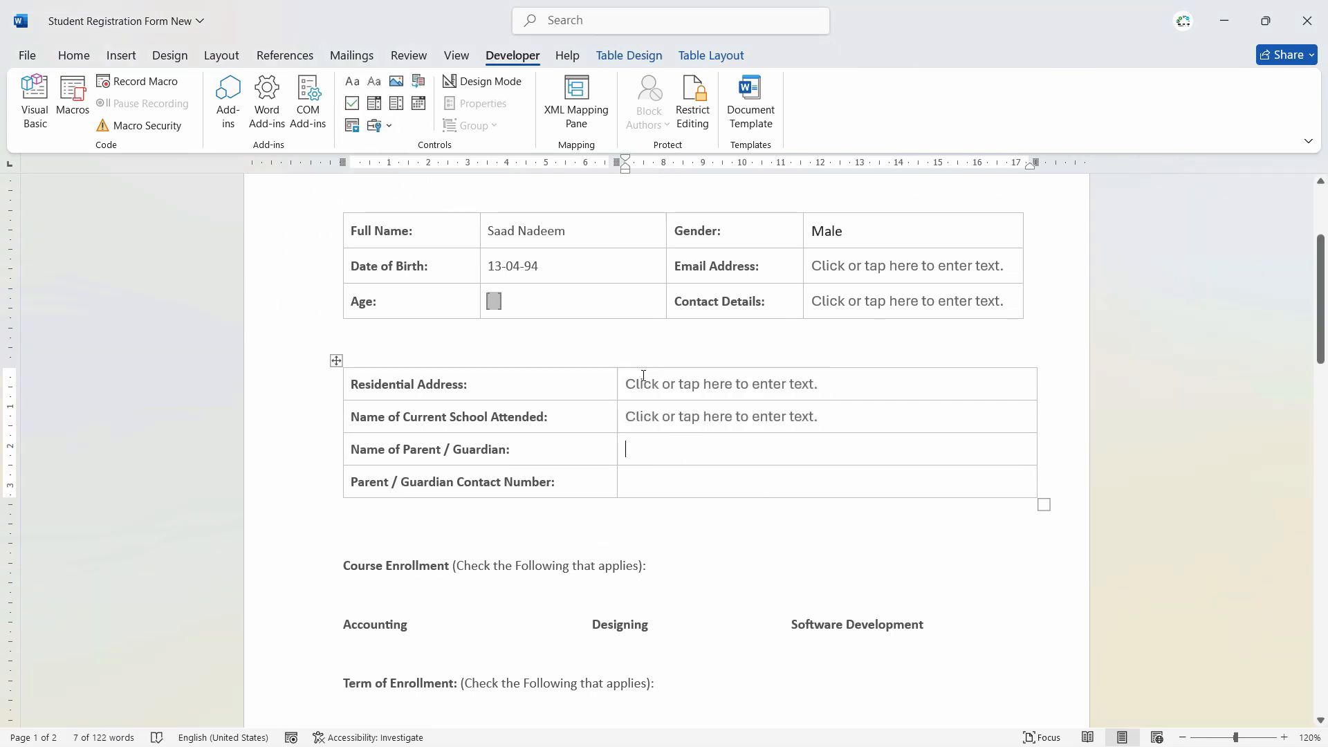
pyautogui.click(375, 81)
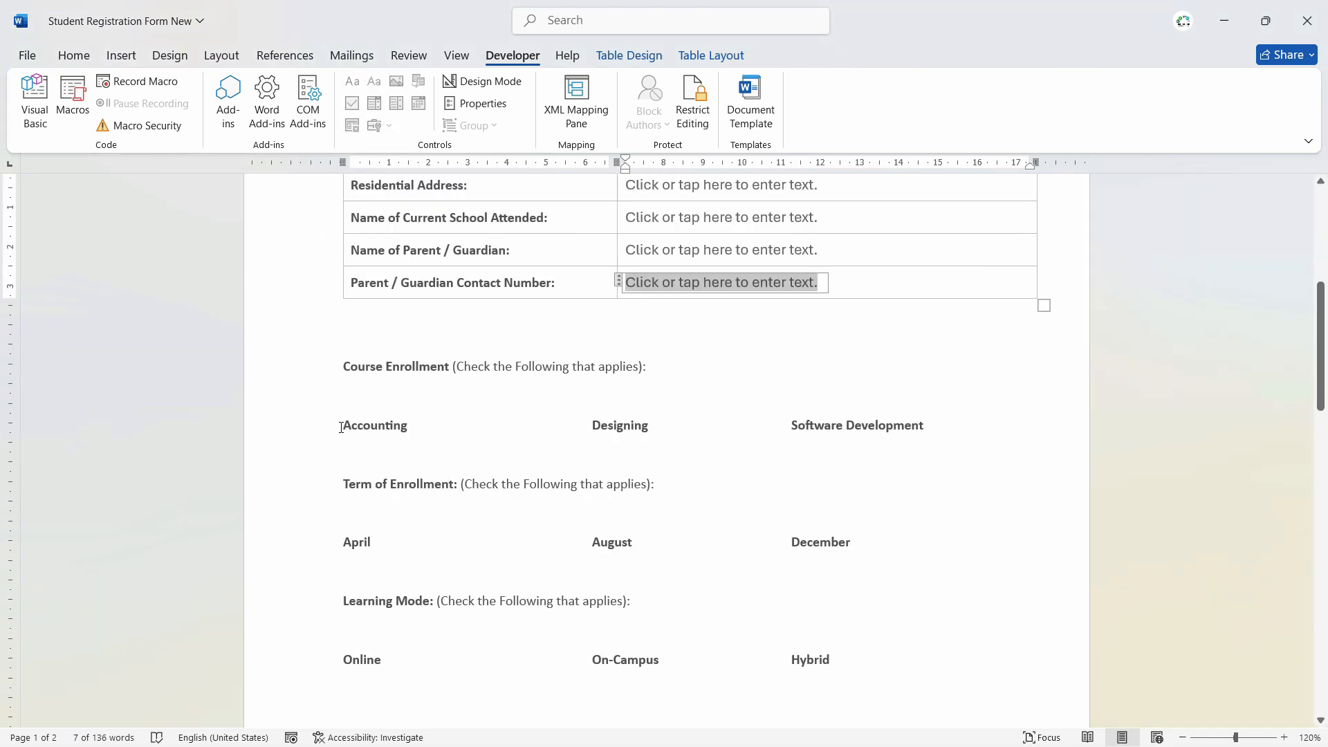
pyautogui.click(344, 426)
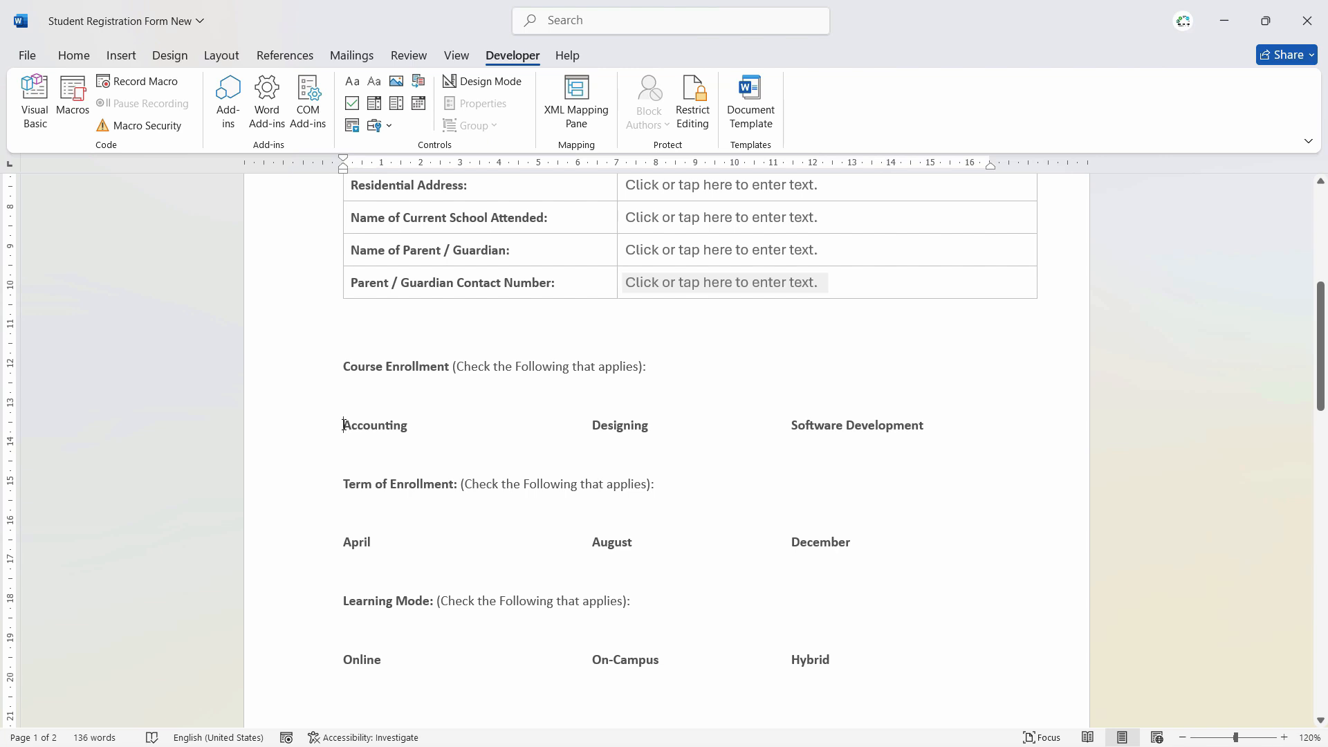
# - Insert check boxes before Accounting (ticked), Designing and Software Development
pyautogui.click(354, 106)
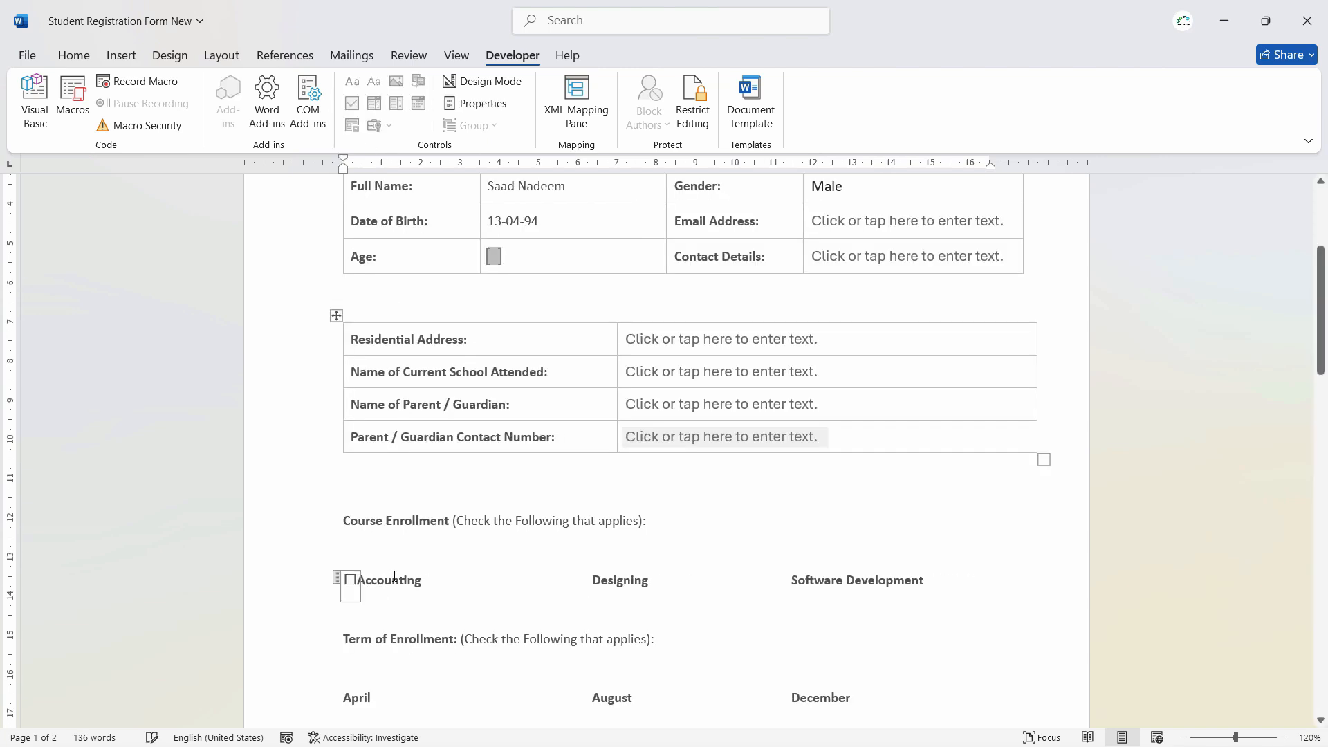
pyautogui.click(350, 580)
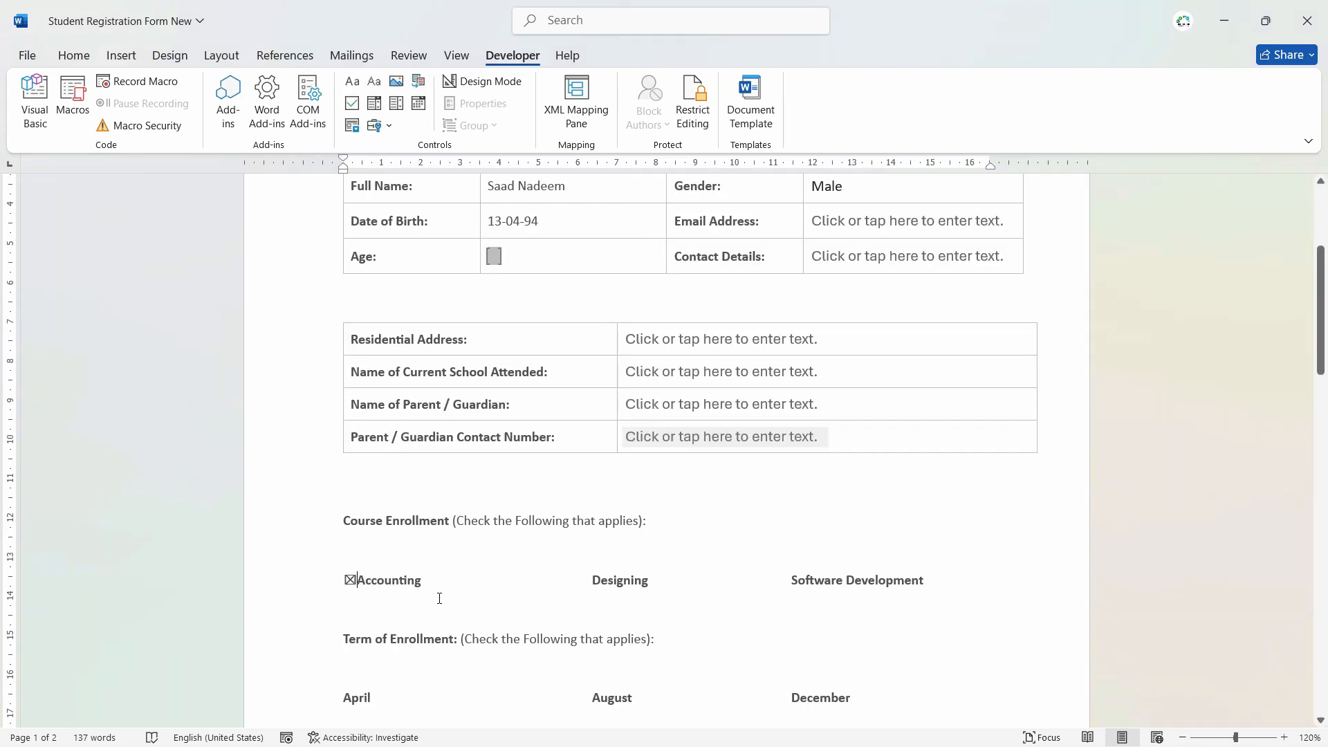
pyautogui.click(592, 581)
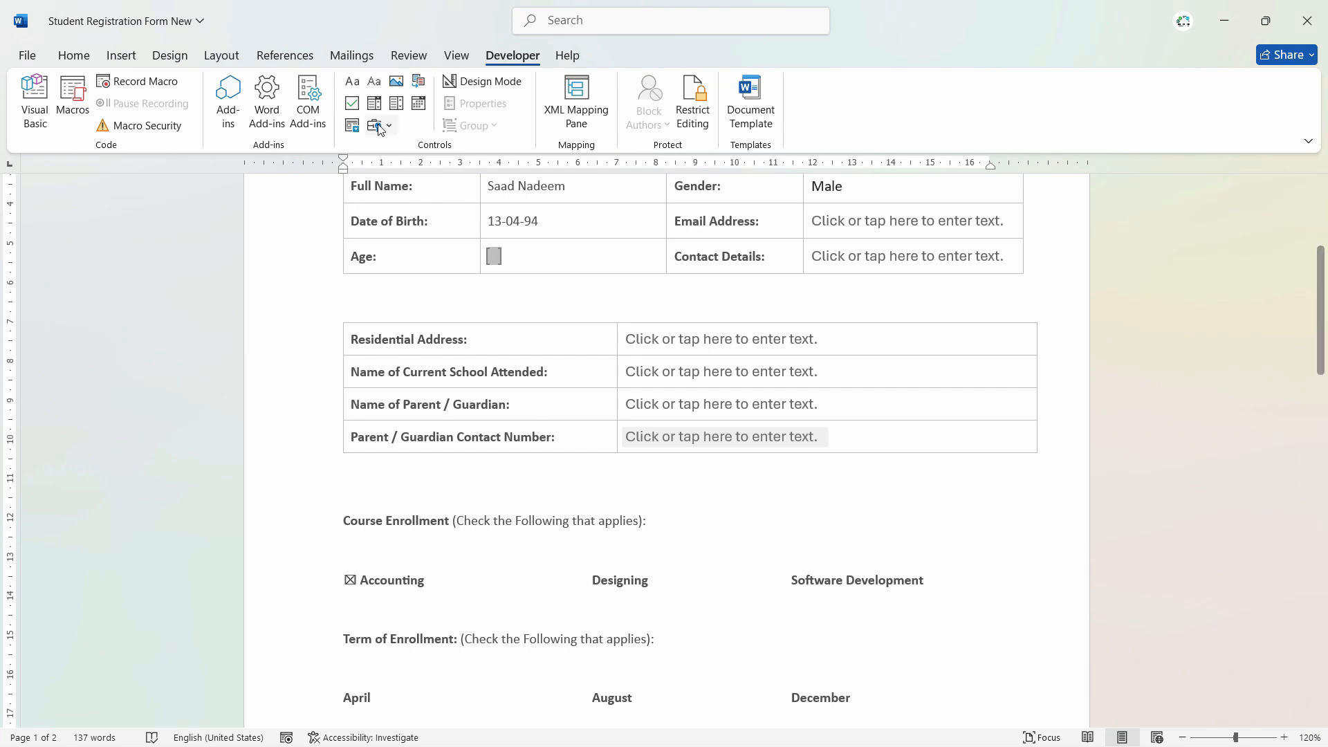
pyautogui.click(352, 104)
pyautogui.click(617, 580)
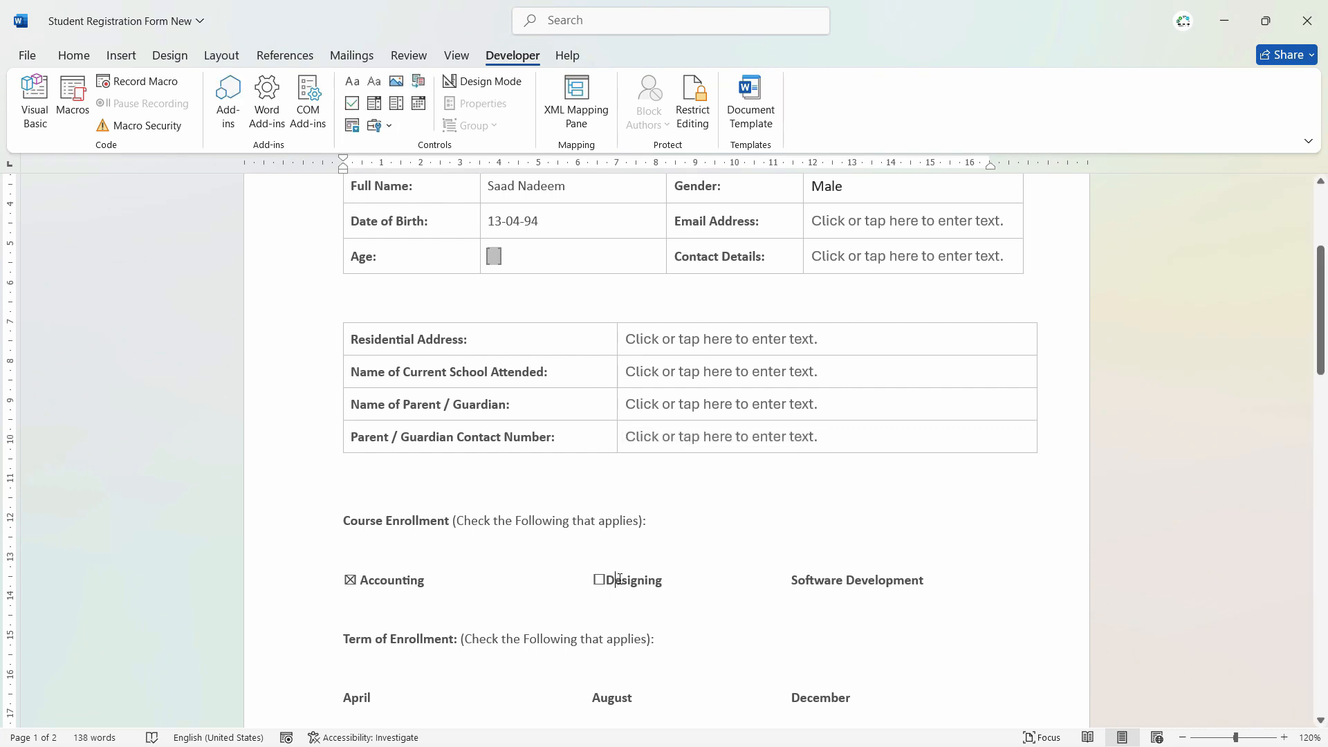
pyautogui.click(792, 580)
pyautogui.click(352, 103)
pyautogui.click(961, 621)
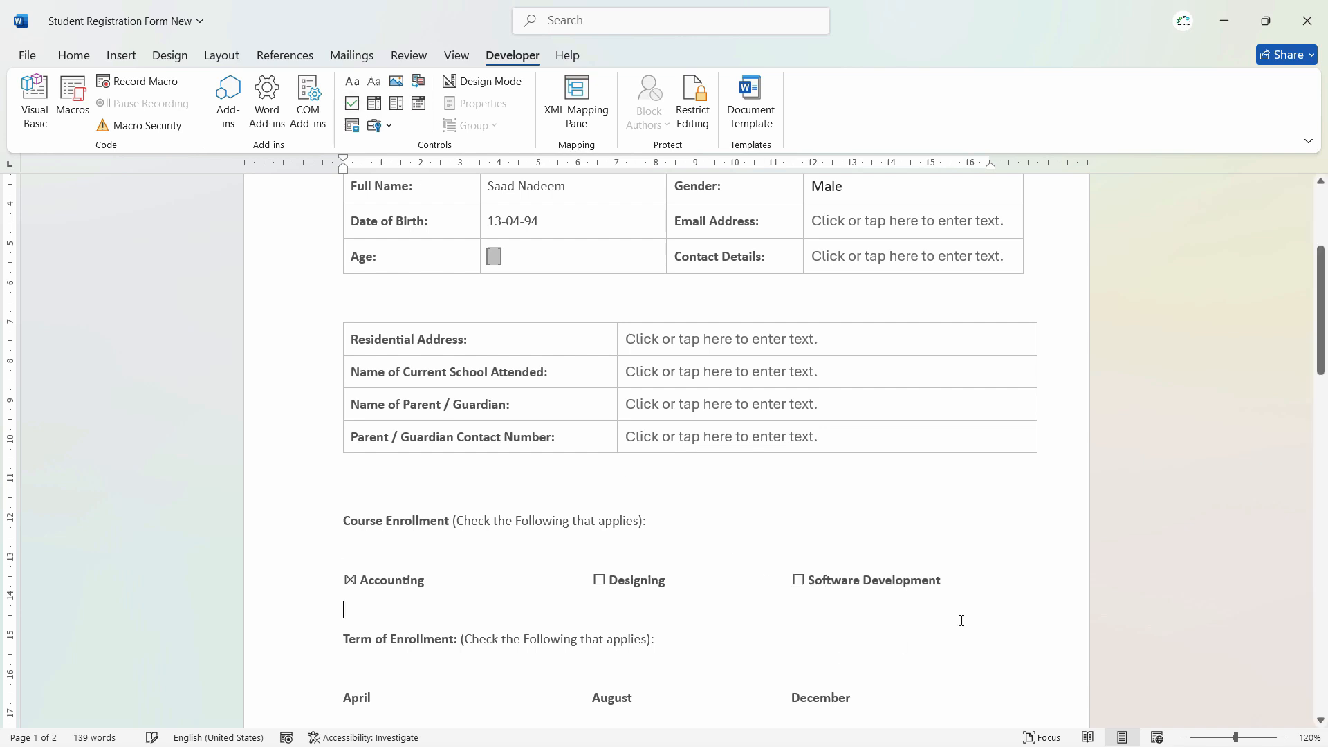
pyautogui.scroll(-3, 640, 590)
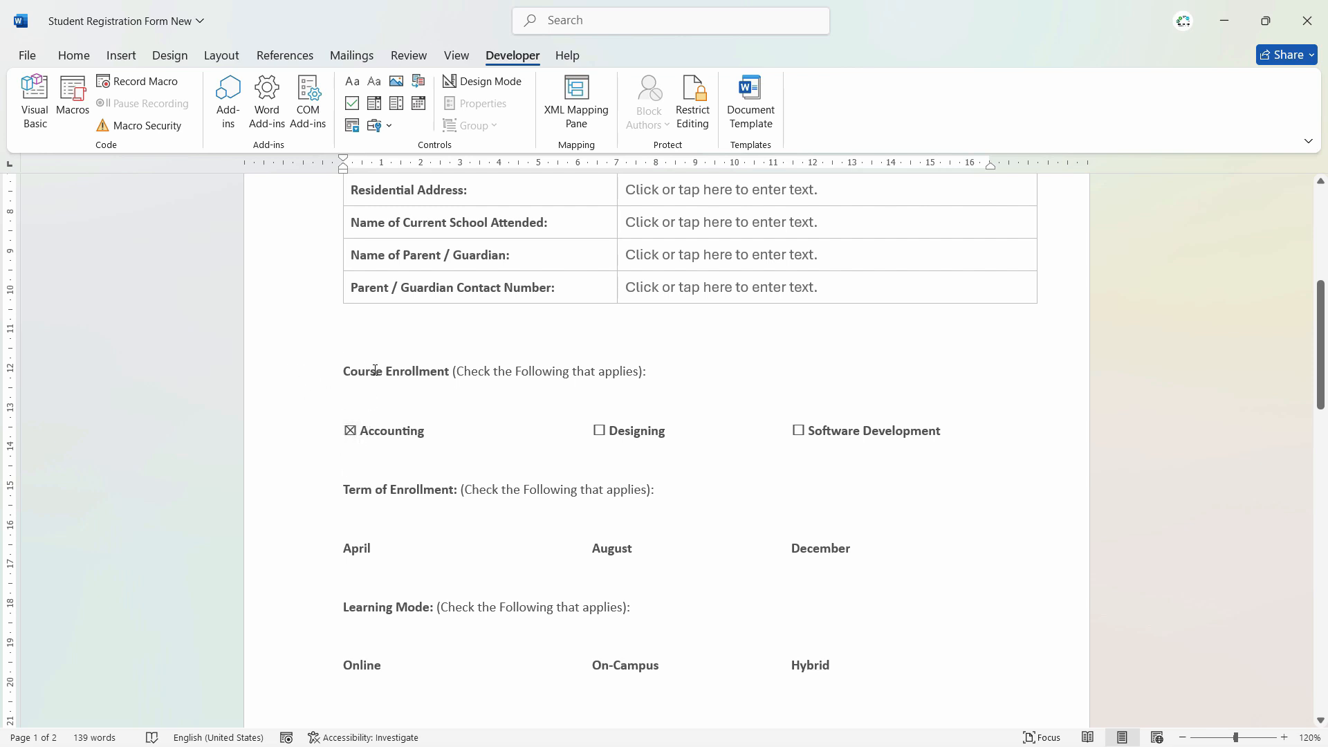
# - Set the Accounting check box's checked symbol to the plain Segoe Fluent Icons checkmark
pyautogui.click(350, 430)
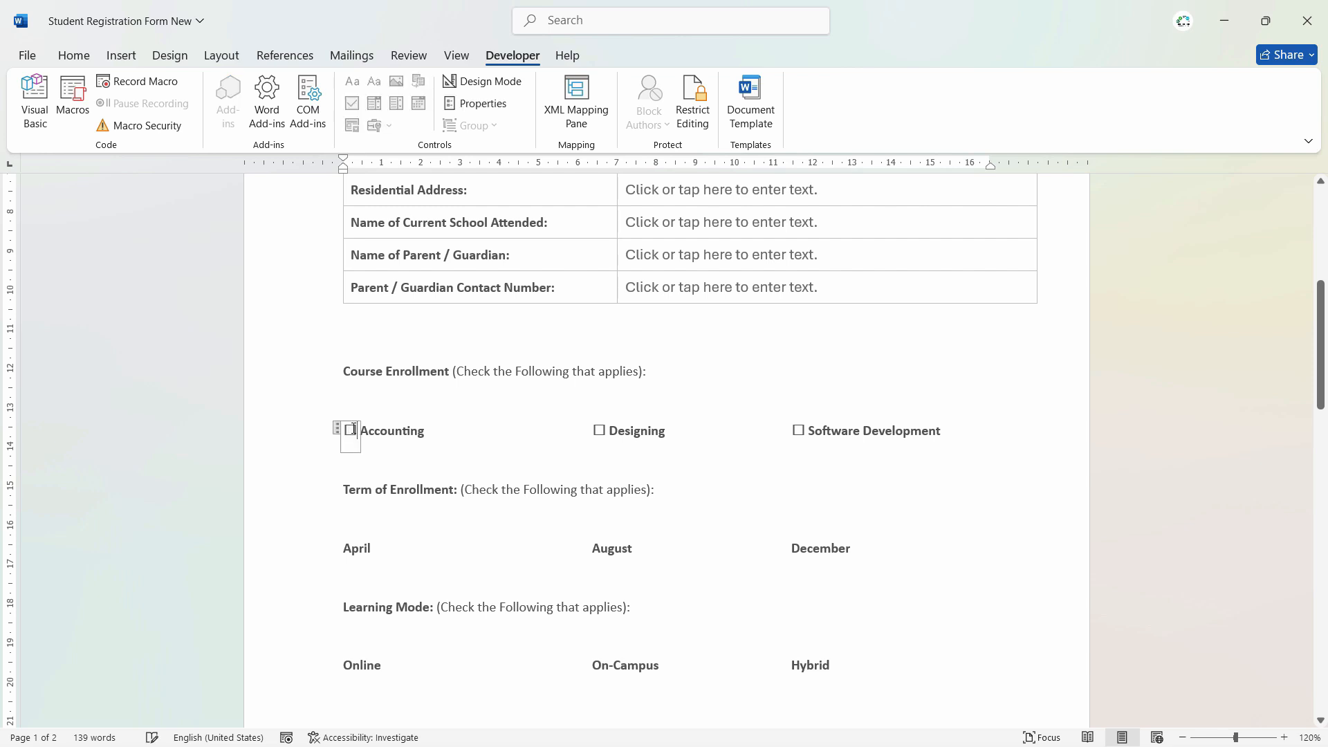
pyautogui.click(494, 109)
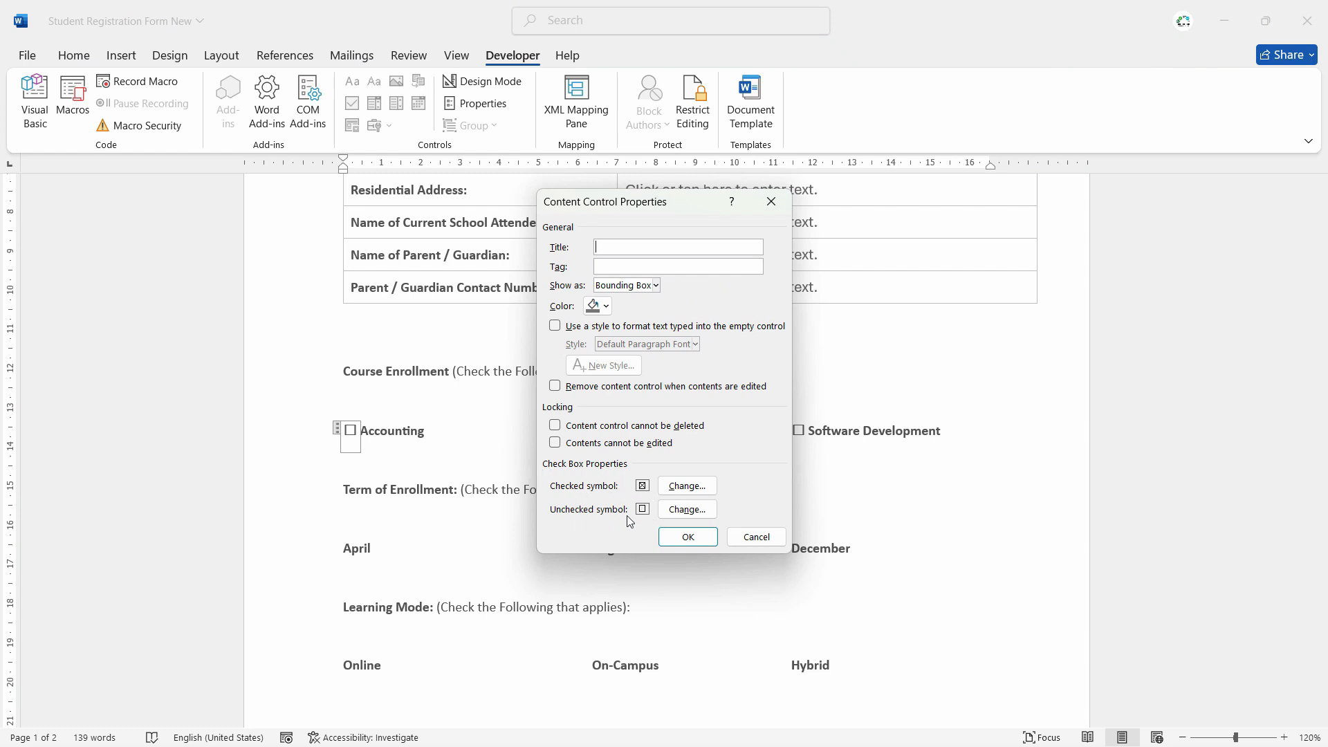
pyautogui.click(694, 488)
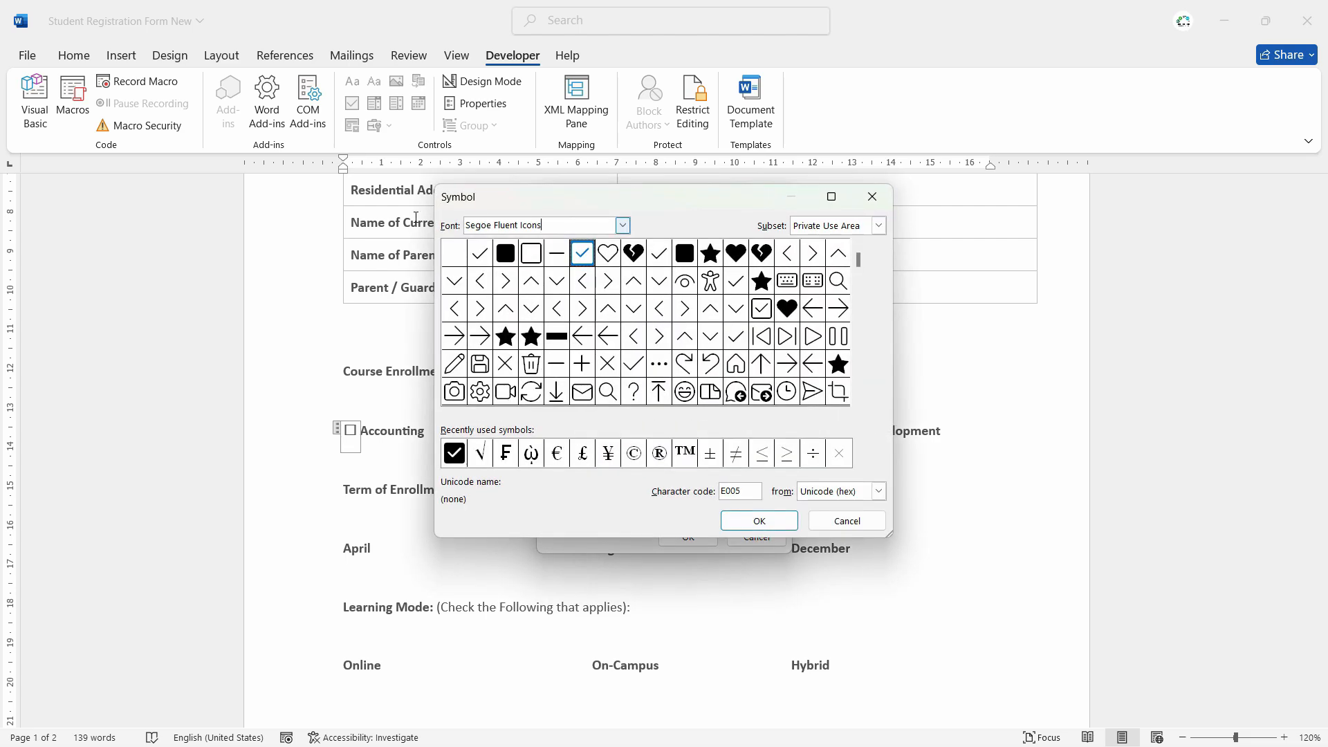
pyautogui.write('seg')
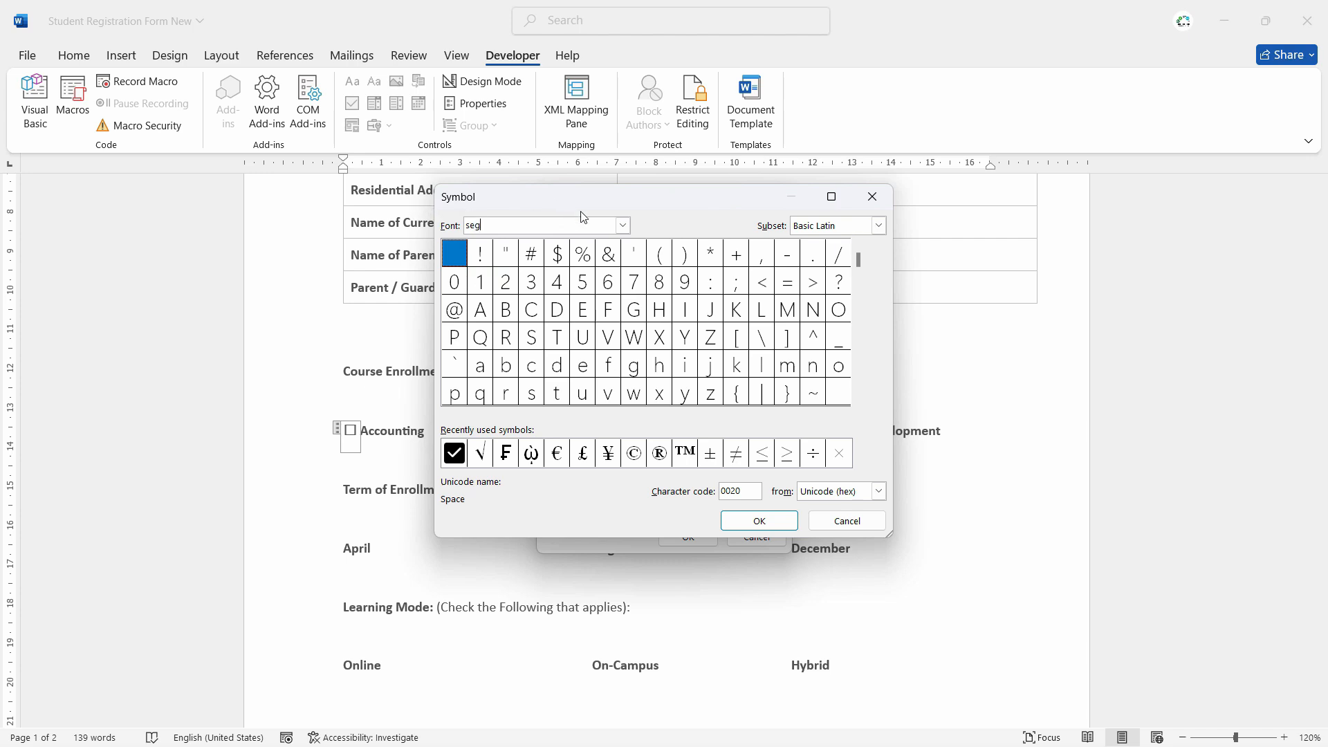
pyautogui.click(623, 227)
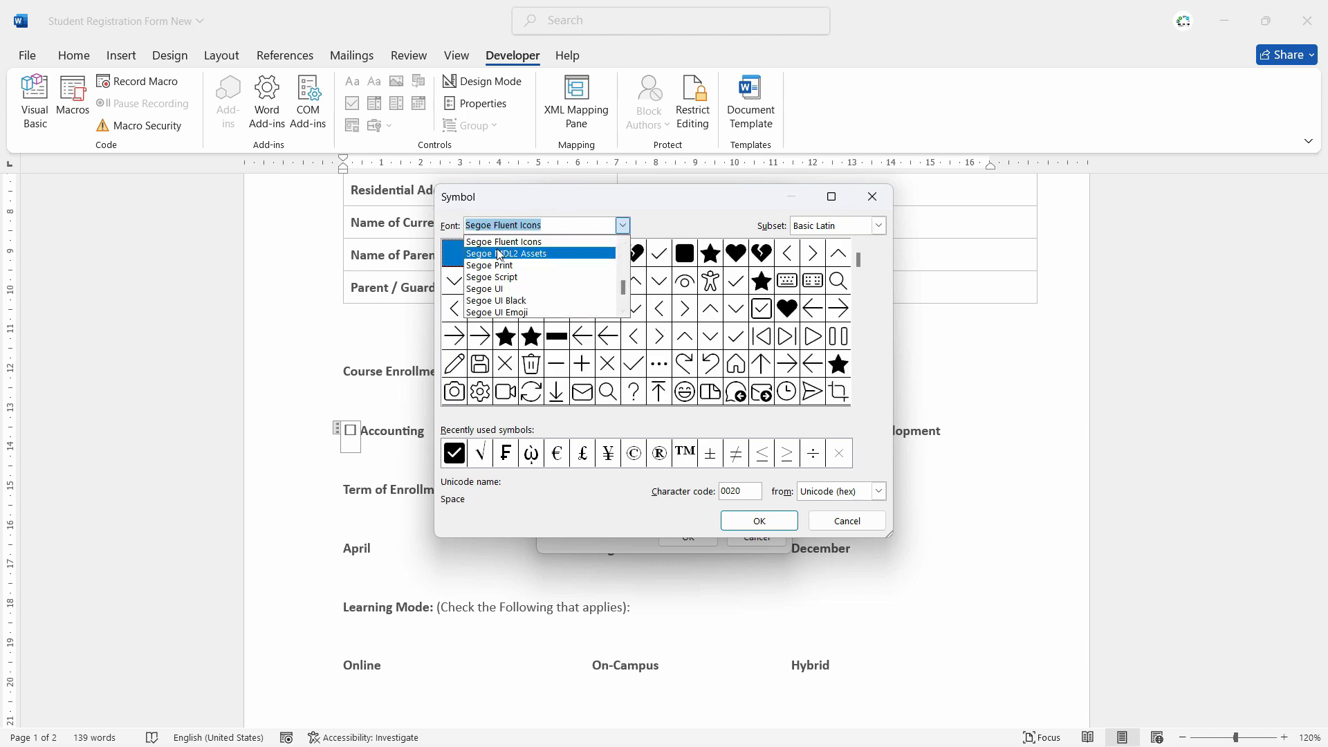
pyautogui.click(536, 244)
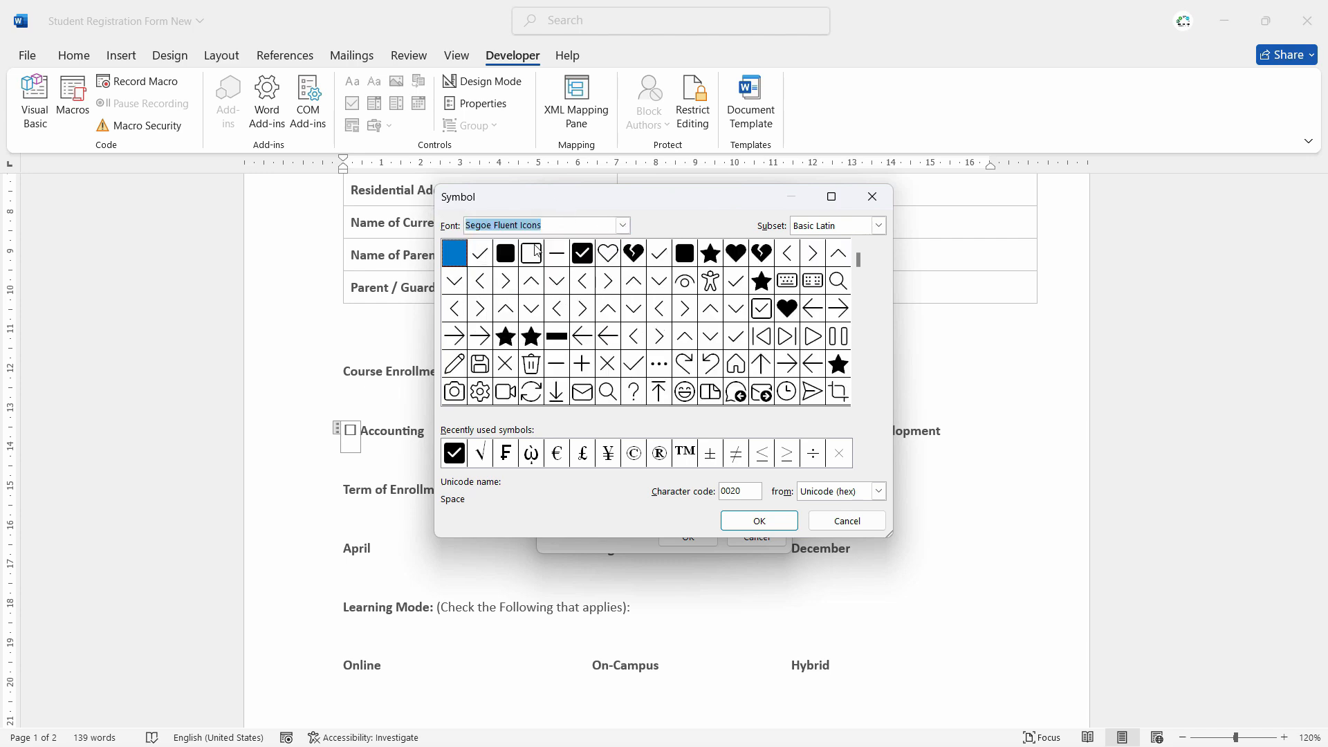
pyautogui.click(481, 261)
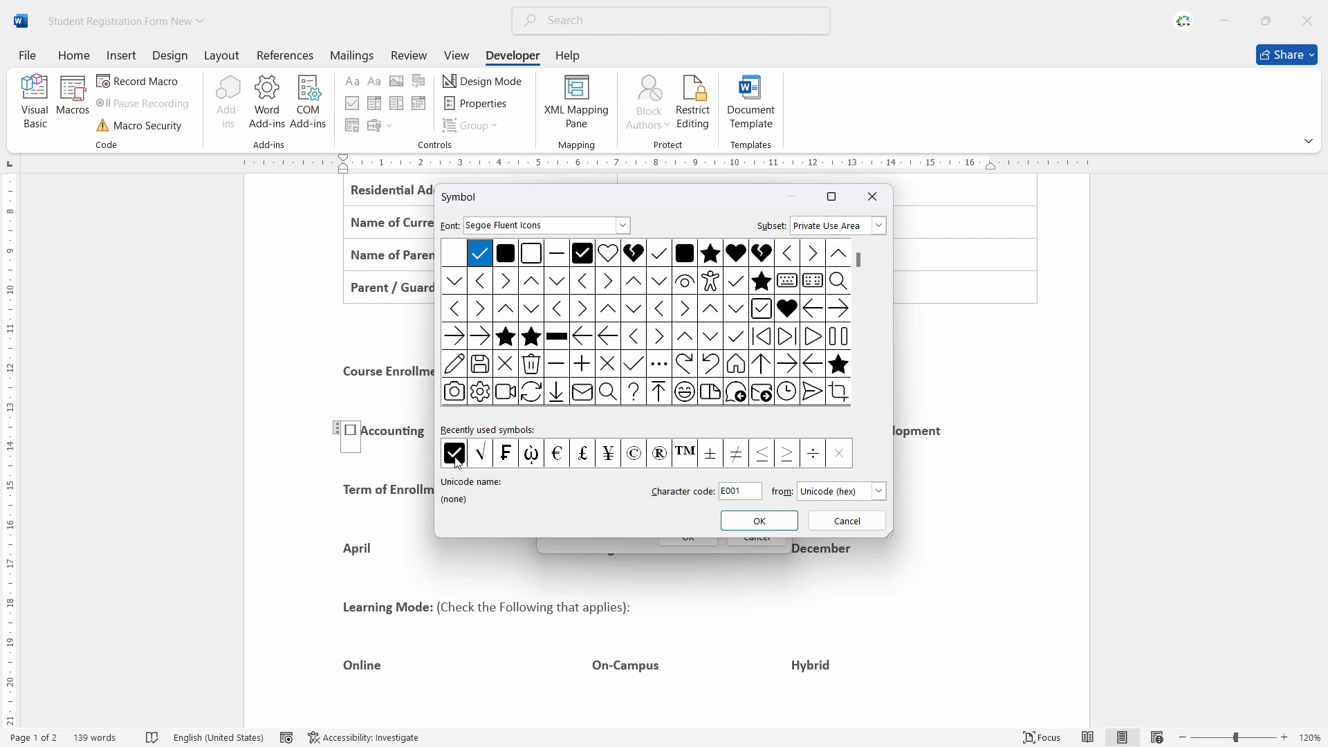
pyautogui.click(583, 257)
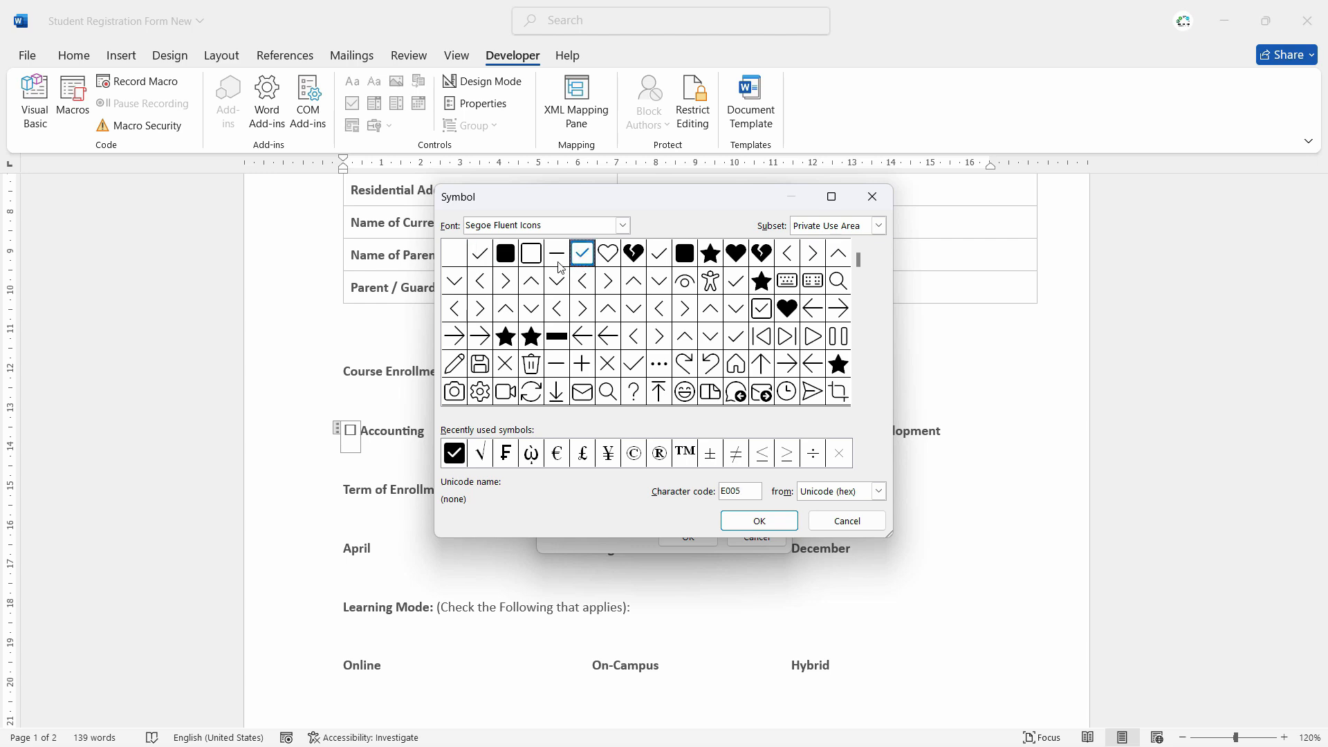
pyautogui.click(559, 257)
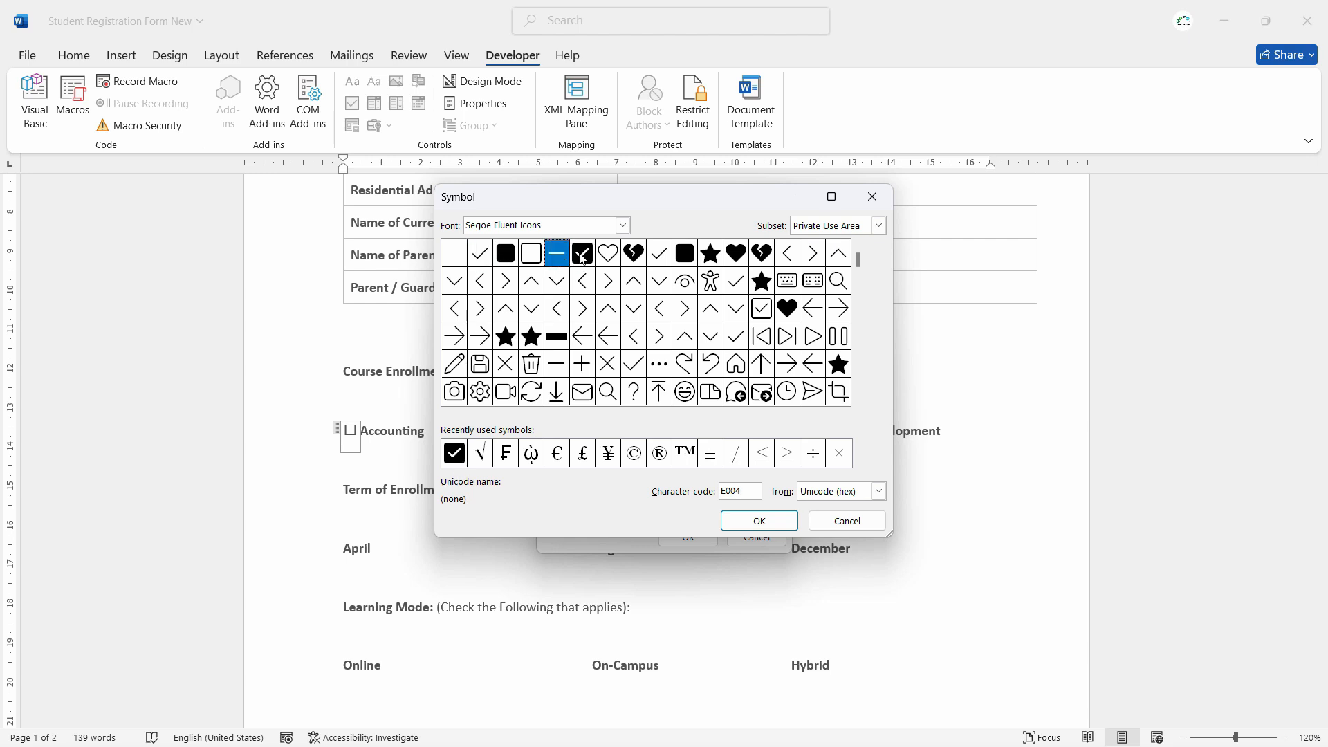
pyautogui.click(481, 258)
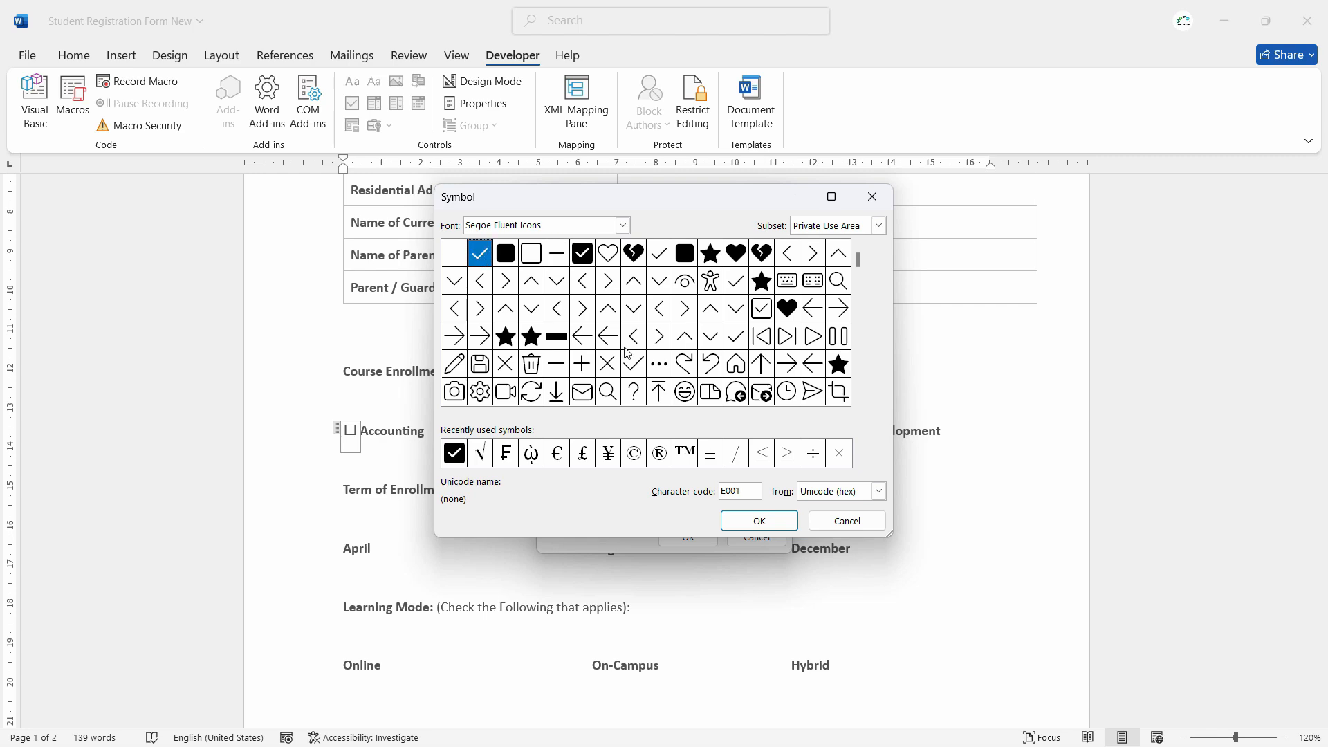
pyautogui.click(758, 522)
pyautogui.press('Return')
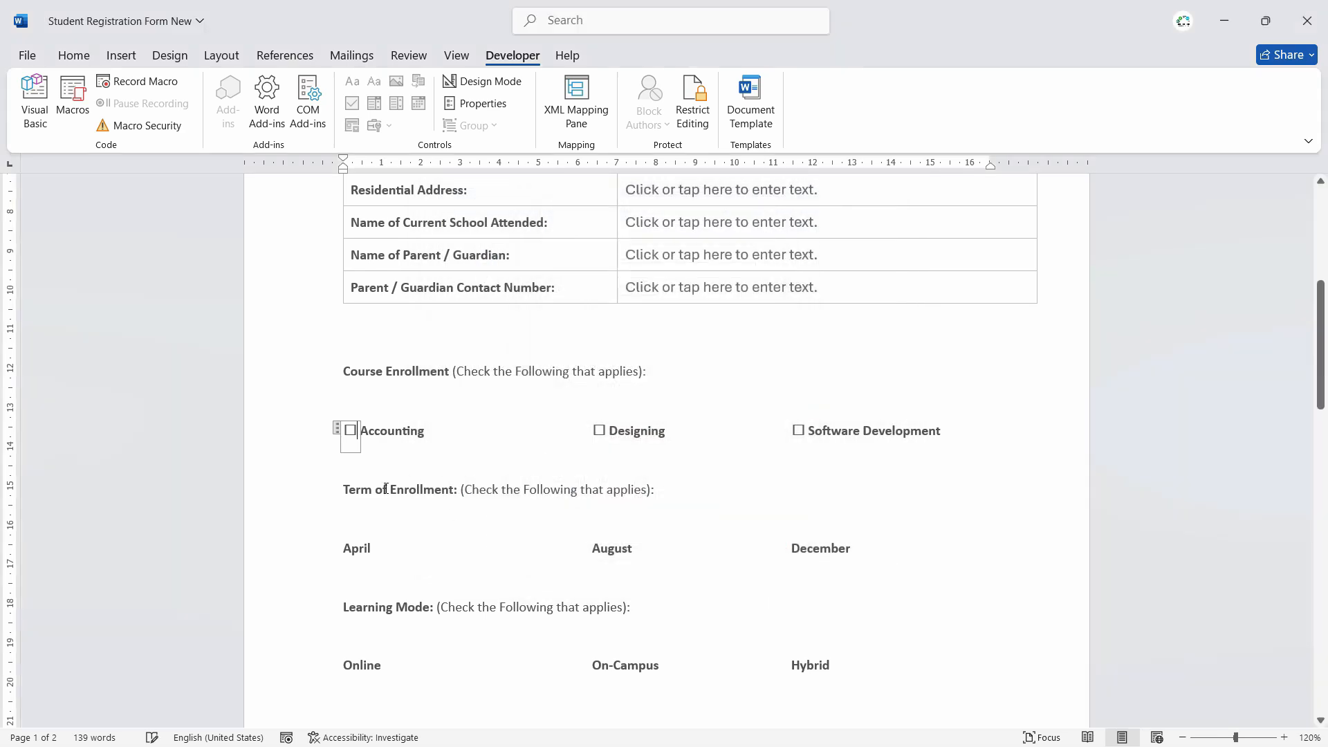
# - Tick Accounting to test the new checkmark, then untick it again
pyautogui.click(351, 431)
pyautogui.click(448, 440)
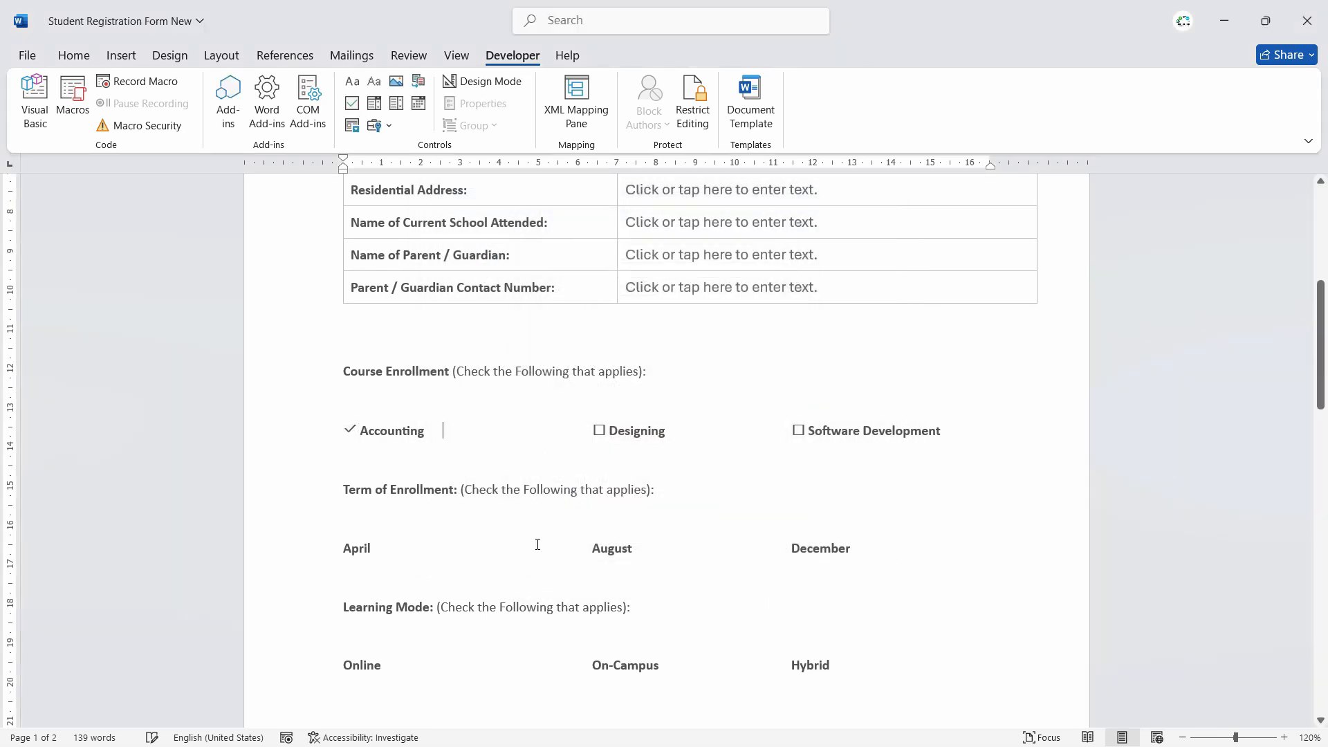
pyautogui.click(350, 430)
pyautogui.click(345, 549)
# - Insert check boxes before the April, August and December term options
pyautogui.click(352, 103)
pyautogui.press('Right')
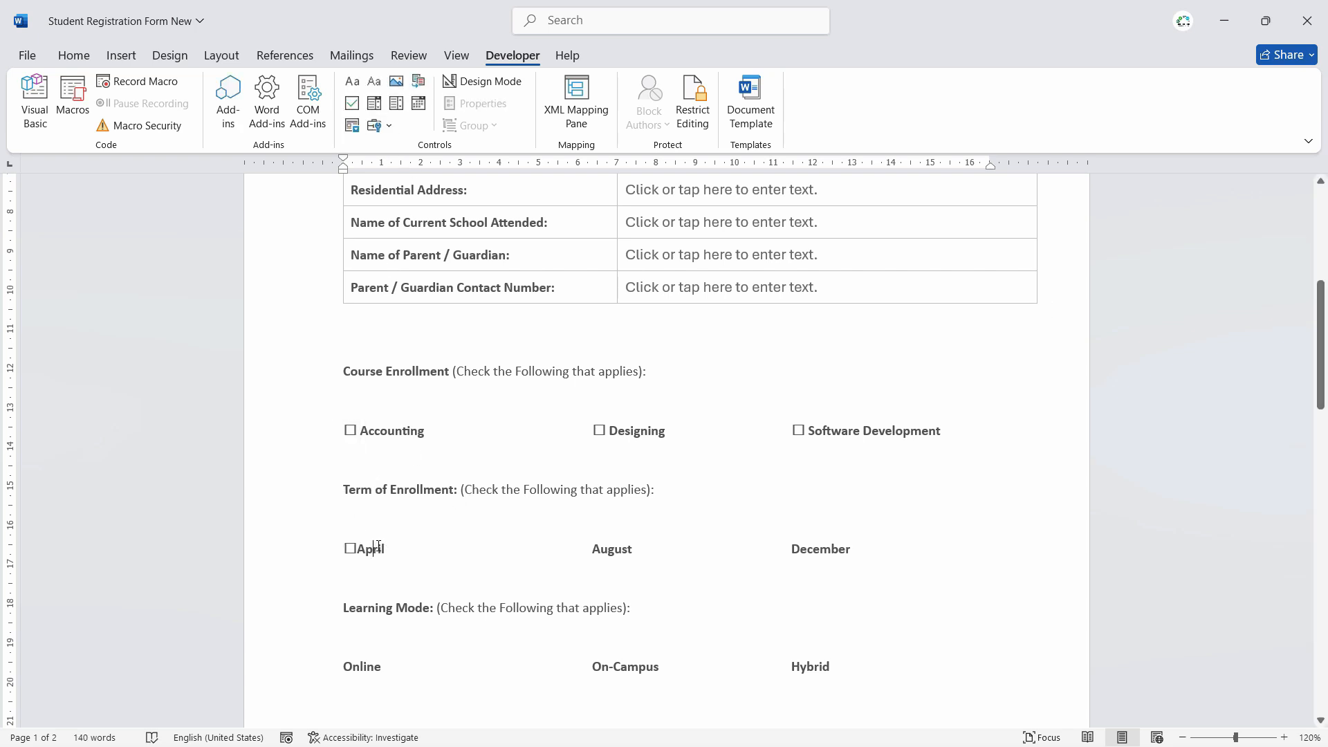
pyautogui.click(594, 553)
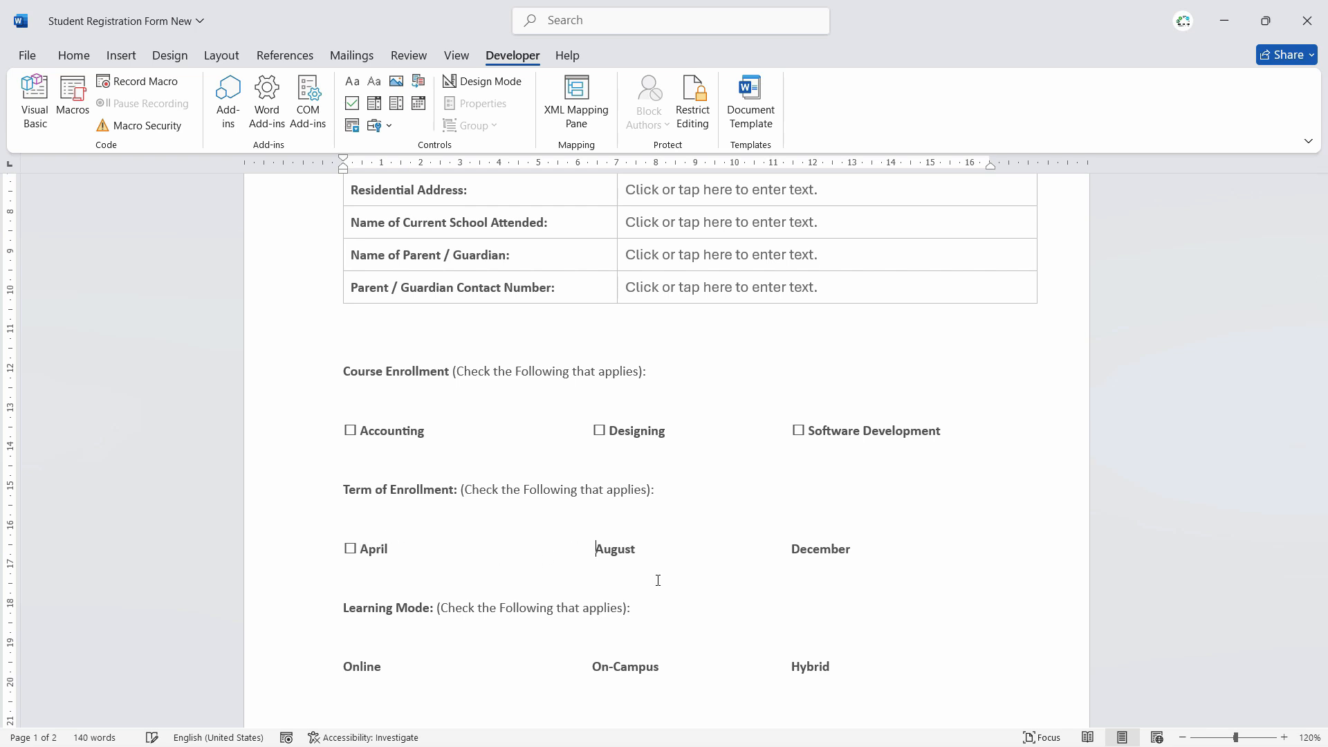
pyautogui.click(352, 103)
pyautogui.click(844, 552)
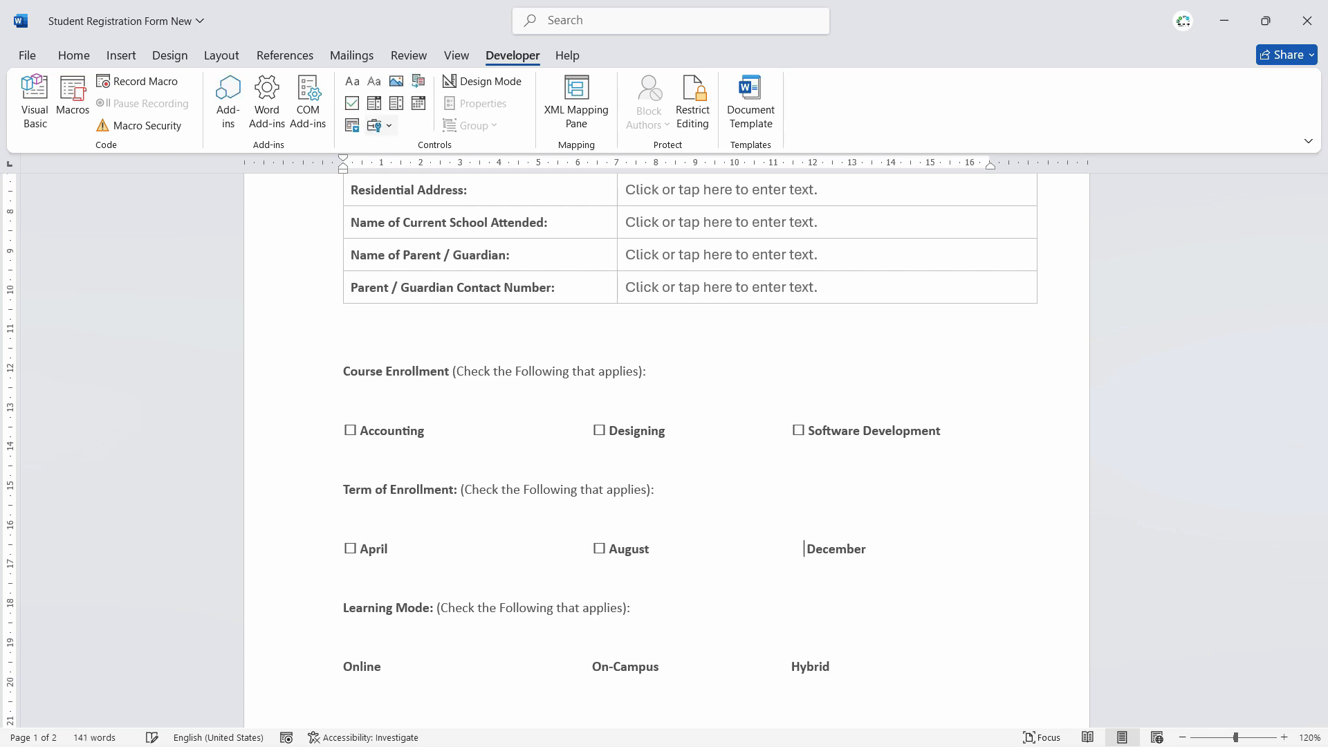
pyautogui.click(352, 103)
pyautogui.click(833, 550)
pyautogui.click(677, 577)
pyautogui.scroll(-3, 677, 575)
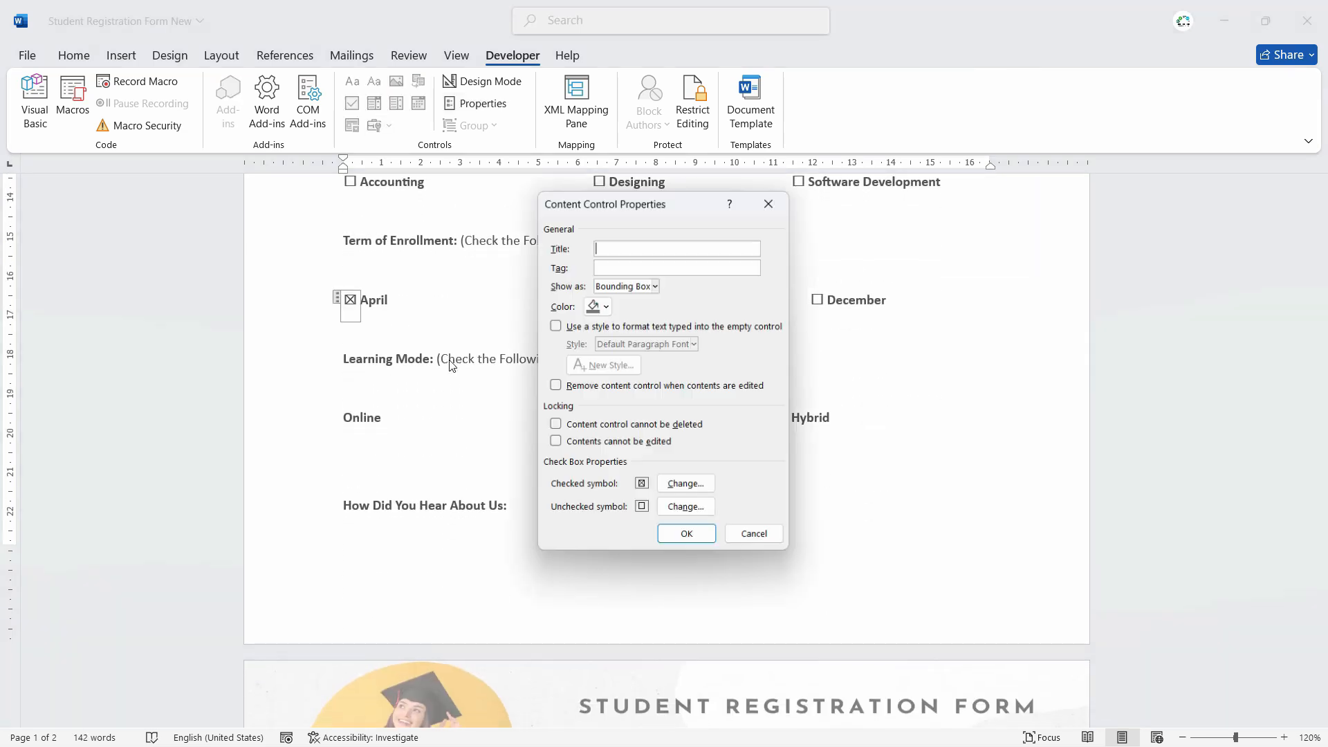
# - Make April's check box show a tick from the recently used symbols when checked
pyautogui.click(685, 483)
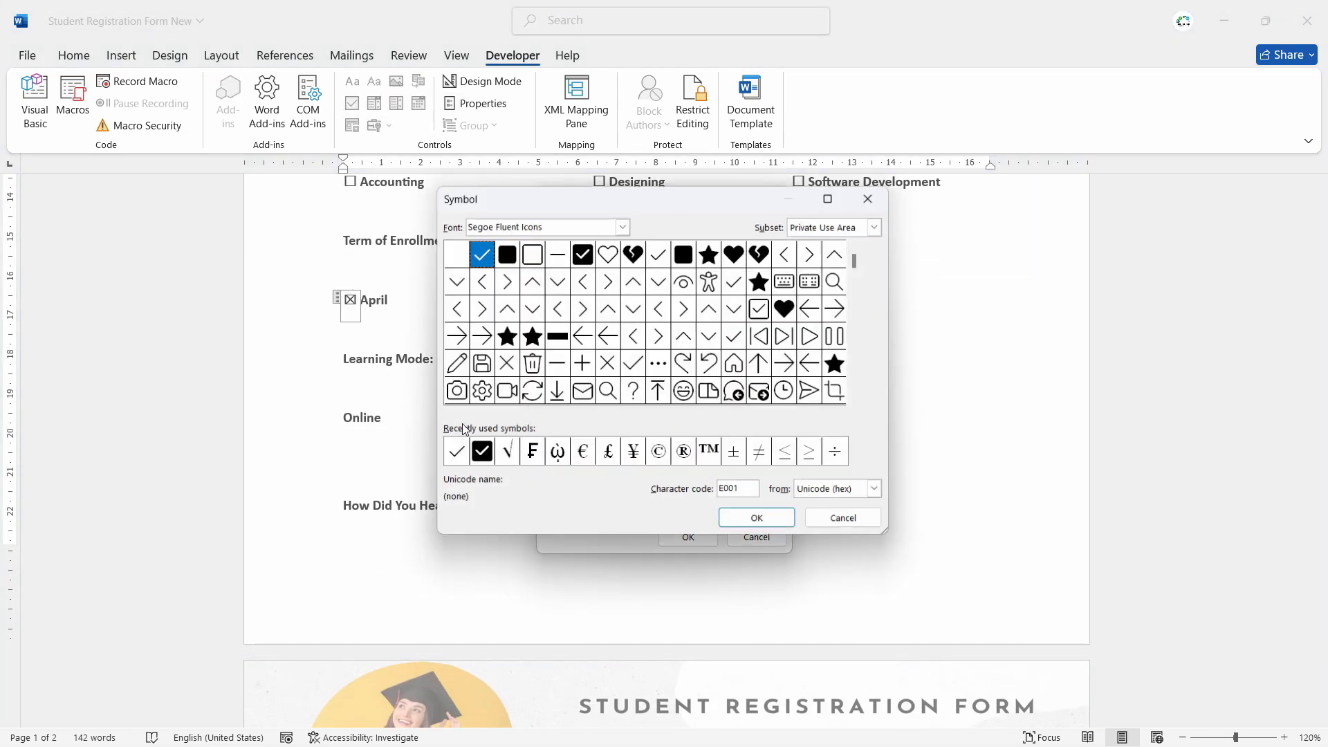
pyautogui.click(458, 458)
pyautogui.click(778, 525)
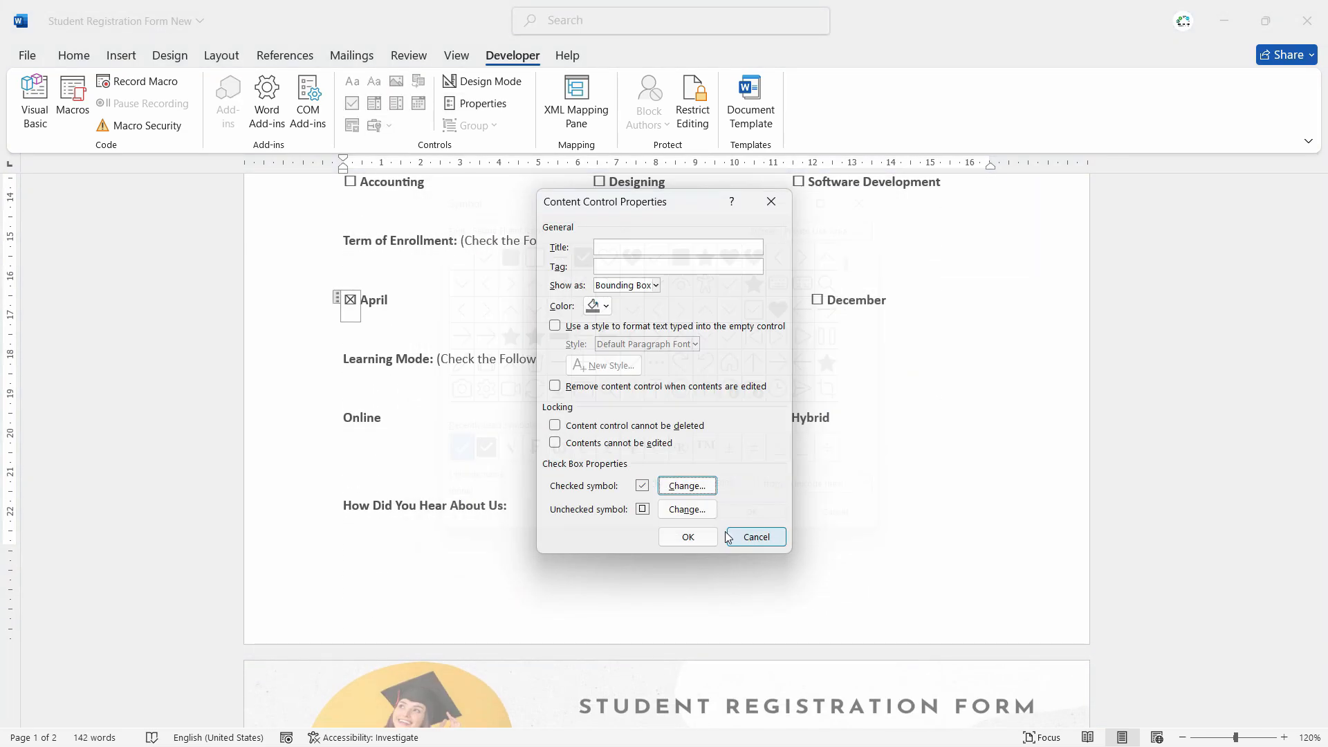
pyautogui.click(717, 537)
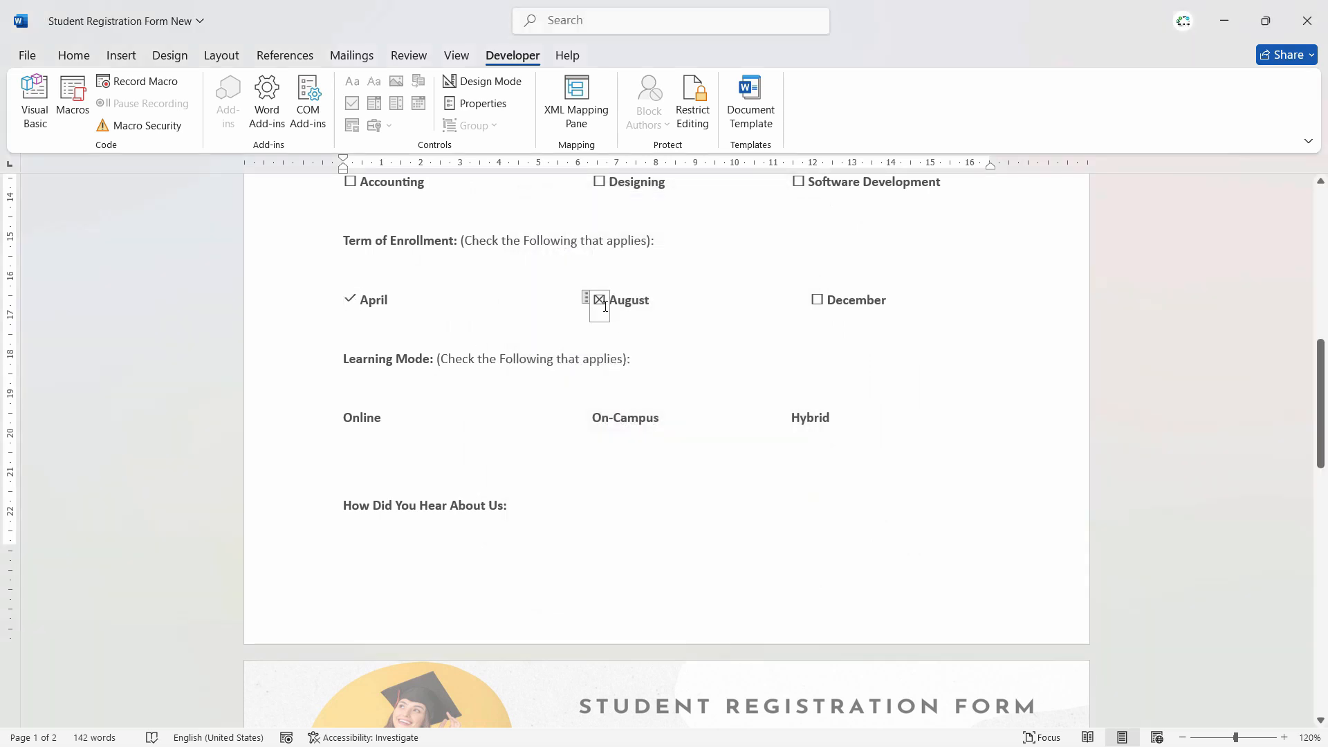
pyautogui.click(467, 103)
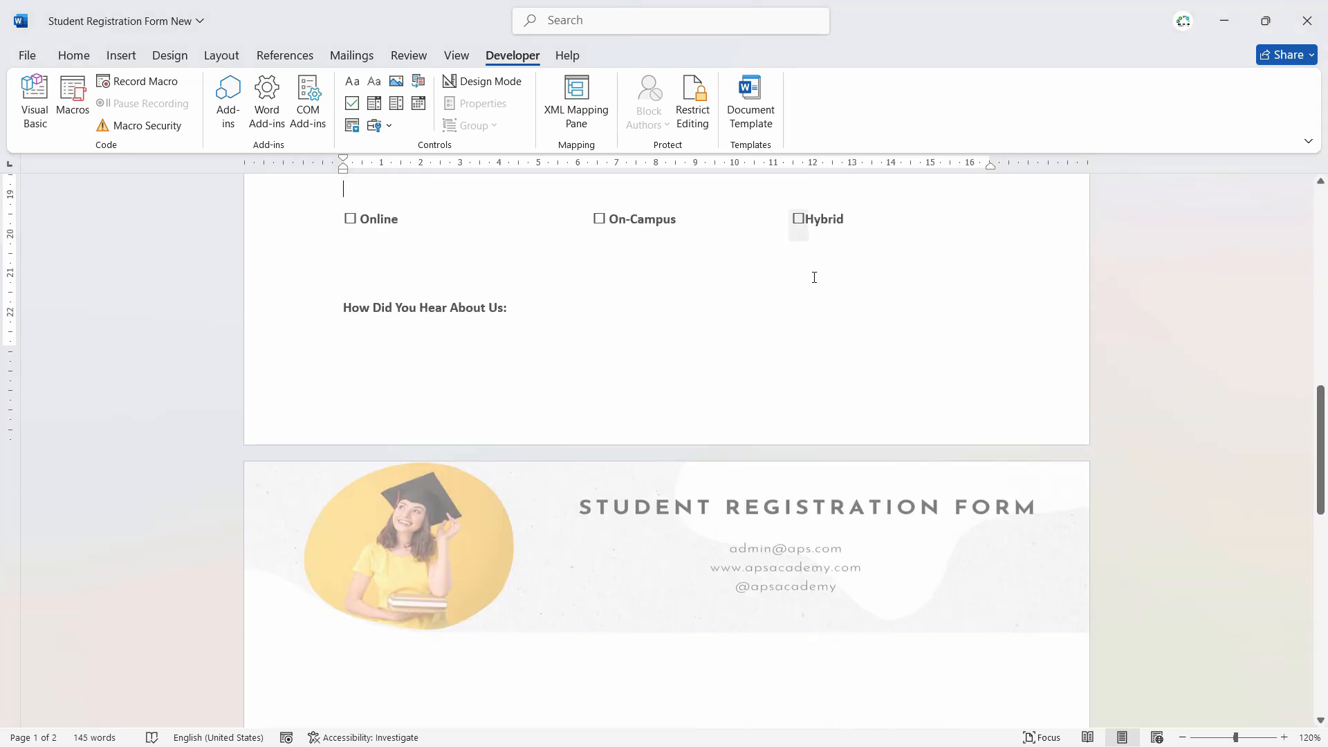
pyautogui.scroll(1, 850, 342)
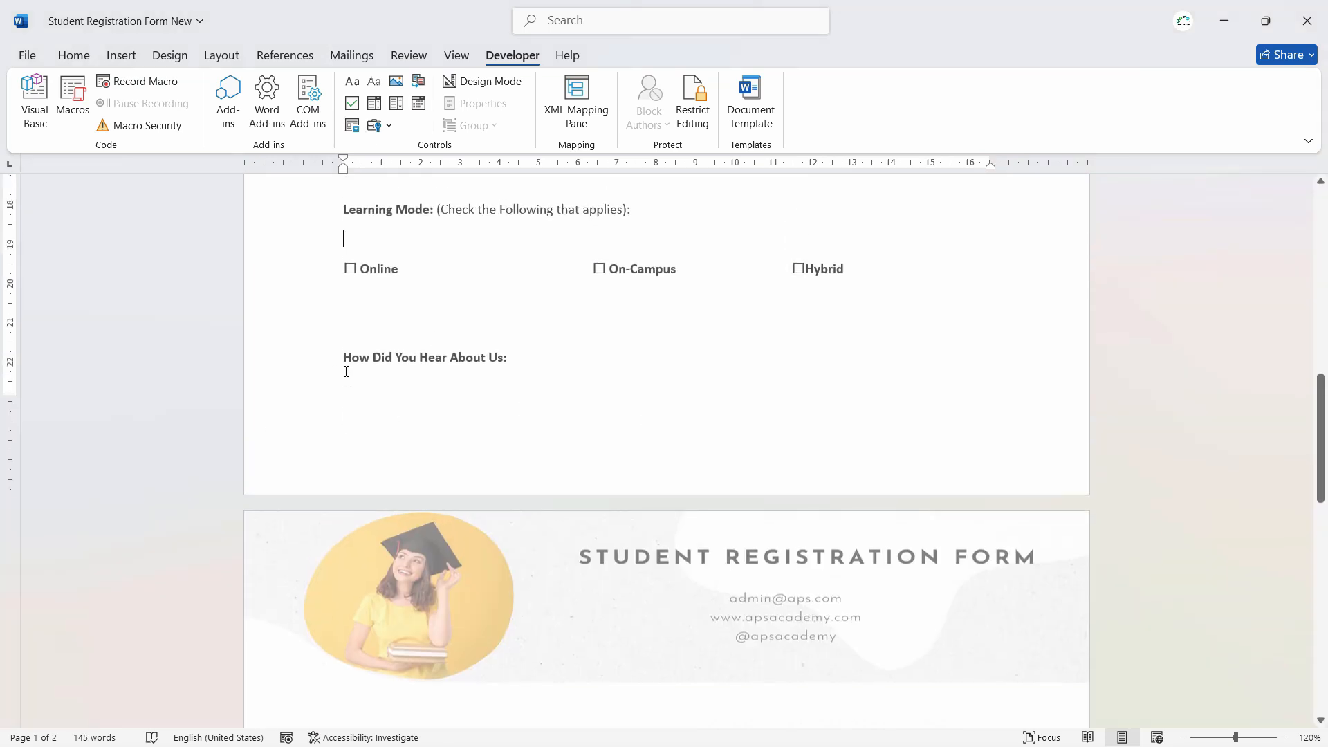
pyautogui.click(409, 392)
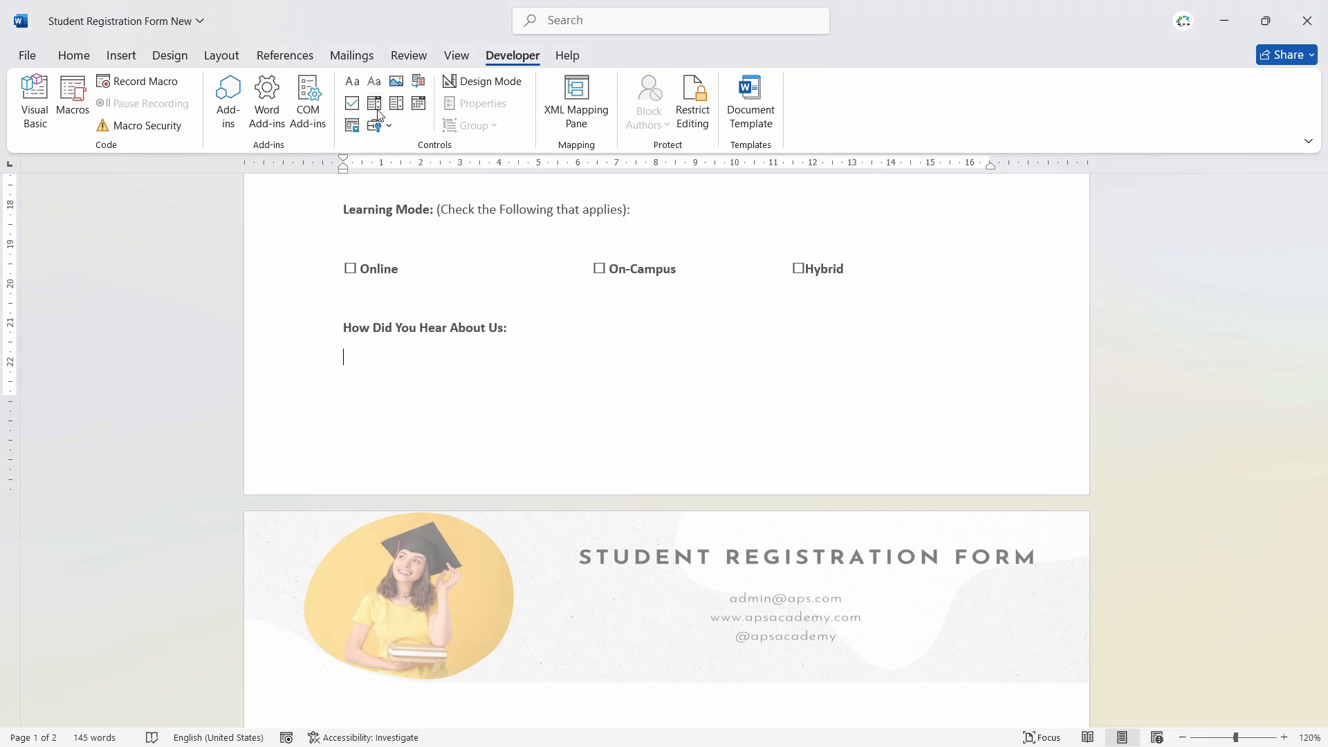
# - Insert a drop-down list content control under How Did You Hear About Us and open its properties
pyautogui.click(379, 115)
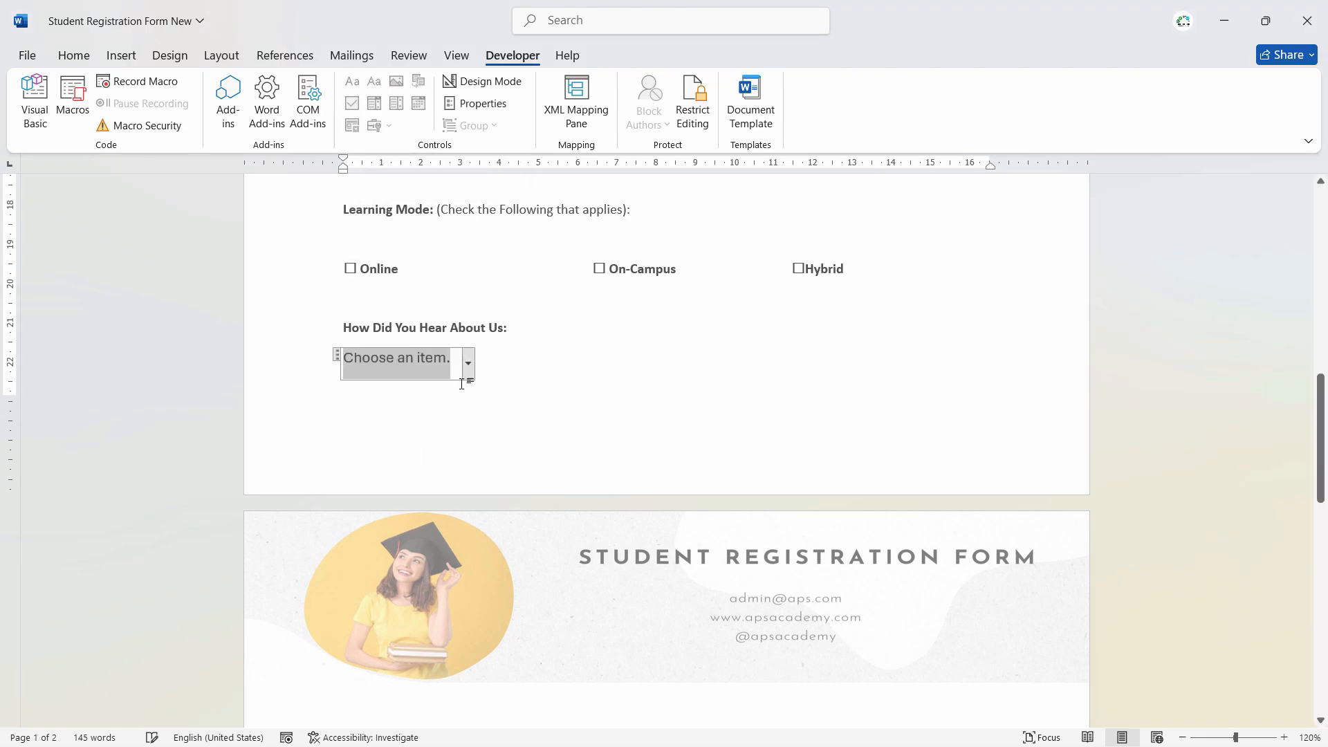
pyautogui.rightClick(418, 369)
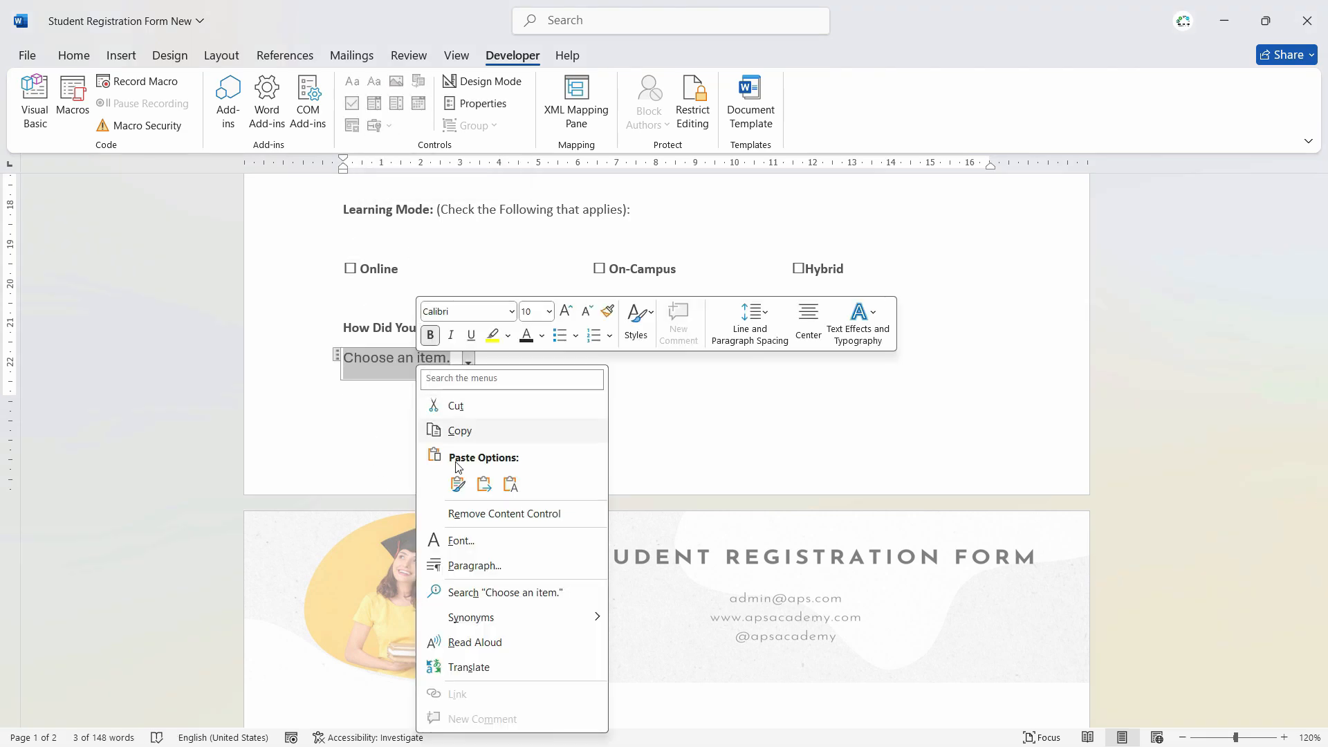
pyautogui.click(460, 564)
# - Add the choices Facebook, Google Ads, Google Search, Linked in and Tv Ad, and save them
pyautogui.click(757, 450)
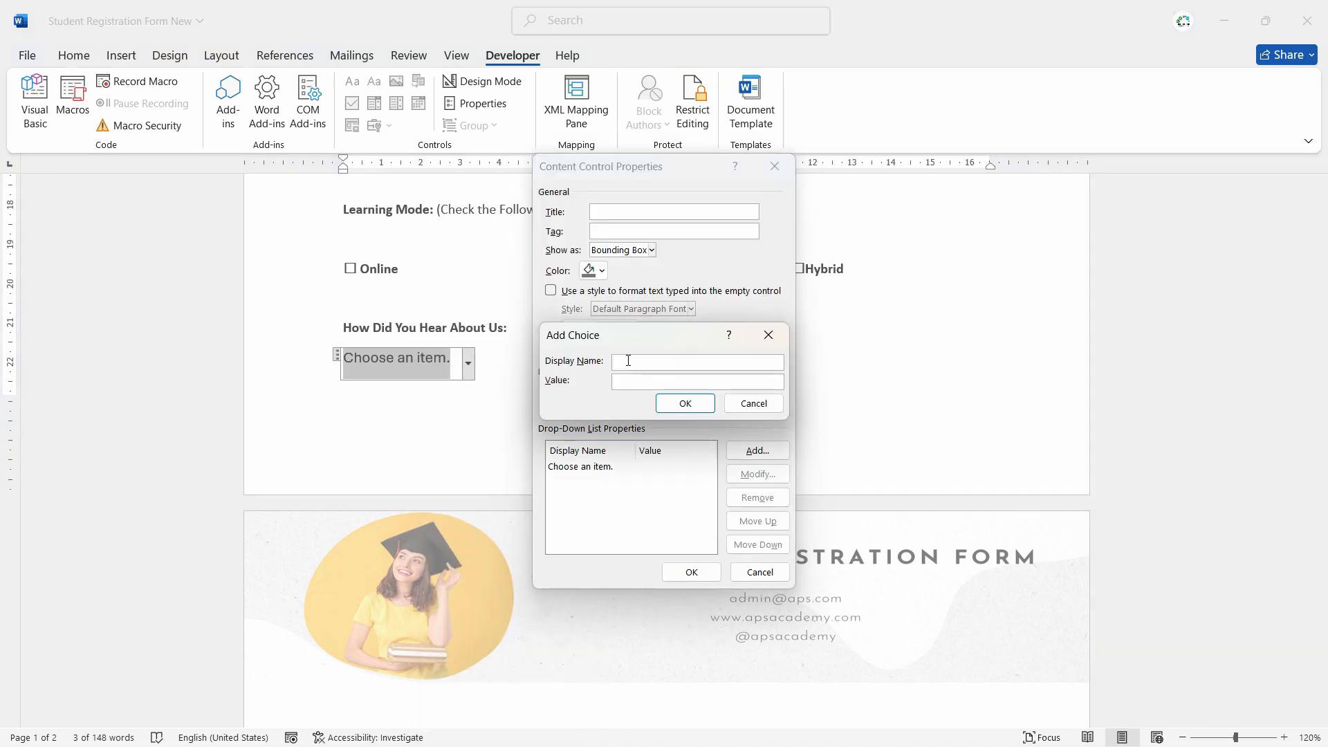
pyautogui.write('Facebook')
pyautogui.press('Return')
pyautogui.press('Return')
pyautogui.write('Goodgle Ads')
pyautogui.press('Return')
pyautogui.press('Return')
pyautogui.write('GFoo')
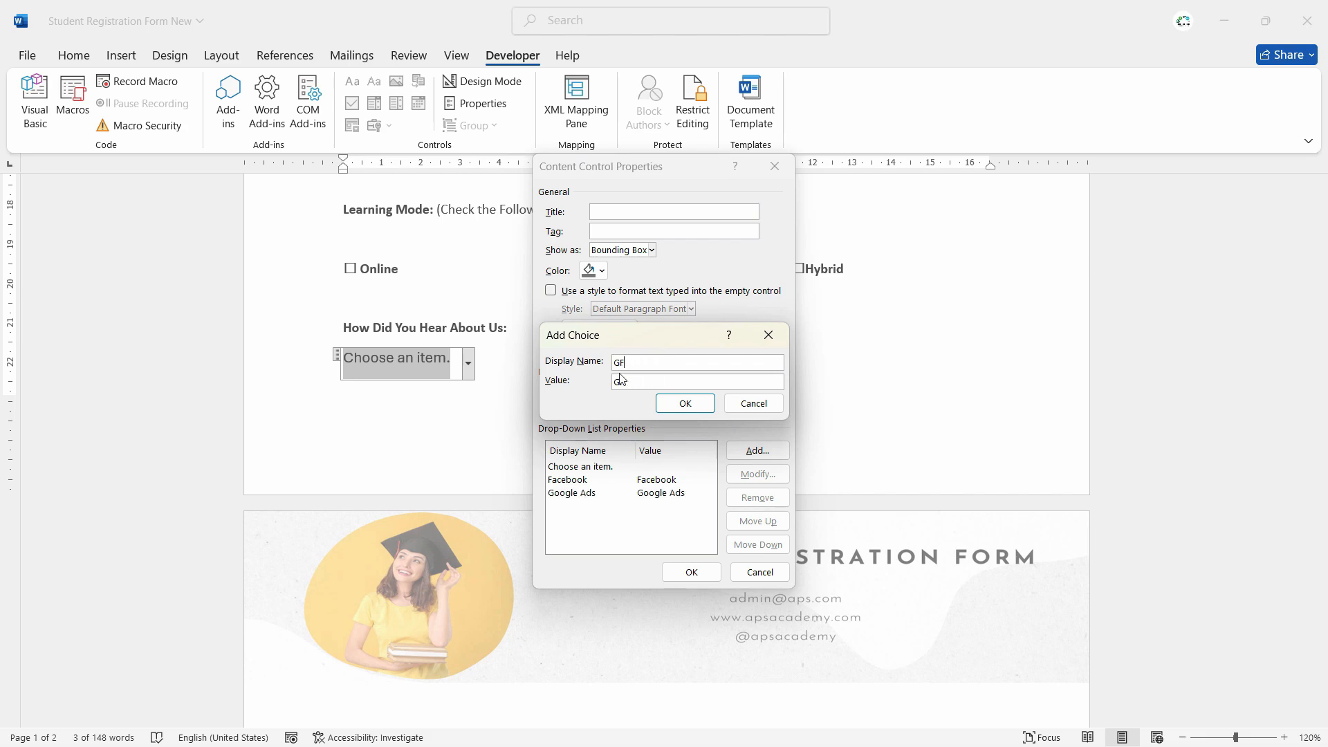
pyautogui.write('ogle Search')
pyautogui.press('Return')
pyautogui.press('Return')
pyautogui.write('Linked in')
pyautogui.press('Return')
pyautogui.press('Return')
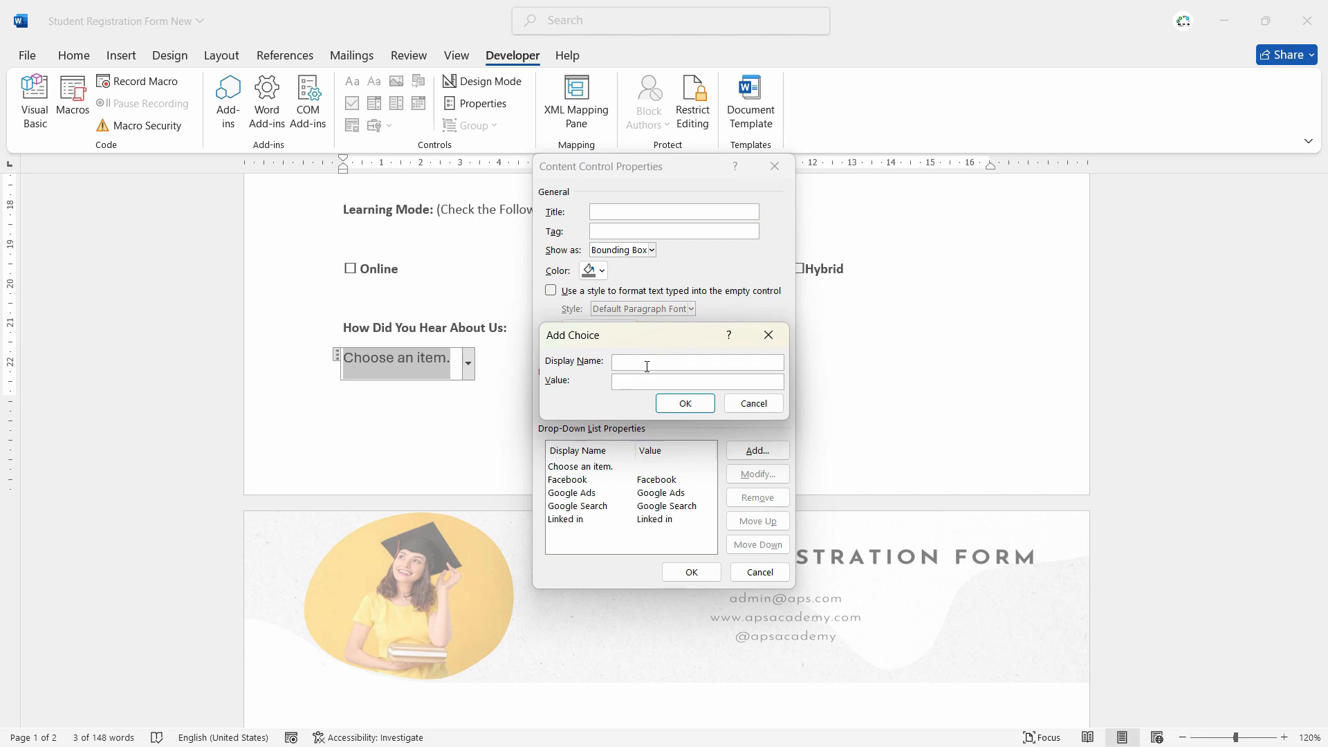
pyautogui.write('Tv Ad')
pyautogui.press('Return')
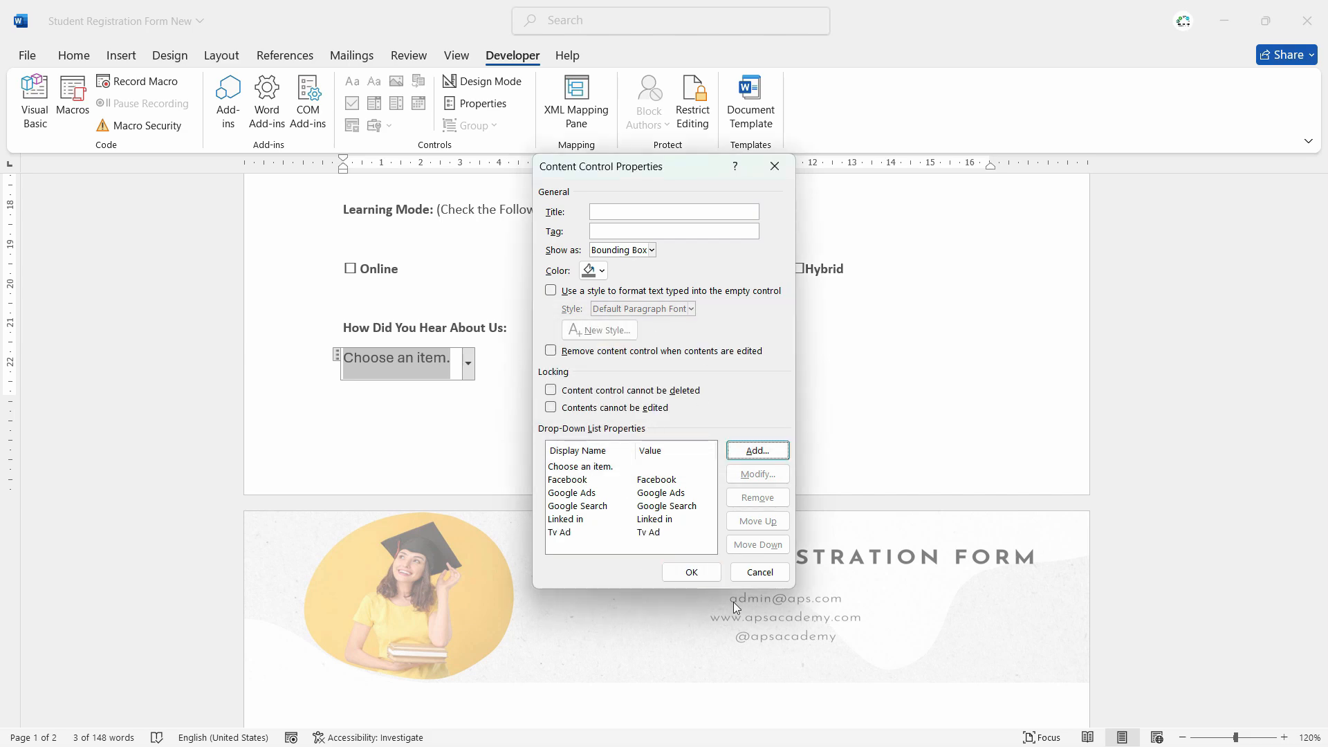
pyautogui.click(689, 573)
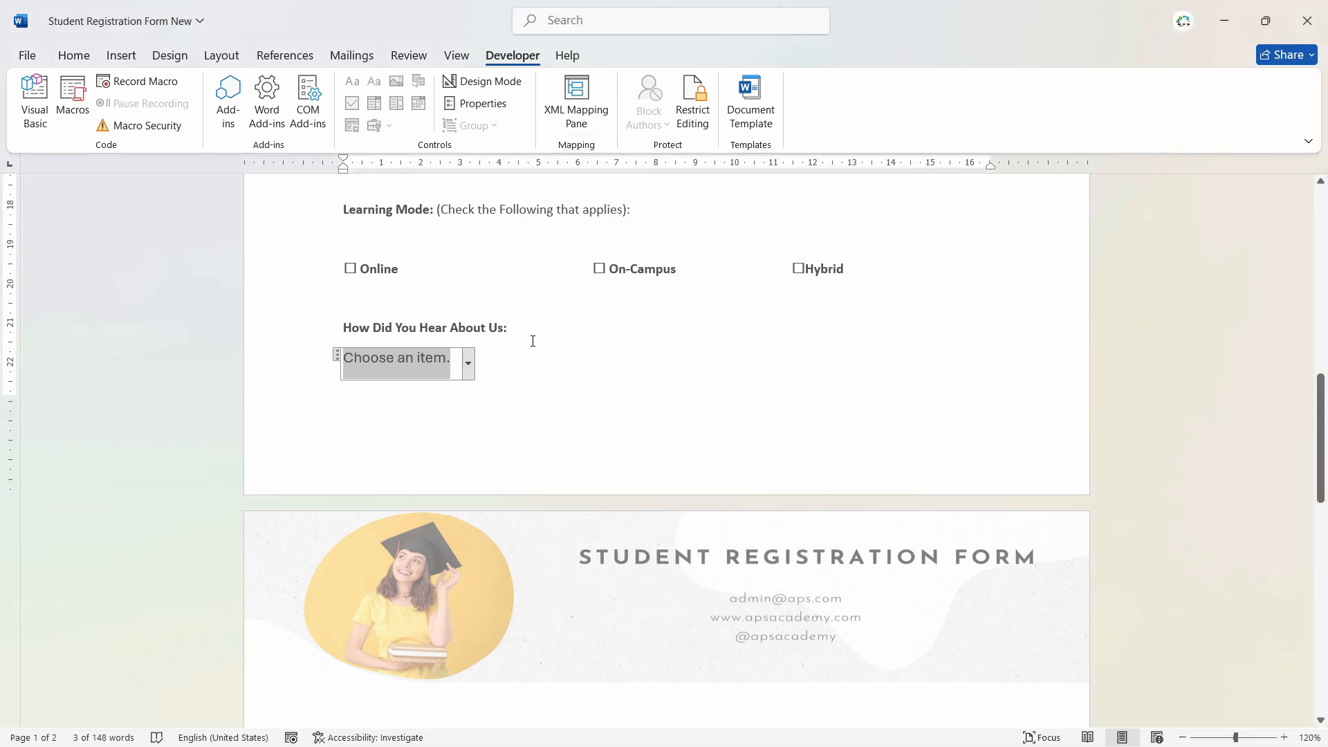
# - Check the drop-down's answer list without choosing, then save the document
pyautogui.click(468, 364)
pyautogui.click(519, 374)
pyautogui.hotkey('ctrl', 's')
# - Enter Instagram Ad as the How Did You Hear About Us answer and scroll to the Declaration
pyautogui.write('Instagr')
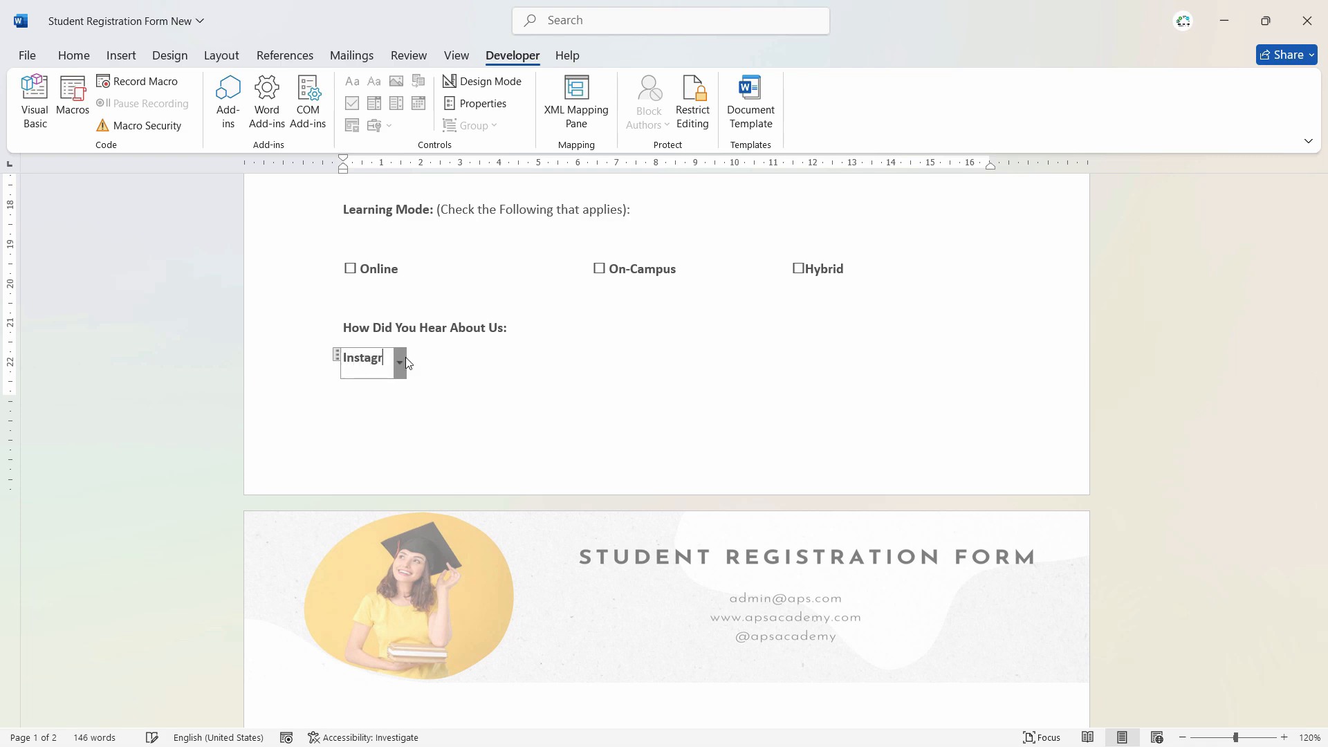
pyautogui.write('am Ad')
pyautogui.click(762, 436)
pyautogui.moveTo(1320, 485)
pyautogui.mouseDown()
pyautogui.moveTo(1320, 438)
pyautogui.moveTo(1321, 486)
pyautogui.mouseUp()
pyautogui.click(383, 354)
pyautogui.click(521, 401)
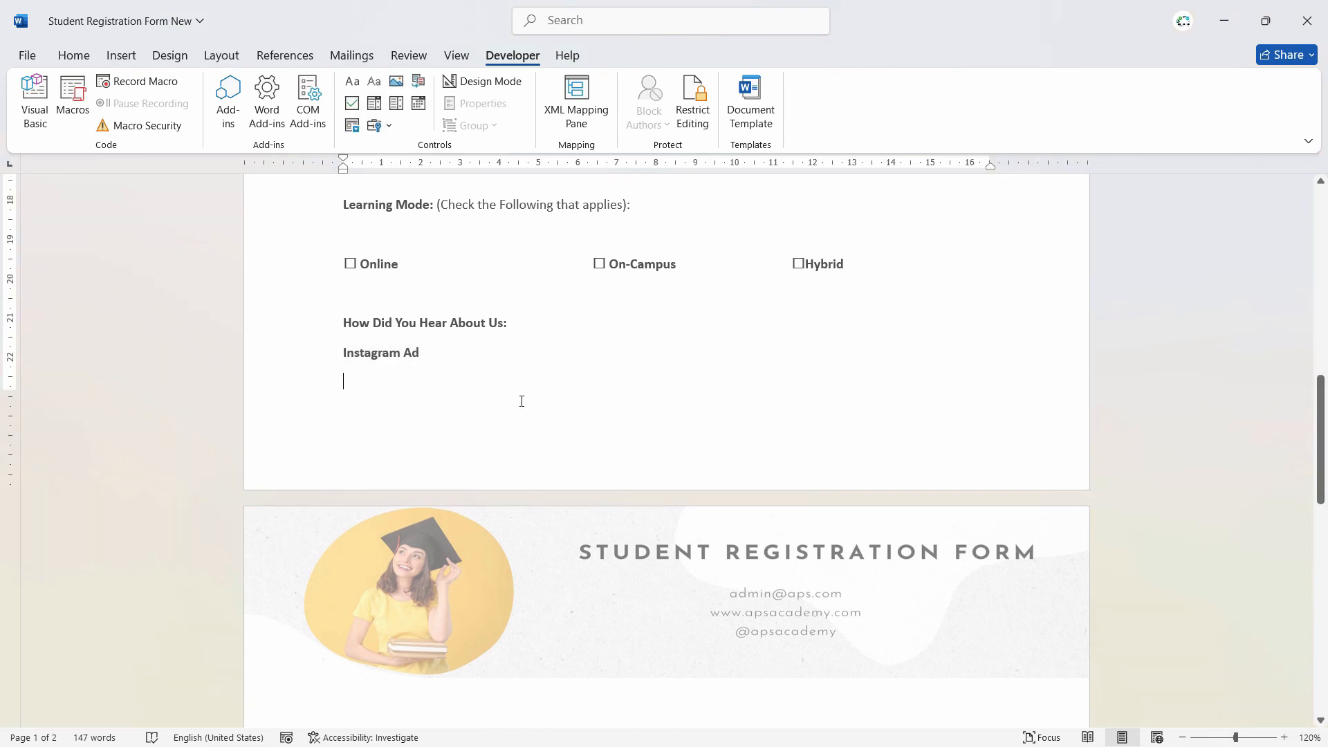
pyautogui.moveTo(1321, 383); pyautogui.dragTo(1321, 473)
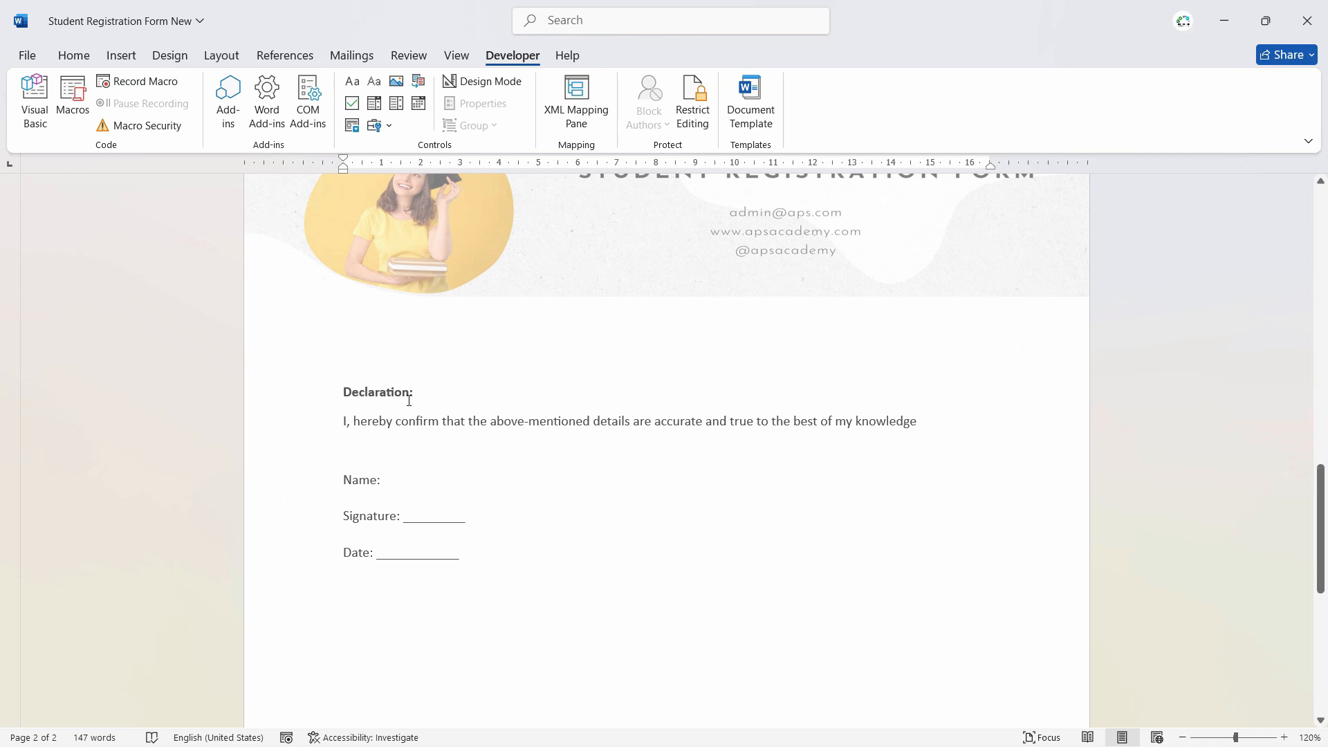
# - Scroll from the Declaration and Signature lines back up to the Full Name entry
pyautogui.scroll(15, 1246, 509)
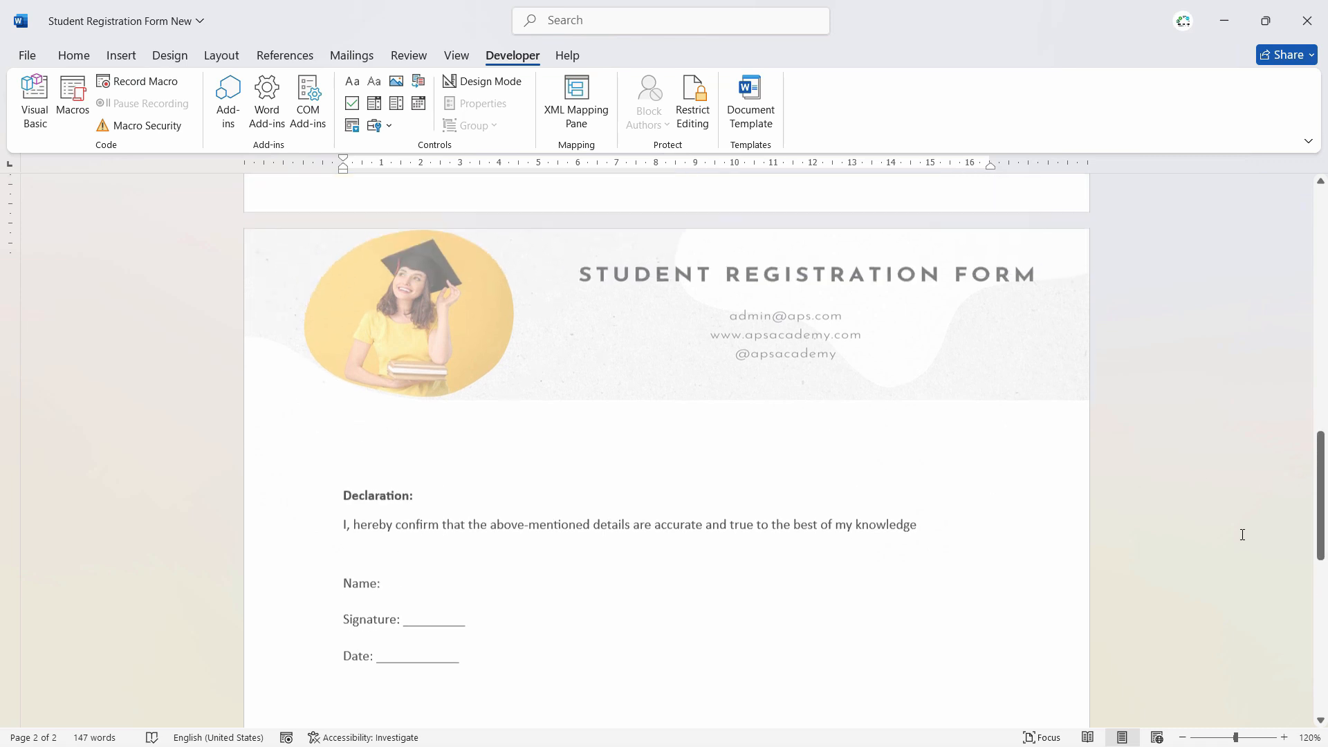
pyautogui.moveTo(1324, 292); pyautogui.dragTo(1324, 250)
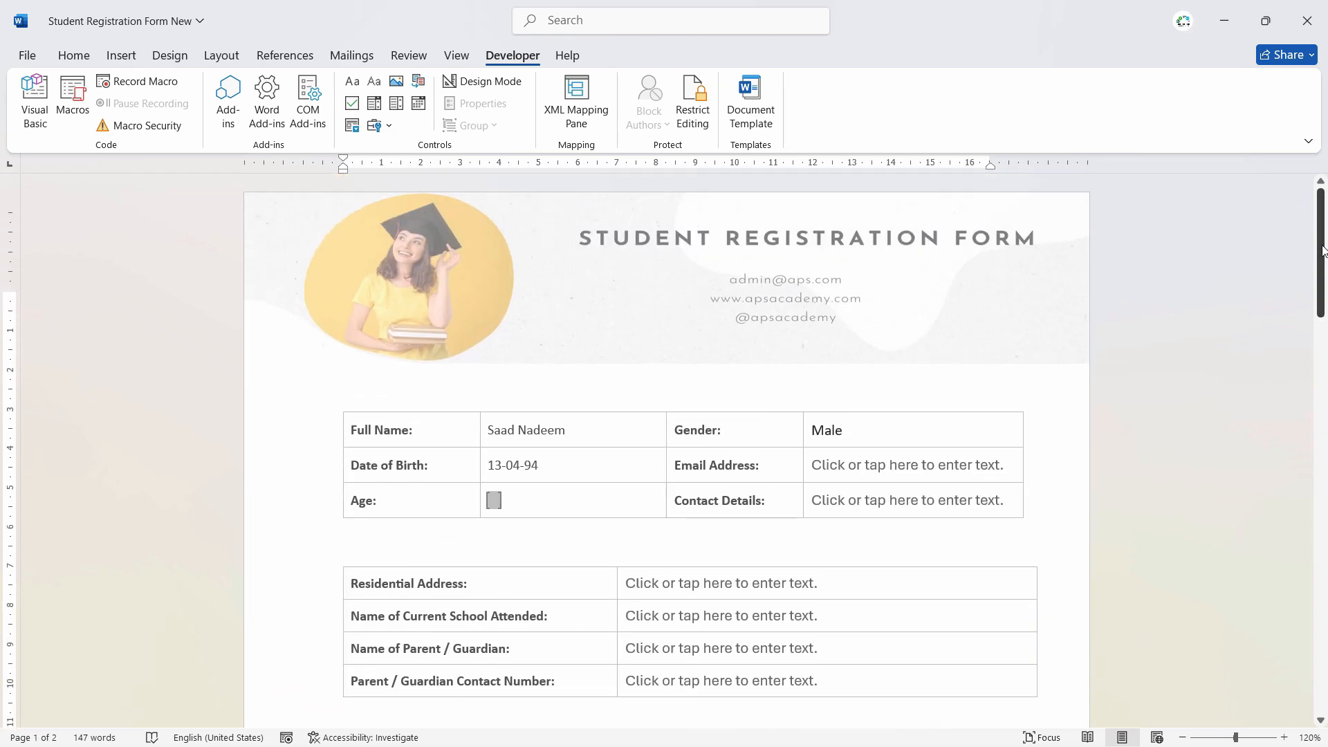
pyautogui.moveTo(1323, 251); pyautogui.dragTo(1323, 503)
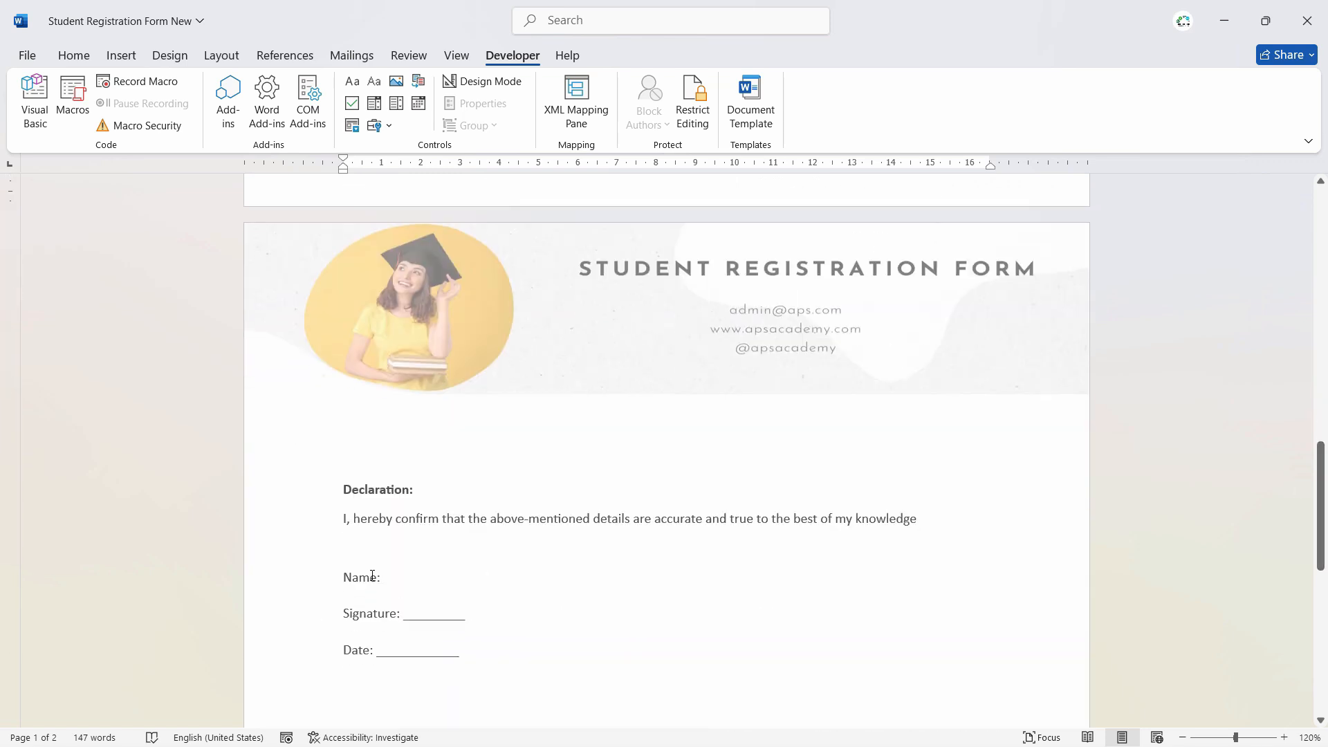
pyautogui.click(348, 521)
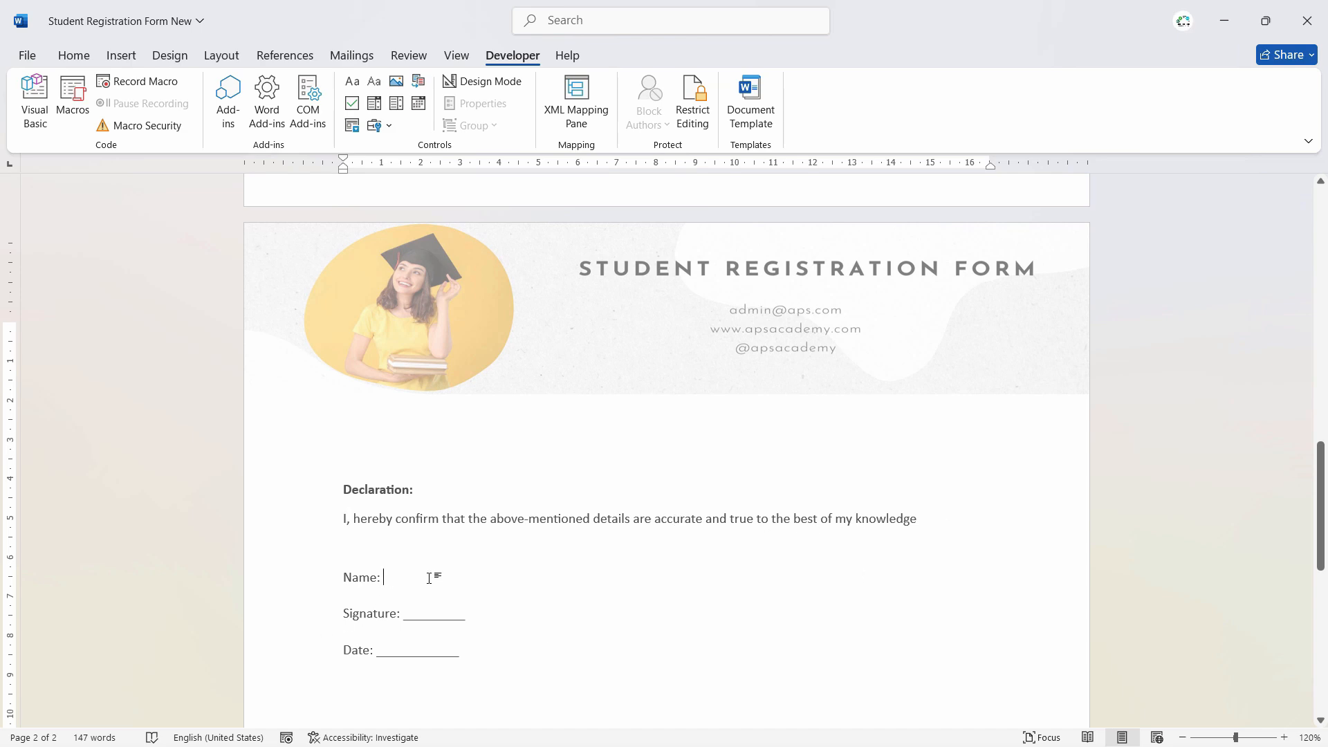
pyautogui.click(431, 613)
pyautogui.moveTo(1321, 514); pyautogui.dragTo(1324, 262)
pyautogui.click(568, 430)
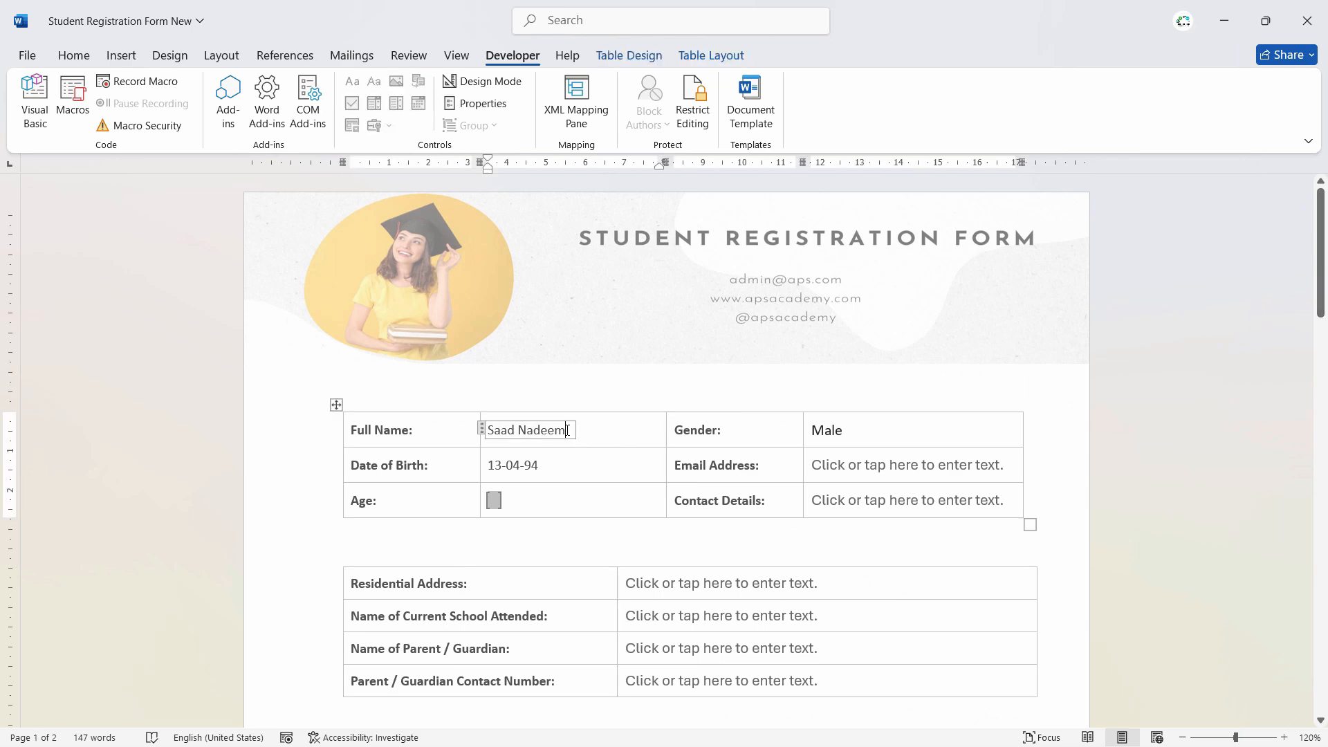
# - Delete the Full Name content control and insert a legacy text form field there
pyautogui.click(483, 429)
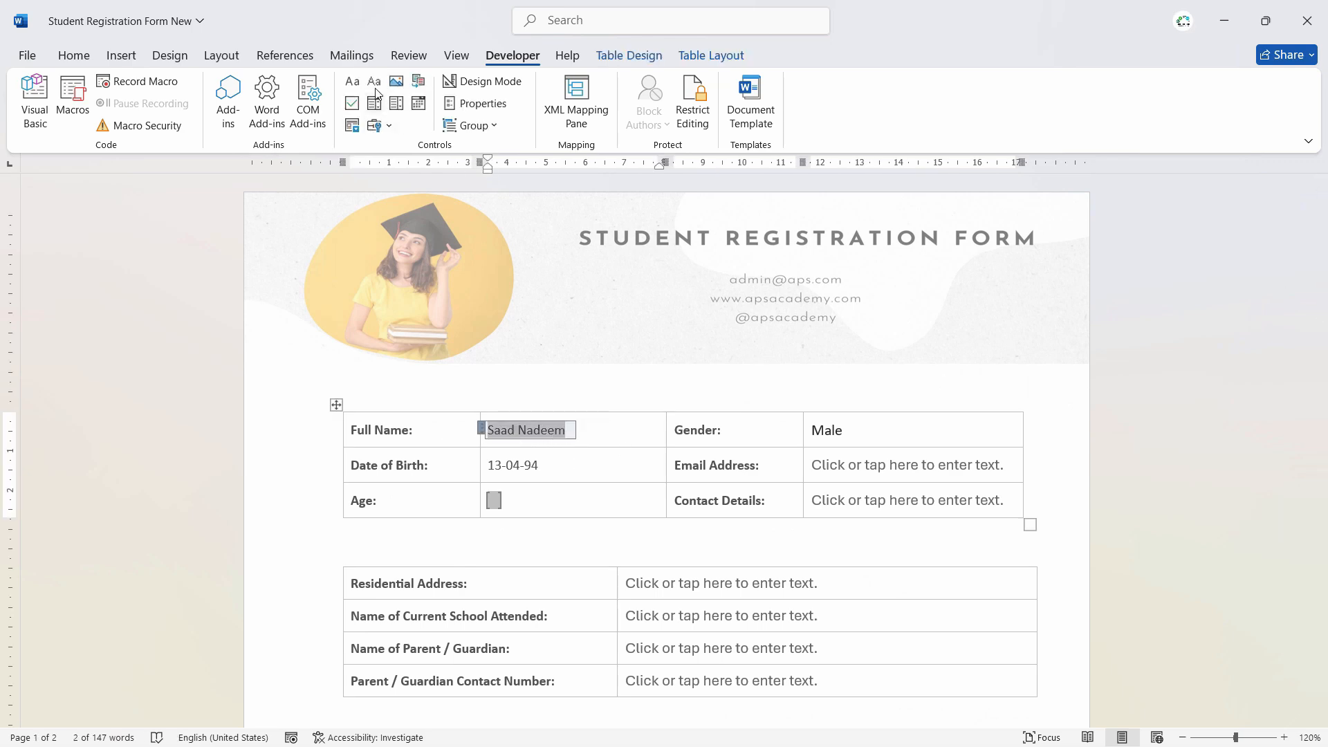
pyautogui.press('Delete')
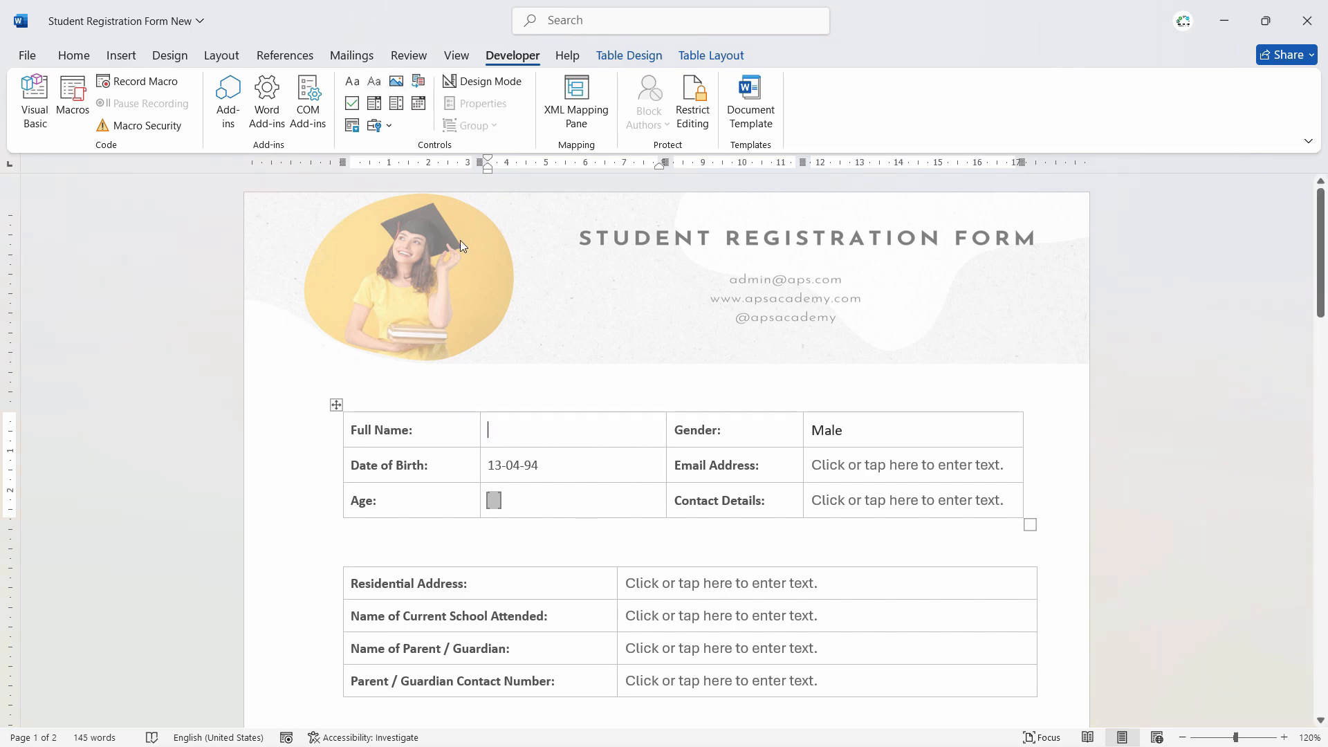
pyautogui.click(375, 125)
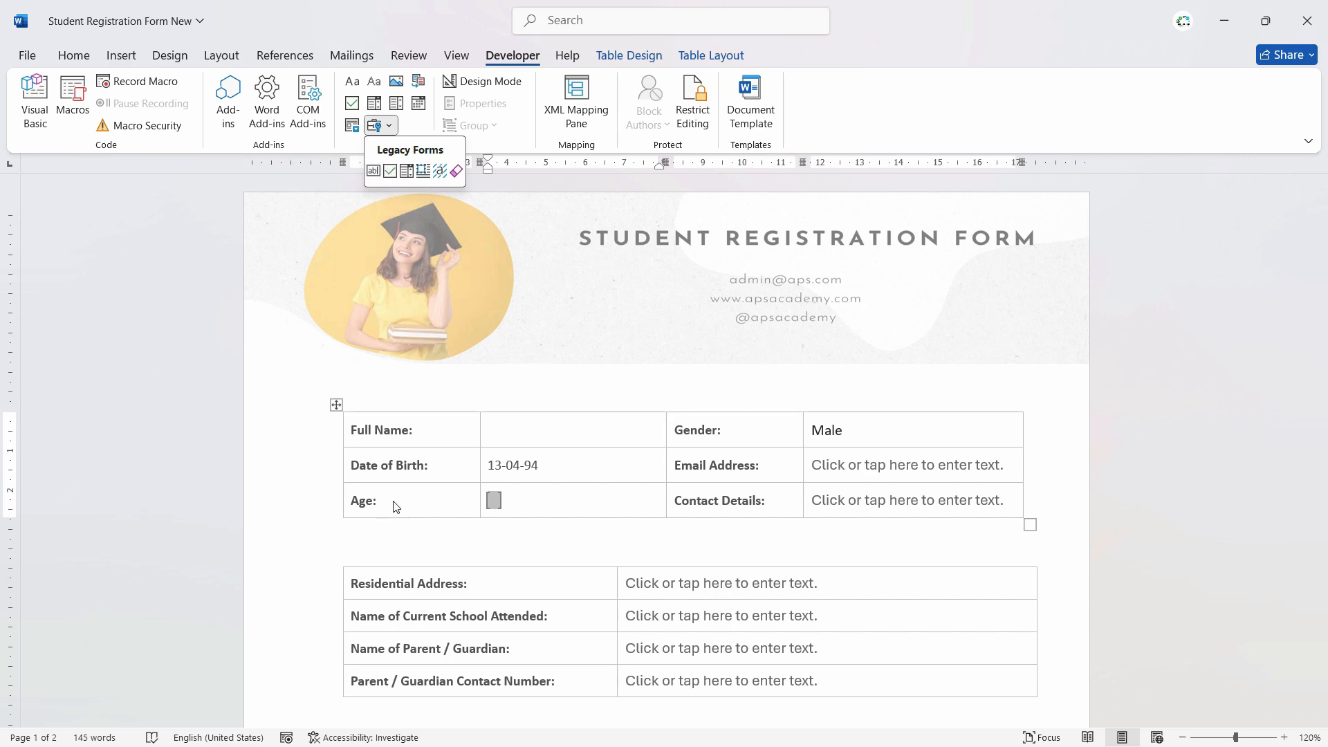
pyautogui.click(374, 171)
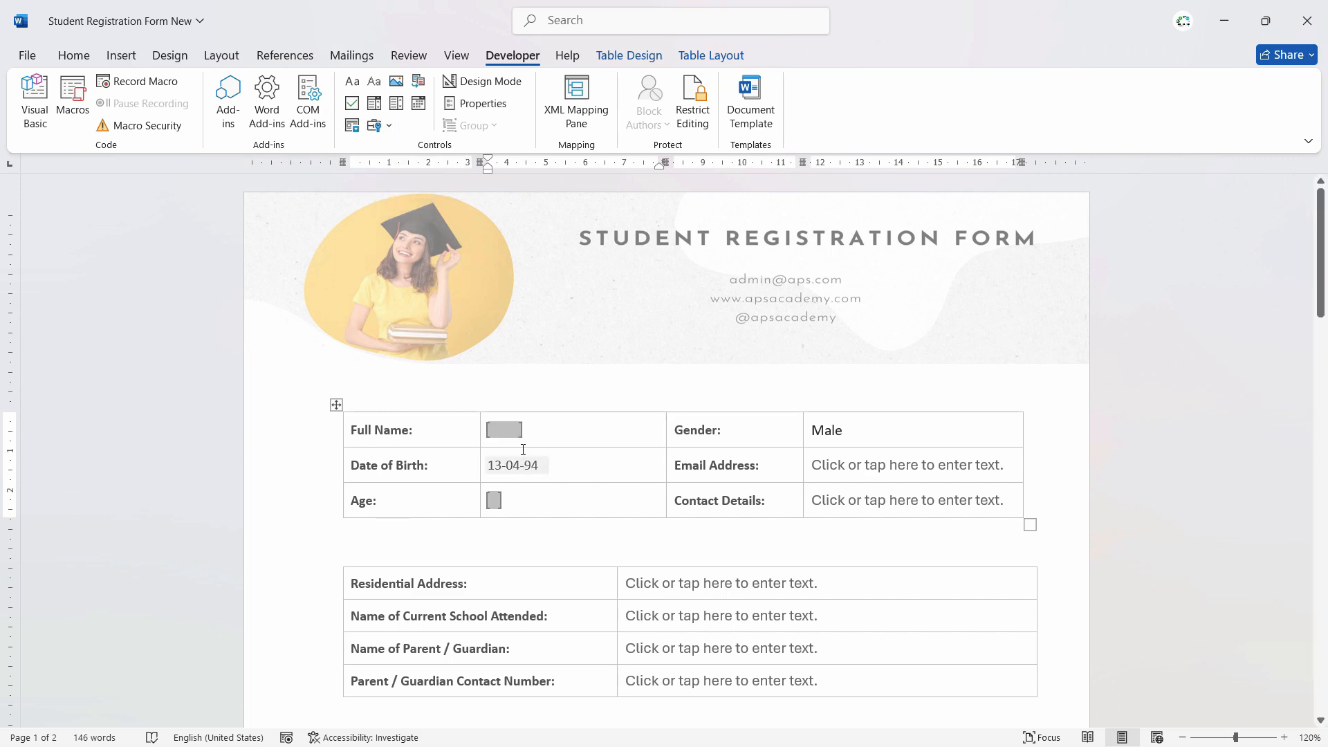
# - Set the text field's bookmark to Name and enable Calculate on exit
pyautogui.click(511, 430)
pyautogui.click(485, 110)
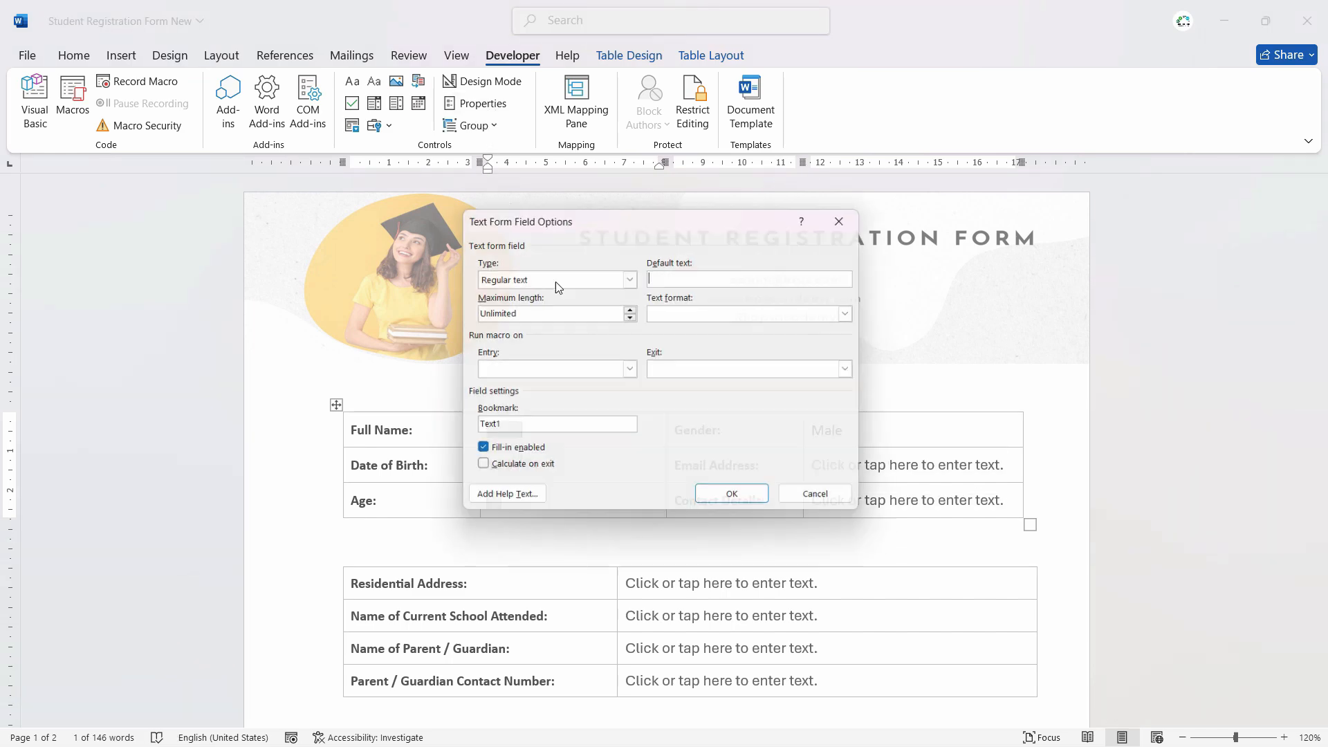
pyautogui.moveTo(500, 428); pyautogui.dragTo(459, 434)
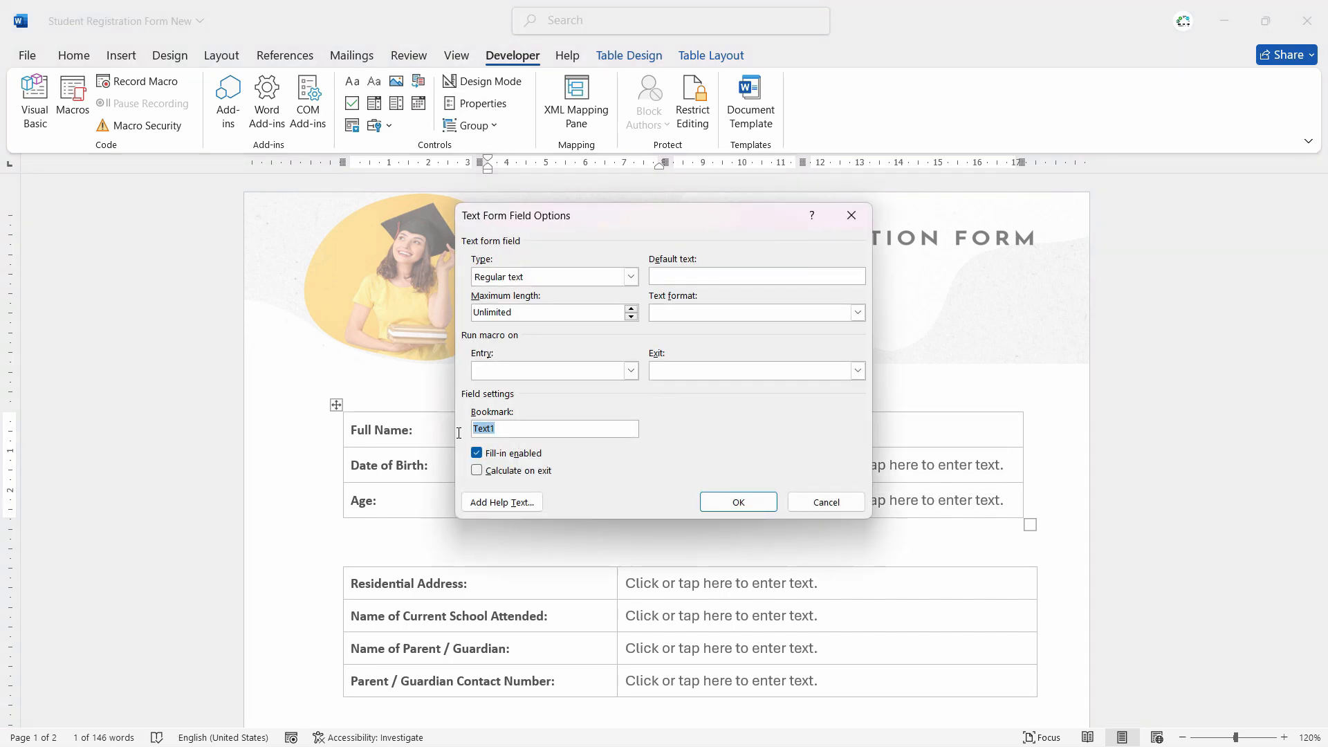
pyautogui.write('Name')
pyautogui.click(477, 471)
pyautogui.moveTo(729, 220); pyautogui.dragTo(829, 252)
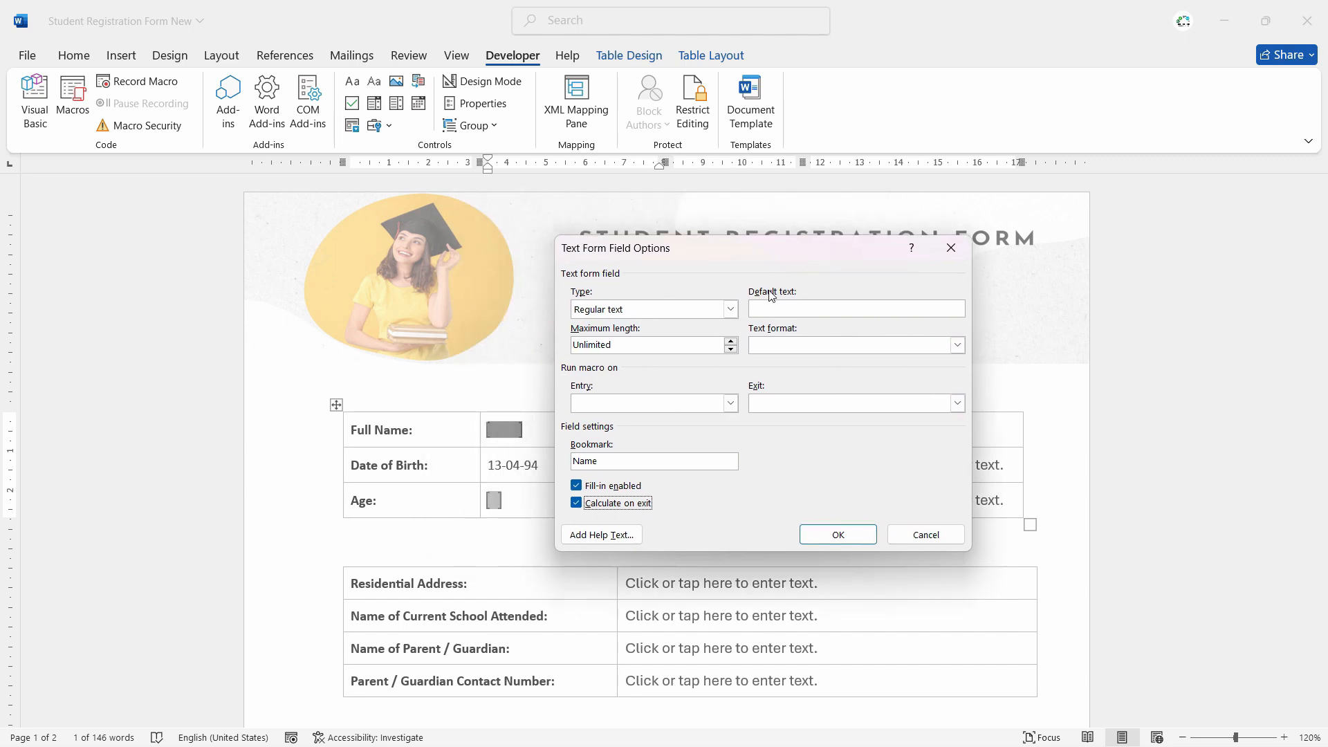
pyautogui.click(838, 535)
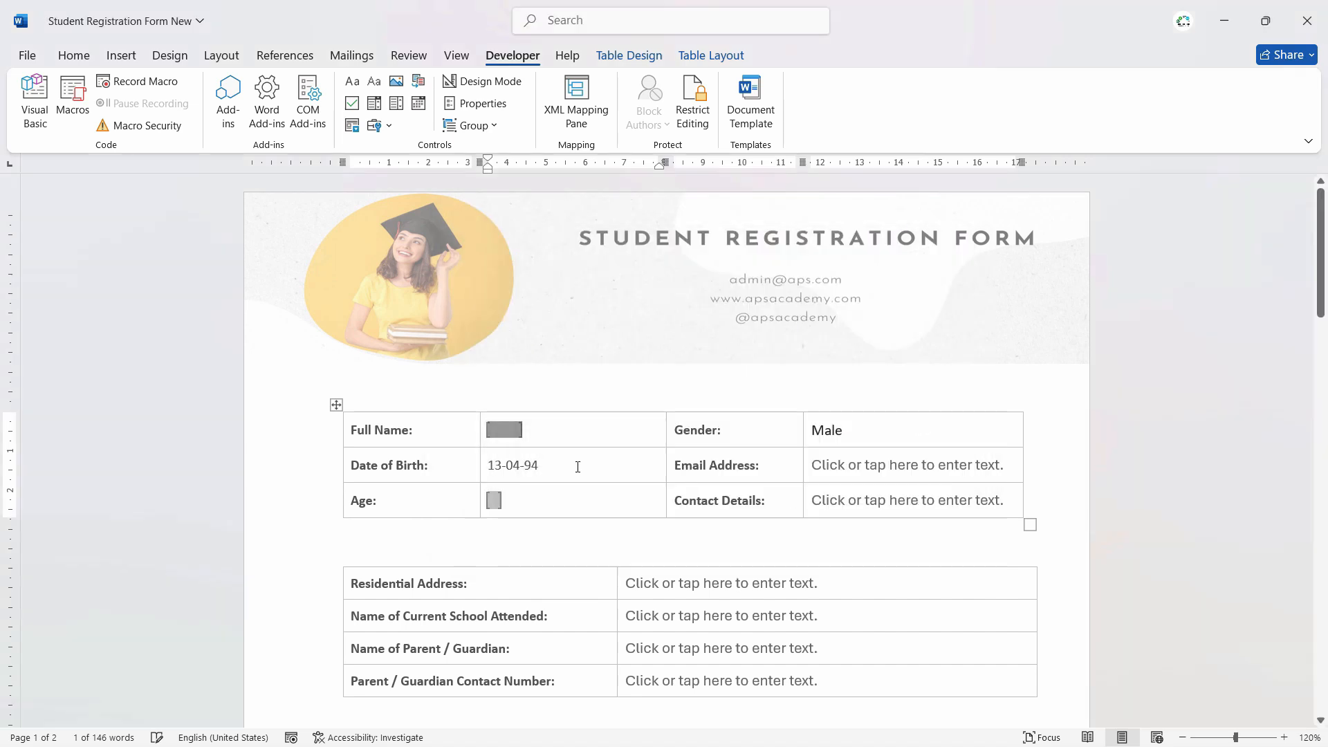
# - Insert a { REF Name } field after "I," in the declaration sentence
pyautogui.moveTo(1320, 256); pyautogui.dragTo(1321, 524)
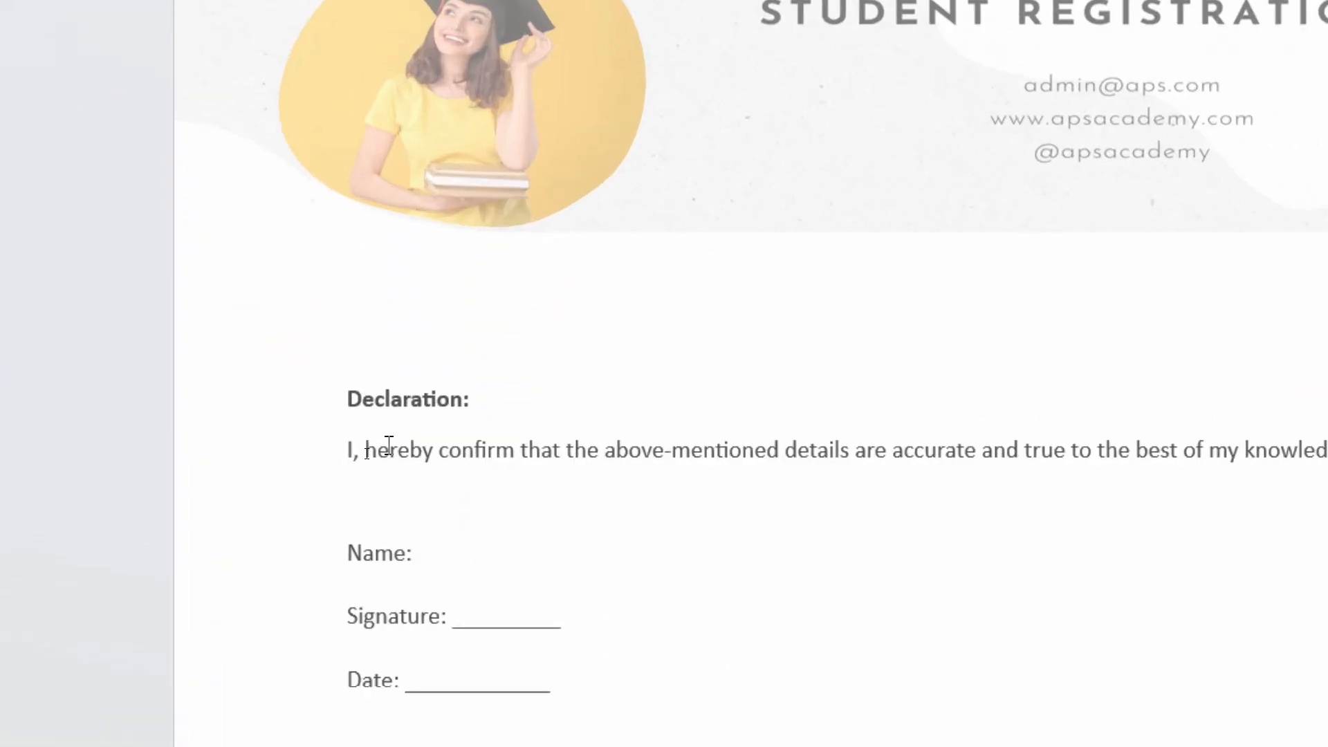
pyautogui.click(354, 458)
pyautogui.hotkey('ctrl', 'F9')
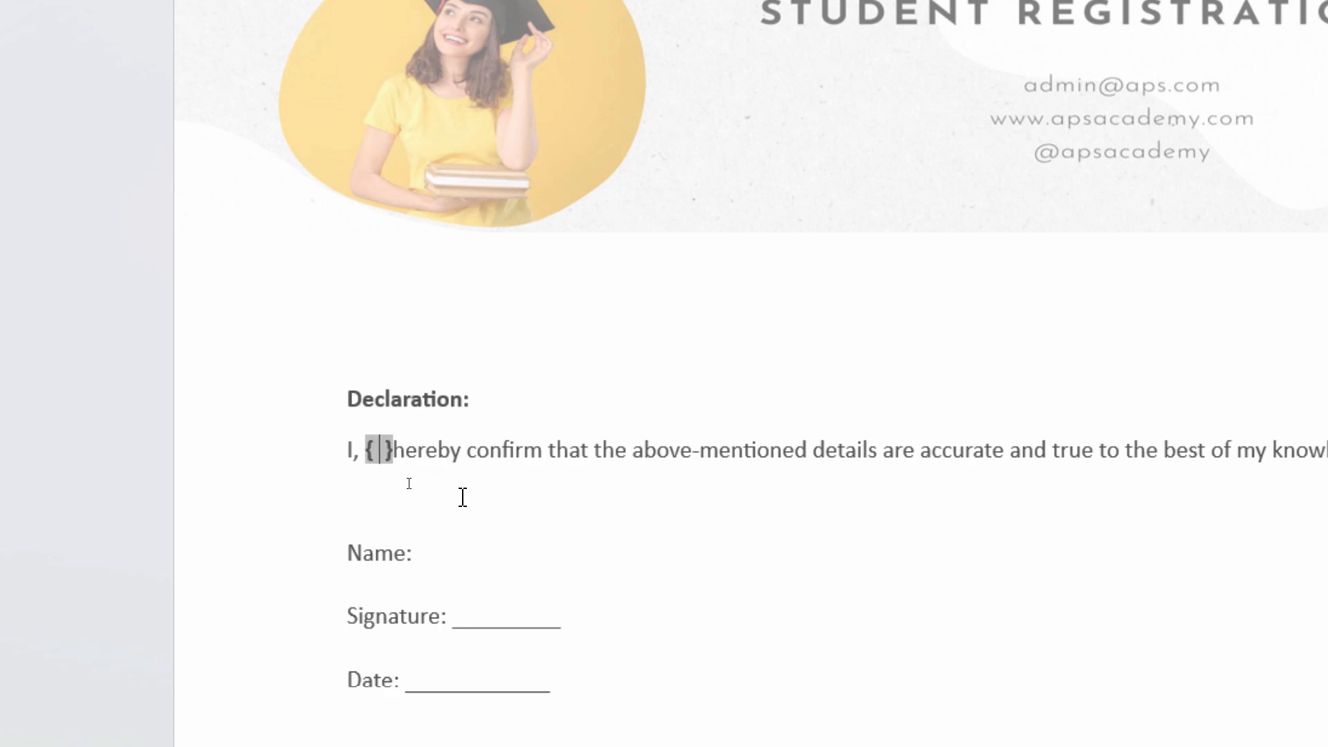
pyautogui.write('re')
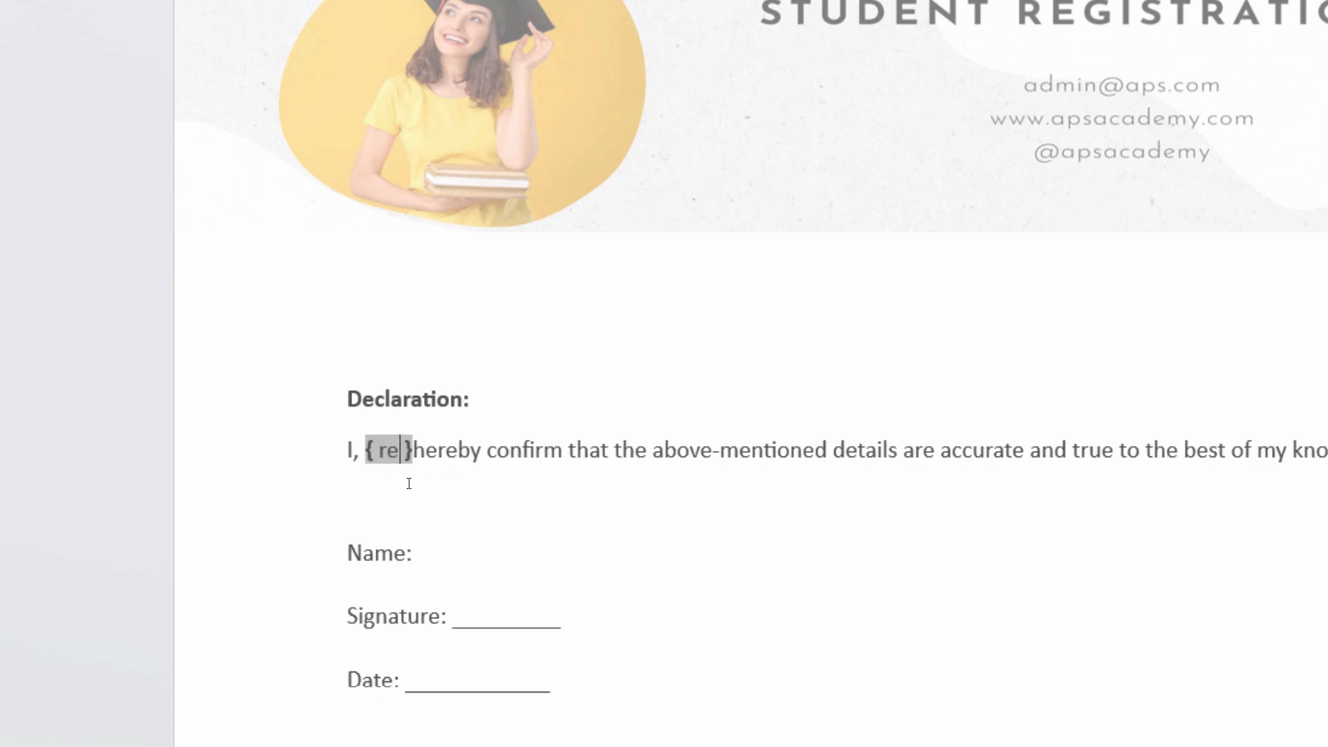
pyautogui.press('BackSpace')
pyautogui.press('BackSpace')
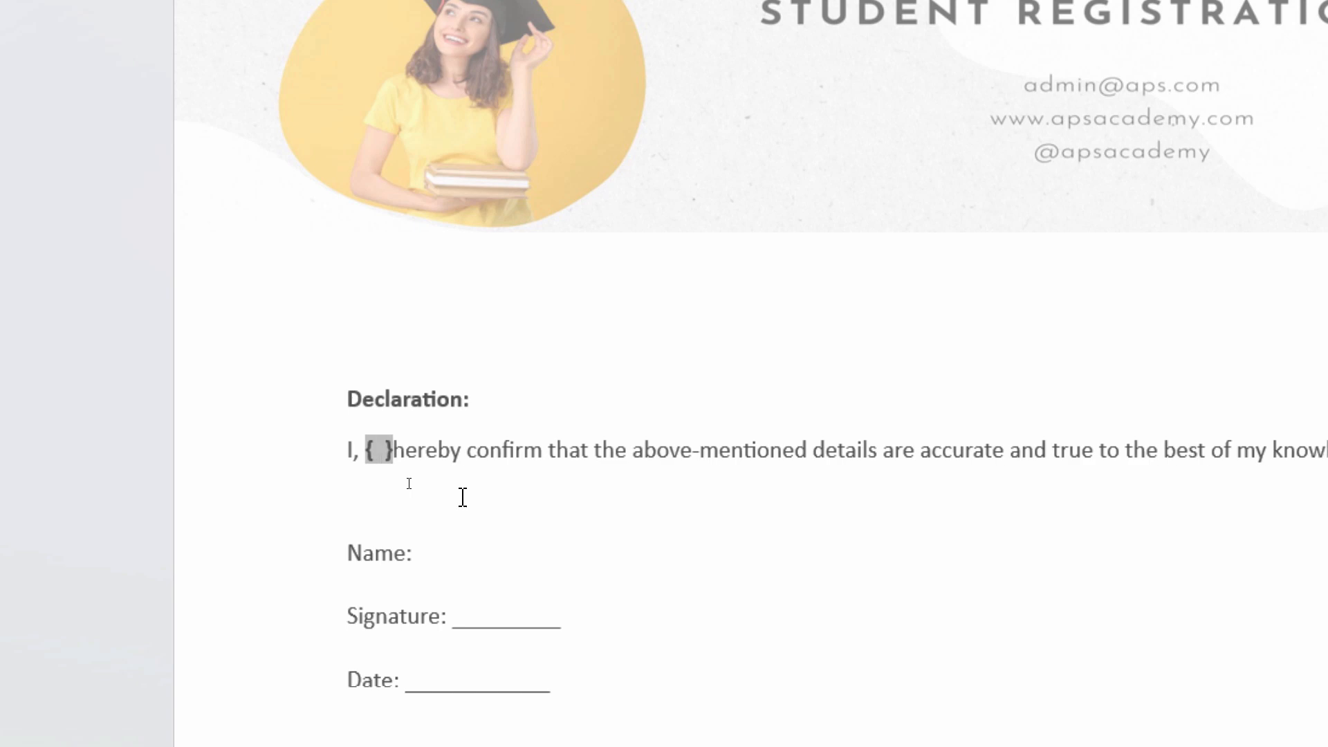
pyautogui.write('REF')
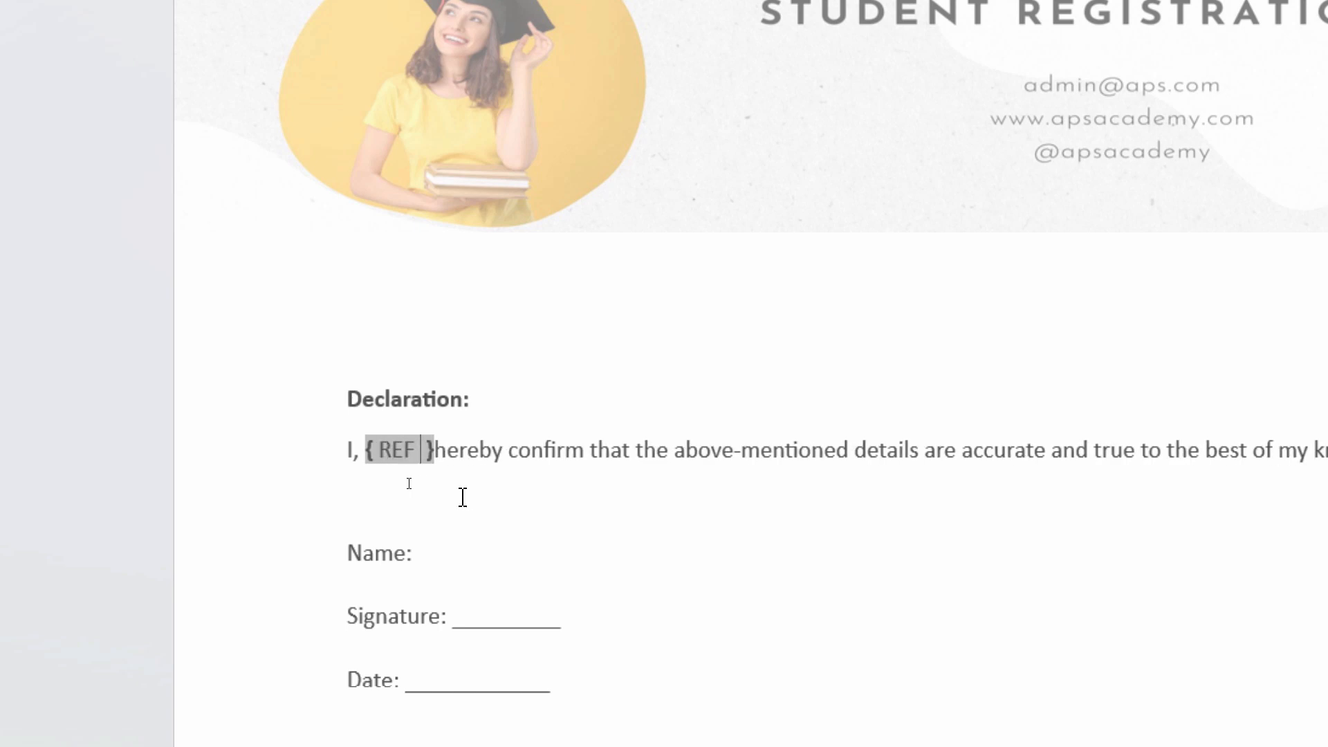
pyautogui.write(' Name')
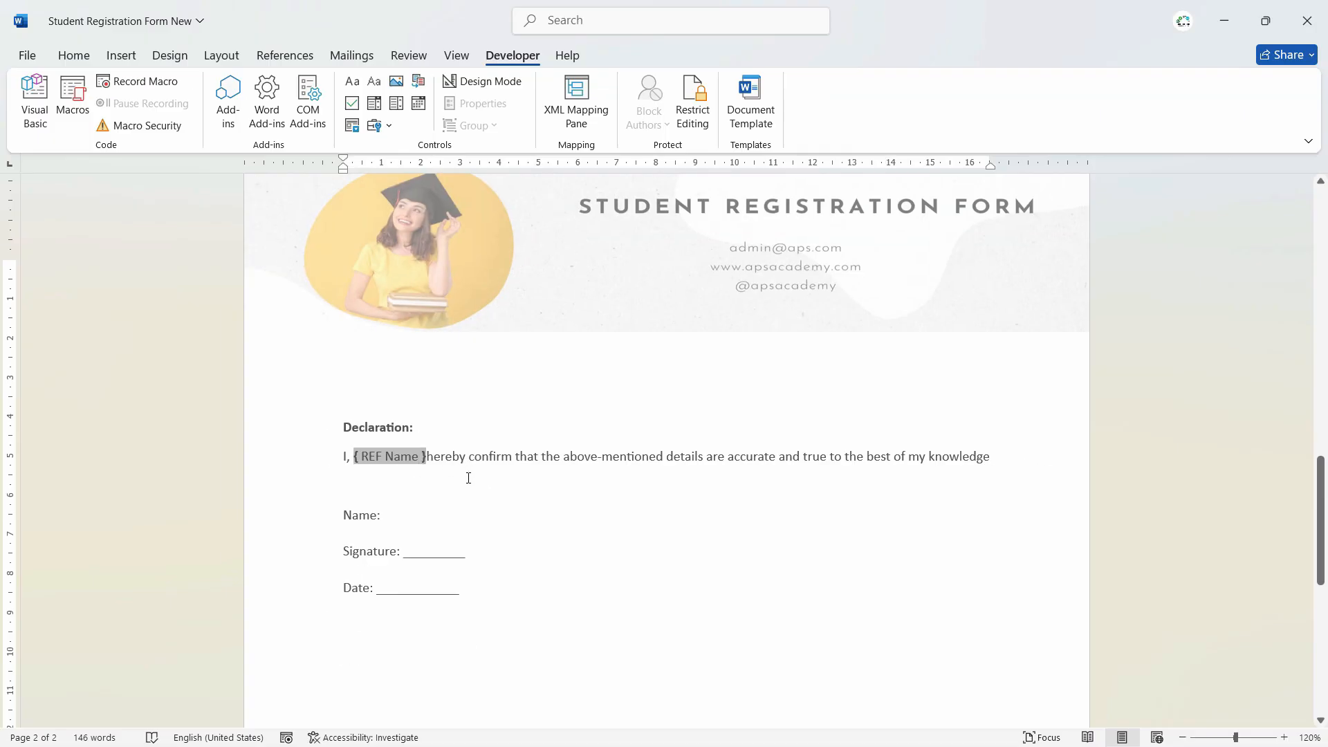
# - Check that the Full Name form field's bookmark is Name
pyautogui.scroll(12, 468, 478)
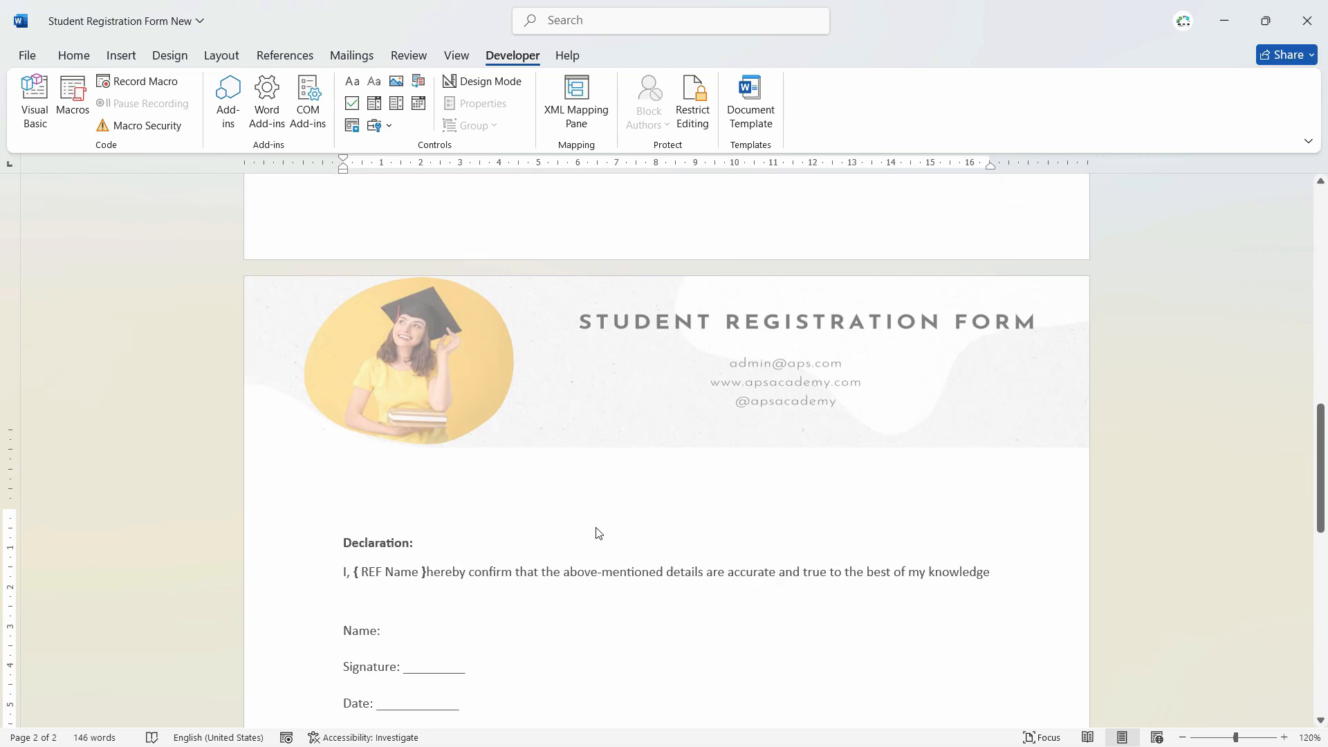
pyautogui.doubleClick(503, 432)
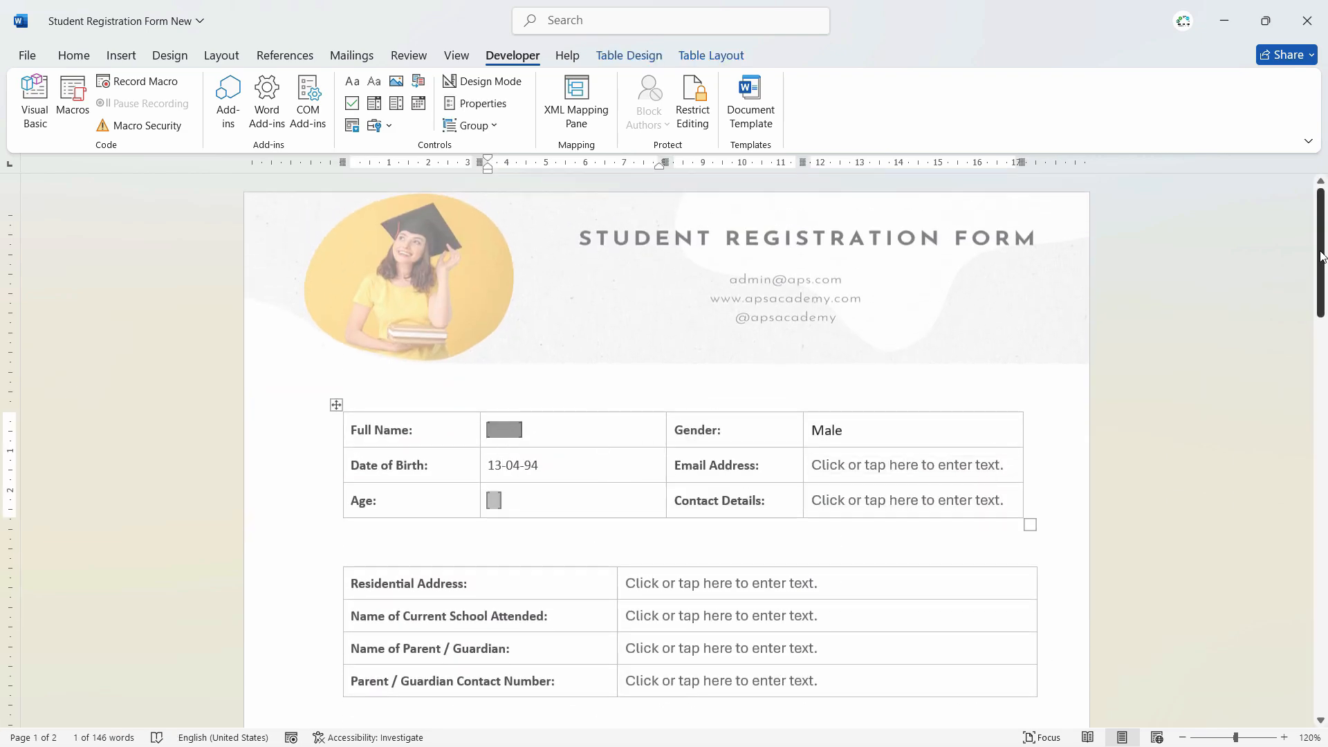
pyautogui.moveTo(1322, 246)
pyautogui.mouseDown()
pyautogui.moveTo(1326, 505)
pyautogui.moveTo(1326, 220)
pyautogui.mouseUp()
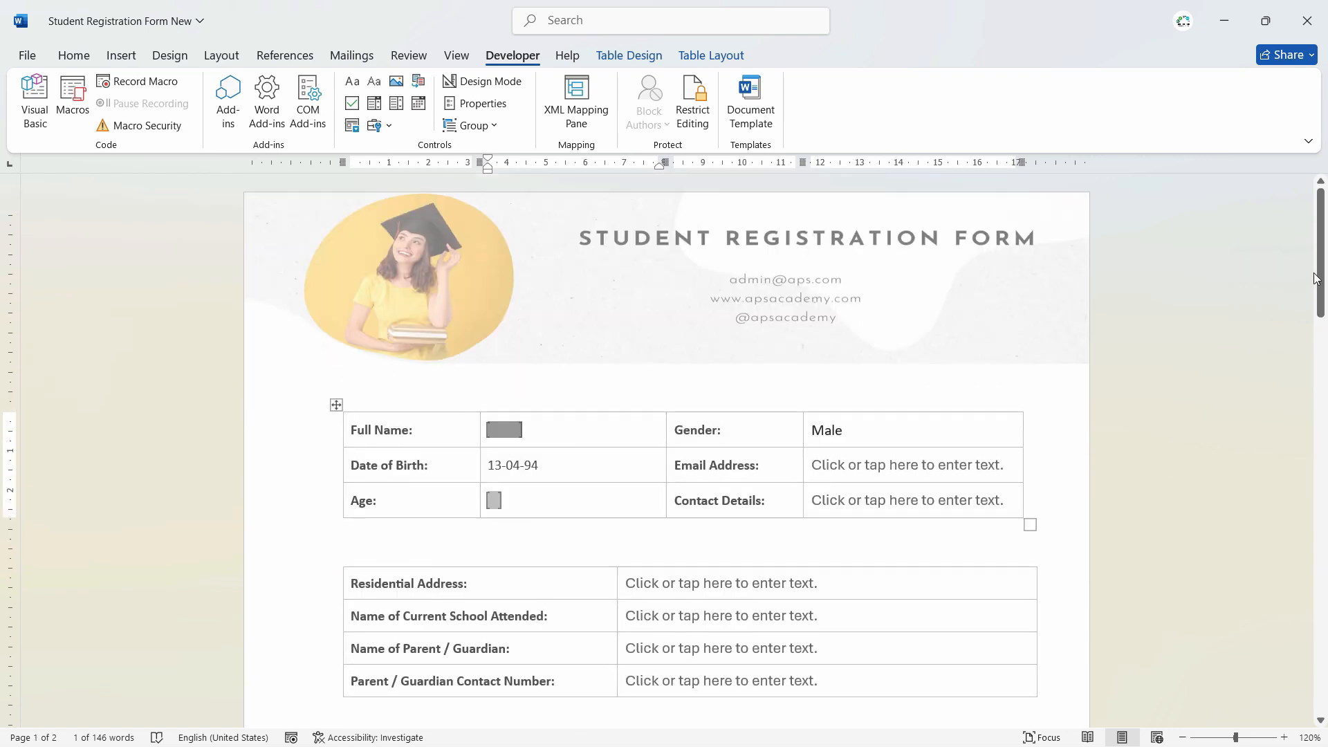
pyautogui.moveTo(1316, 274); pyautogui.dragTo(1326, 274)
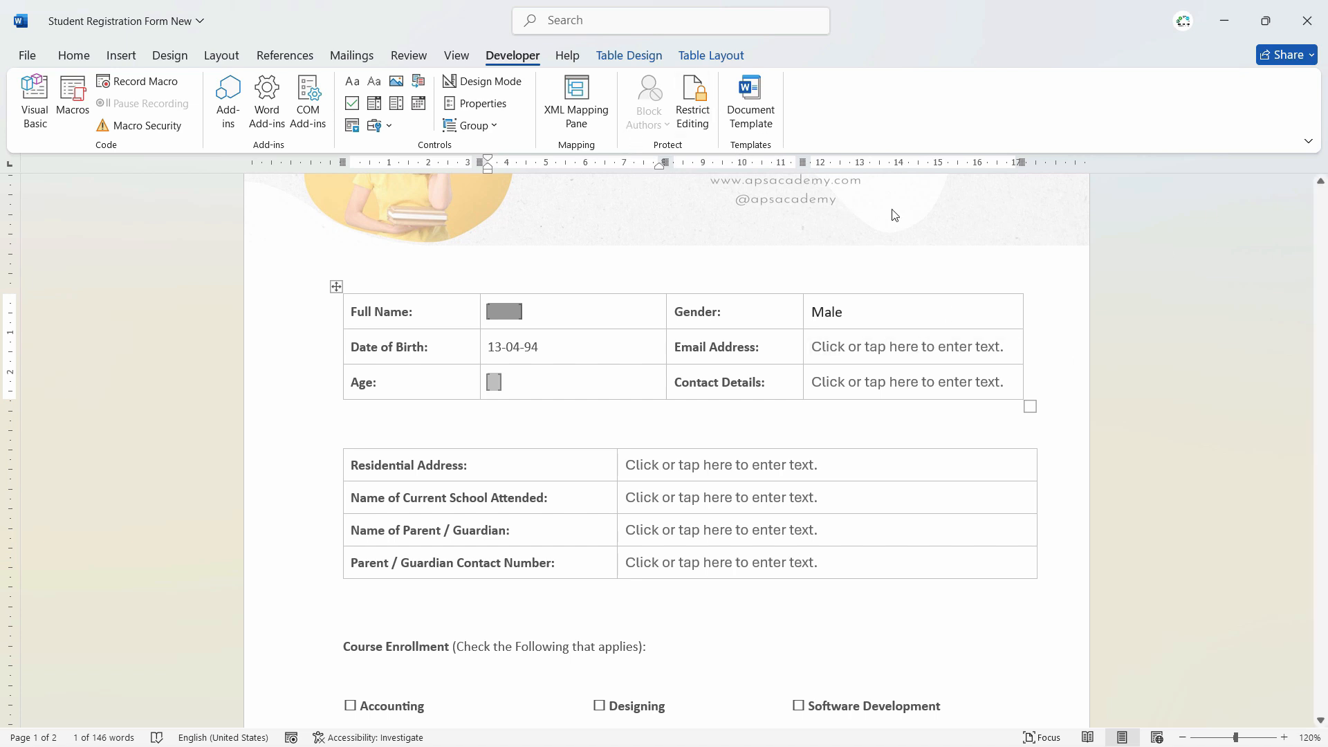
pyautogui.scroll(-15, 1277, 287)
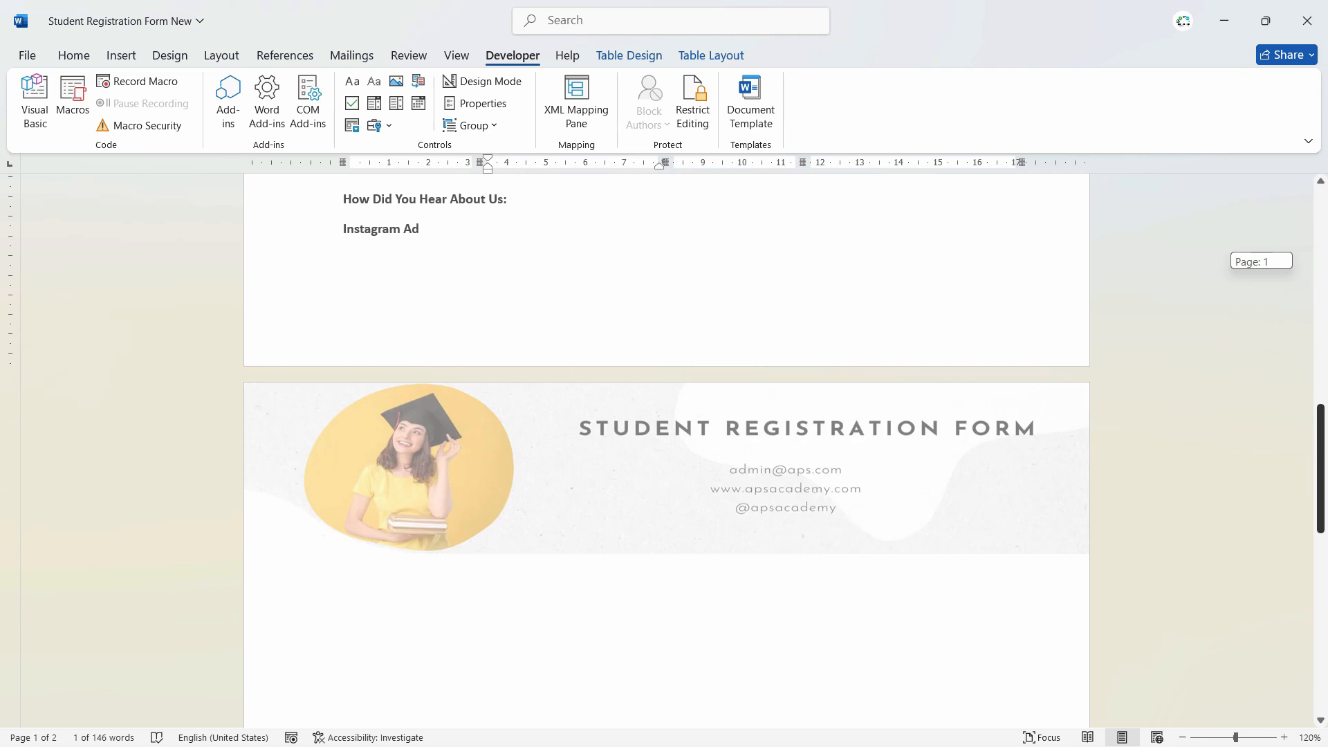
# - Insert a second { REF Name } field on the Name: line, then return to page 1
pyautogui.click(436, 471)
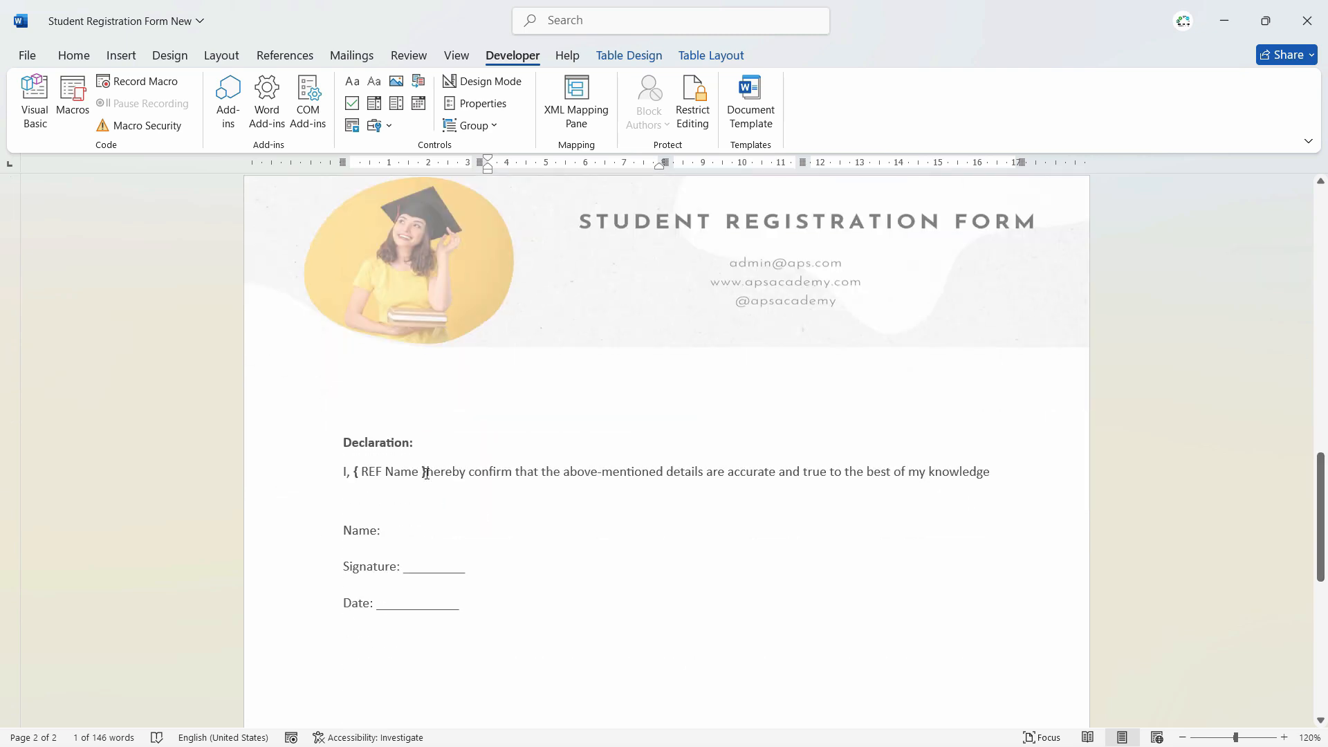
pyautogui.click(427, 473)
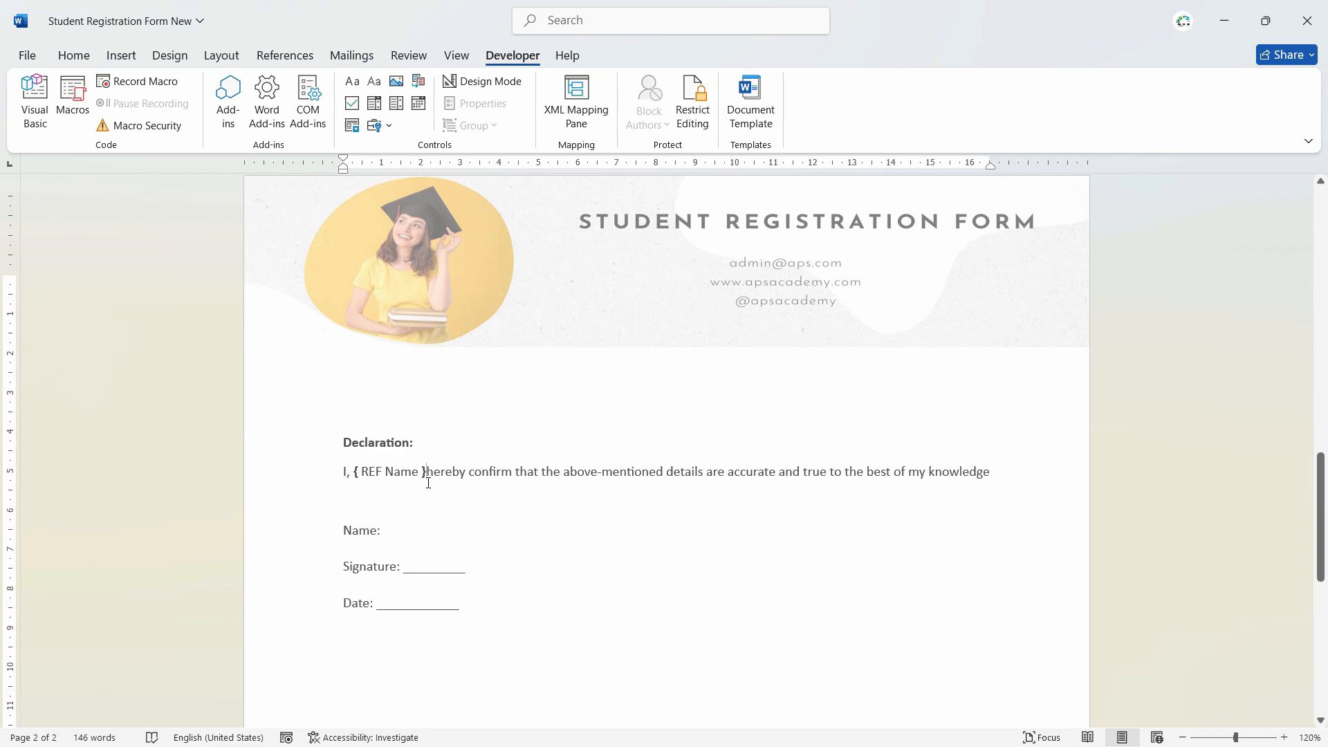
pyautogui.scroll(10, 851, 498)
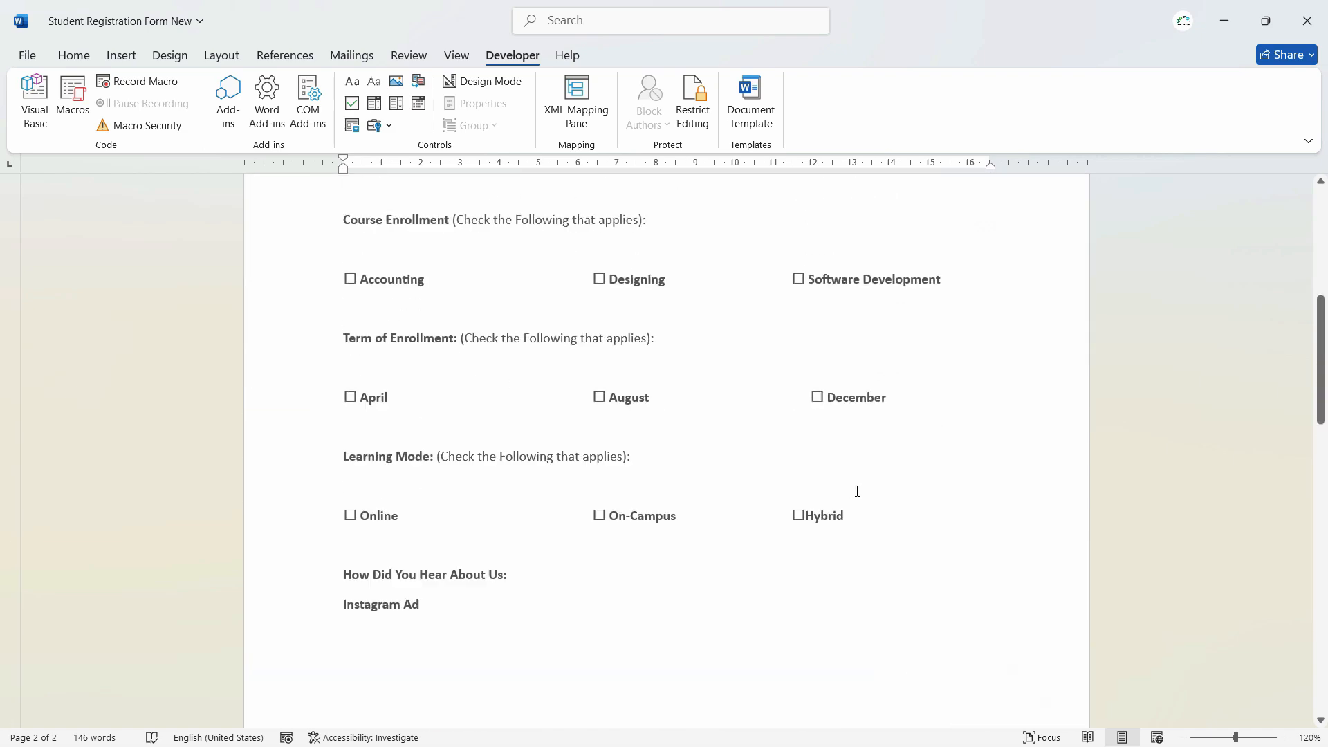
pyautogui.scroll(-10, 626, 507)
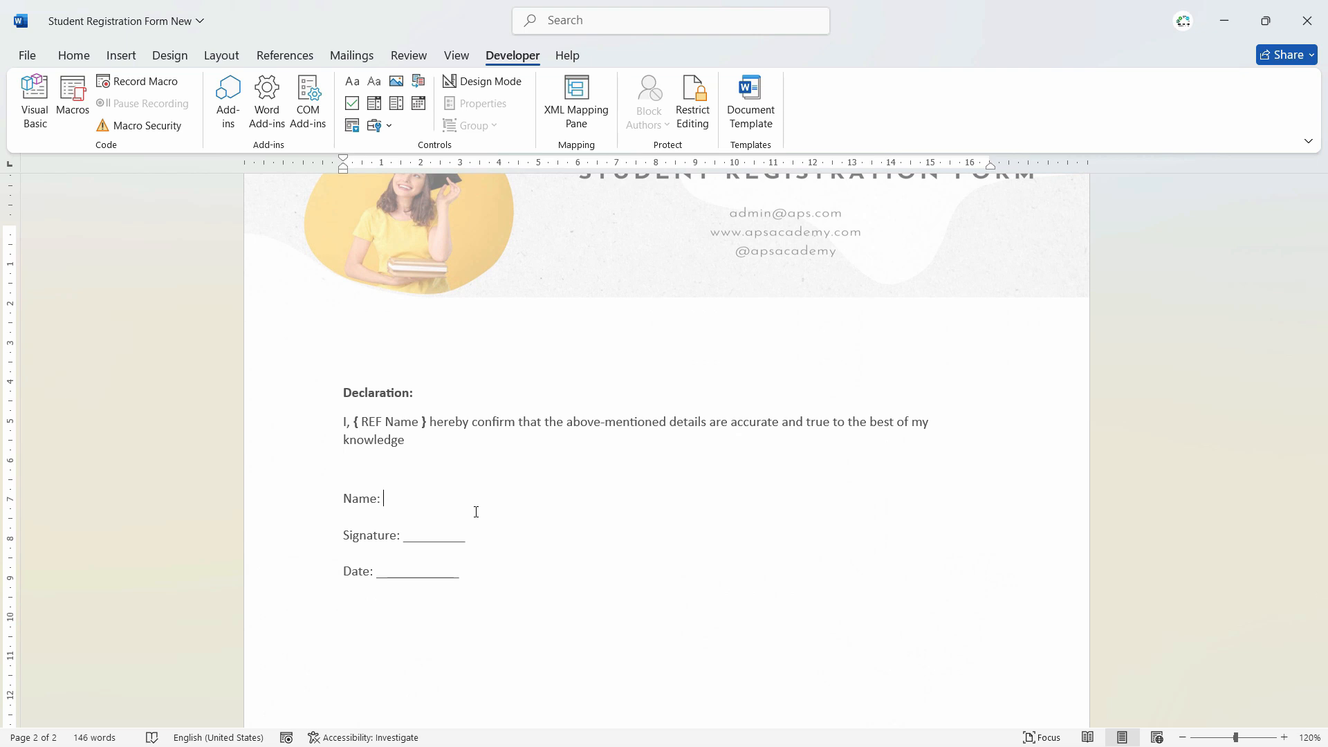
pyautogui.hotkey('ctrl', 'F9')
pyautogui.write('REF Name')
pyautogui.click(671, 576)
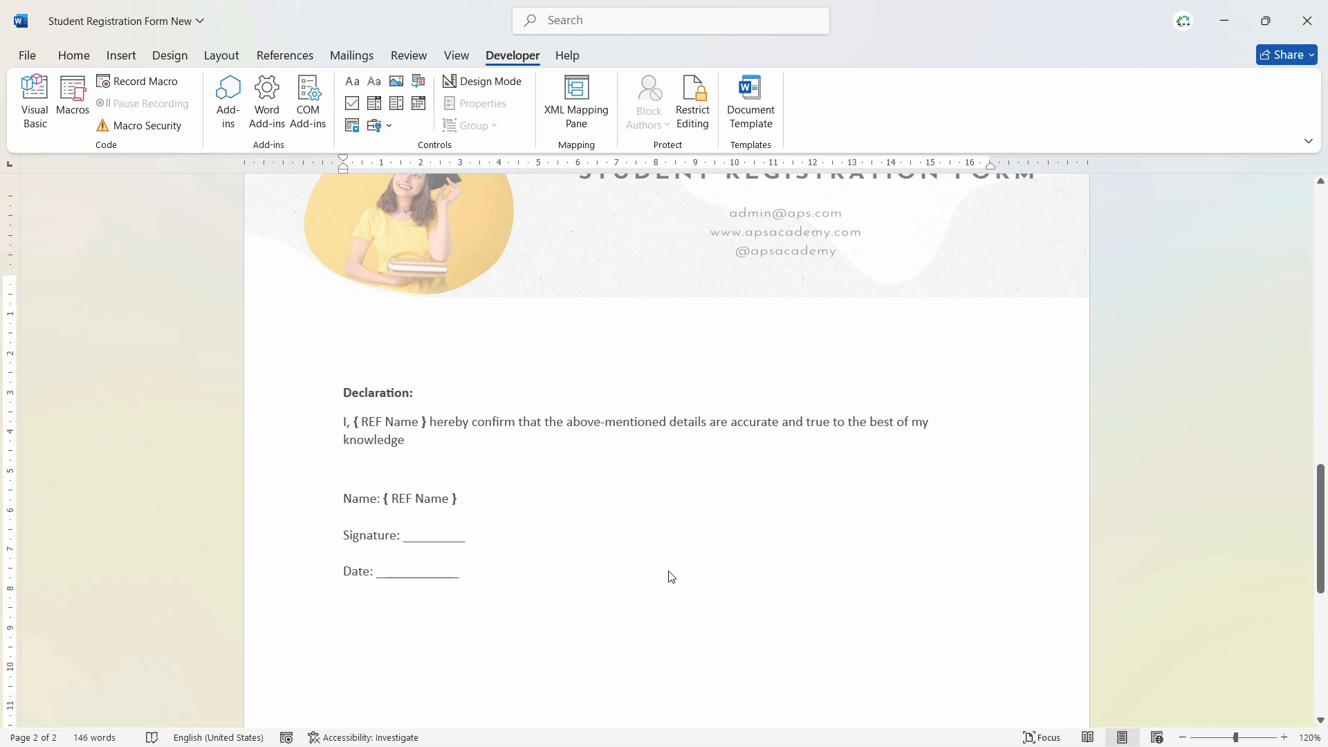
pyautogui.scroll(15, 670, 571)
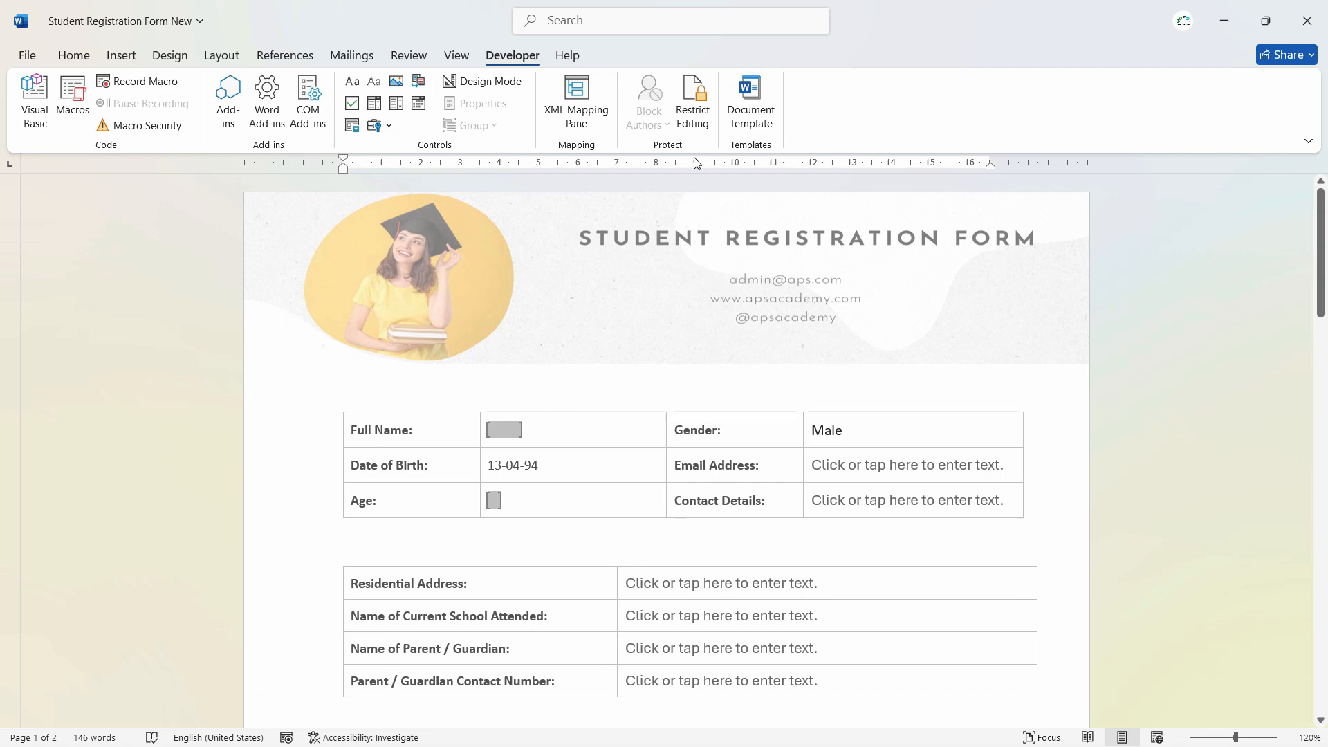
# - In Restrict Editing, clear the formatting limit and allow only Filling in forms
pyautogui.click(692, 107)
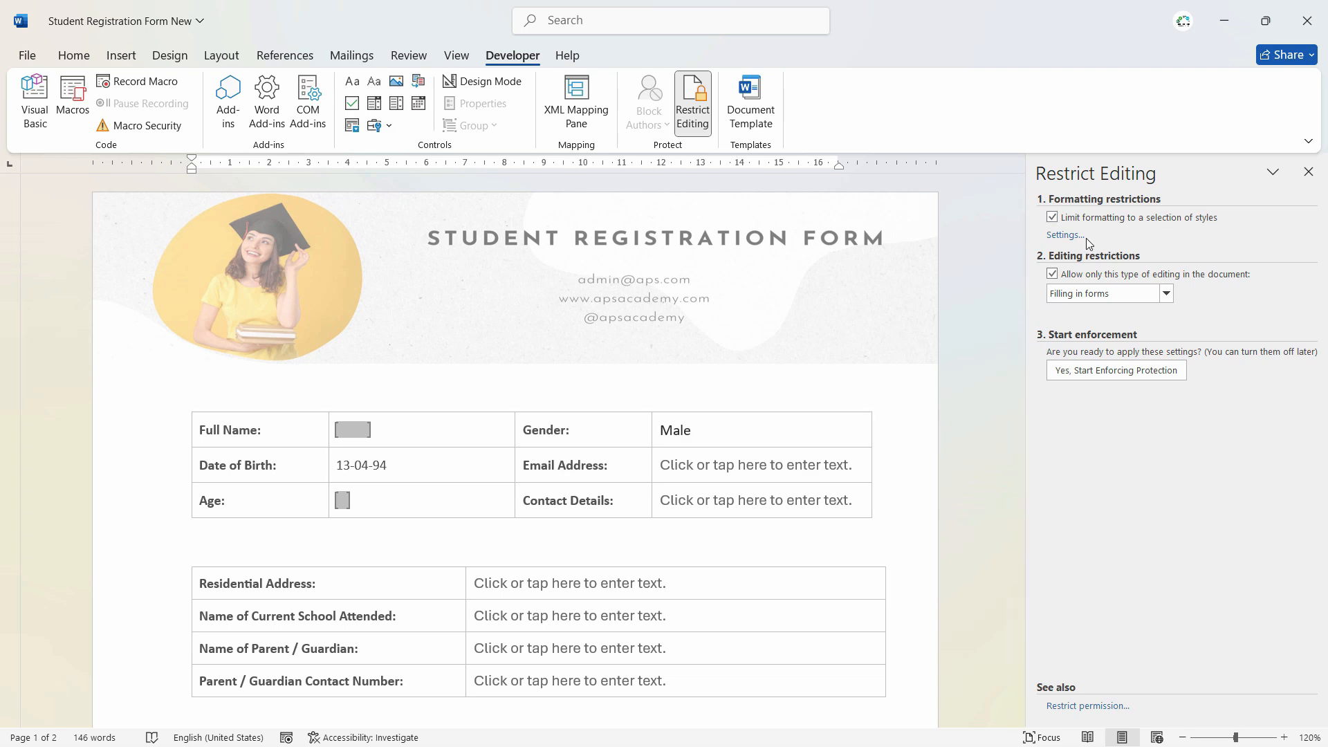
pyautogui.click(1076, 236)
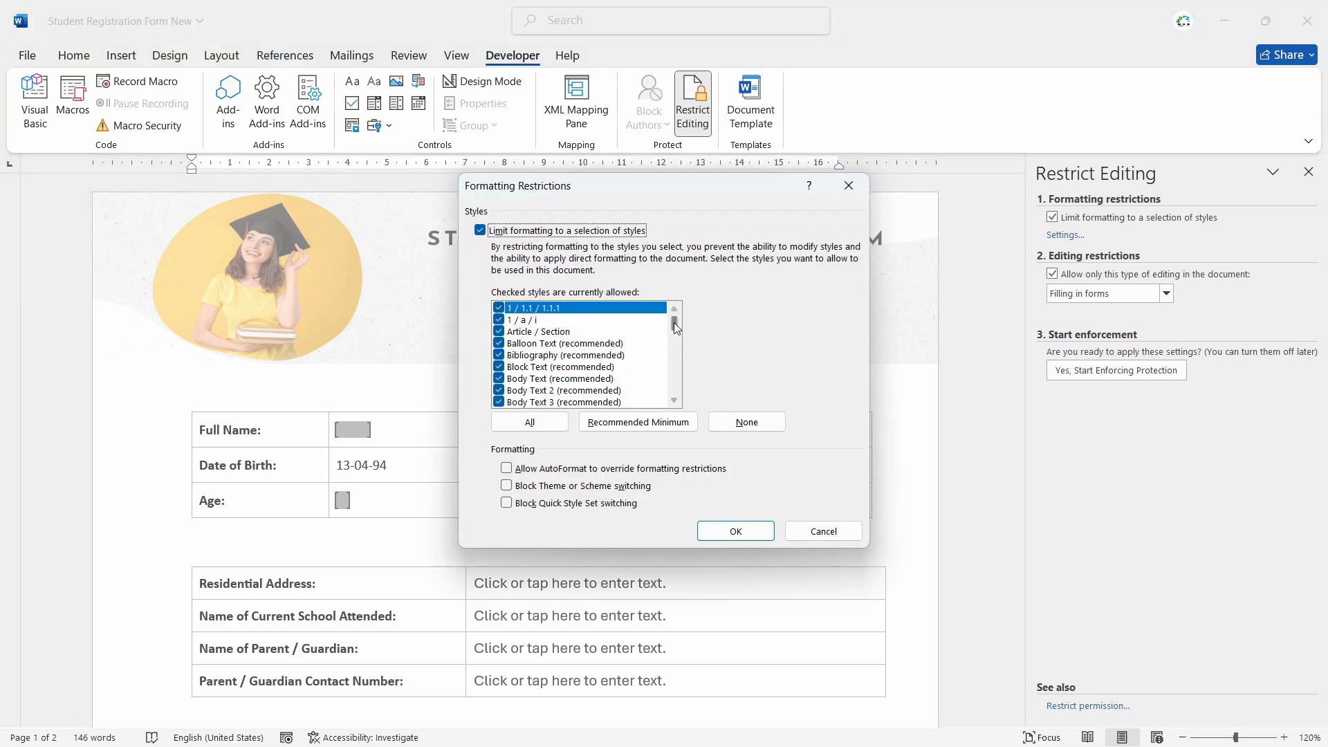
pyautogui.moveTo(676, 327); pyautogui.dragTo(507, 261)
pyautogui.click(736, 530)
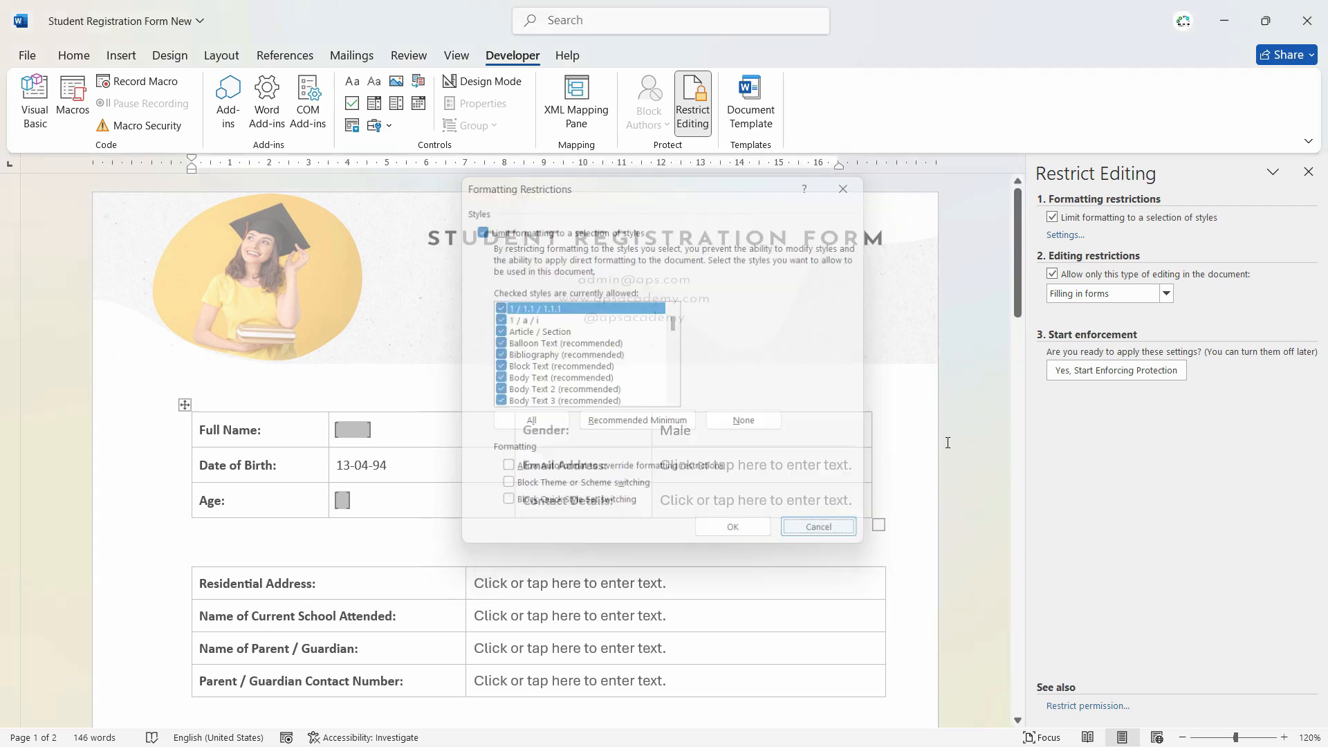
pyautogui.click(1053, 218)
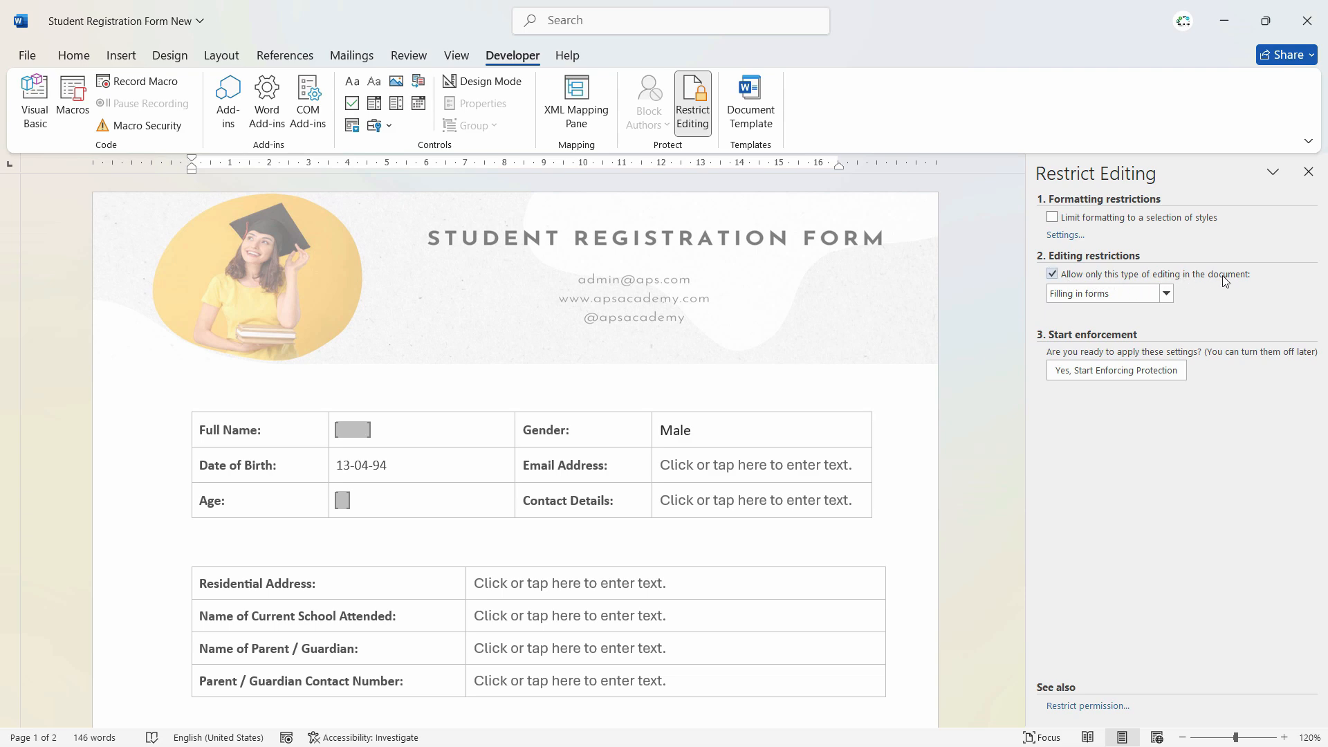
pyautogui.click(1107, 299)
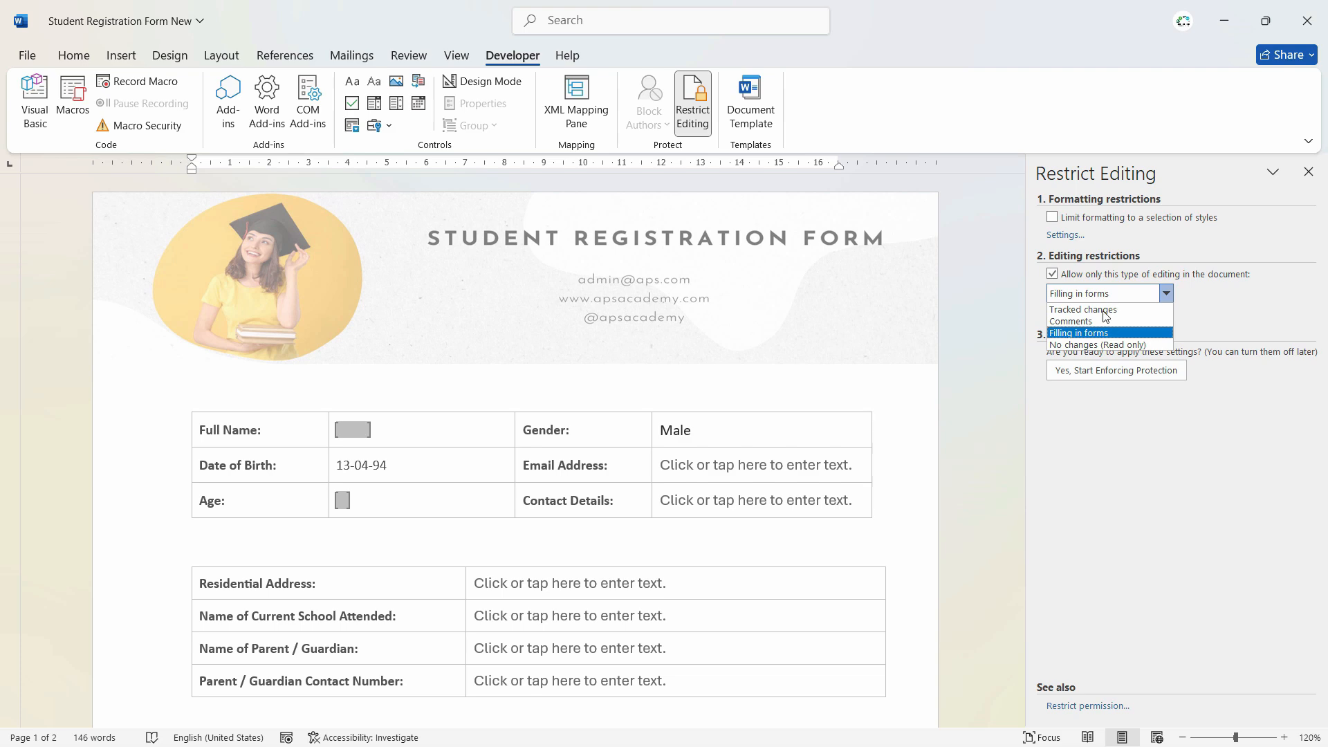
pyautogui.click(1089, 334)
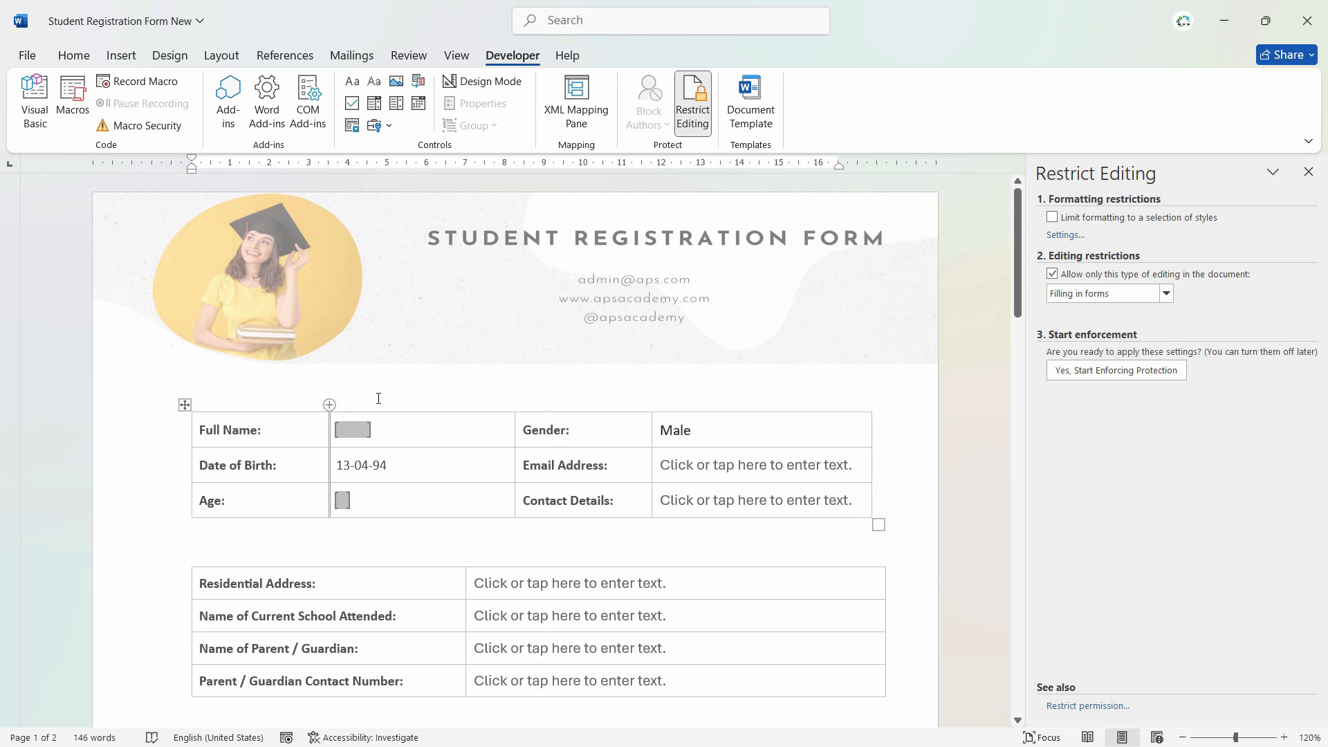
# - Start enforcing form-filling protection with a password, then try the Gender dropdown
pyautogui.scroll(-3, 789, 472)
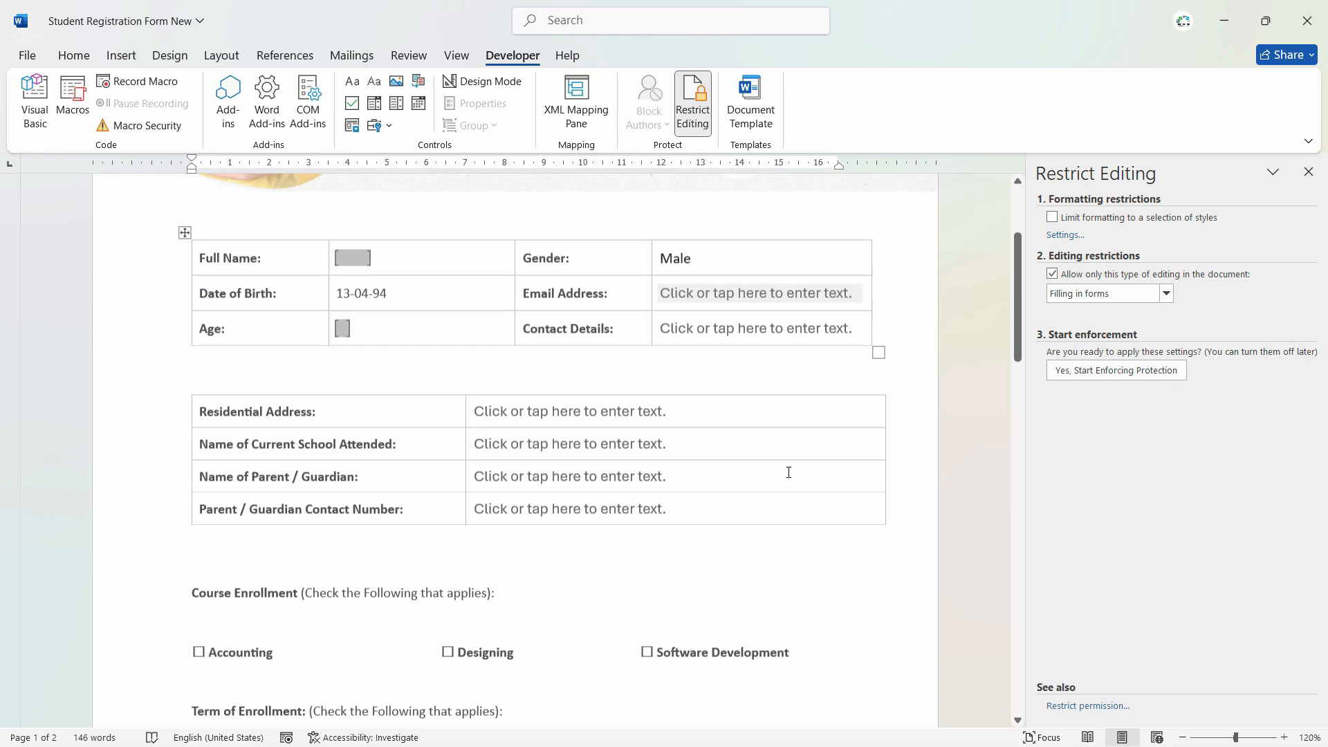
pyautogui.click(659, 230)
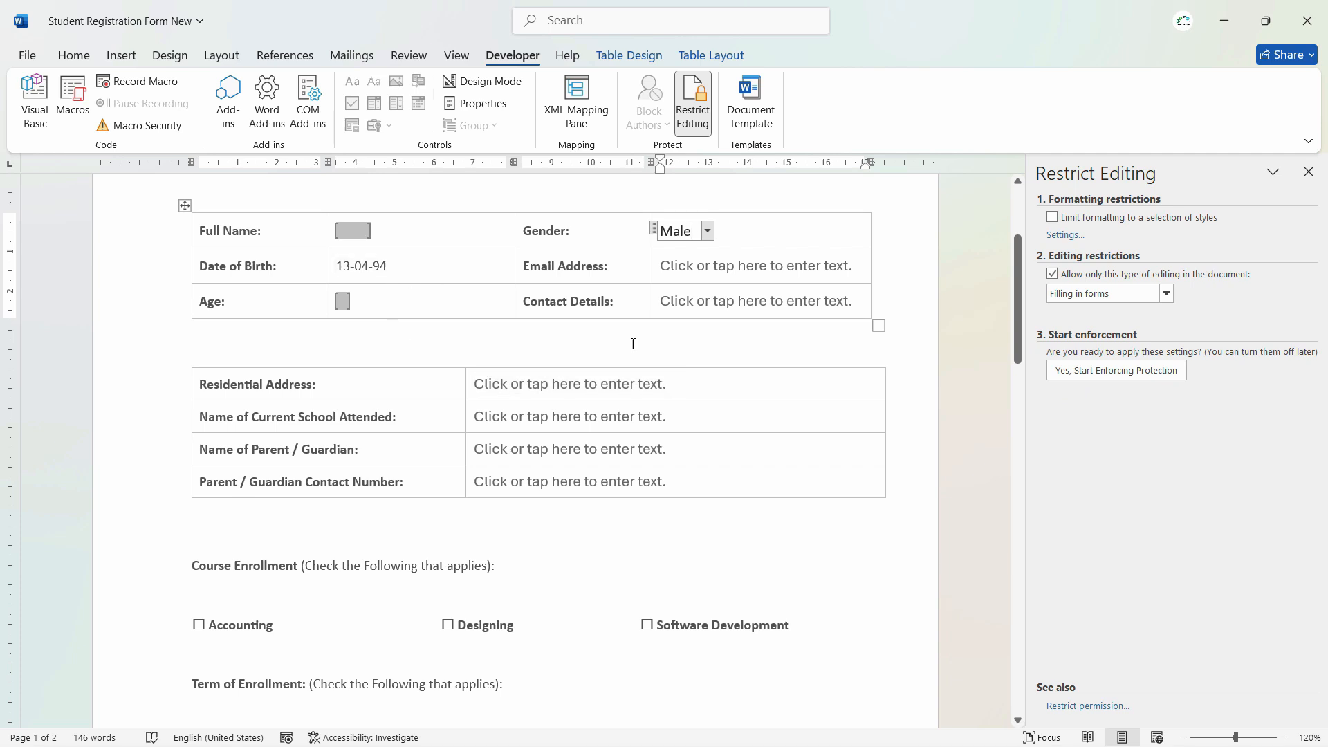
pyautogui.click(1077, 373)
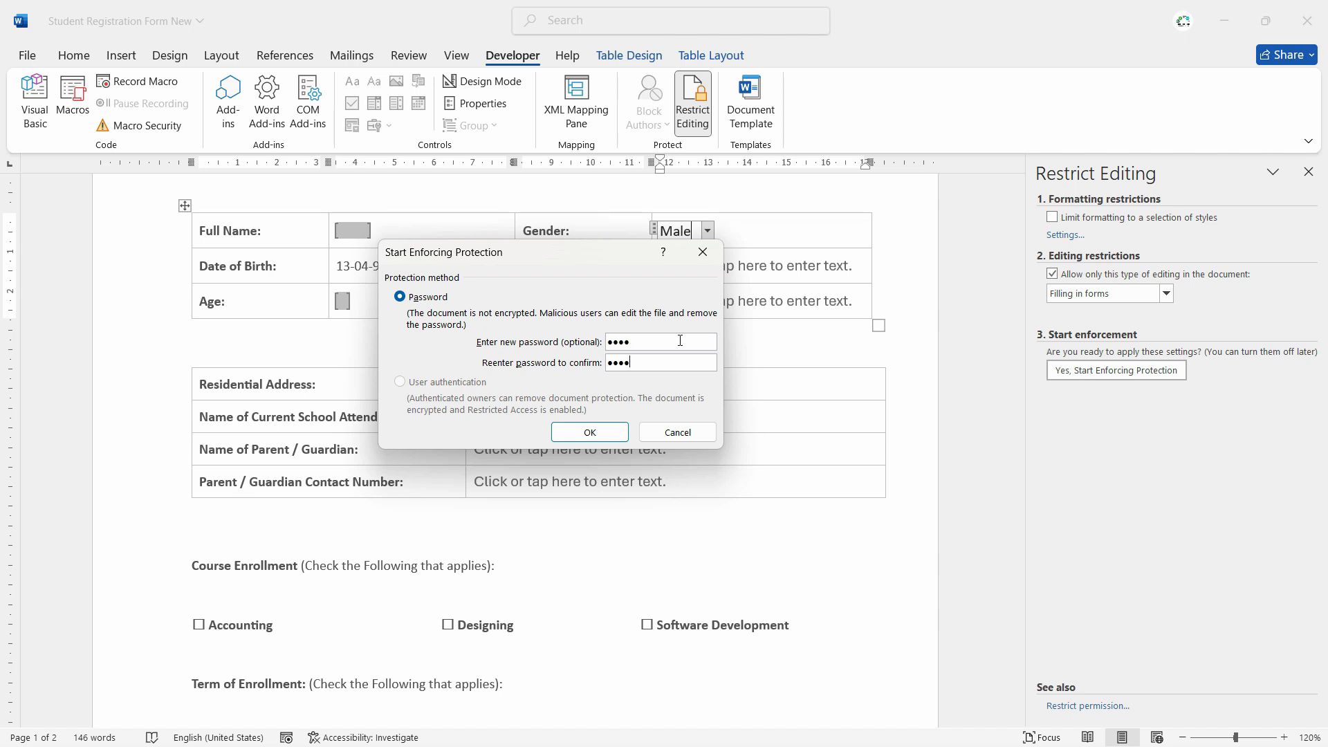
pyautogui.click(602, 433)
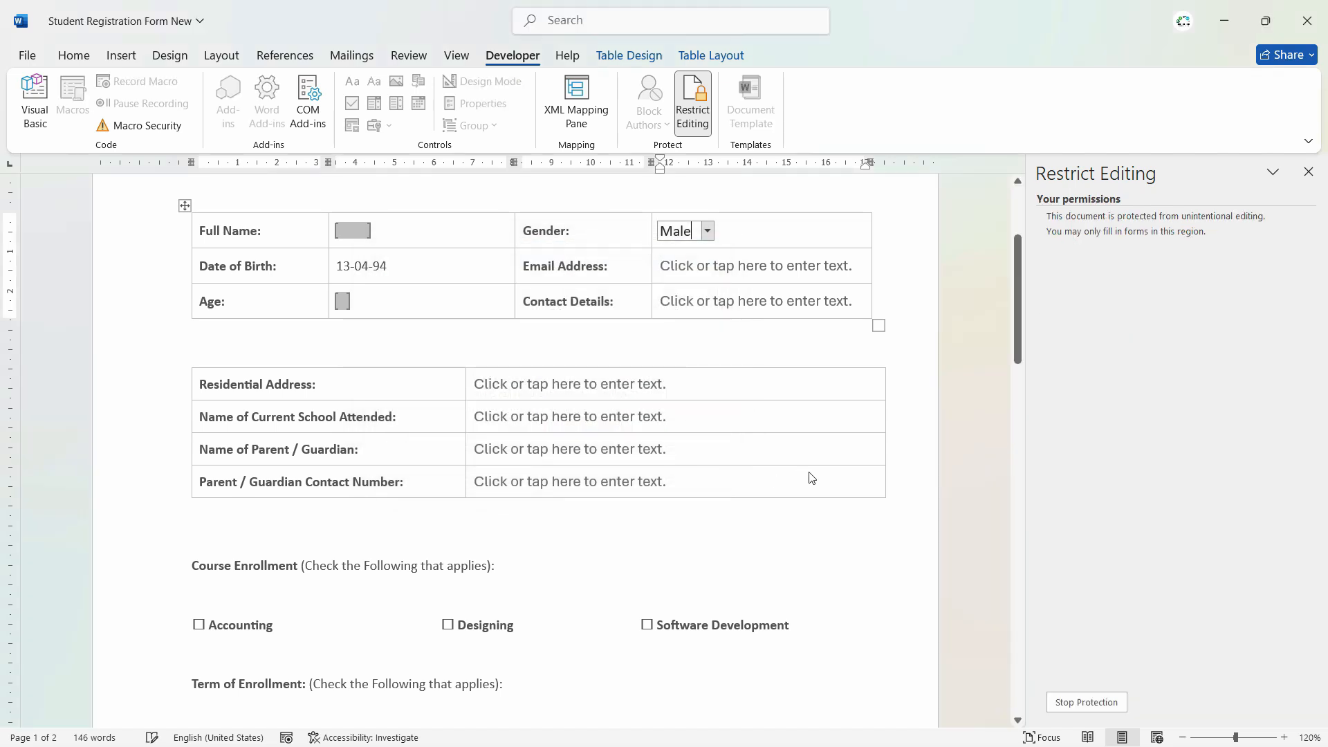
pyautogui.click(707, 230)
# - Try the Gender, Date of Birth and Residential Address fields, then close the restrictions pane
pyautogui.click(698, 249)
pyautogui.click(386, 266)
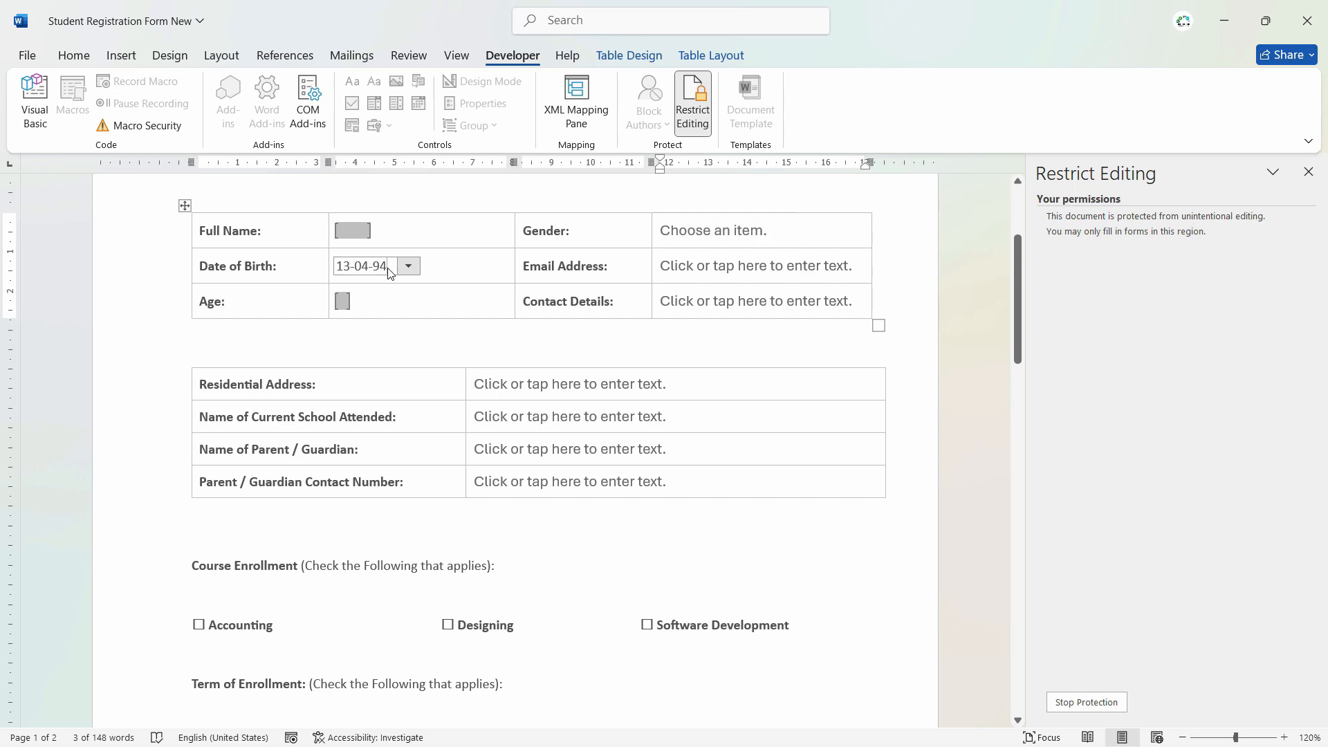
pyautogui.write('1')
pyautogui.press('BackSpace')
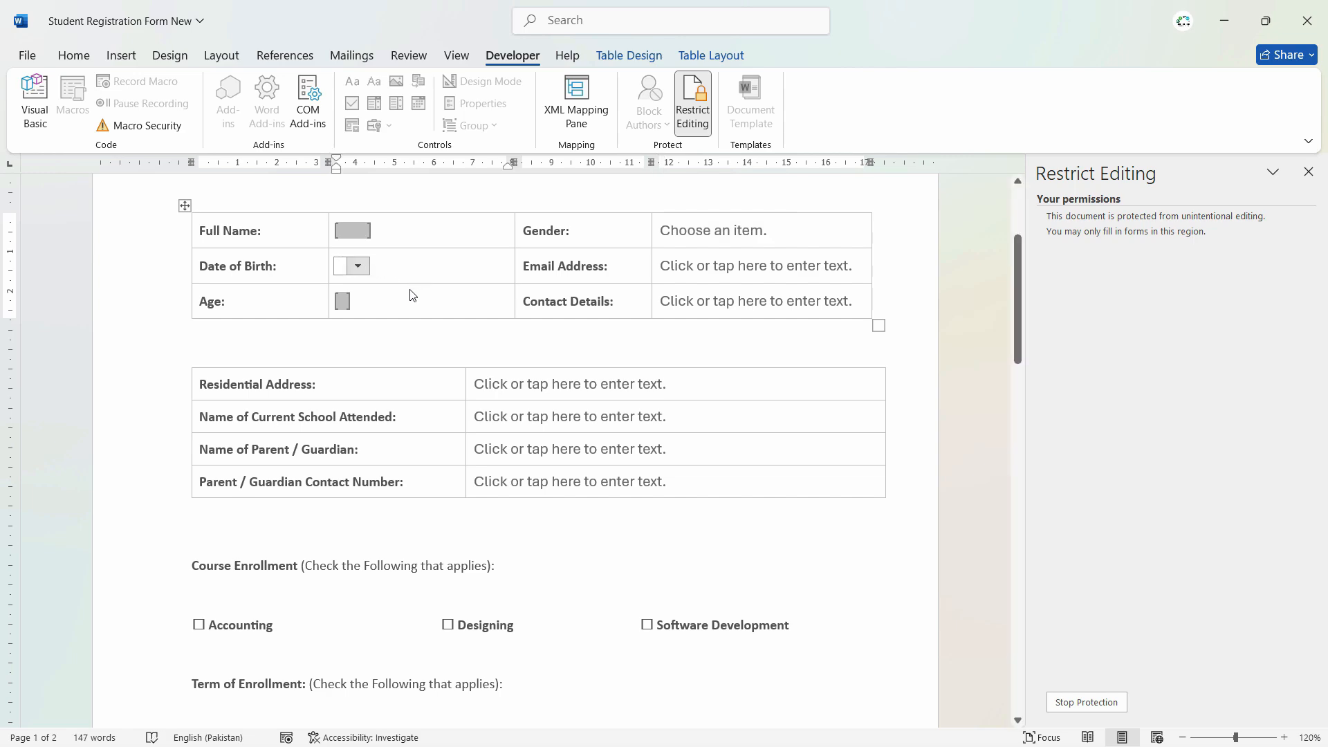
pyautogui.click(412, 293)
pyautogui.click(864, 463)
pyautogui.scroll(-10, 865, 463)
pyautogui.scroll(12, 867, 467)
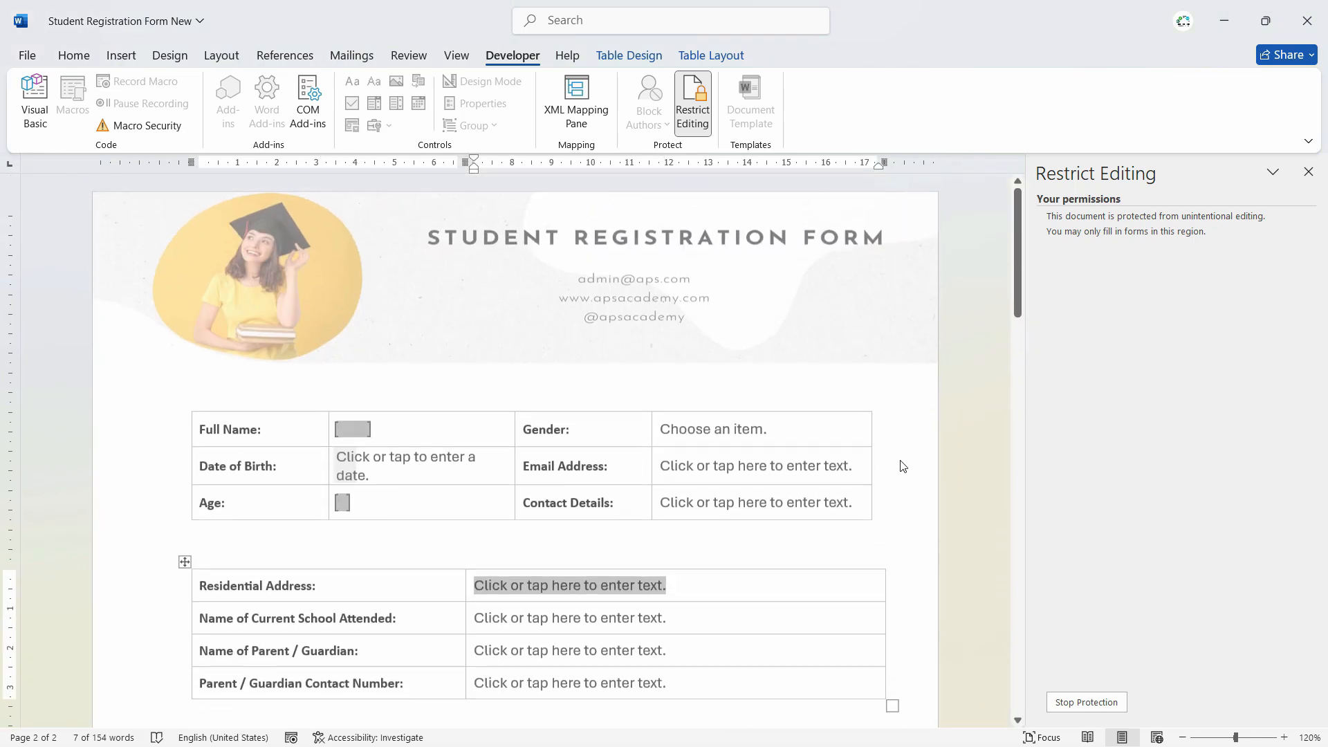
pyautogui.click(1308, 171)
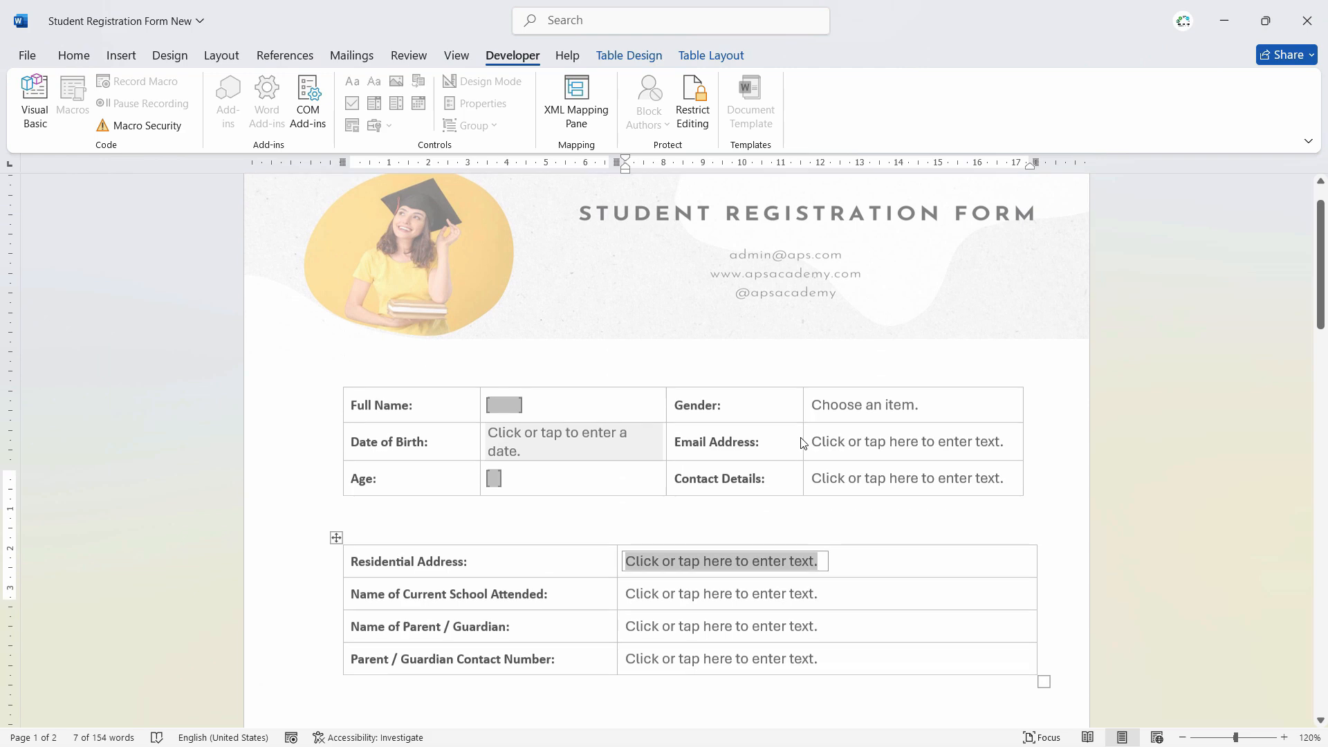
pyautogui.scroll(-3, 501, 233)
# - Enter the student's full name, choose Male gender and 13 April 1994 birth date
pyautogui.click(501, 232)
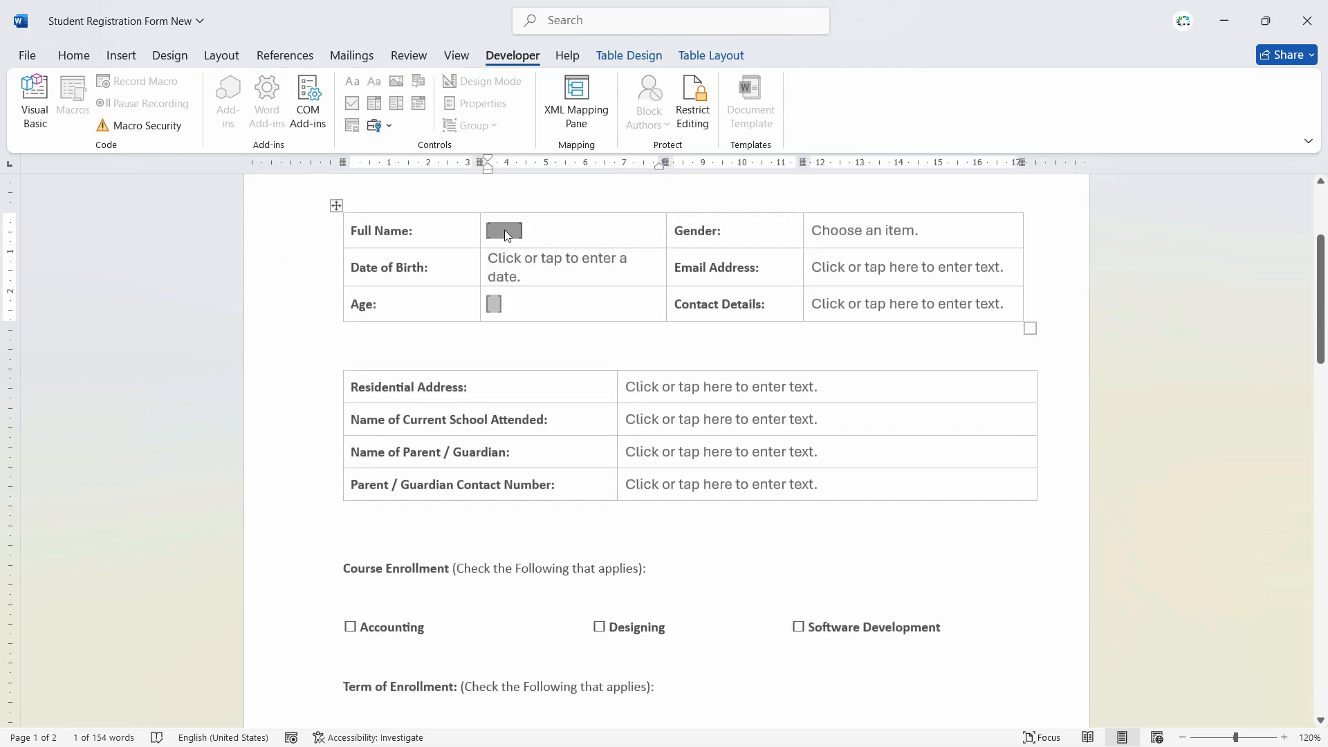
pyautogui.press('Tab')
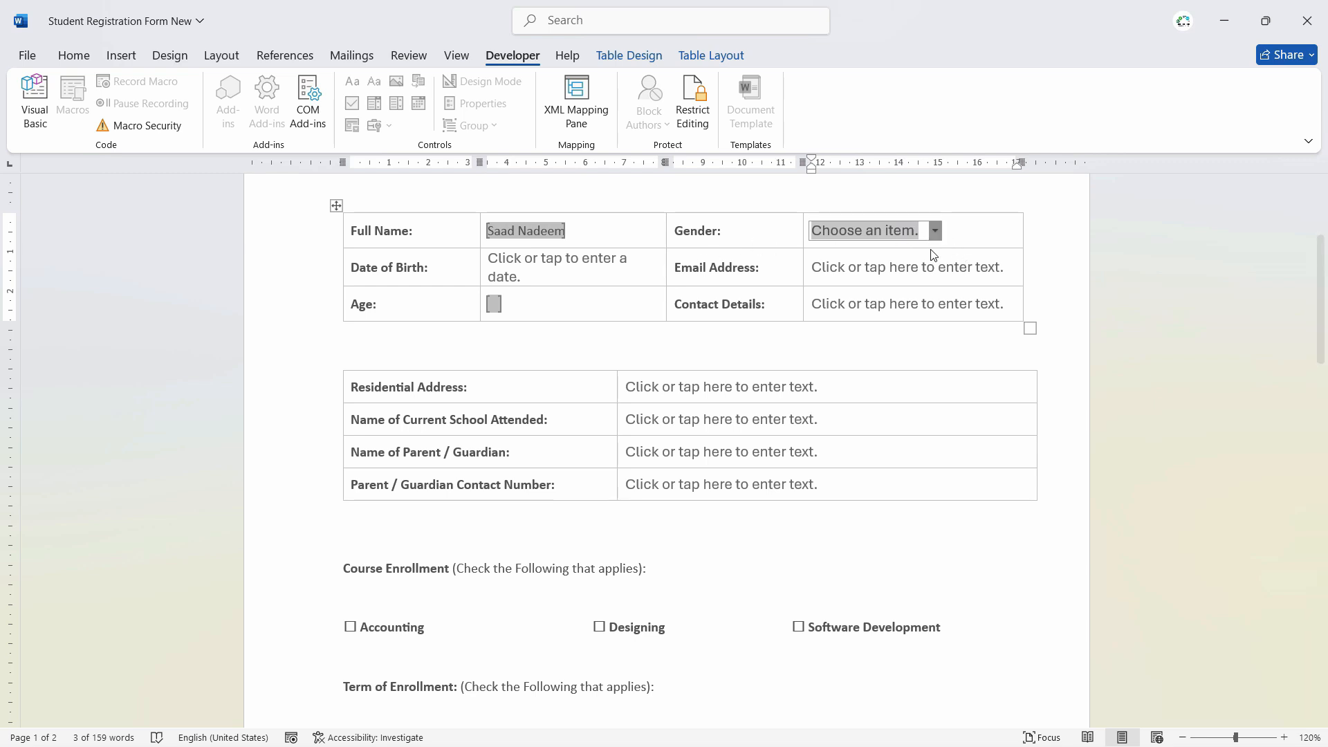
pyautogui.click(934, 232)
pyautogui.click(917, 262)
pyautogui.click(558, 278)
pyautogui.click(672, 270)
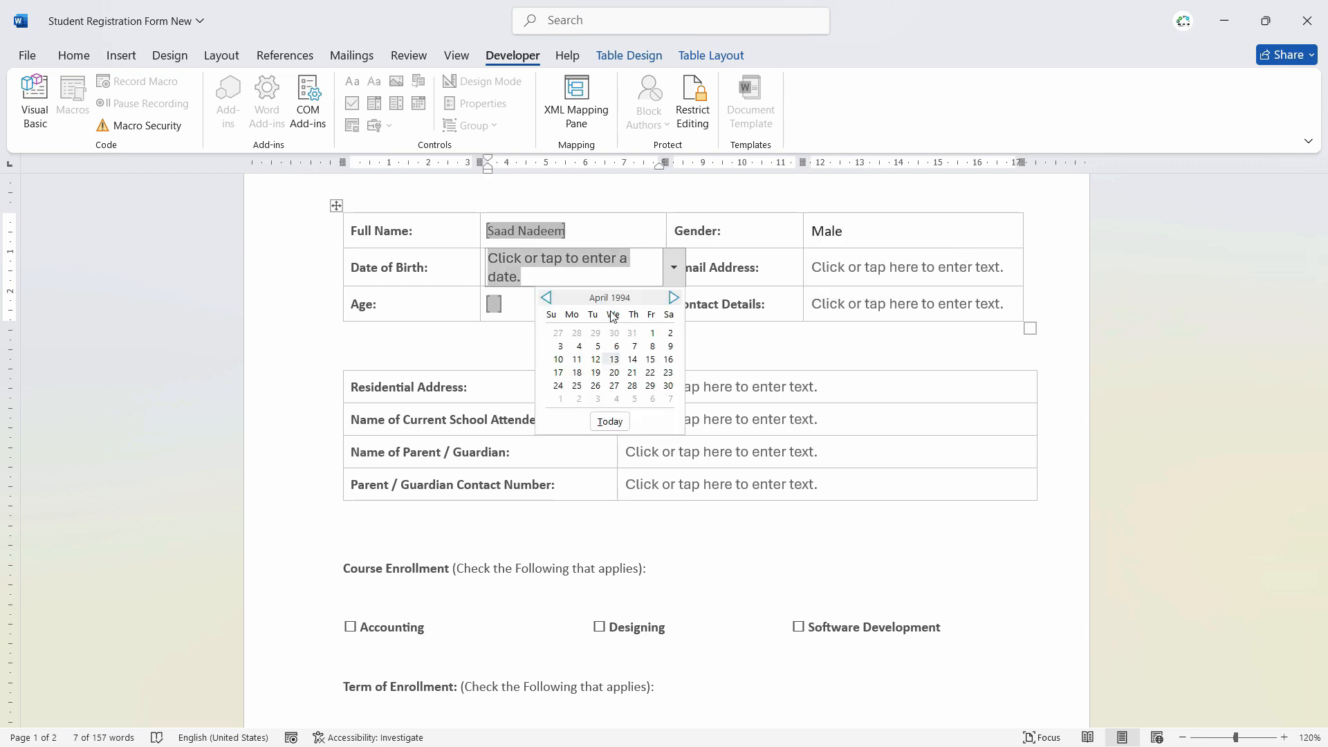
pyautogui.click(615, 359)
# - Enter the student's e-mail address in the Email Address field
pyautogui.click(915, 268)
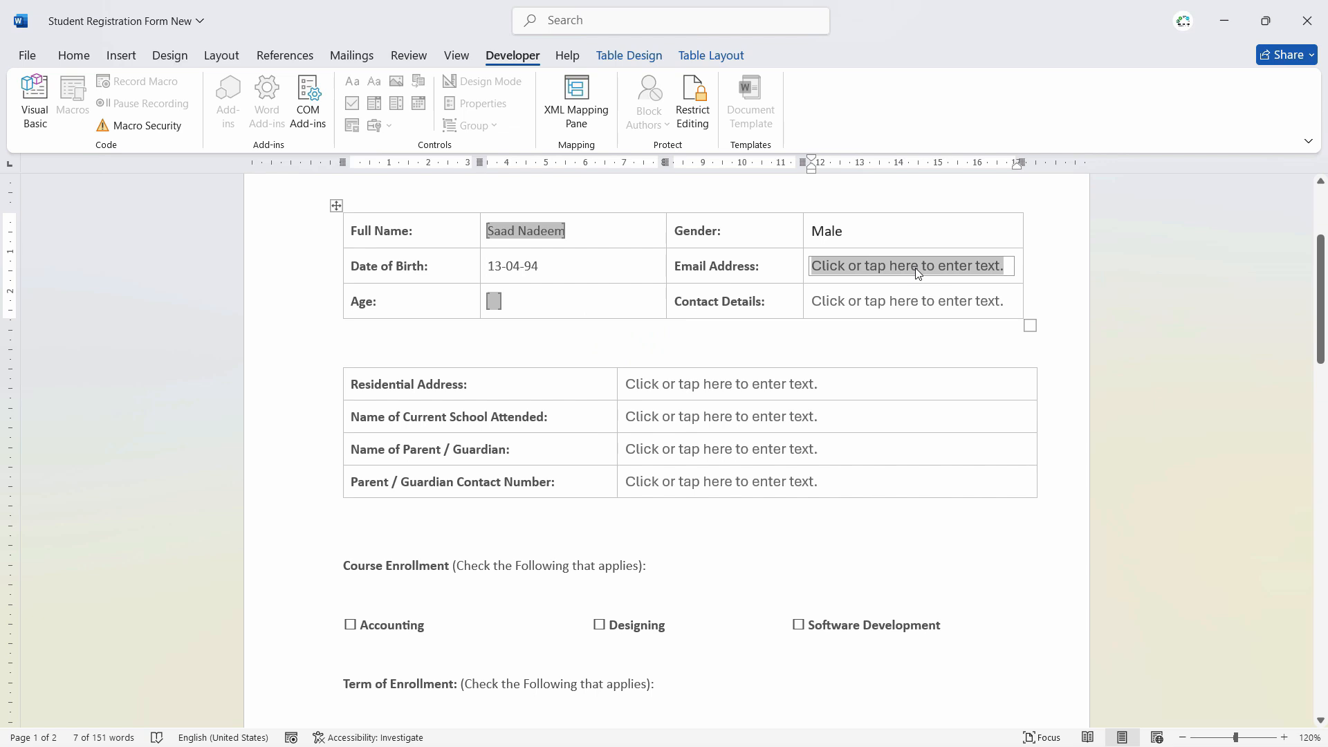
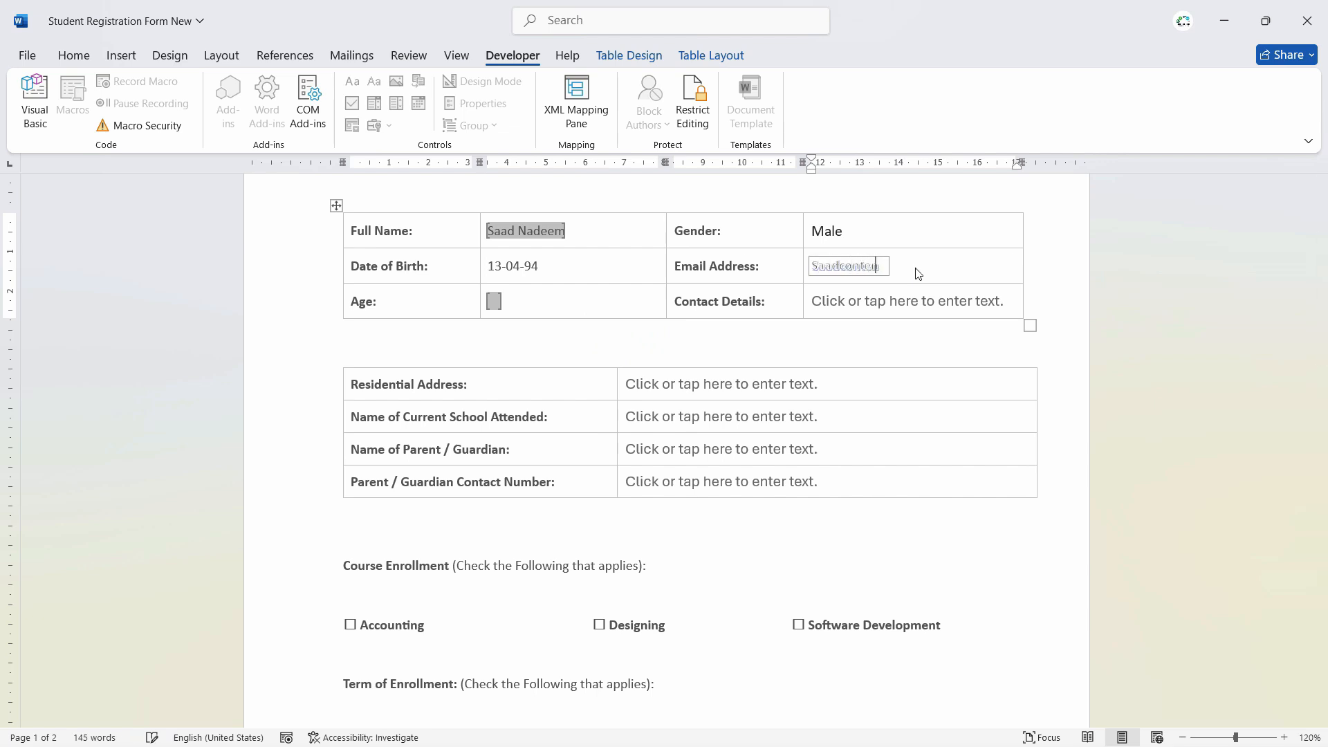
pyautogui.press('Tab')
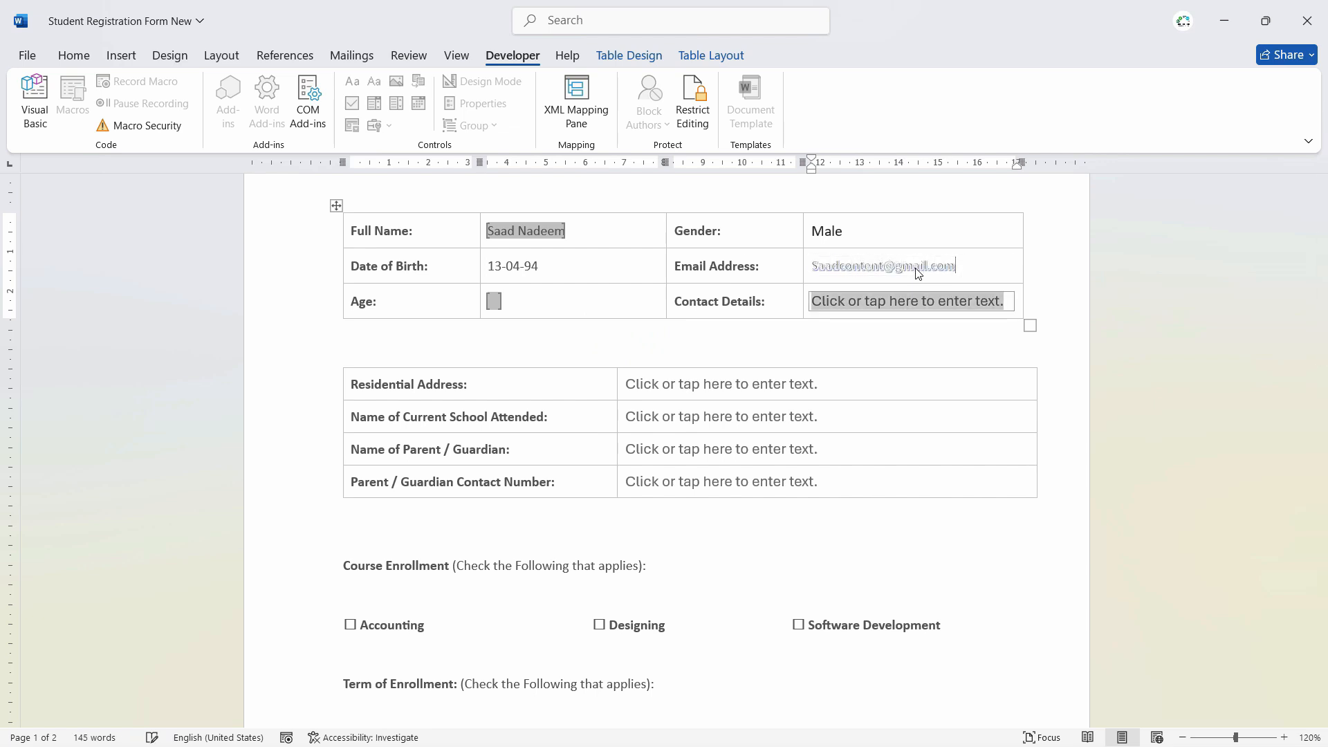
pyautogui.click(923, 266)
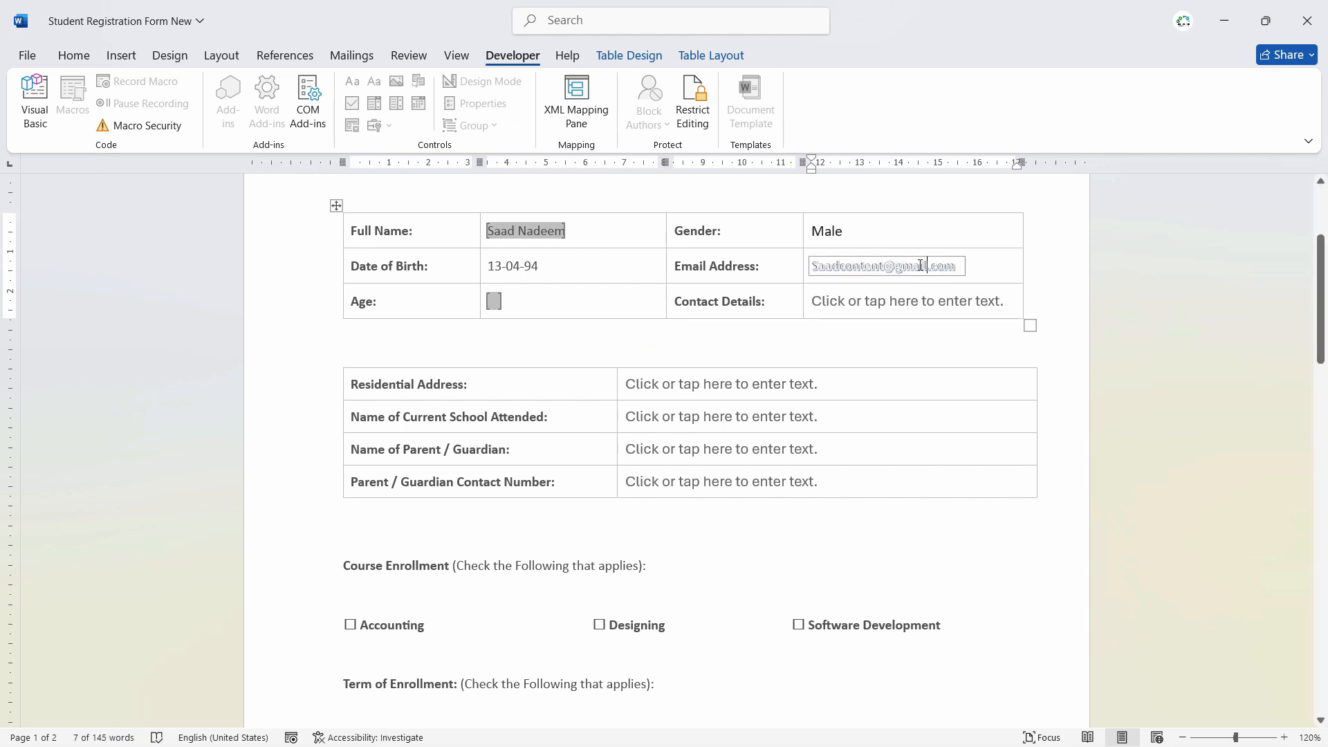
pyautogui.click(76, 56)
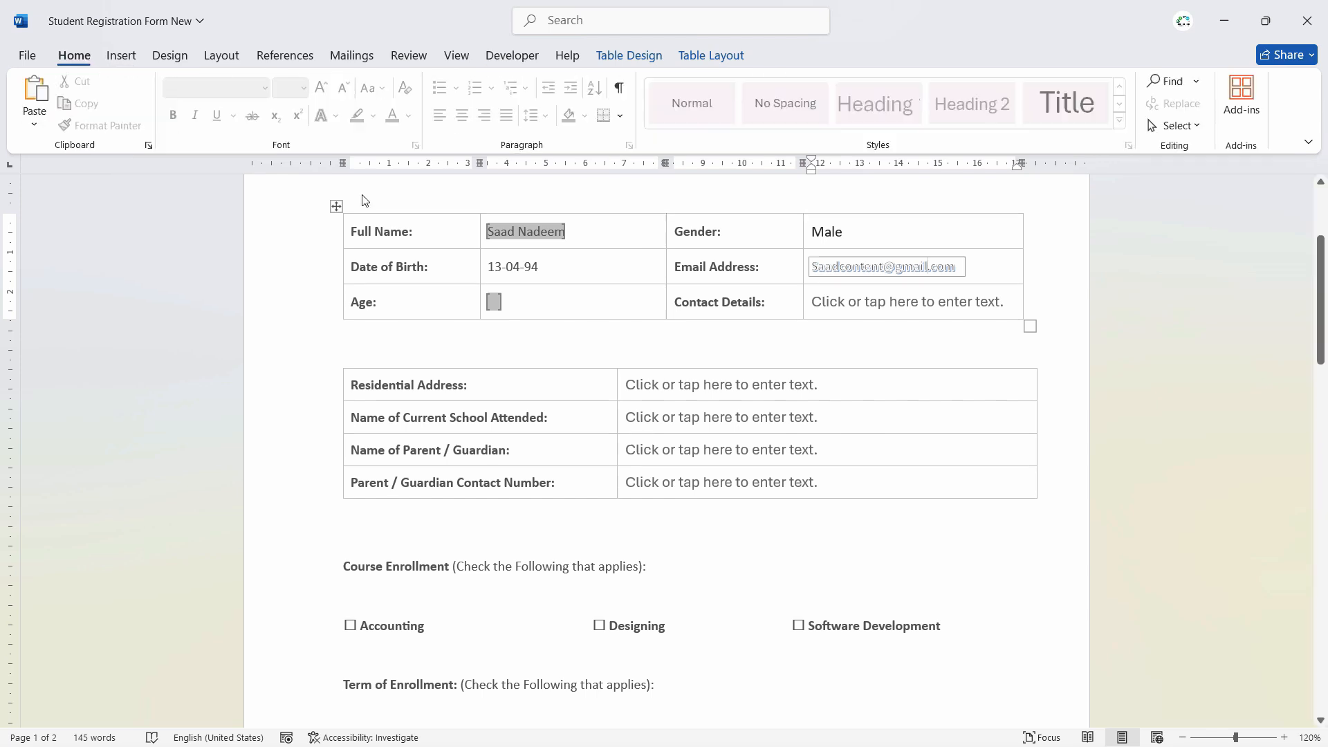
pyautogui.doubleClick(903, 268)
pyautogui.click(860, 300)
pyautogui.click(897, 280)
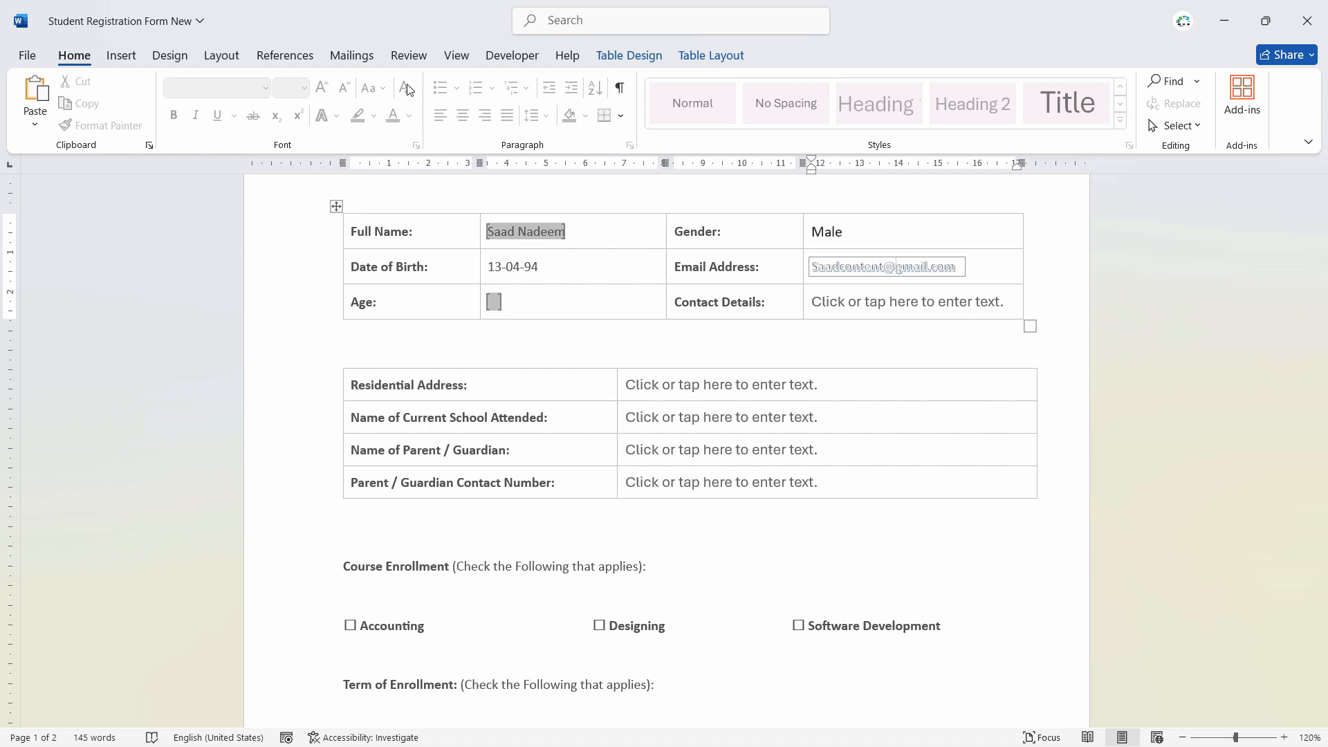
# - Fill Contact Details with the contact number, leaving test text in Residential Address
pyautogui.click(887, 303)
pyautogui.write('sss')
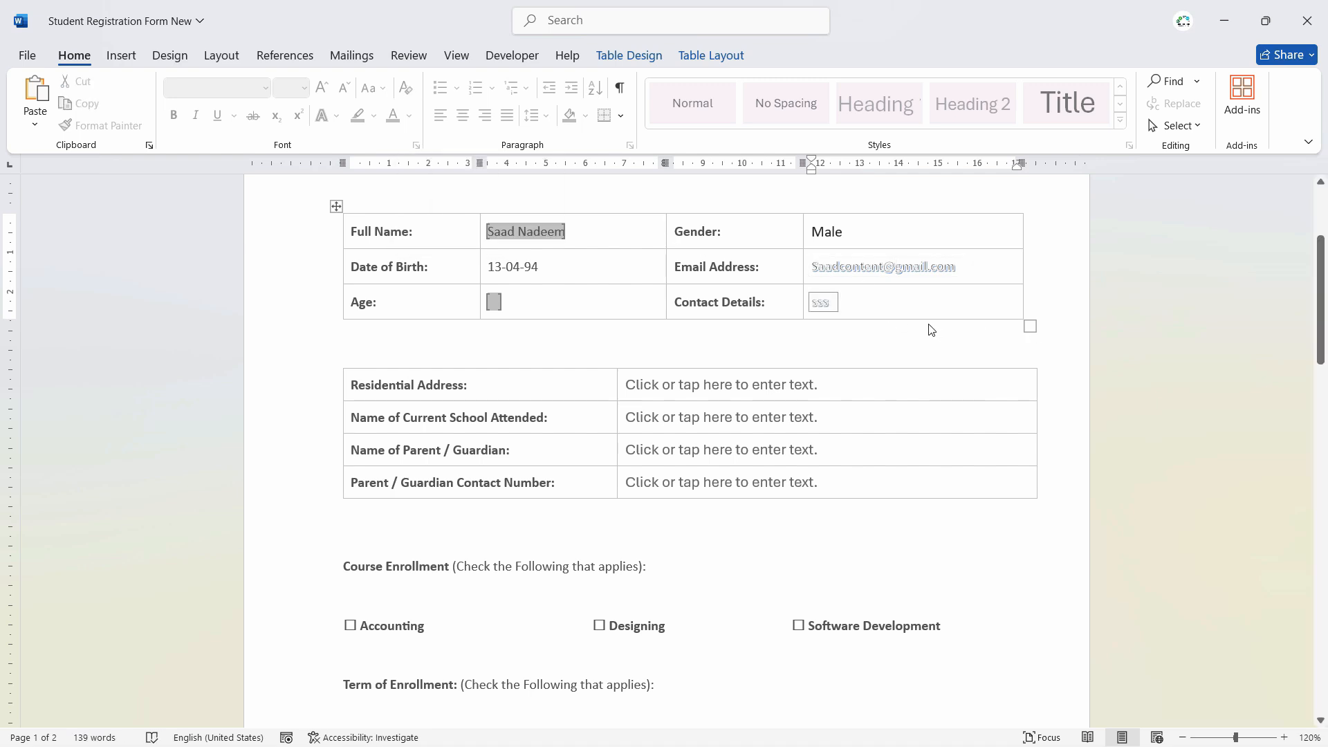
pyautogui.click(900, 380)
pyautogui.write('ss')
pyautogui.click(828, 306)
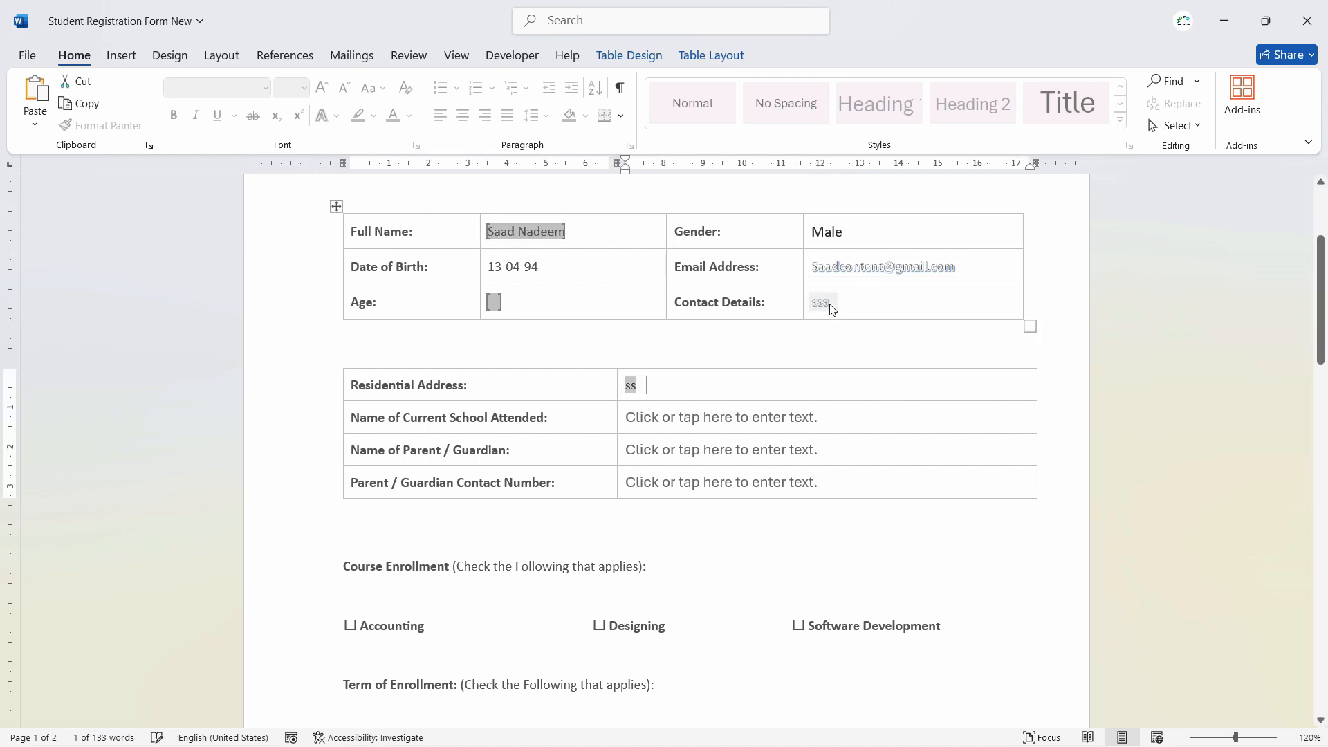
pyautogui.click(828, 306)
pyautogui.click(812, 306)
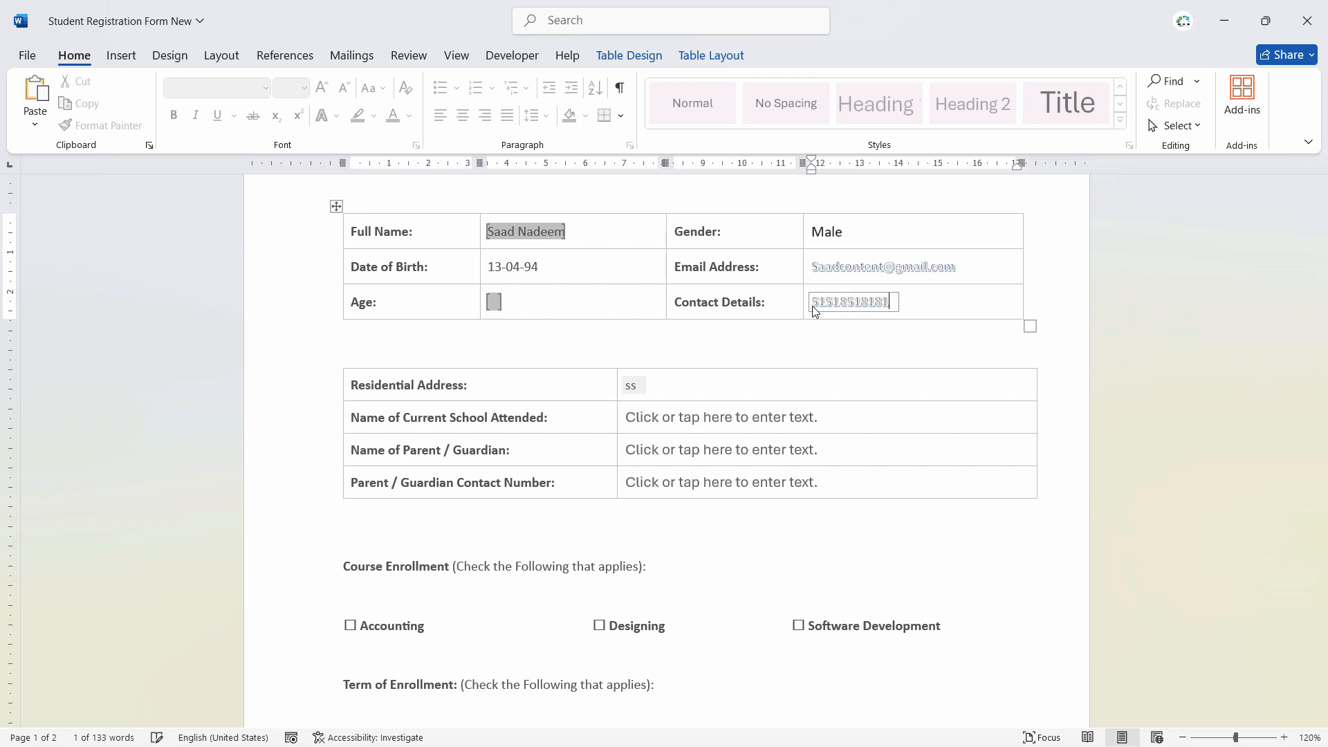
# - Bring up the Restrict Editing pane from the Developer tab
pyautogui.click(493, 304)
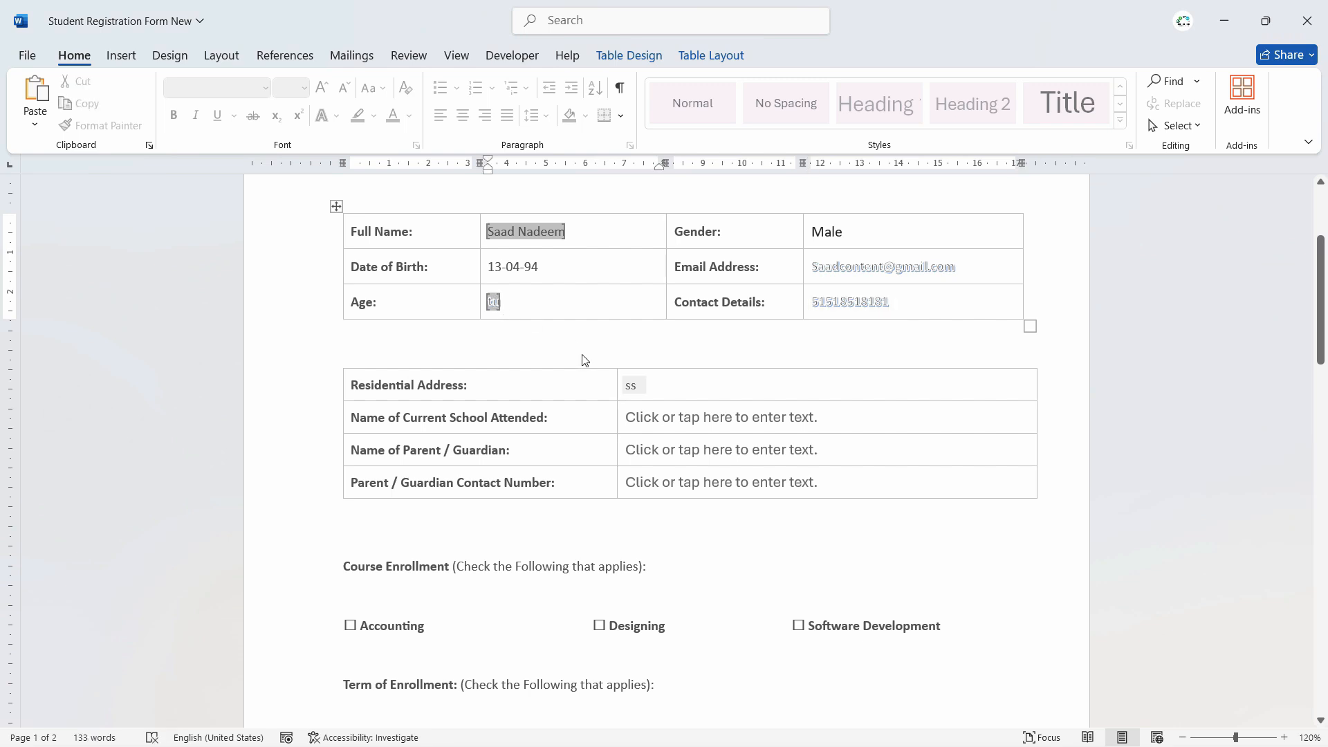
pyautogui.click(512, 55)
pyautogui.click(693, 103)
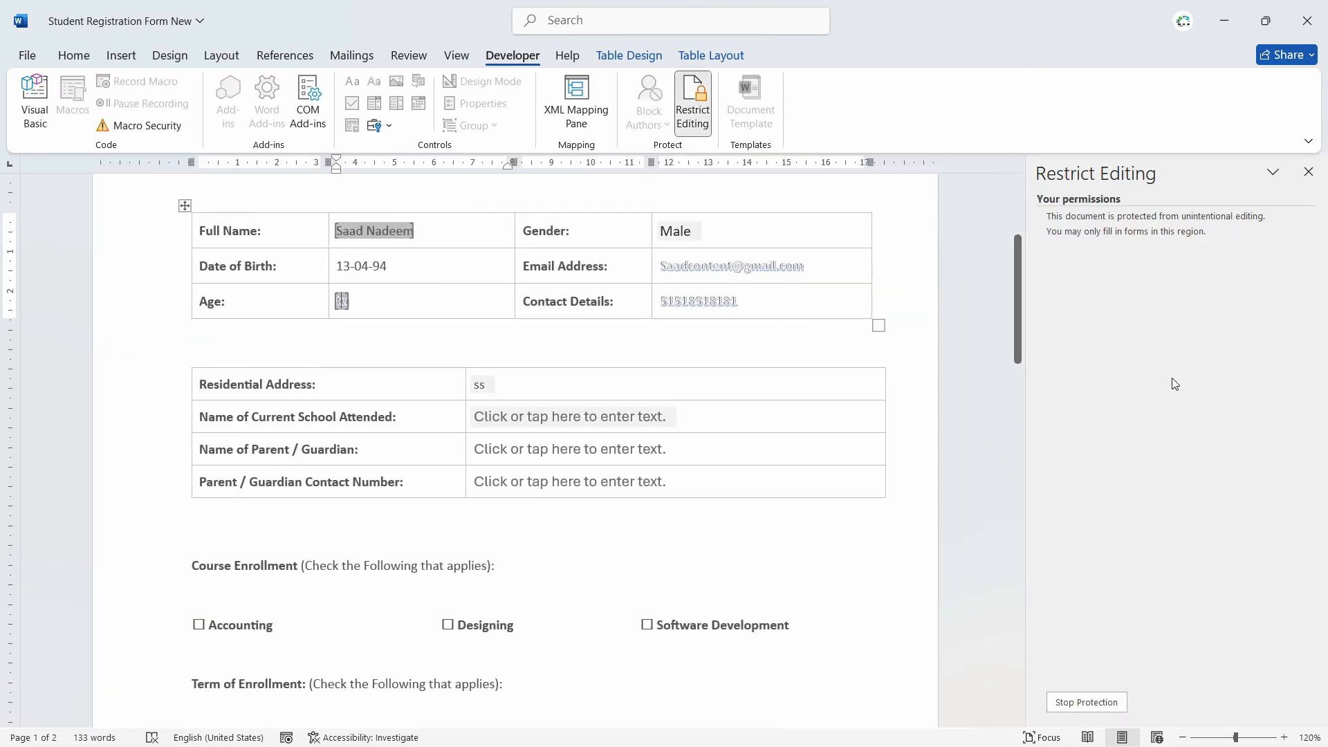
# - Stop the form protection by entering the password
pyautogui.click(1069, 704)
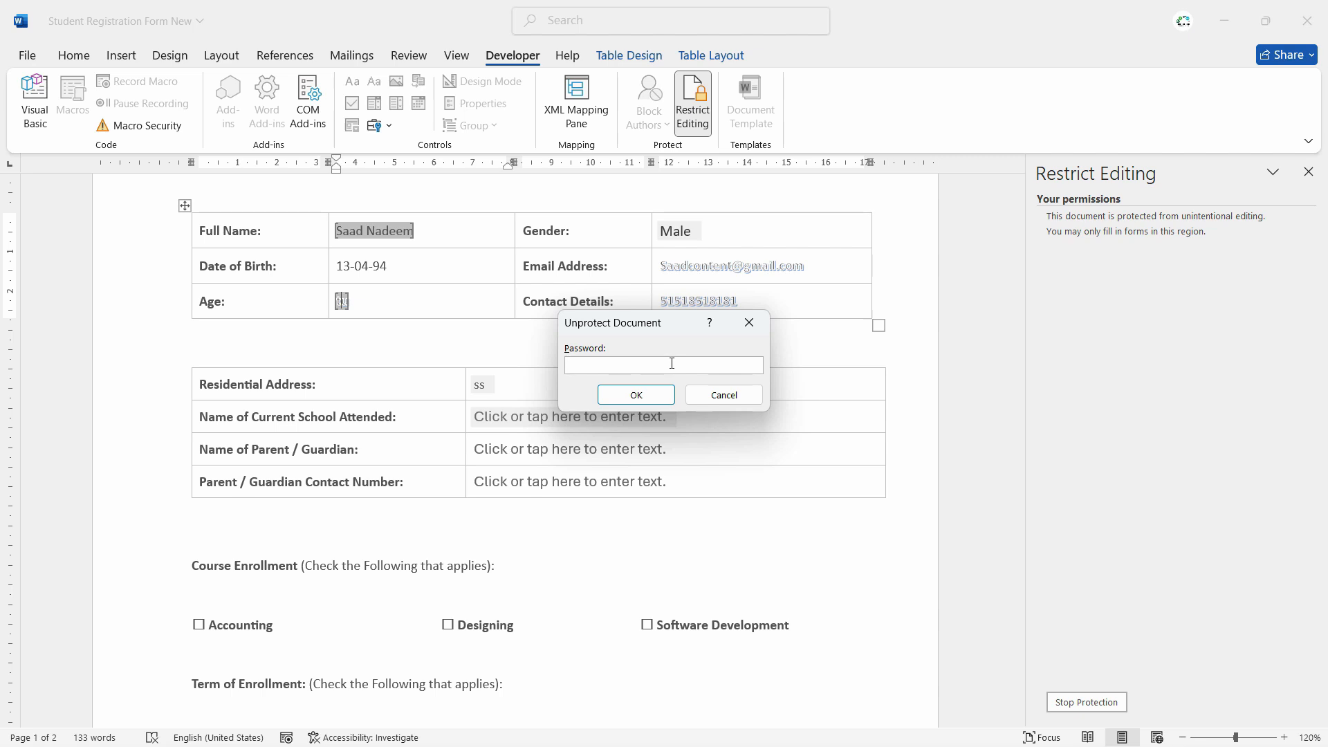
pyautogui.write('••••')
pyautogui.press('Return')
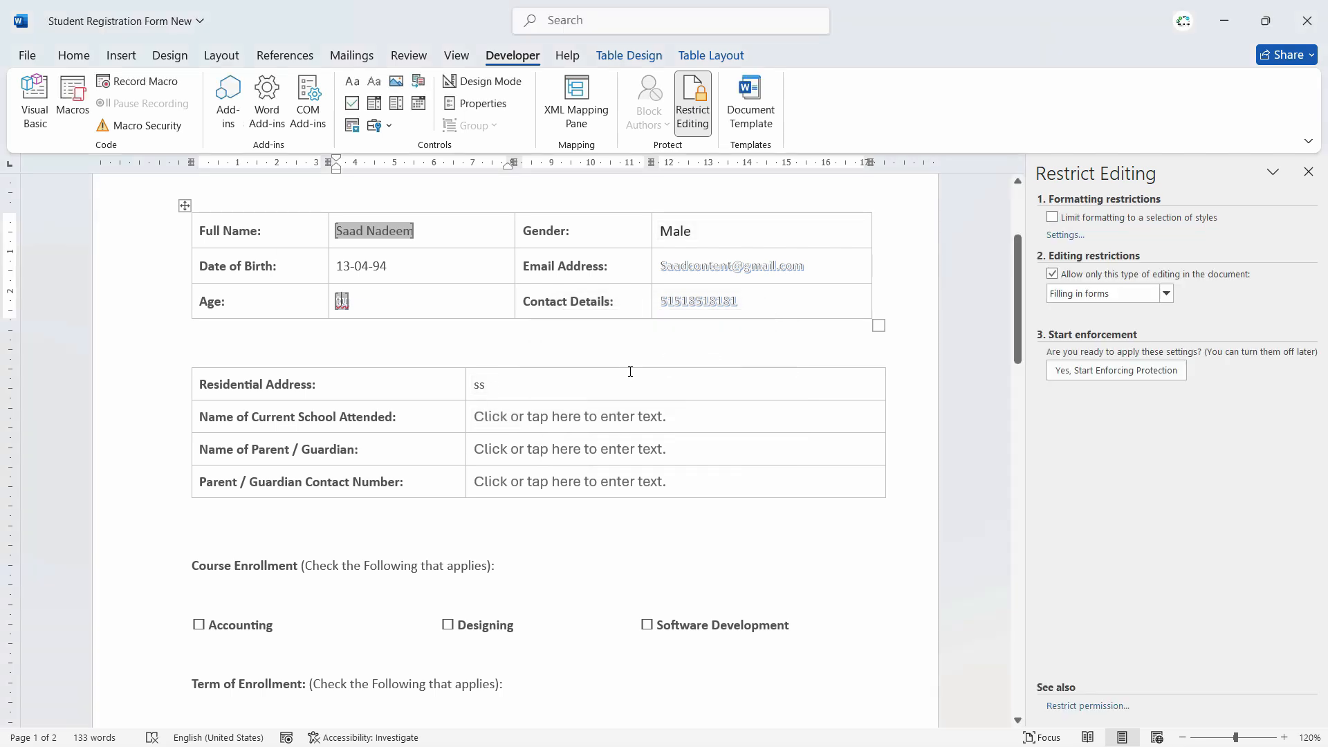
# - Check the Age field is type Number with maximum length 2
pyautogui.doubleClick(349, 300)
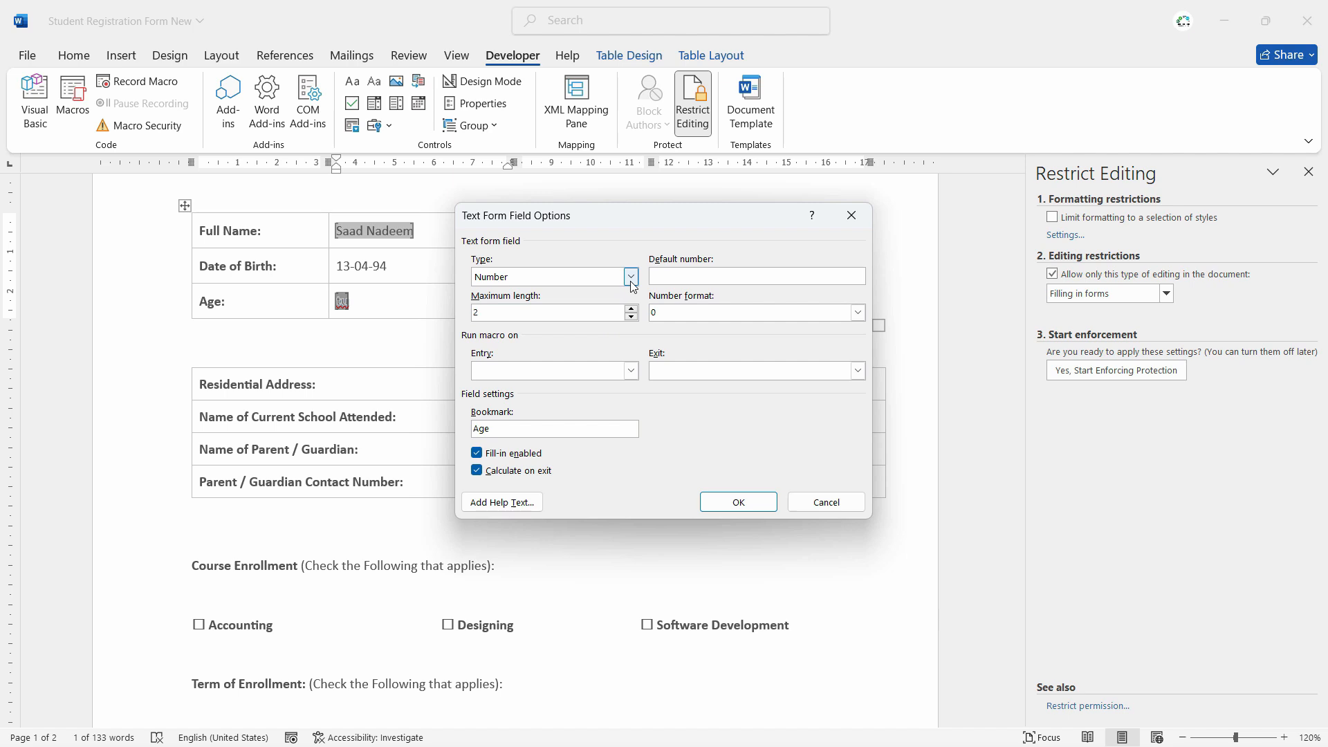
pyautogui.click(738, 511)
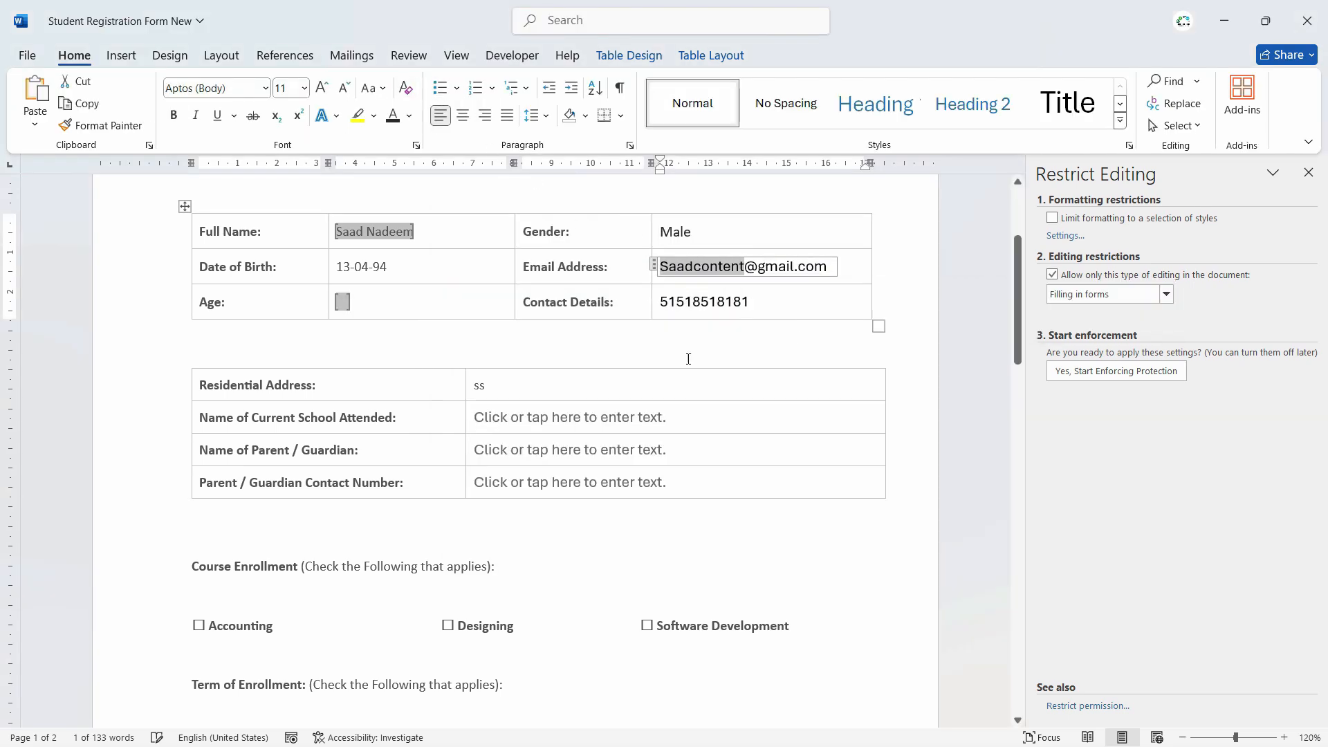
pyautogui.click(537, 411)
pyautogui.click(477, 384)
pyautogui.scroll(-3, 658, 451)
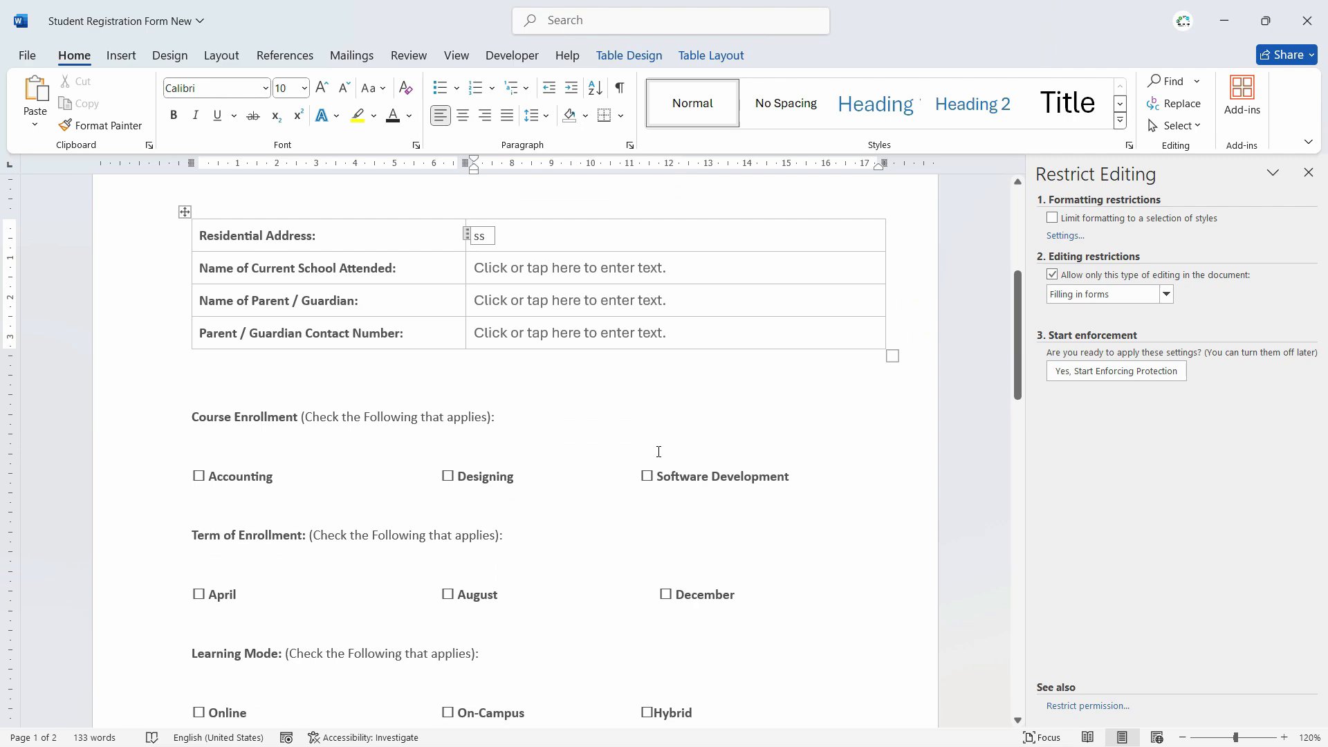
pyautogui.scroll(5, 659, 451)
# - Re-enforce form-filling protection with the password, then retype the student's full name
pyautogui.click(710, 366)
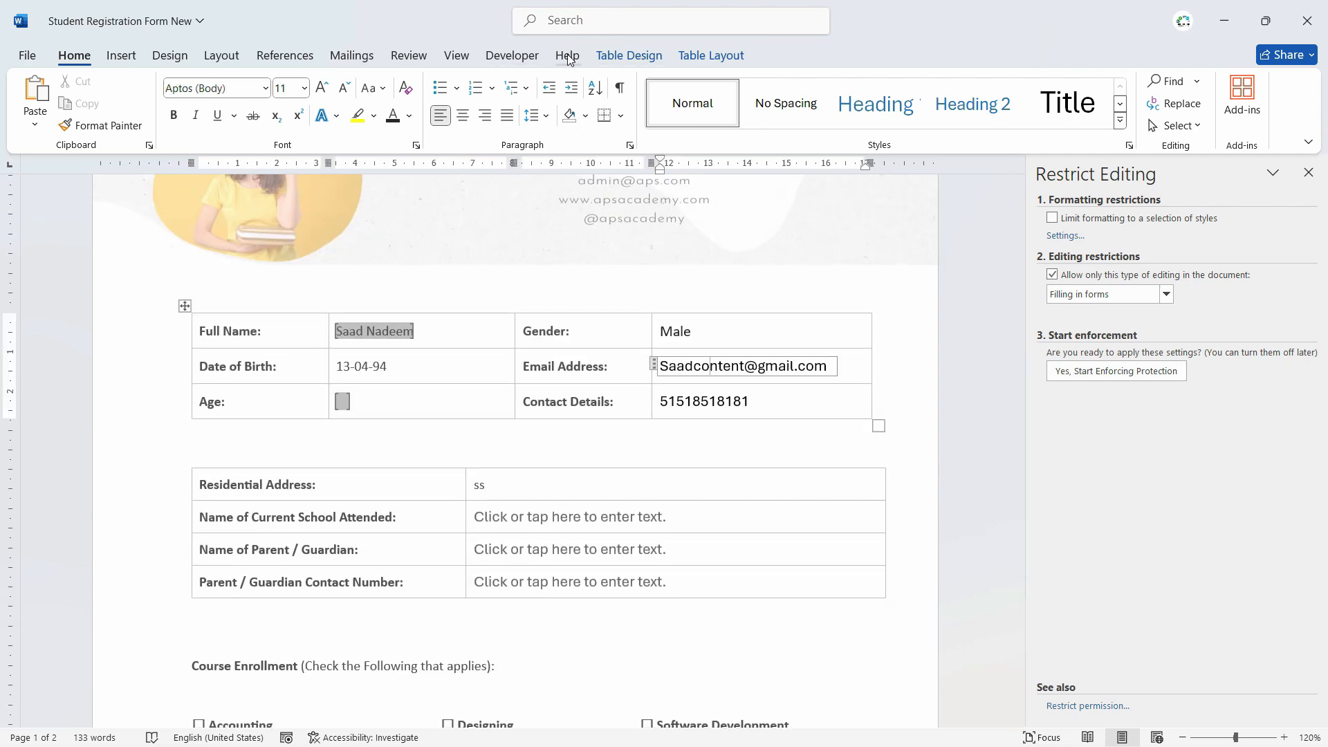
pyautogui.click(512, 56)
pyautogui.click(692, 104)
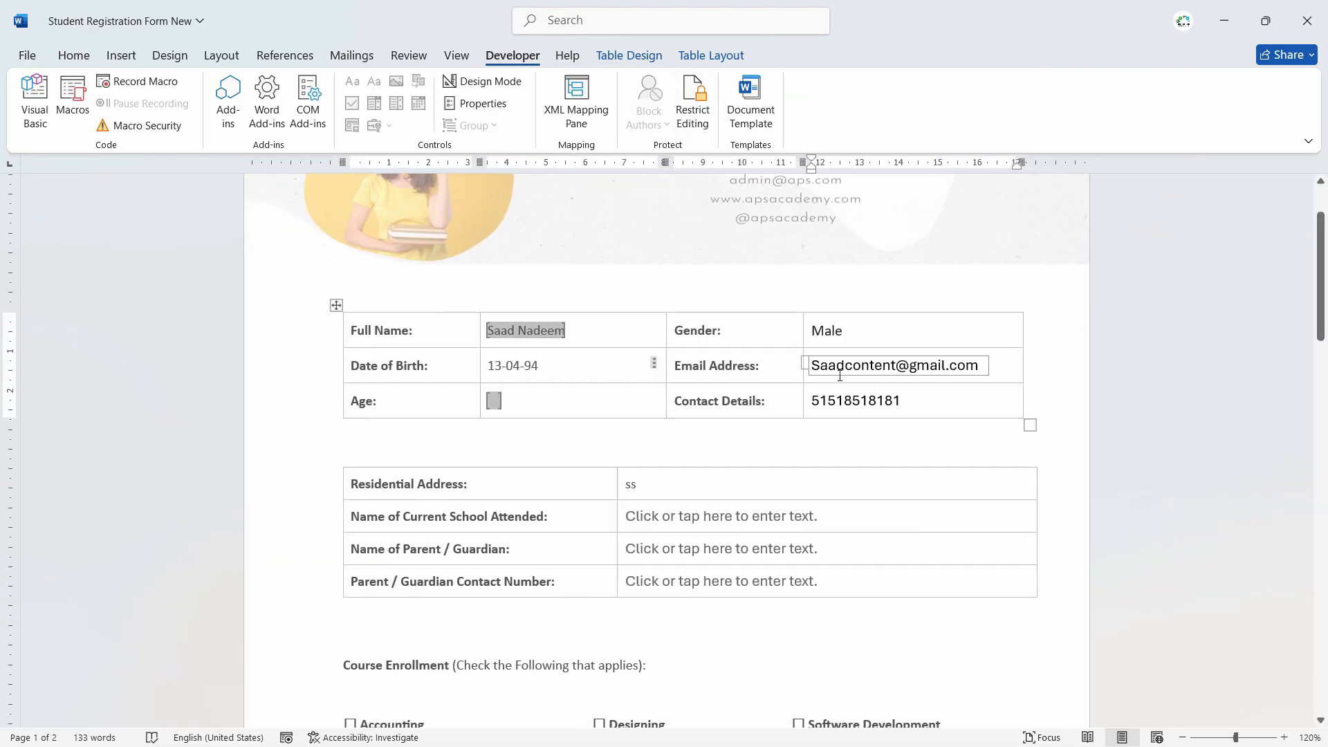
pyautogui.click(1116, 370)
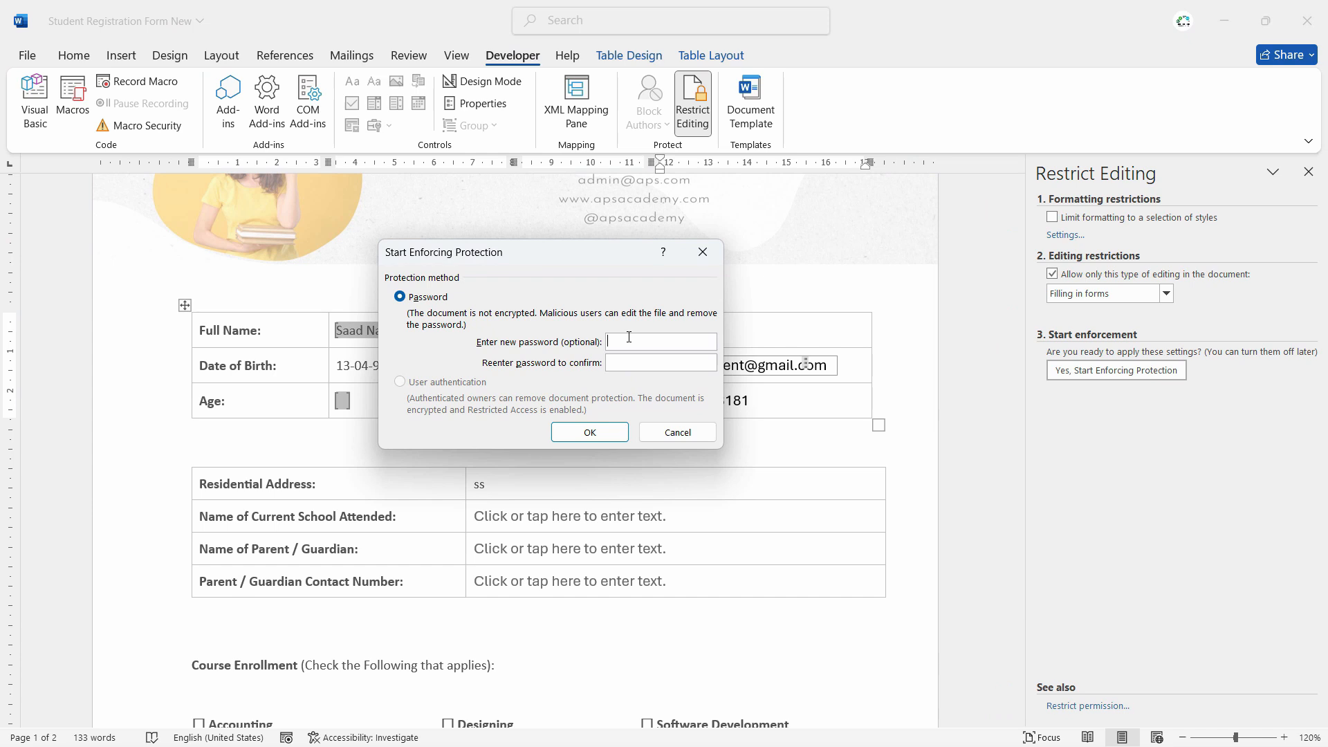
pyautogui.press('Return')
pyautogui.press('Return')
pyautogui.write('••••')
pyautogui.press('Return')
pyautogui.click(375, 332)
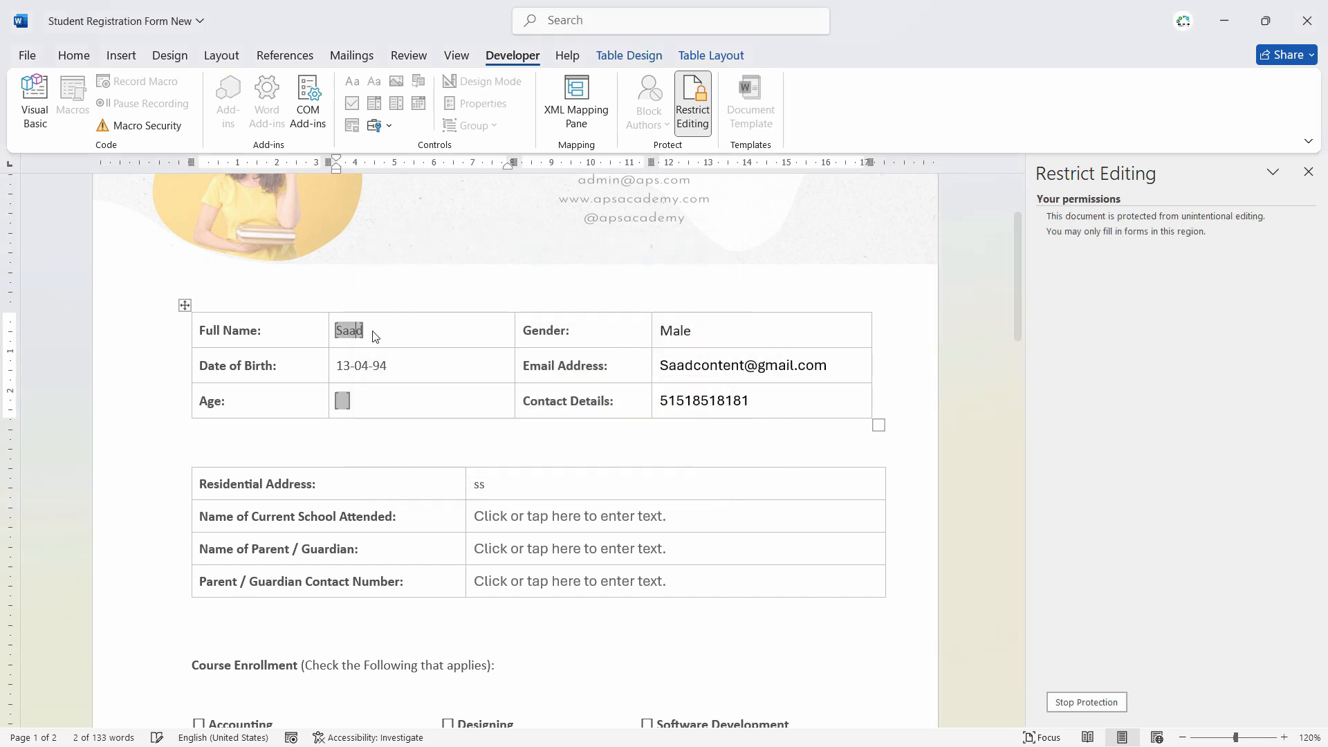
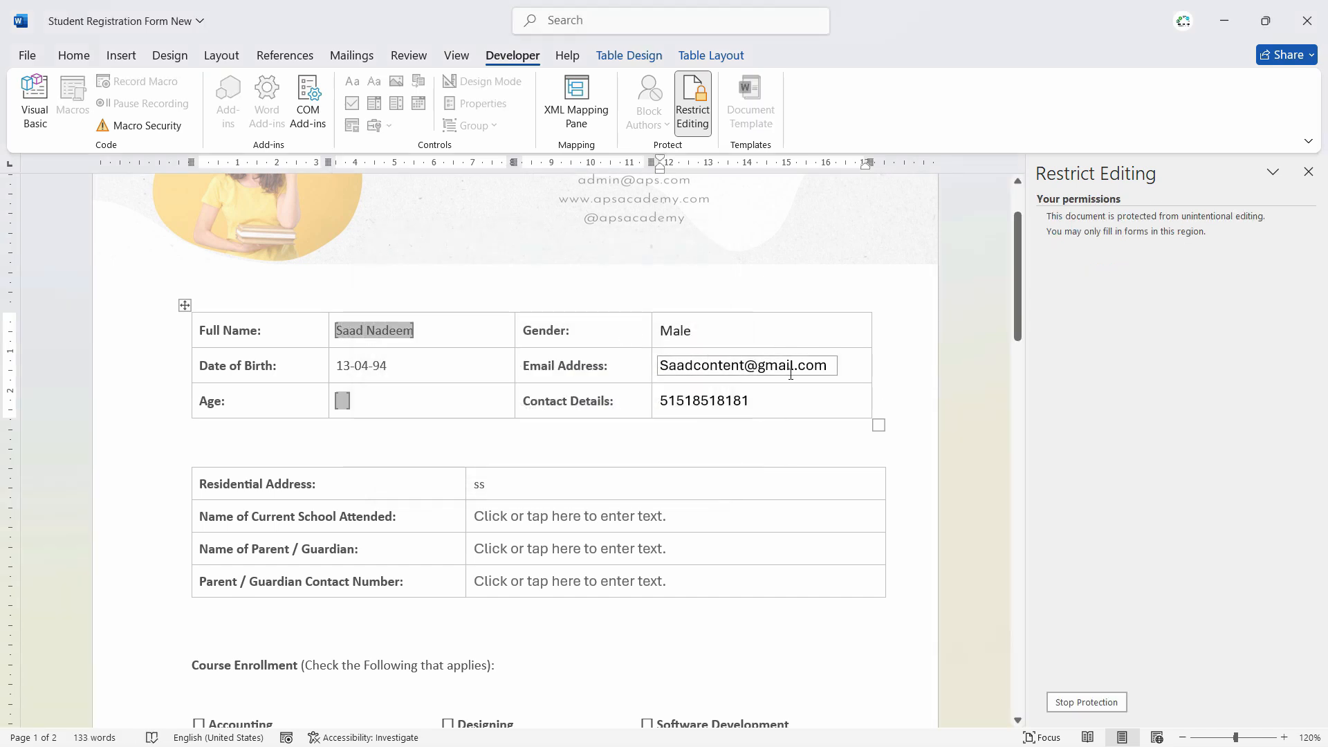
# - Enter 32 in the Age field
pyautogui.click(754, 410)
pyautogui.click(342, 402)
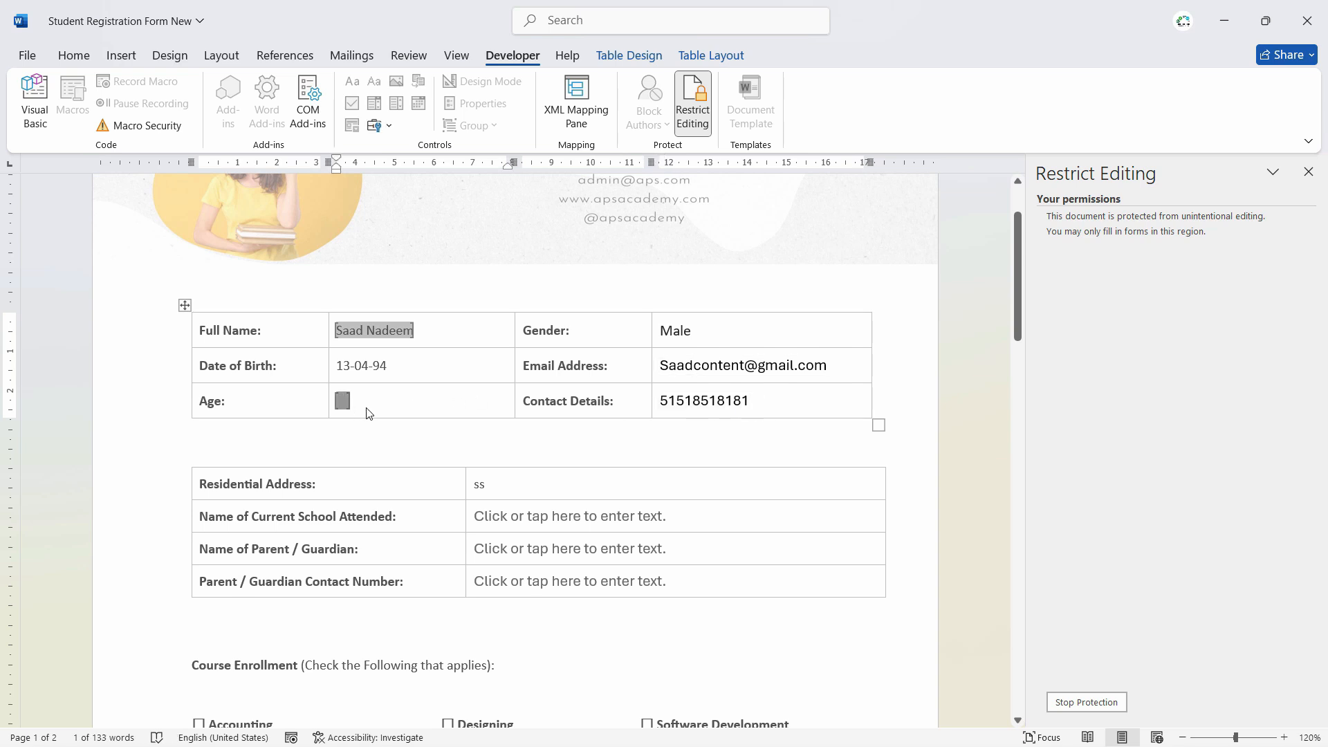
pyautogui.write('32')
pyautogui.press('Tab')
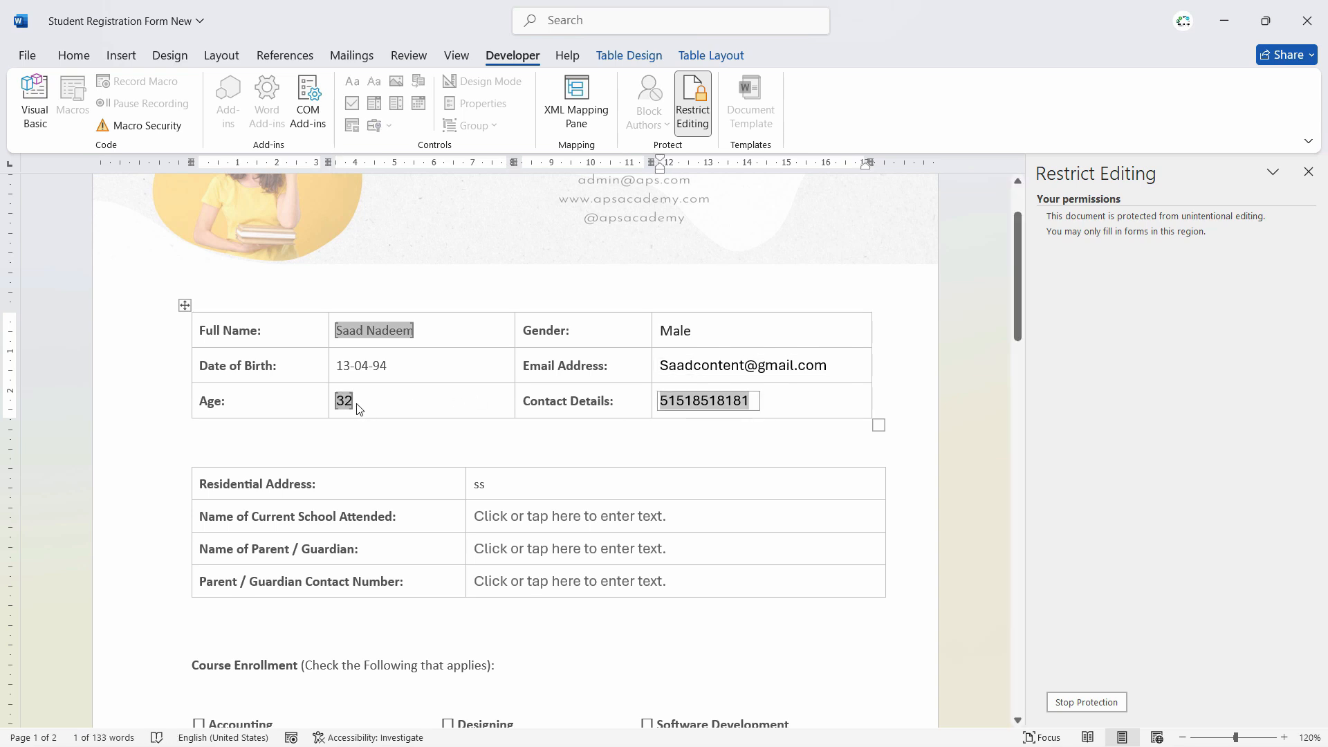
# - Try typing letters 'up' and 'oi' into Age, then restore it to 32
pyautogui.doubleClick(343, 402)
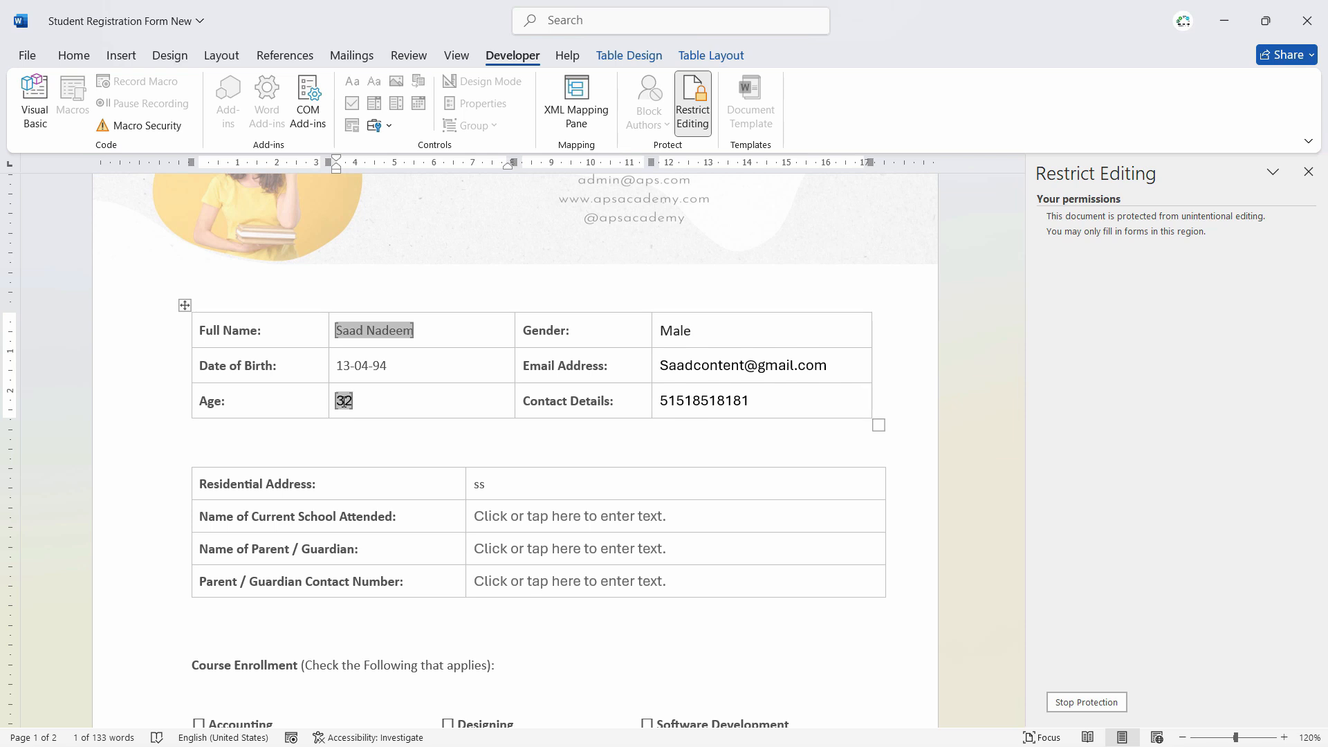
pyautogui.press('BackSpace')
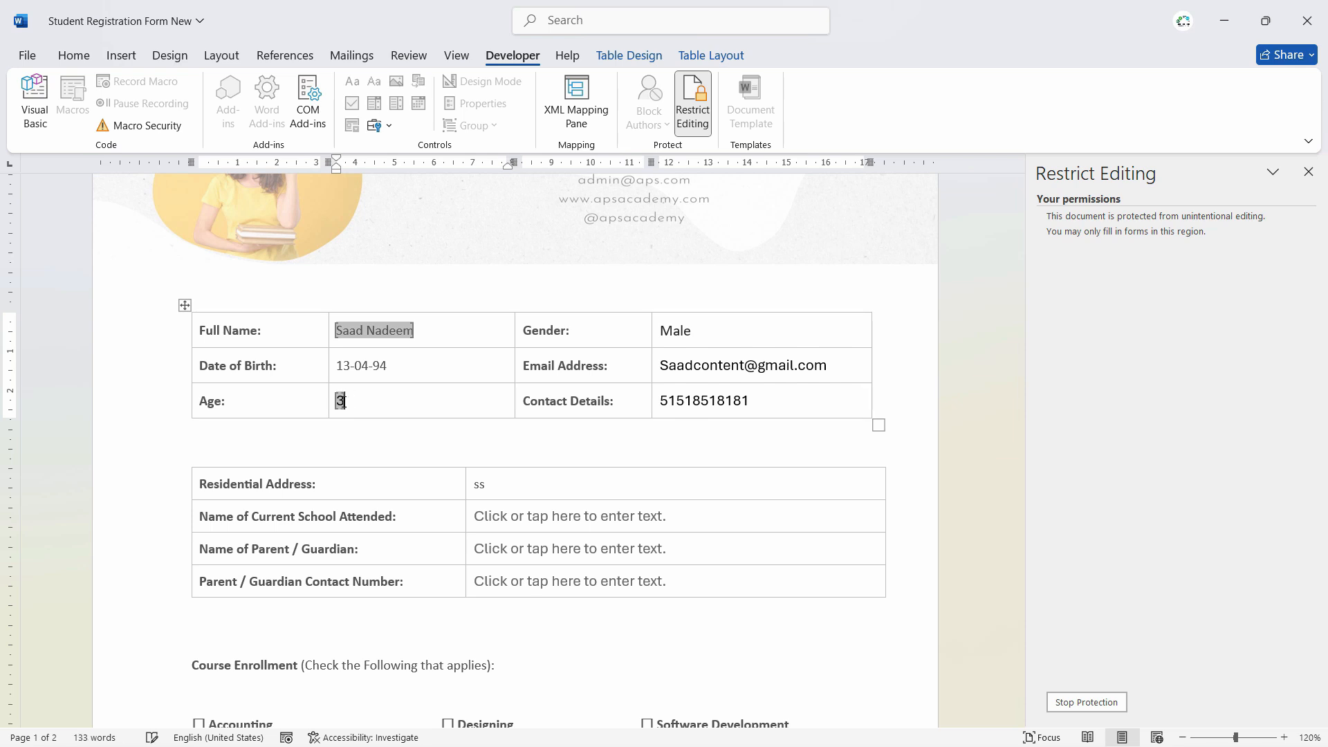
pyautogui.write('up')
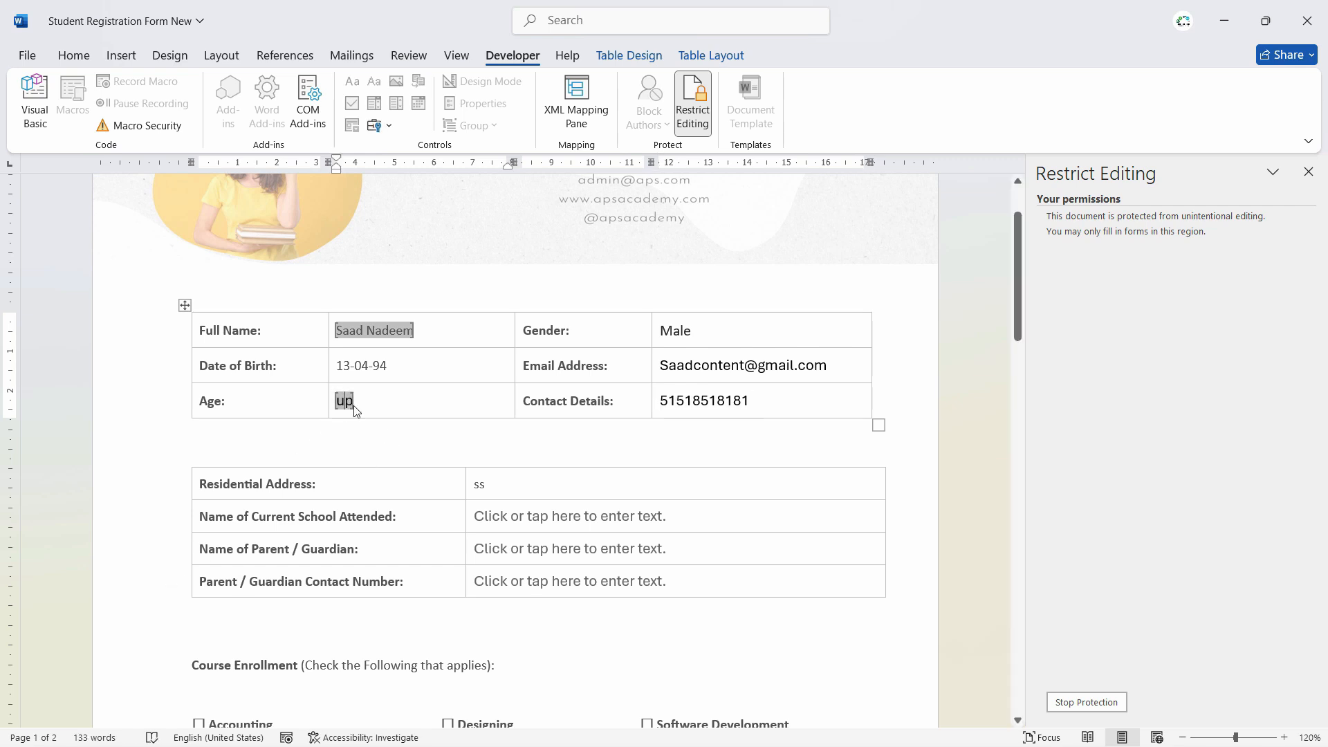
pyautogui.doubleClick(346, 401)
pyautogui.write('oi')
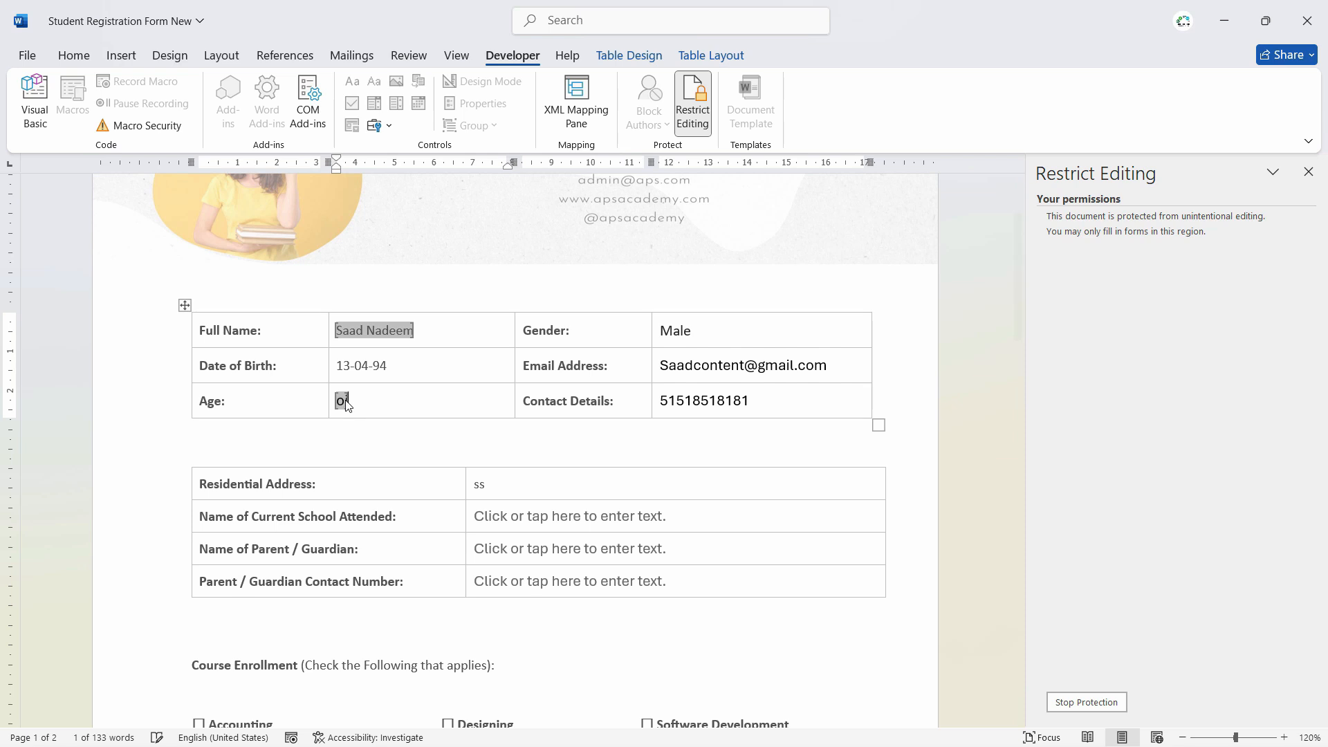
pyautogui.press('BackSpace')
pyautogui.press('BackSpace')
pyautogui.write('32')
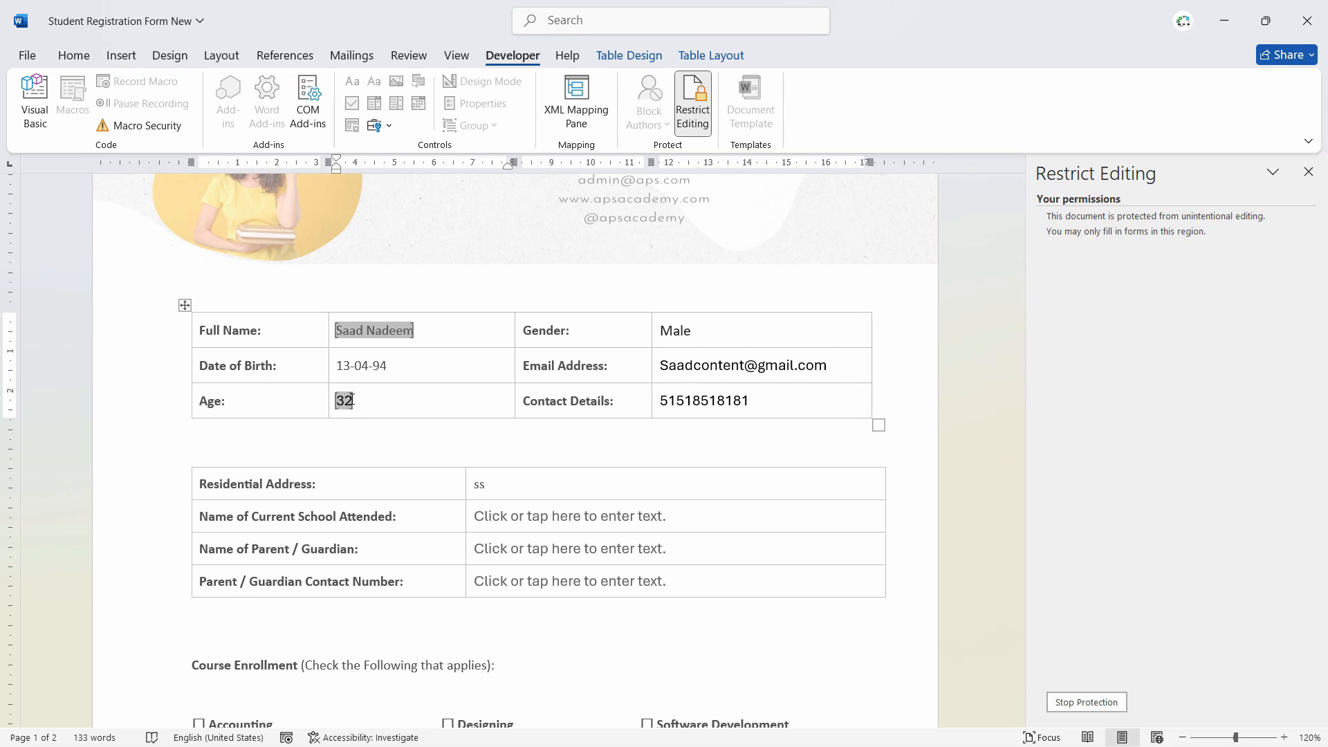
pyautogui.click(584, 454)
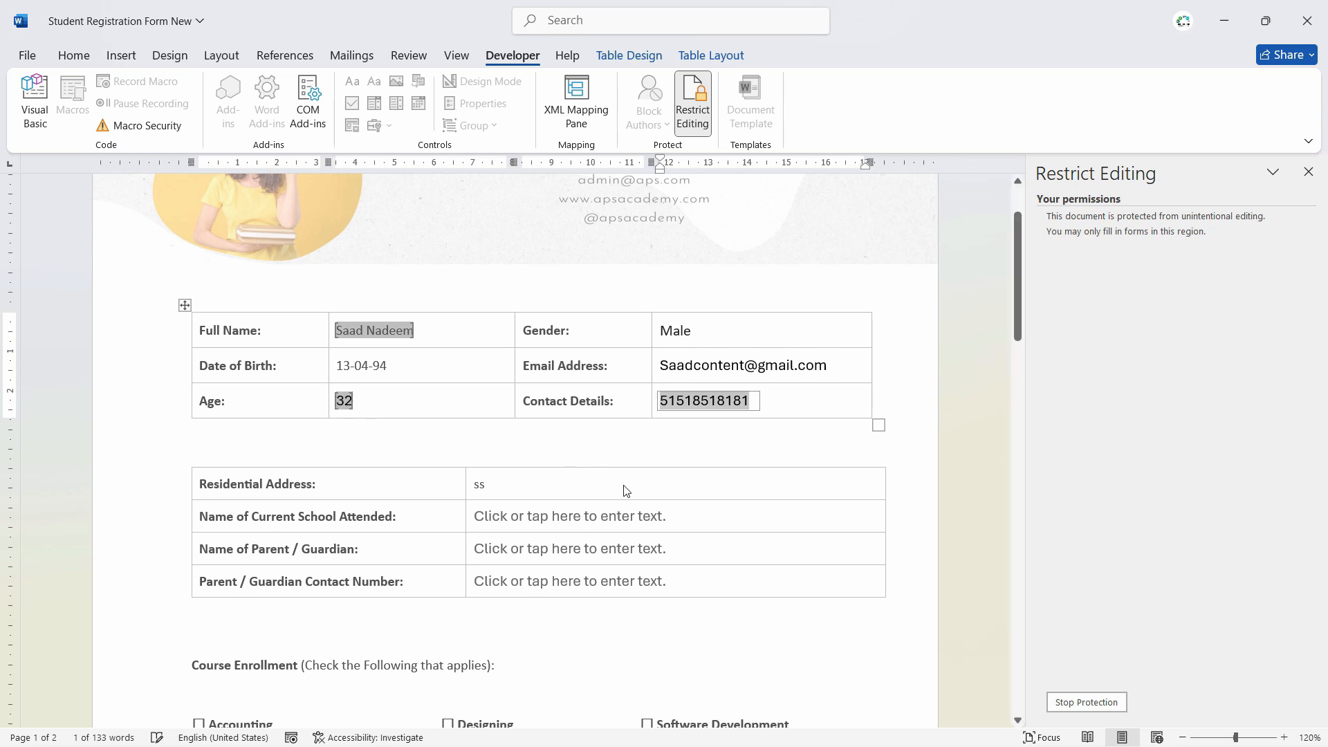
# - Fill Residential Address, School 'ABC Shool', Parent/Guardian and parent contact number with test entries
pyautogui.scroll(-2, 626, 492)
pyautogui.moveTo(493, 387); pyautogui.dragTo(468, 389)
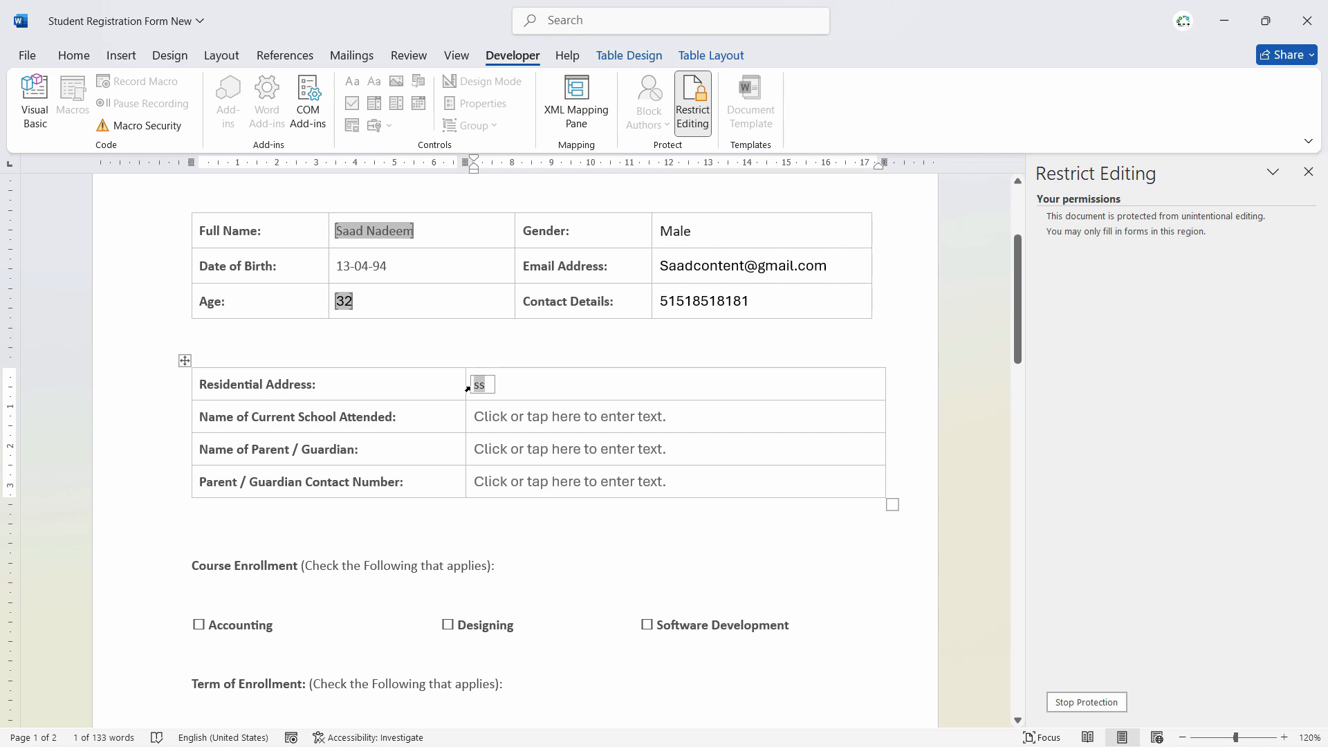
pyautogui.write('RUJUmdijidjidjo')
pyautogui.click(534, 418)
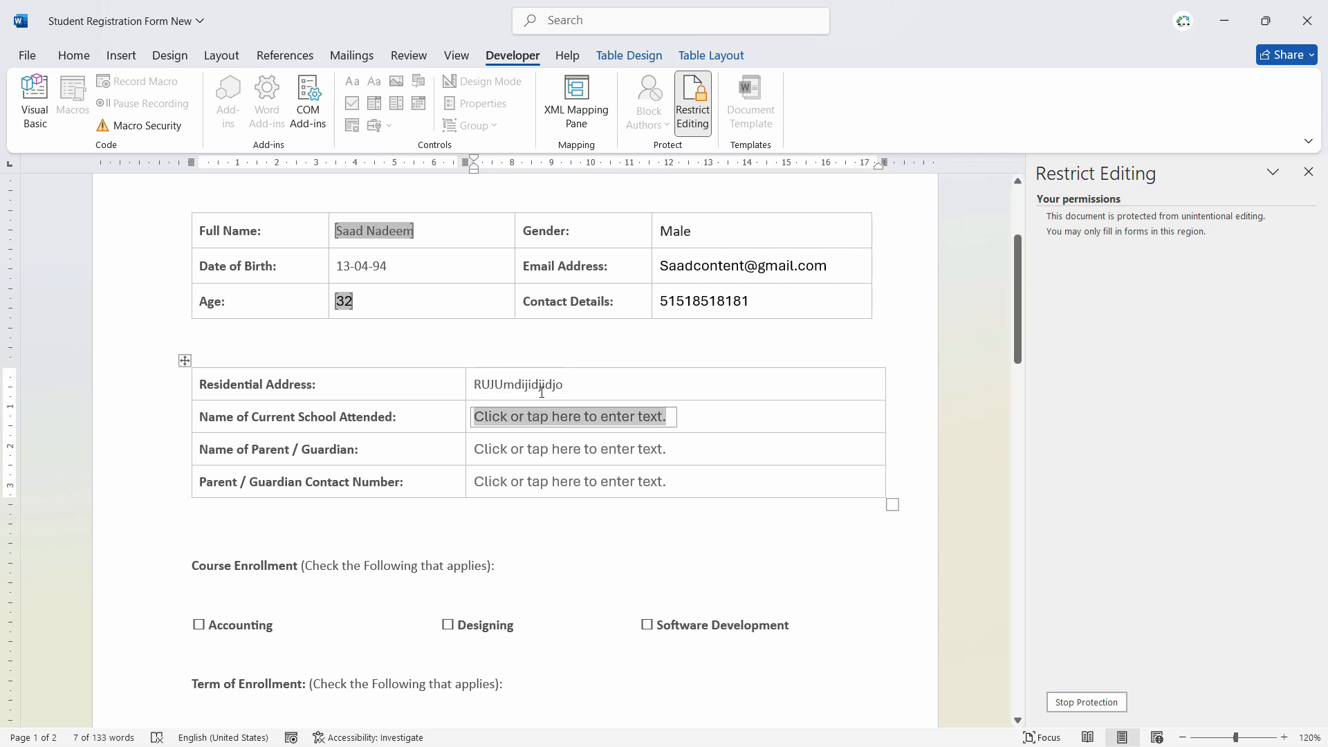
pyautogui.write('ABC Shool')
pyautogui.click(564, 458)
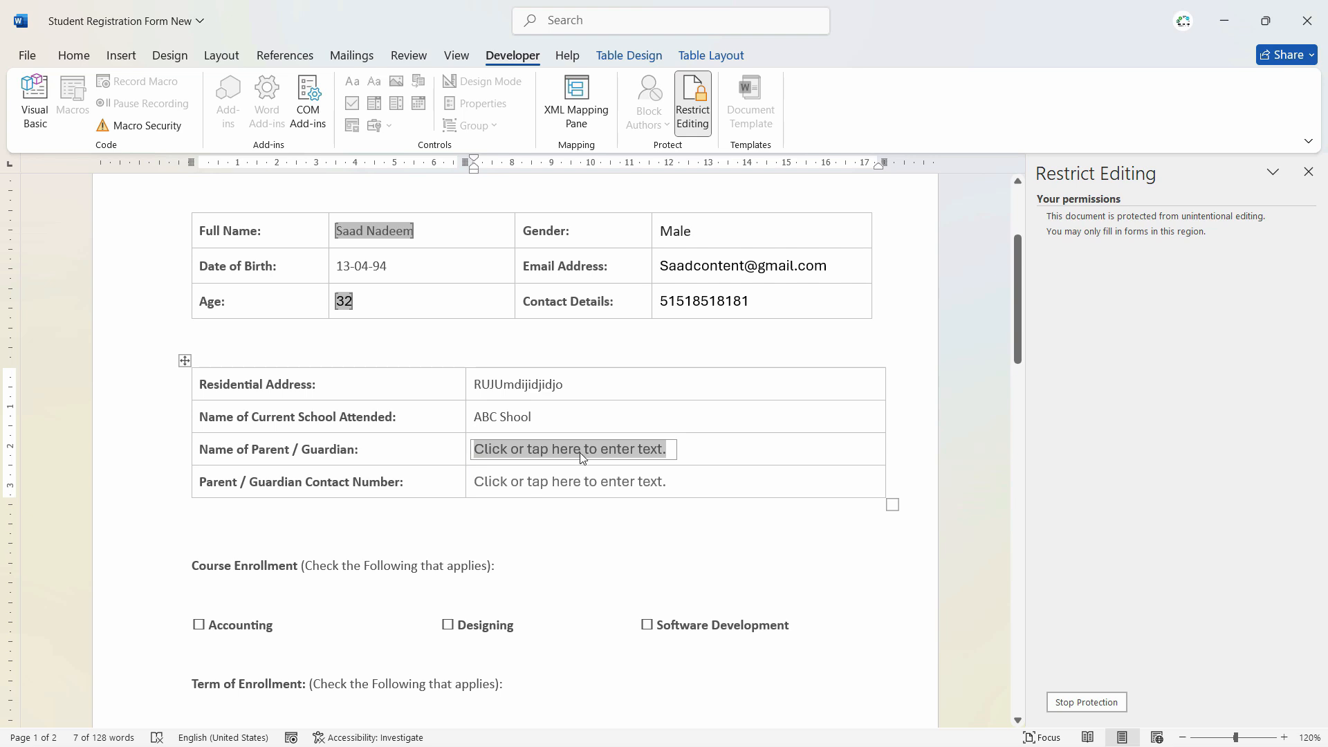
pyautogui.write('Dkijfiofo,')
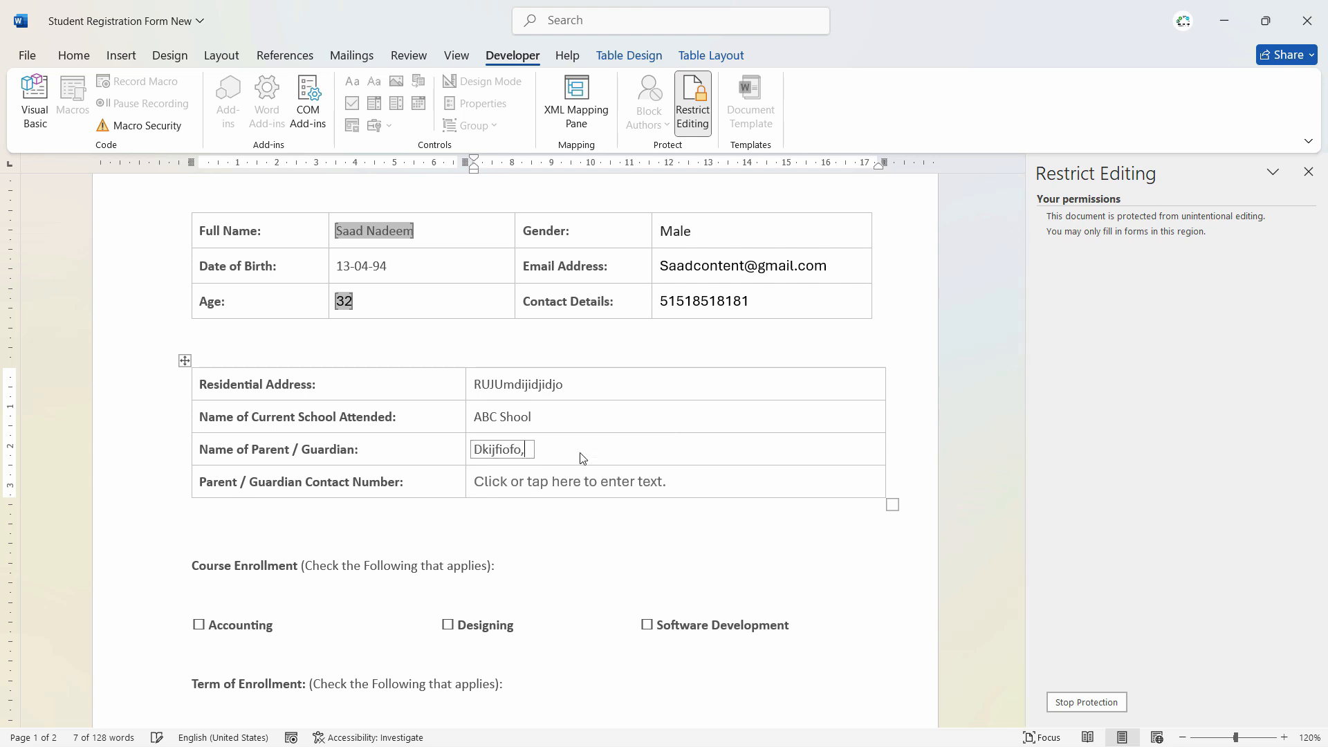
pyautogui.click(563, 484)
pyautogui.write('ckljcioko')
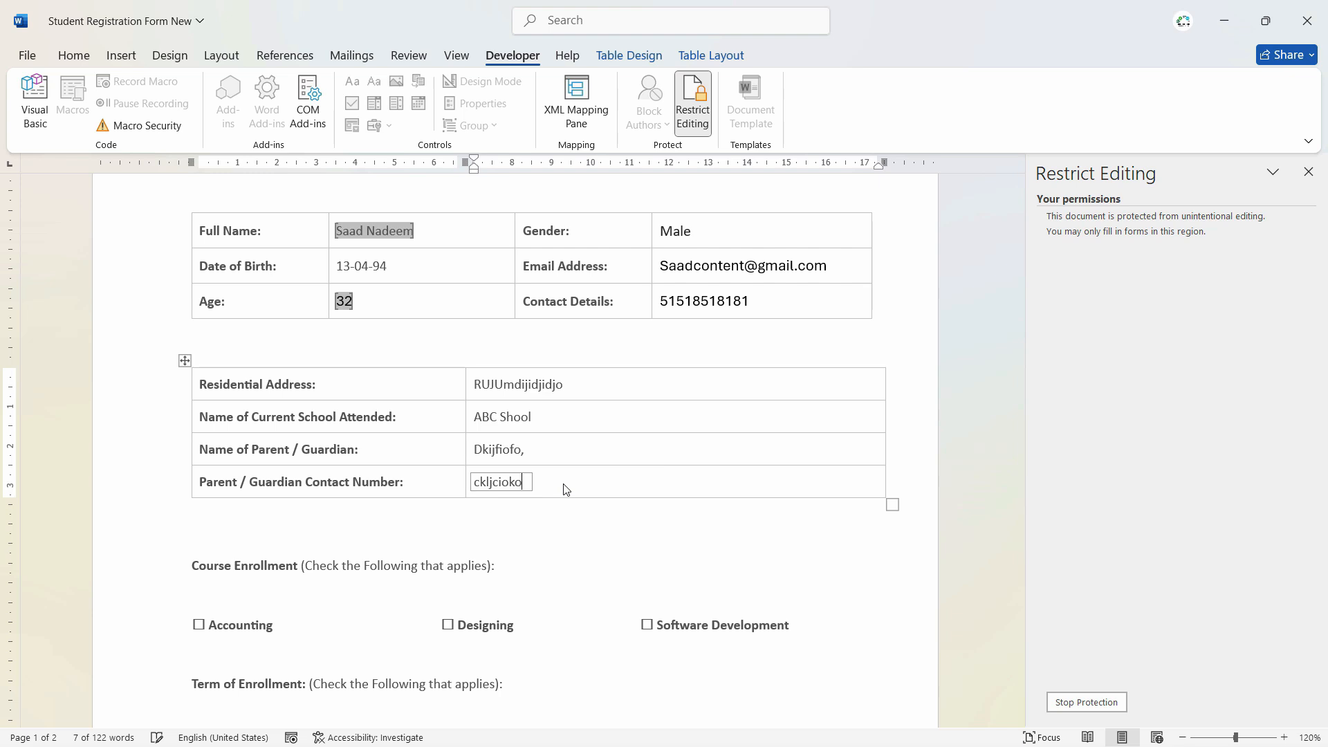
pyautogui.scroll(-3, 533, 522)
# - Tick the Accounting course, August enrollment term and On-Campus learning mode check boxes
pyautogui.click(199, 276)
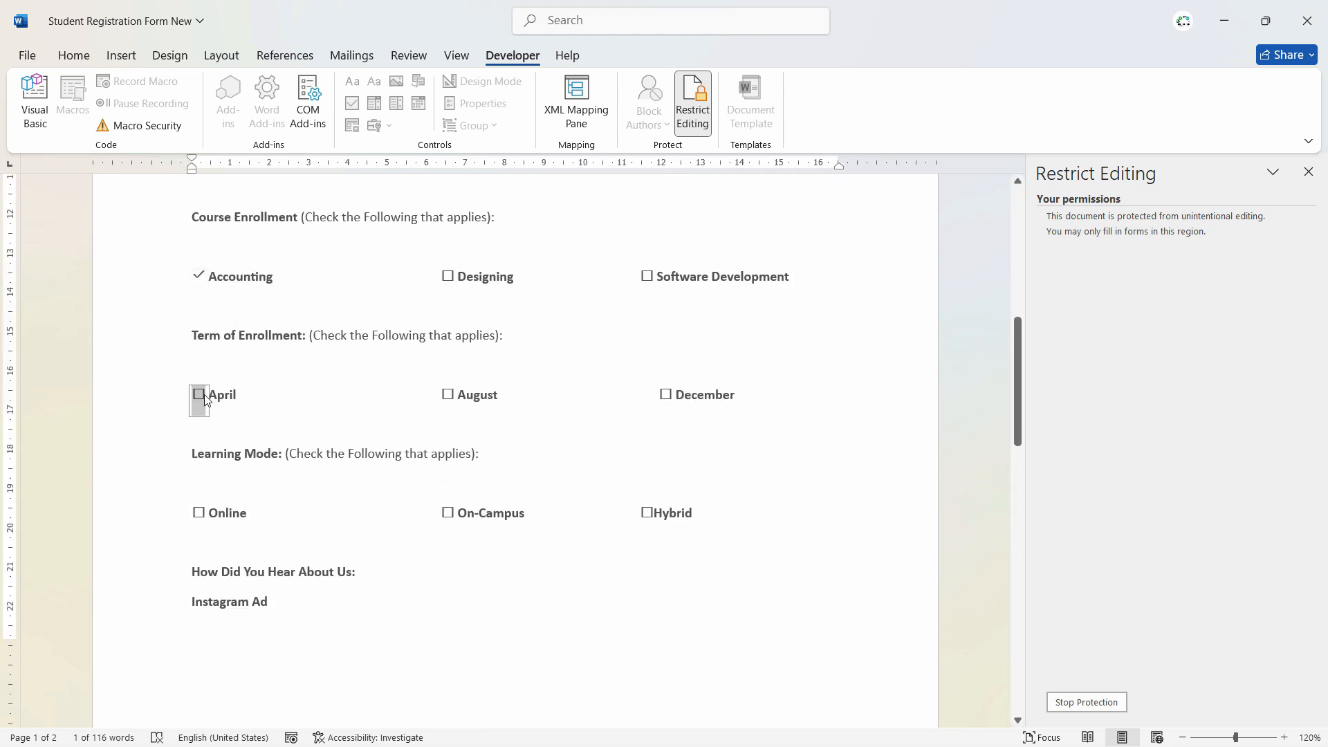
pyautogui.click(449, 395)
pyautogui.scroll(-1, 579, 475)
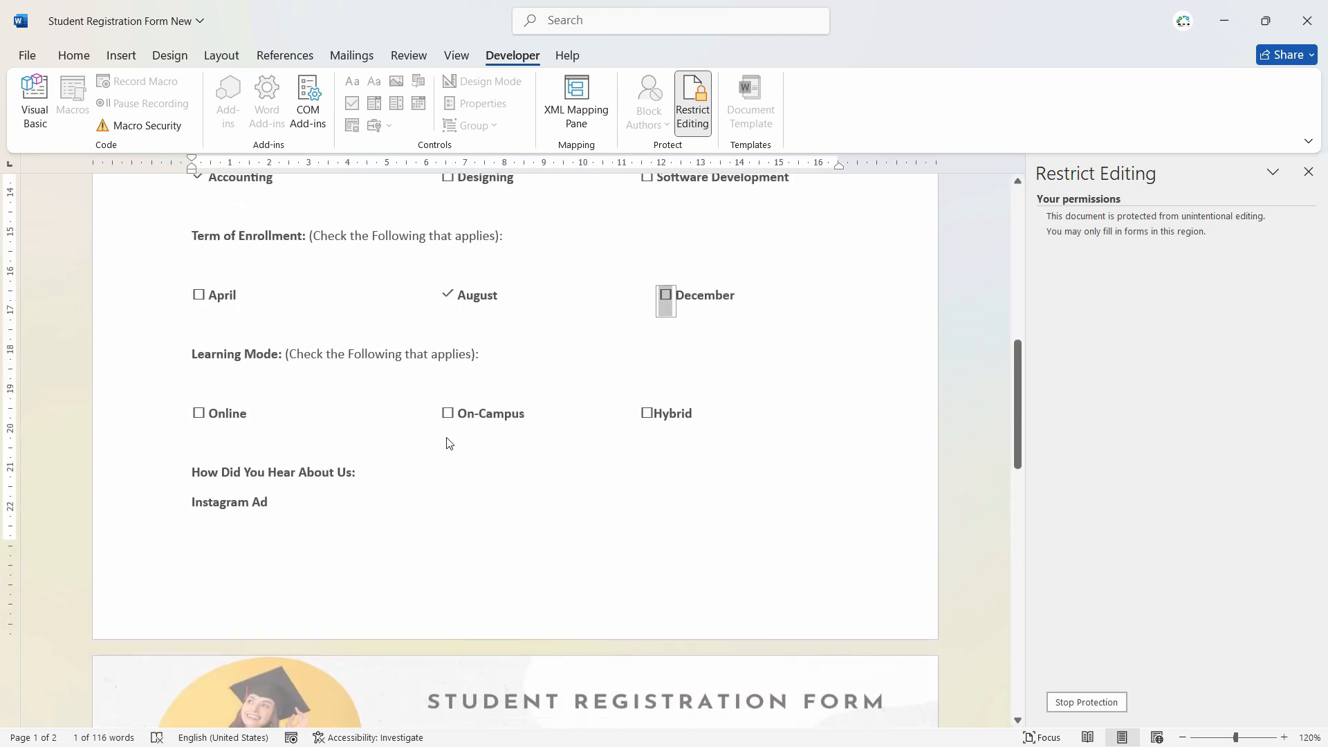
pyautogui.click(447, 413)
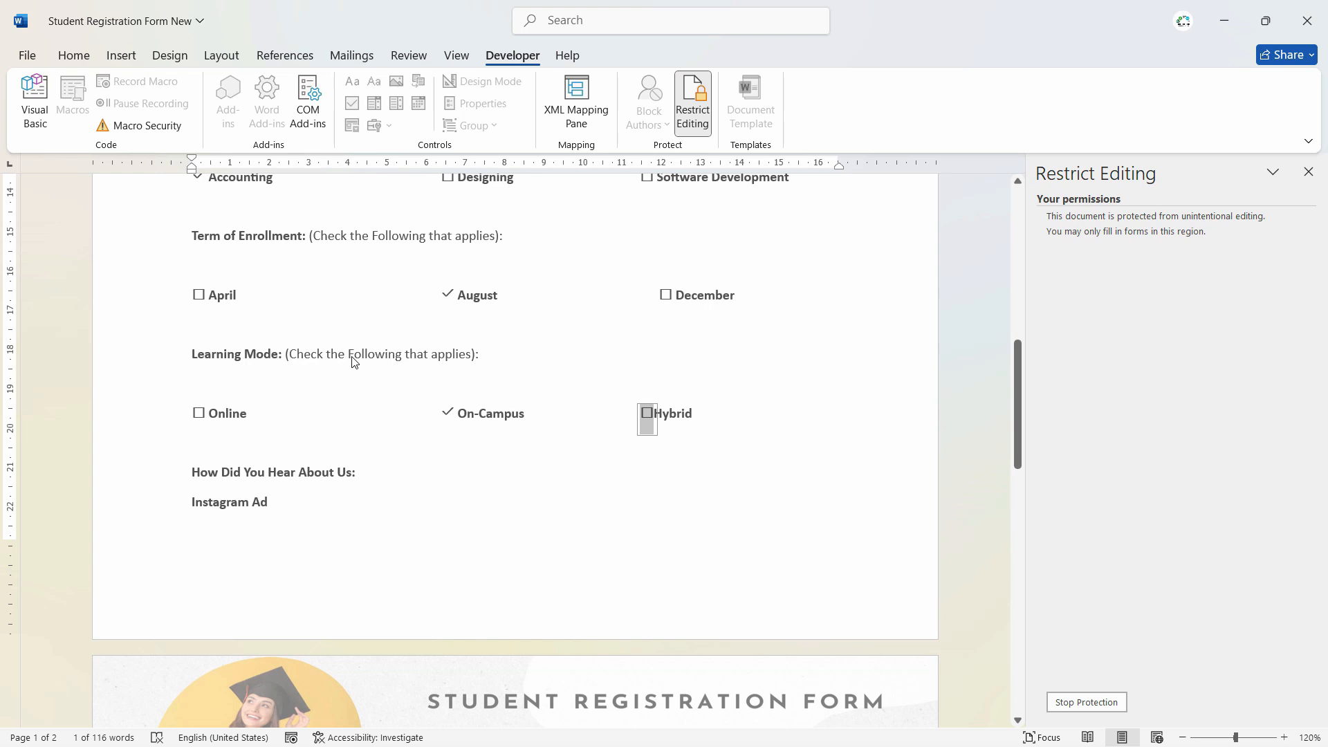
pyautogui.scroll(-3, 353, 361)
# - Set How Did You Hear About Us to Facebook from the dropdown
pyautogui.click(238, 355)
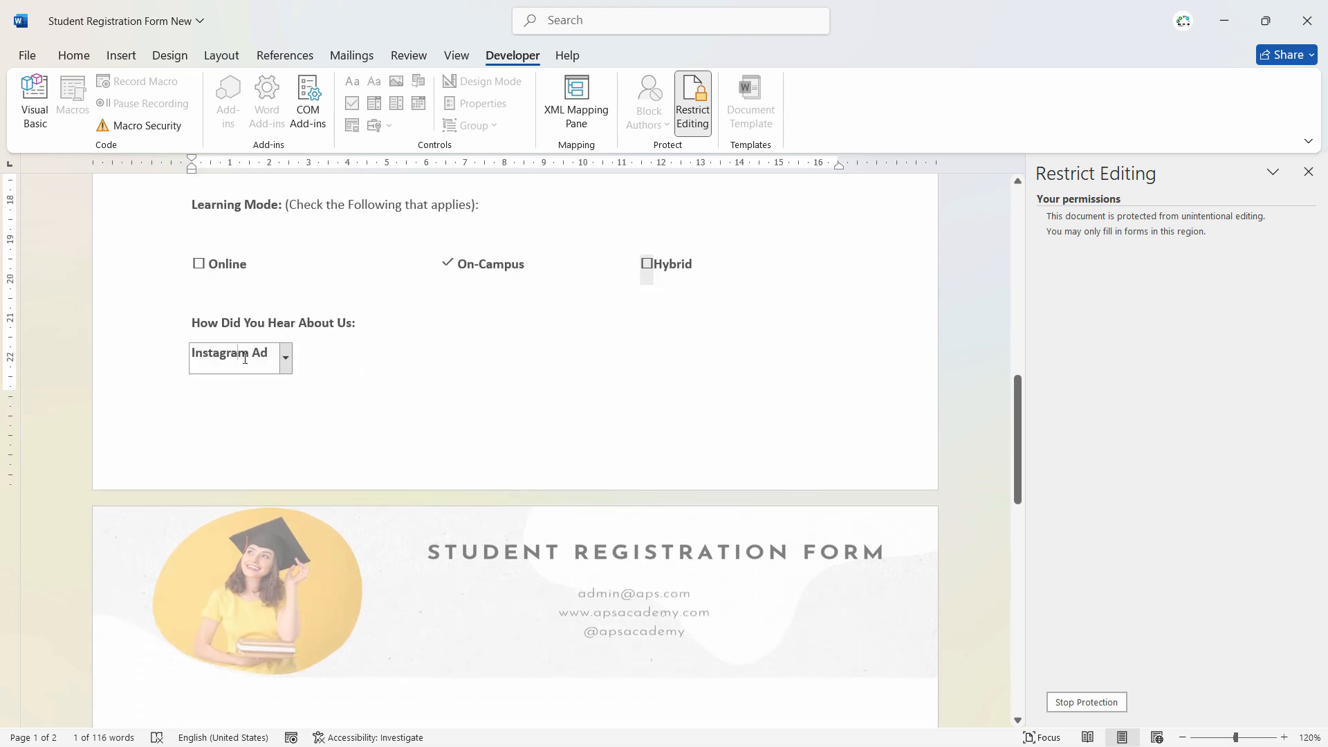
pyautogui.click(286, 356)
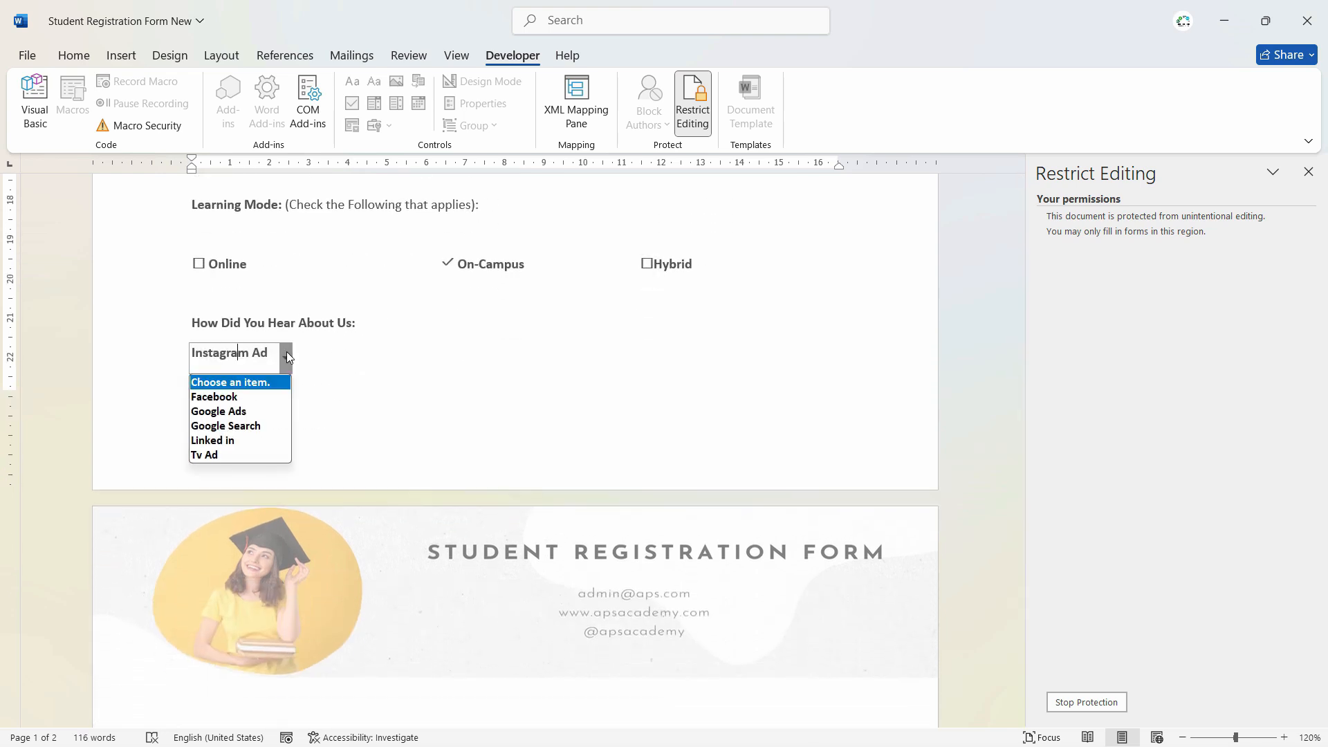
pyautogui.click(264, 397)
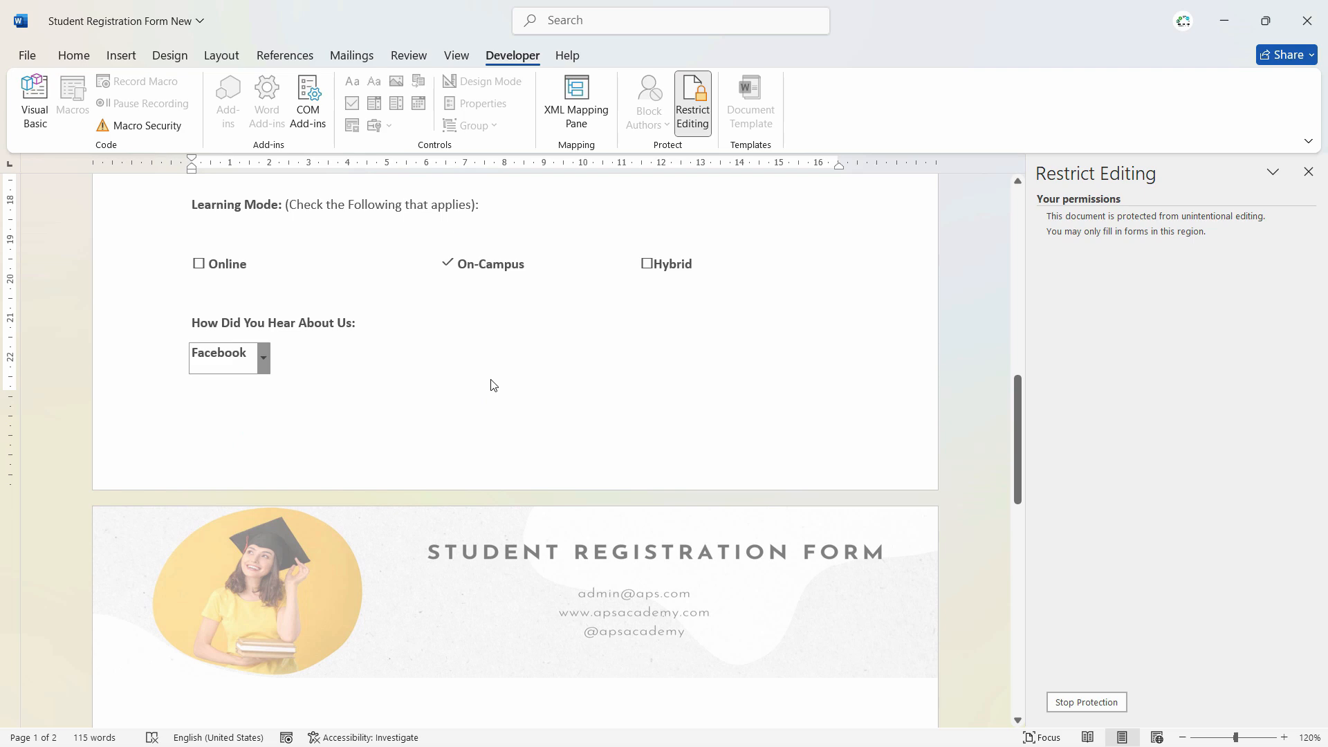
pyautogui.scroll(-6, 693, 354)
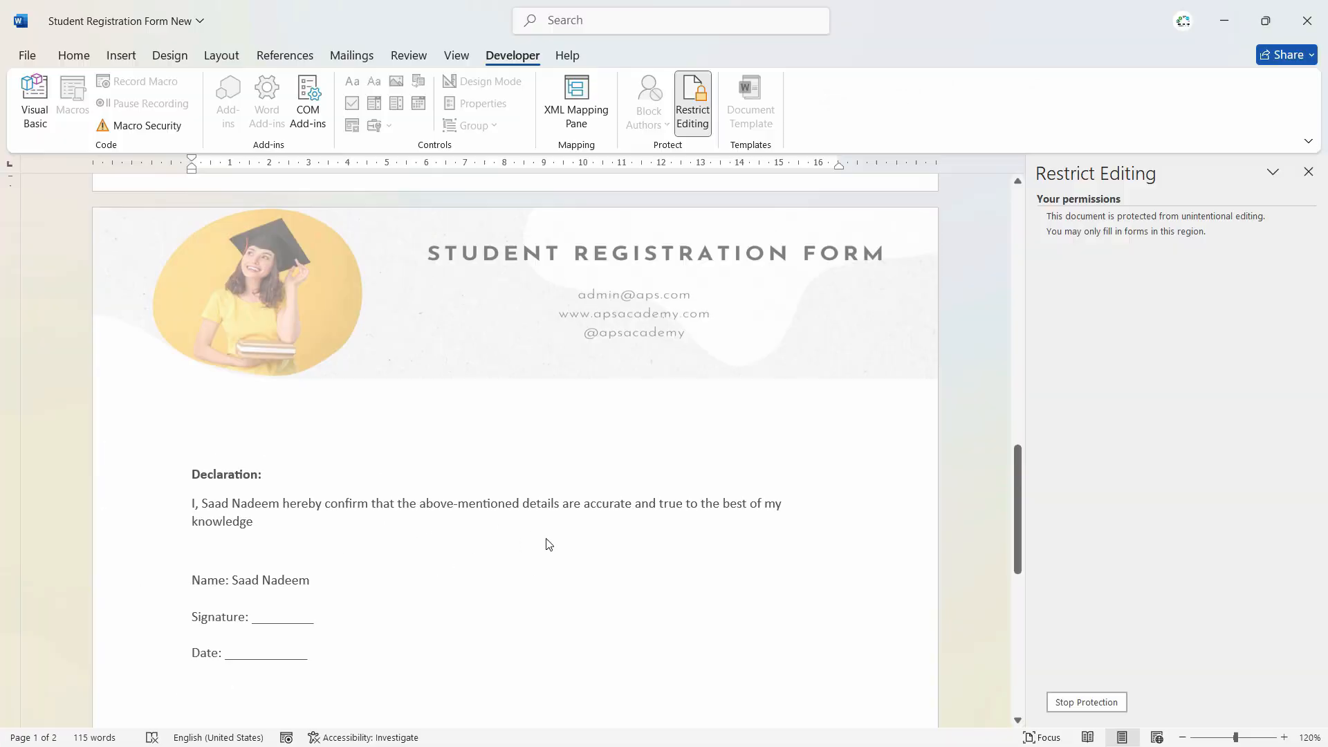
# - Check that the page 2 Declaration repeats the student's name, then select the Full Name entry
pyautogui.scroll(15, 802, 567)
pyautogui.scroll(-2, 803, 567)
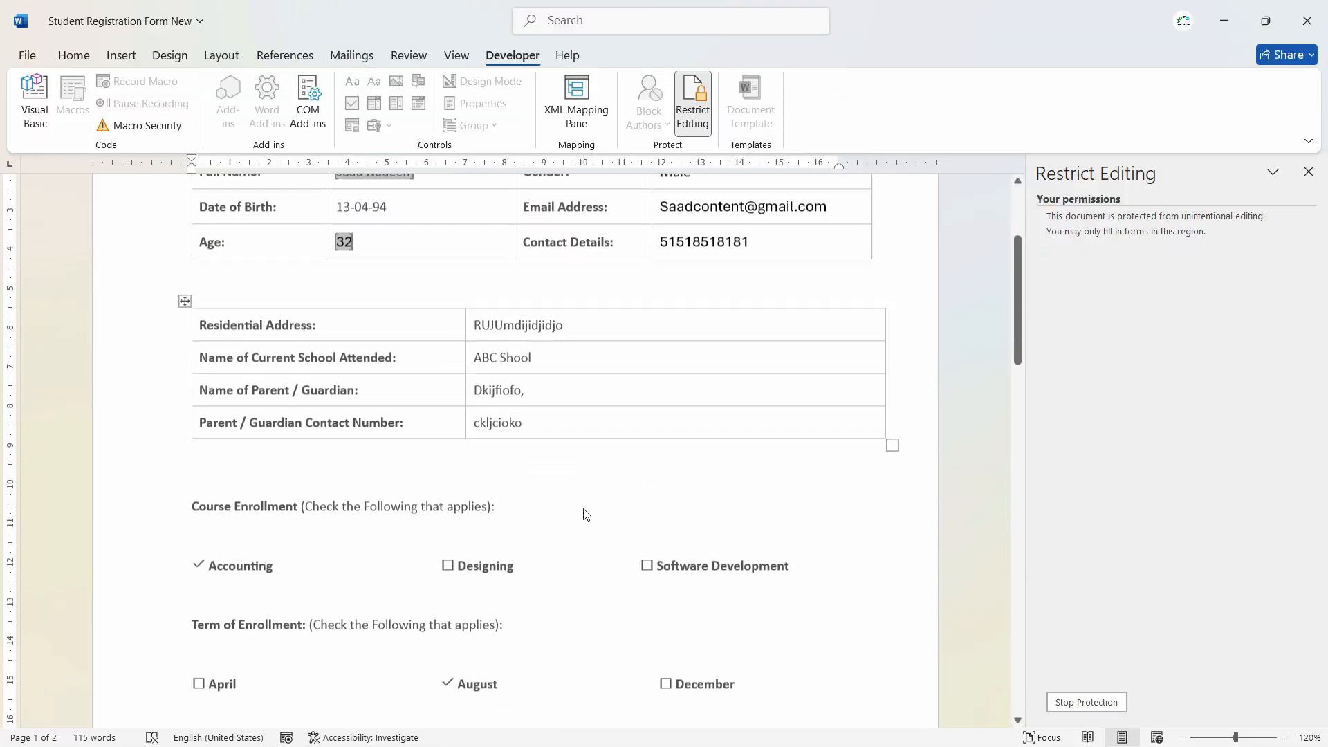
pyautogui.scroll(4, 802, 568)
pyautogui.moveTo(1019, 272); pyautogui.dragTo(1031, 561)
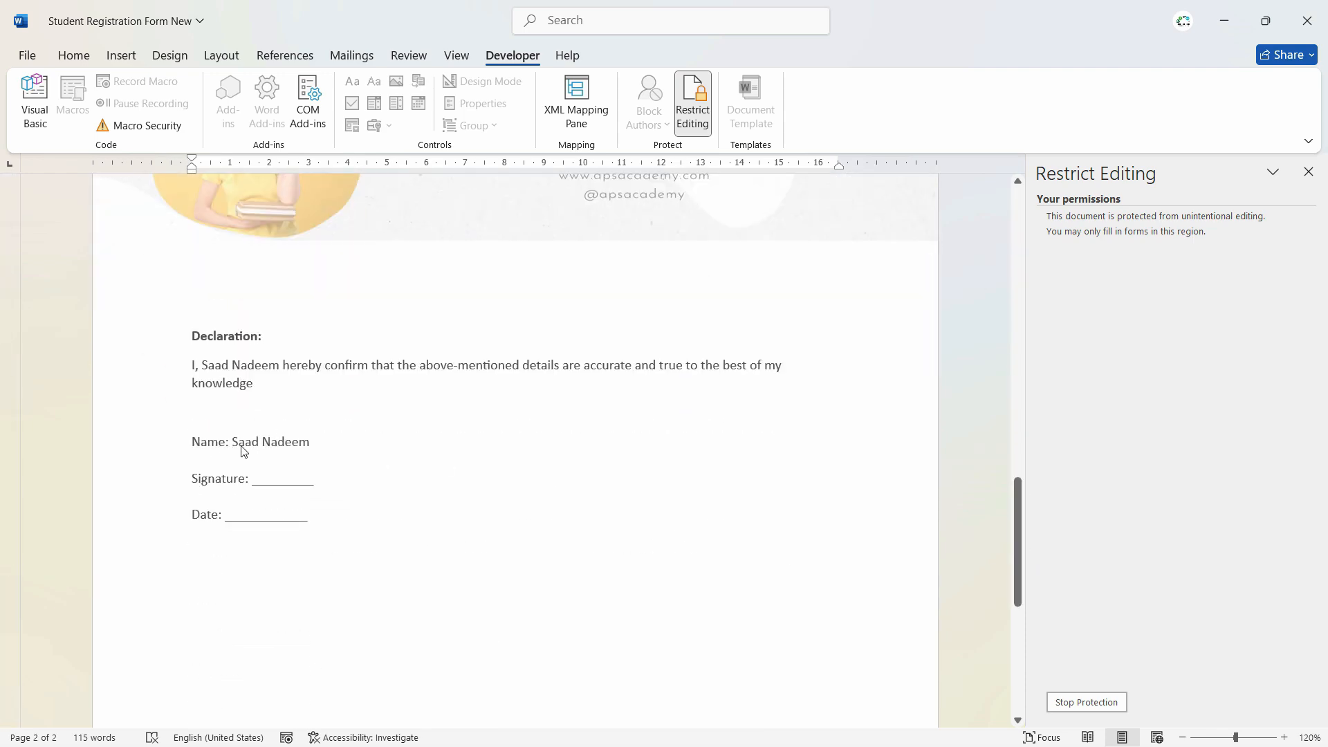
pyautogui.moveTo(1018, 531); pyautogui.dragTo(1073, 237)
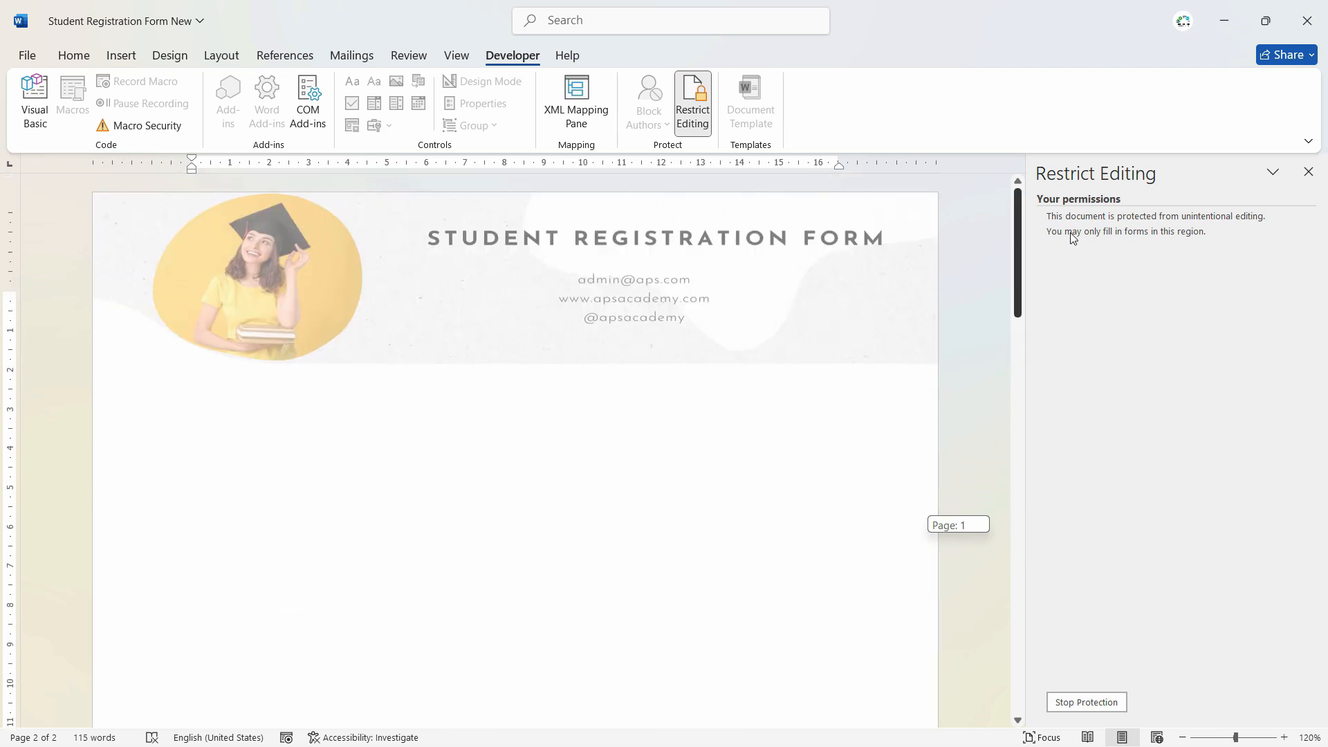
pyautogui.click(390, 438)
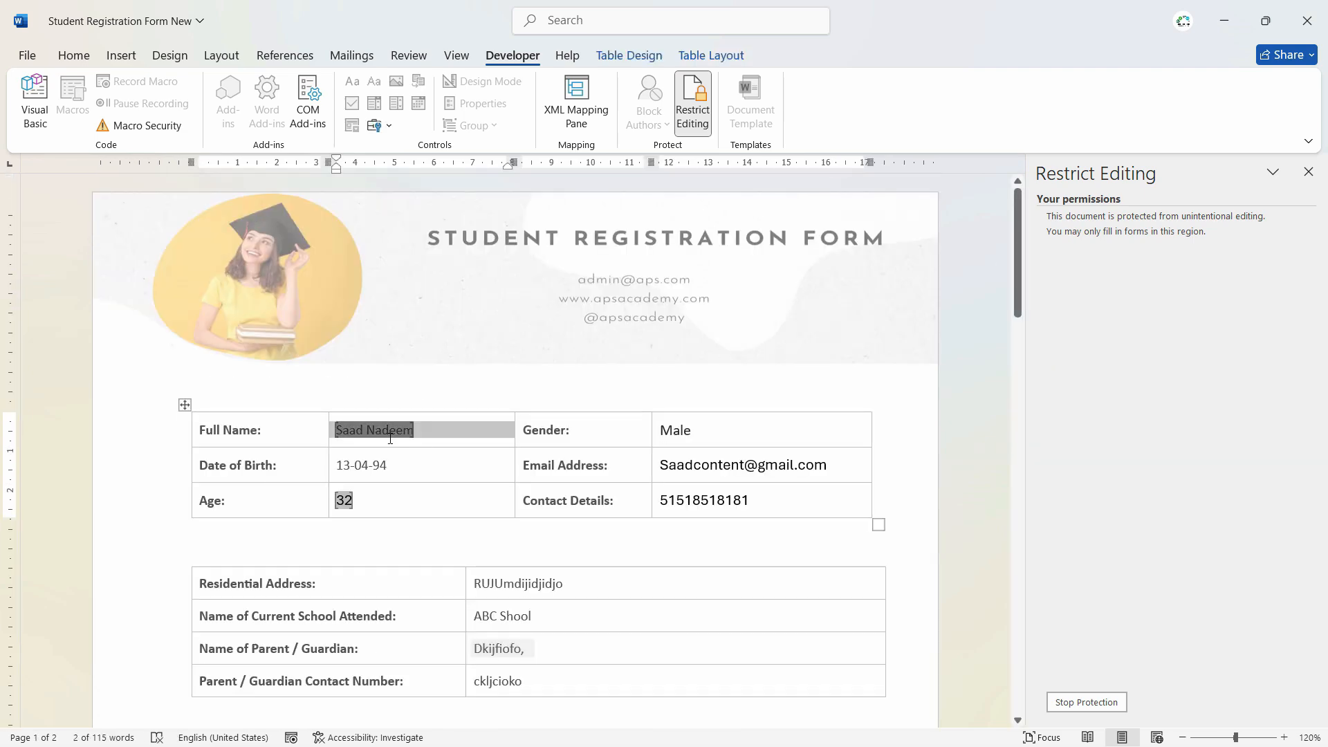
# - Replace the Full Name entry with a different student's name and commit it
pyautogui.press('BackSpace')
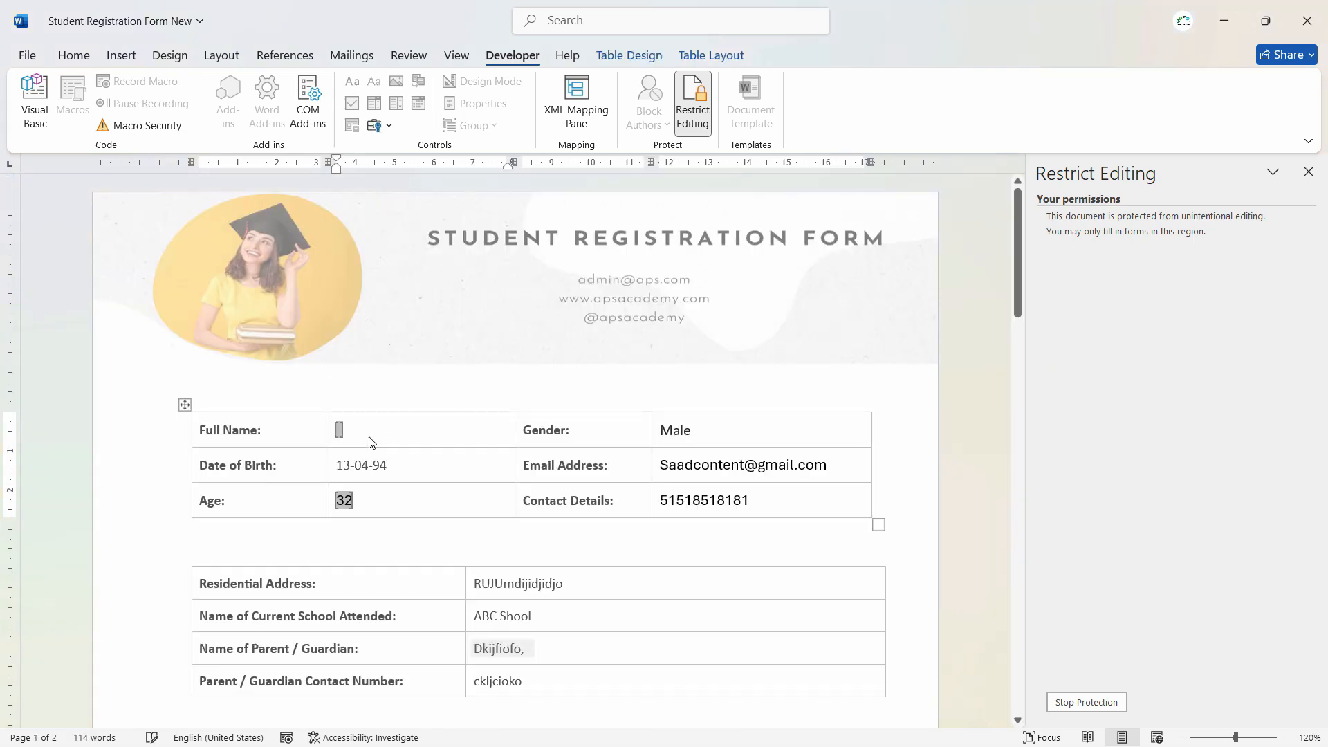
pyautogui.click(384, 433)
pyautogui.click(326, 434)
pyautogui.click(206, 436)
pyautogui.click(259, 434)
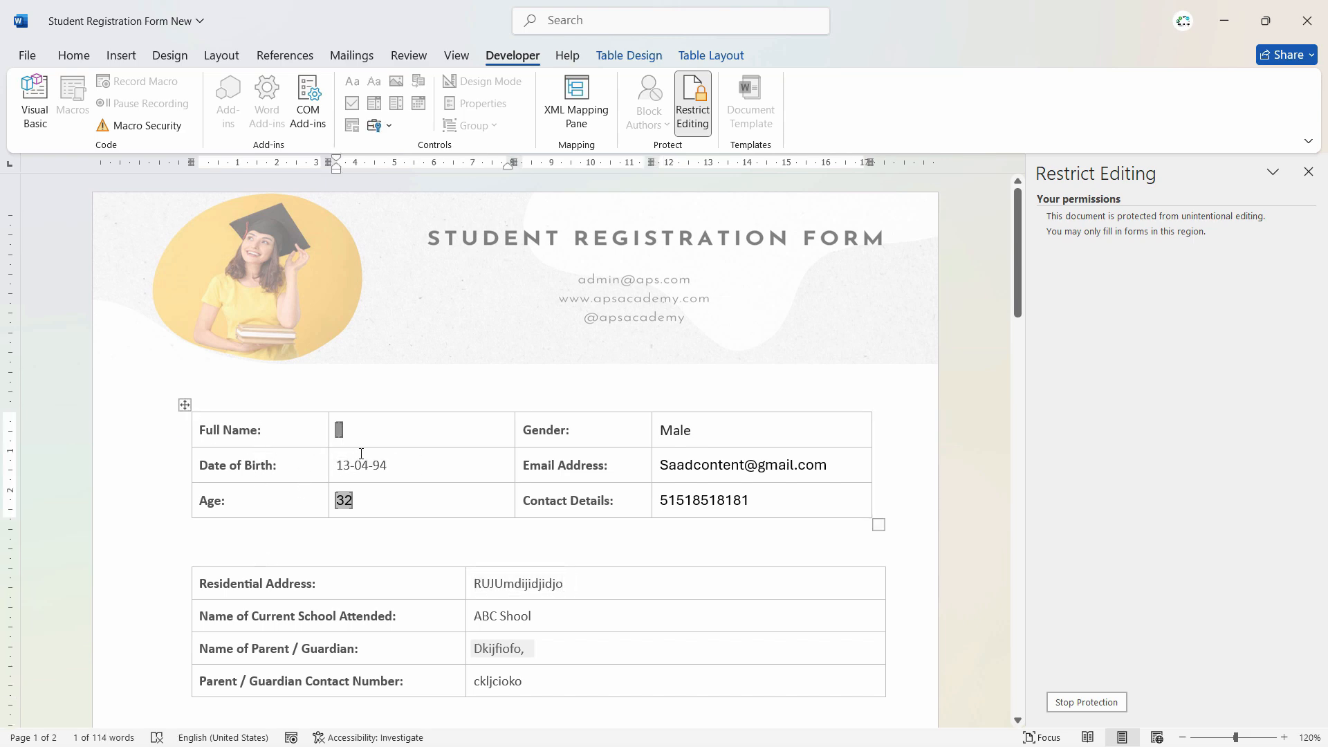
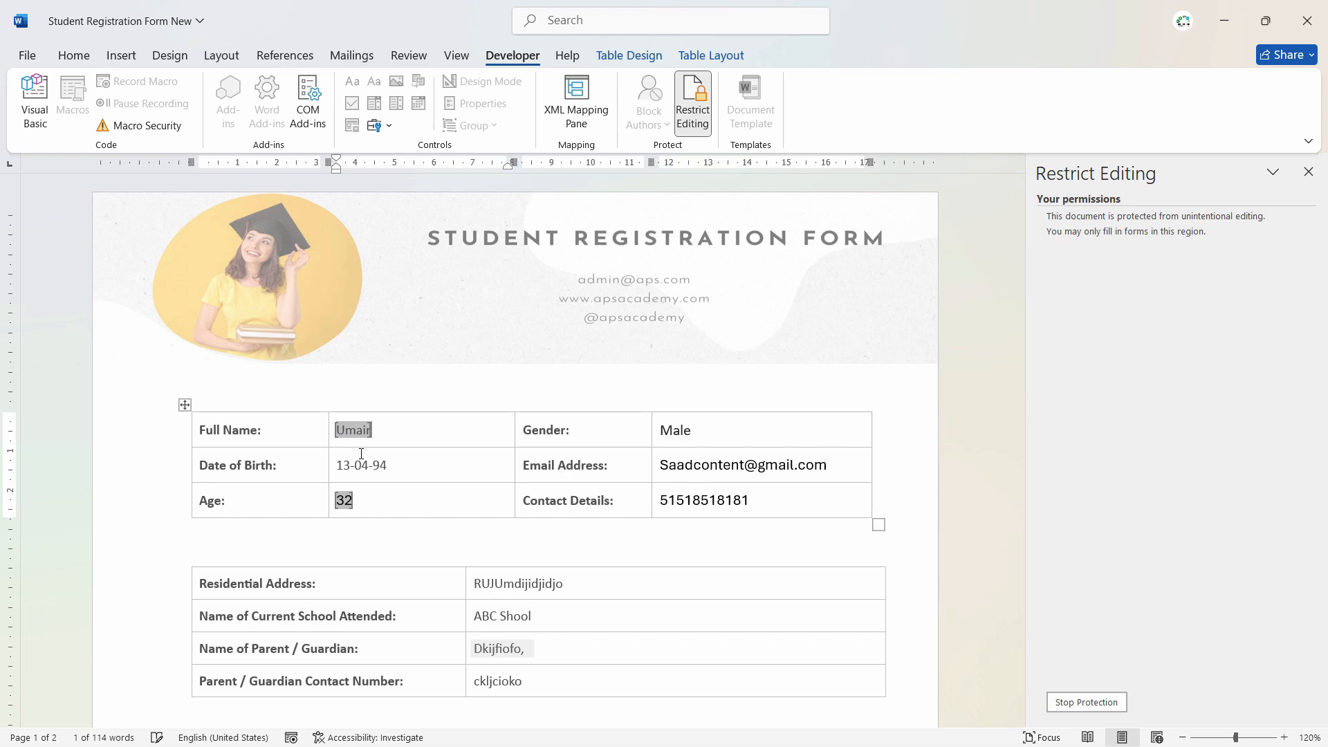
pyautogui.press('BackSpace')
pyautogui.press('BackSpace')
pyautogui.press('BackSpace')
pyautogui.press('BackSpace')
pyautogui.press('BackSpace')
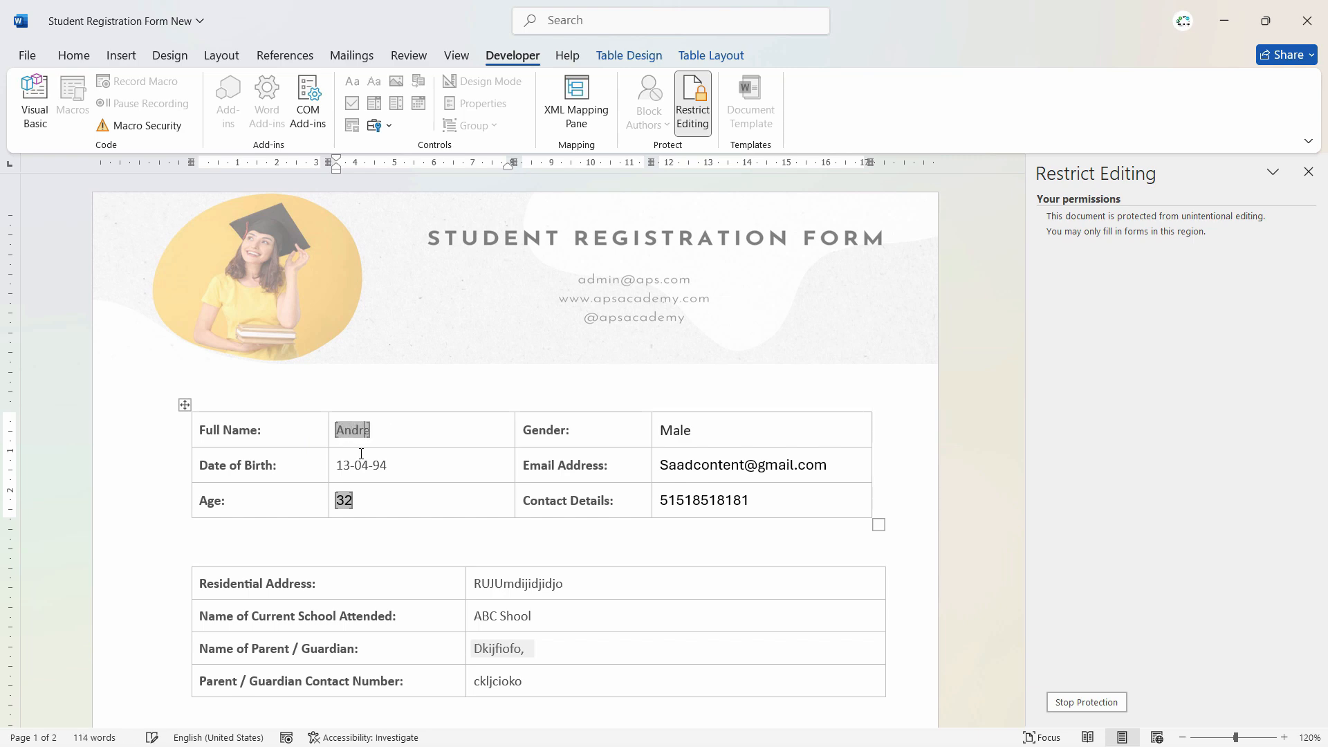
pyautogui.press('Tab')
# - Scroll to the Declaration to confirm it shows the new name
pyautogui.scroll(-3, 731, 468)
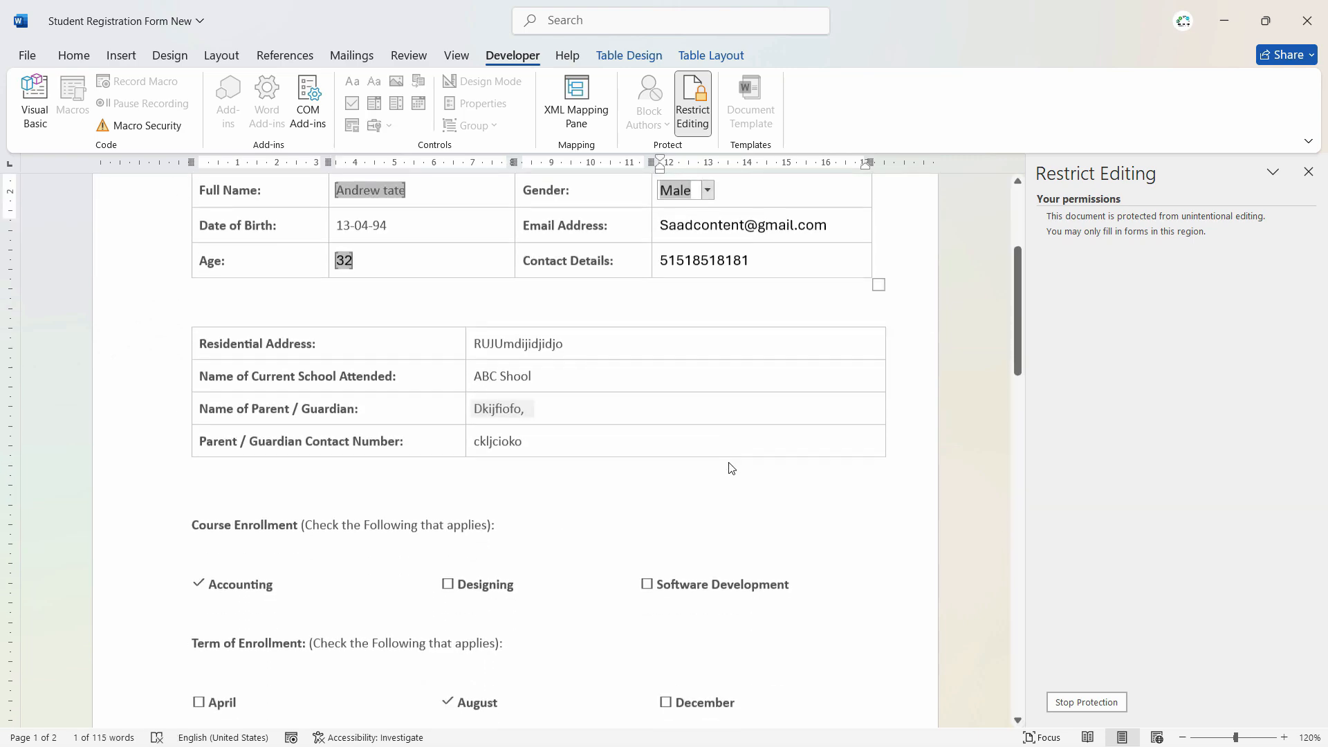
pyautogui.scroll(-8, 732, 468)
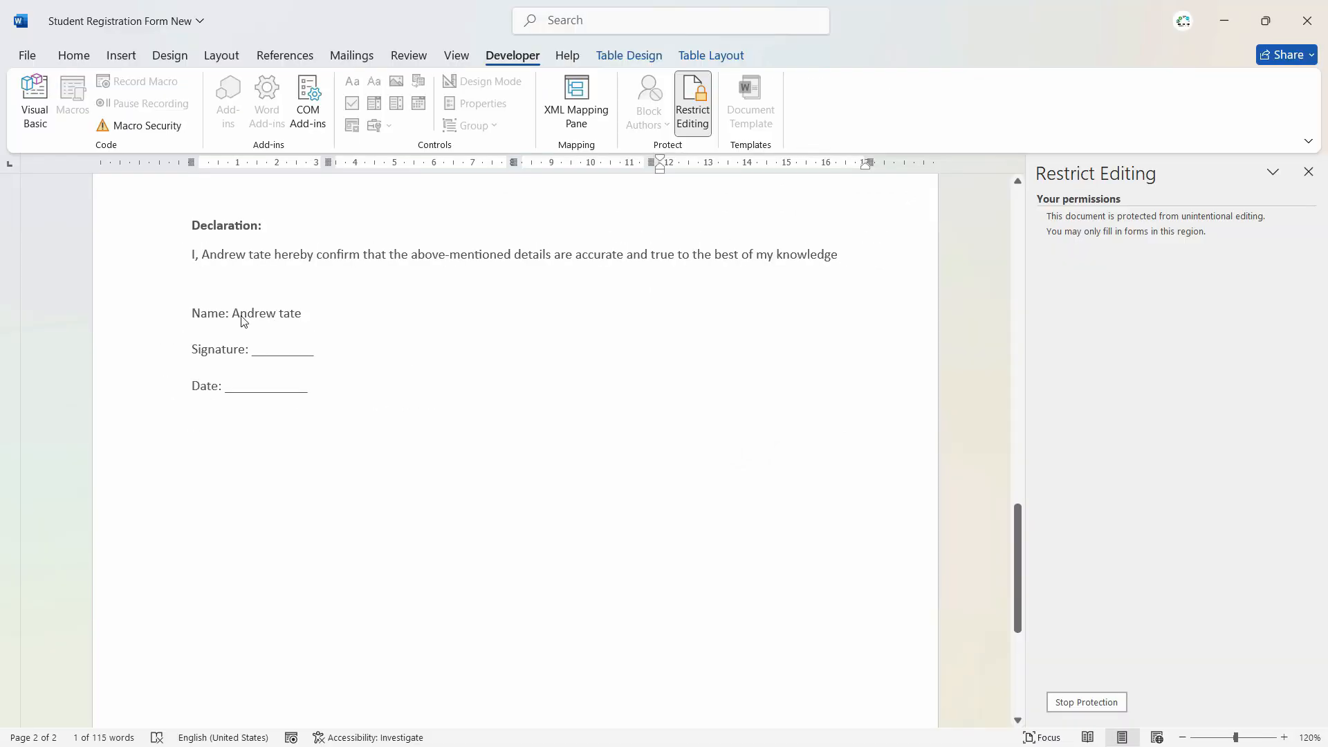
pyautogui.scroll(10, 660, 499)
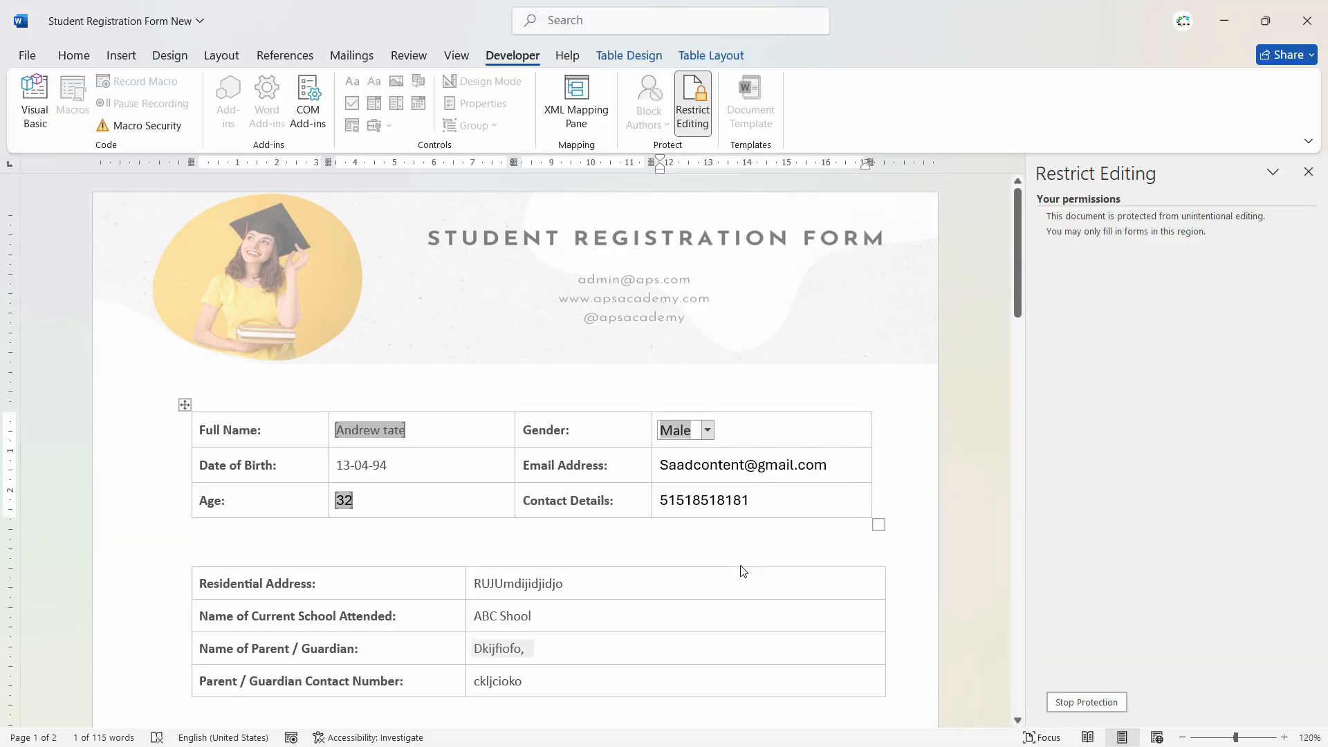